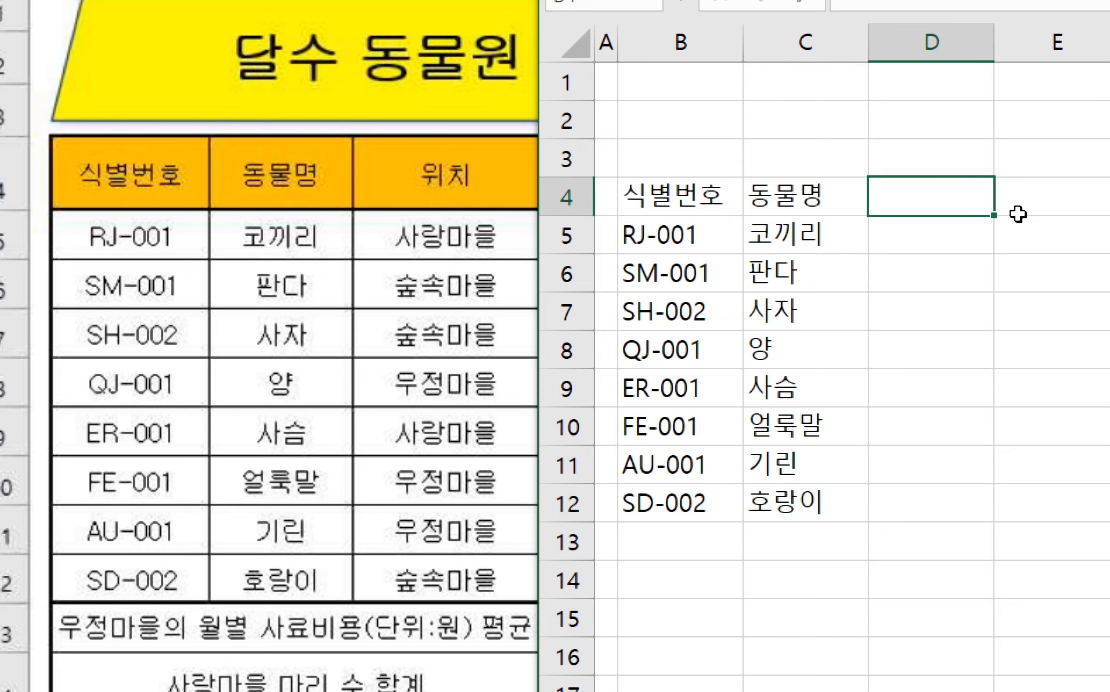
- Enter the header 위치 in D4, then fill D5 with 사랑마을 and both D6 and D7 with 숲속마을
type("위치")
key("Return")
type("사랑망")
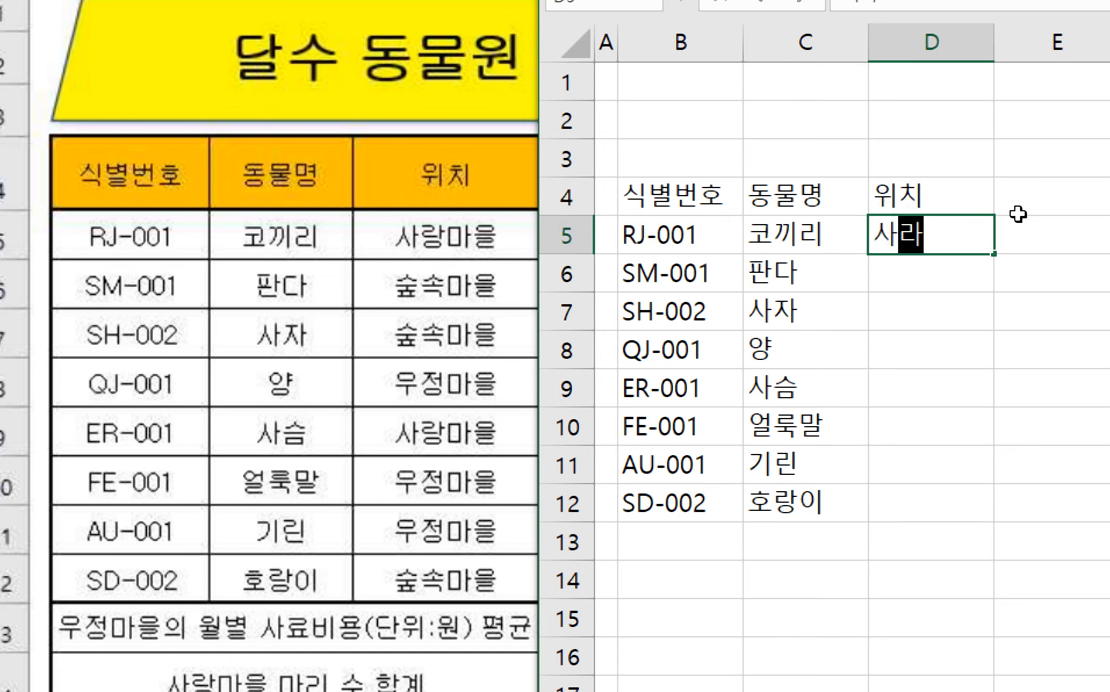
type("을")
key("Return")
type("수")
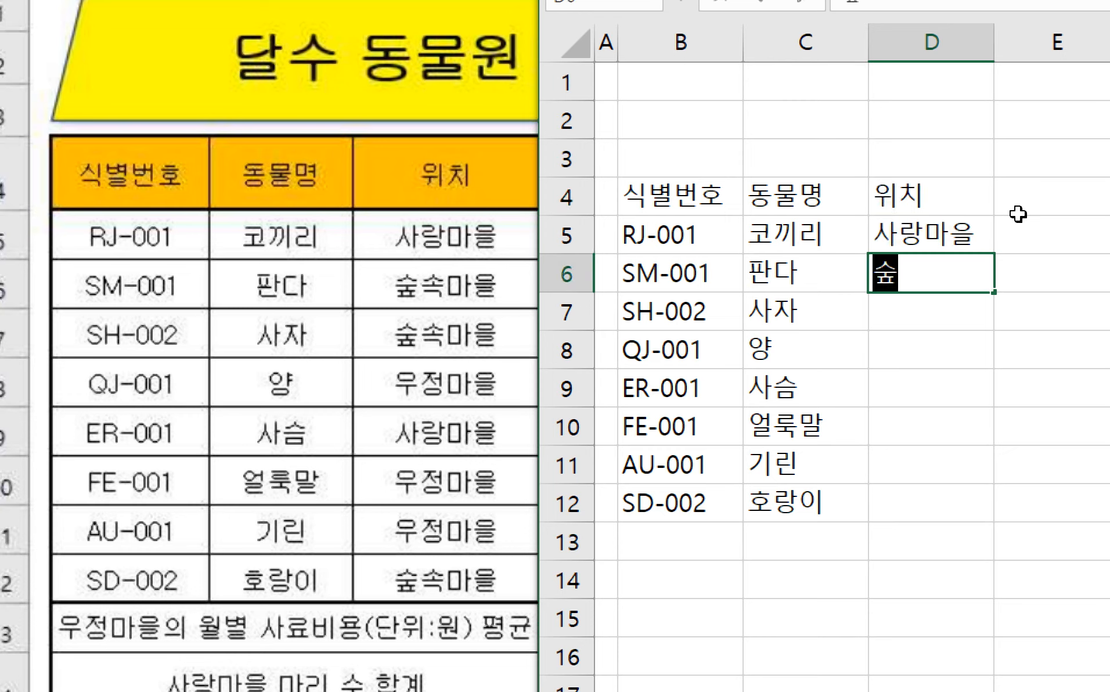
type("속마을")
key("Return")
type("수")
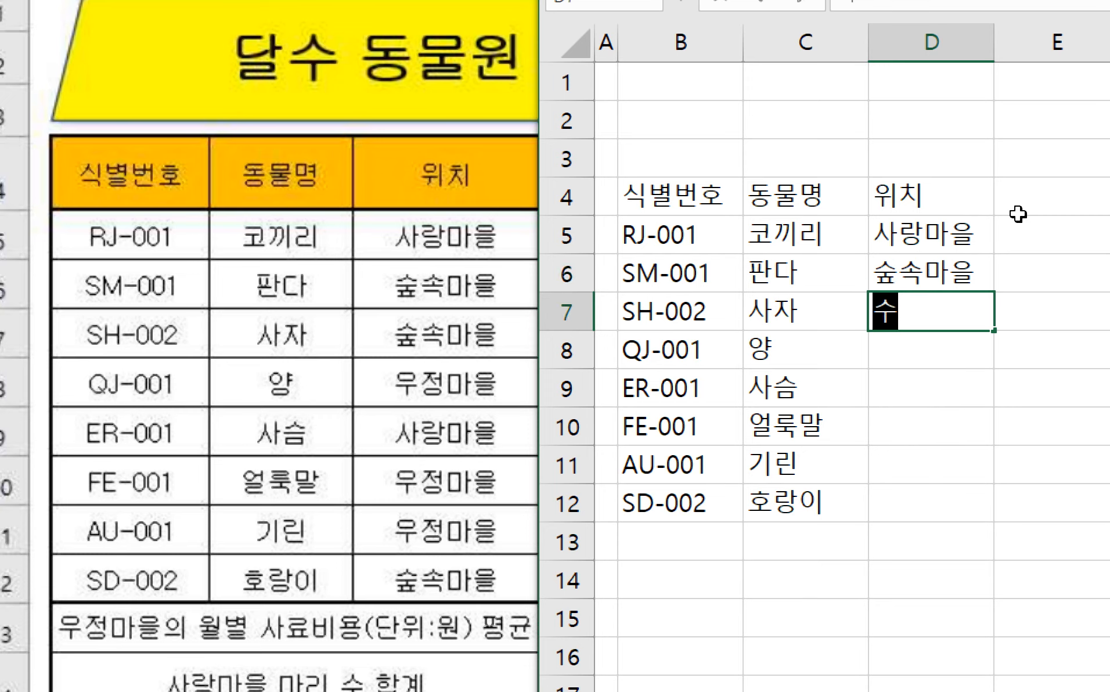
type("ㅍ")
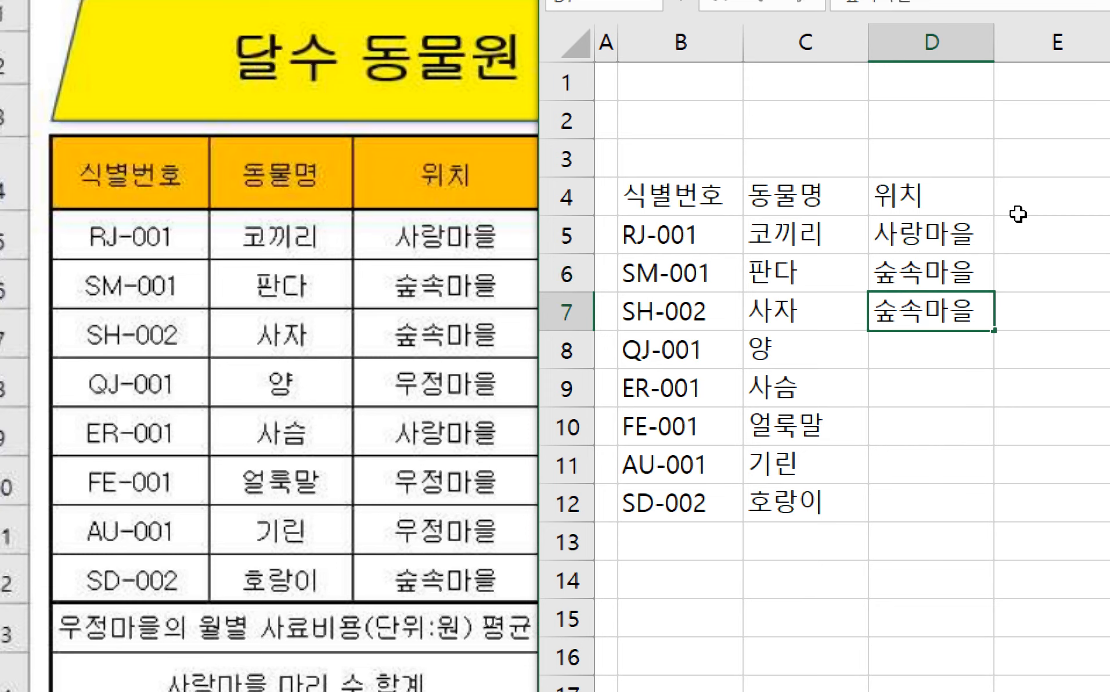
key("Return")
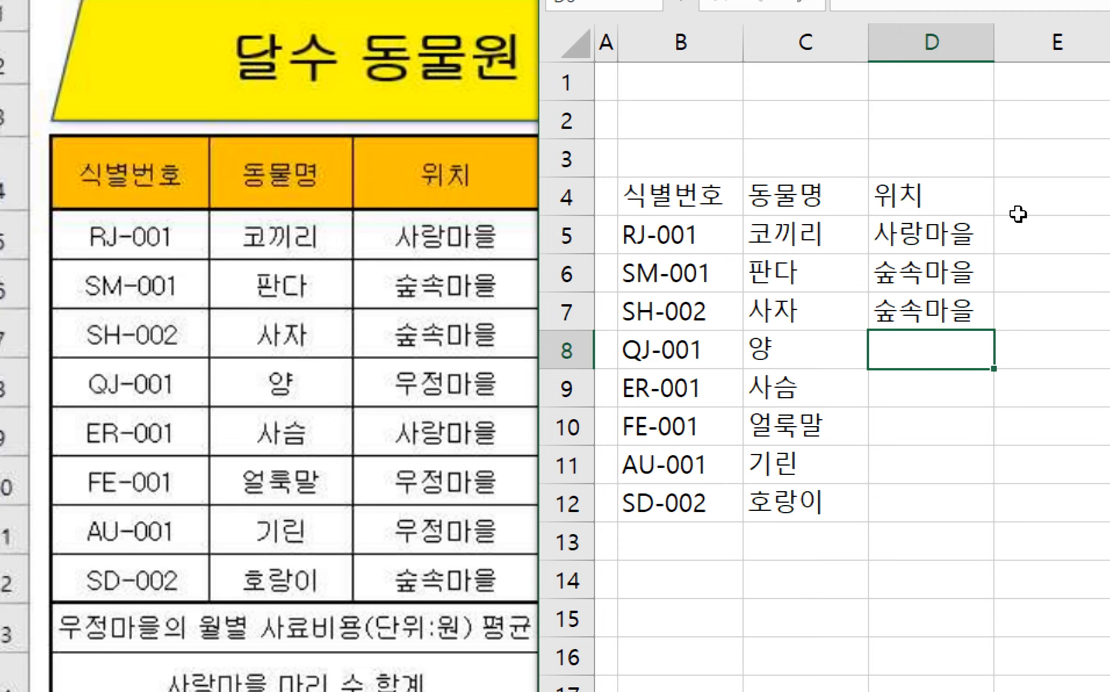
- Fill the location cells D8 to D12 with 우정마을, 사, 우정마을, 우정마을 and 숲속마을
type("우정마을")
key("Return")
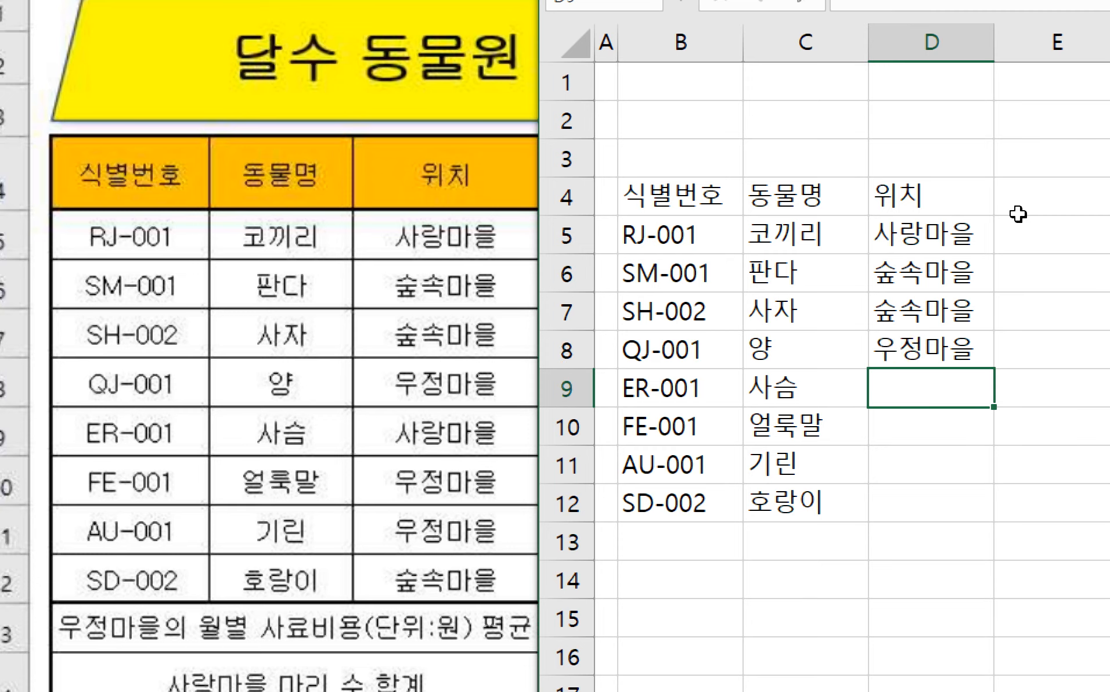
type("사랑마을")
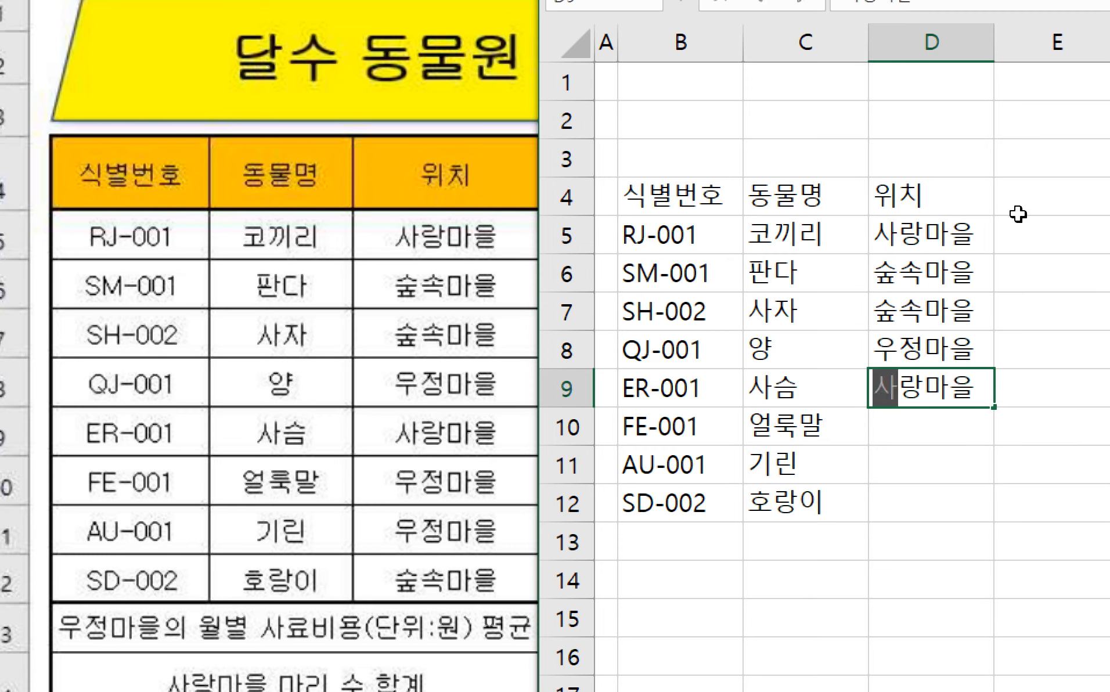
key("Return")
type("우정마을")
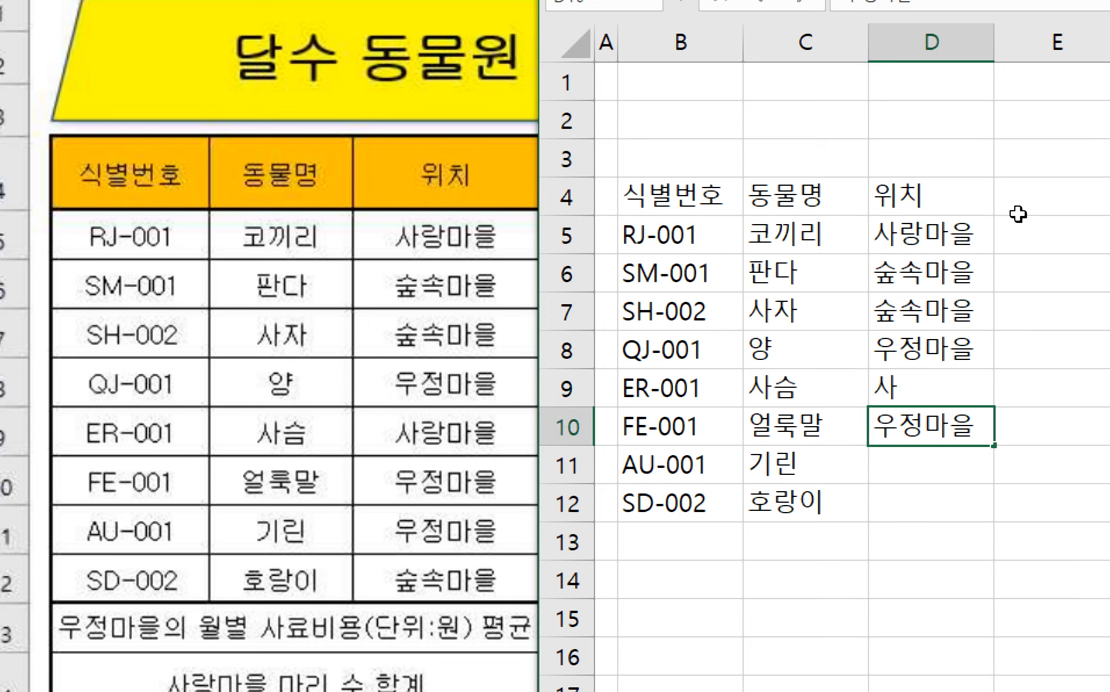
key("Return")
type("ㅇ")
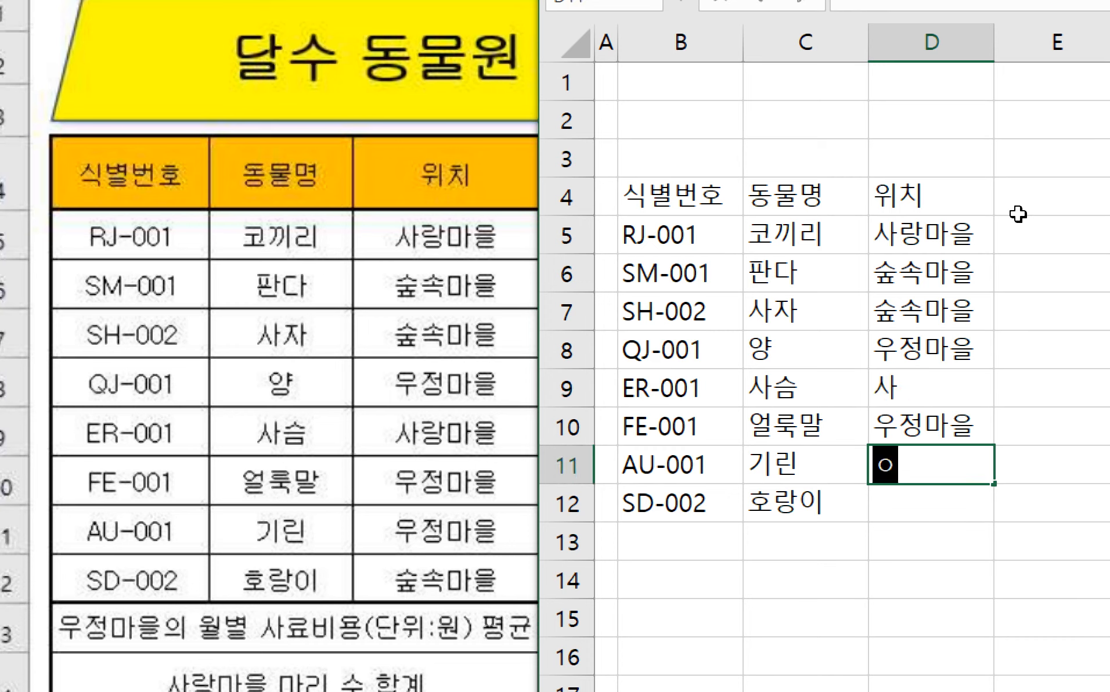
type("ㅜ")
key("Return")
type("ㅅ")
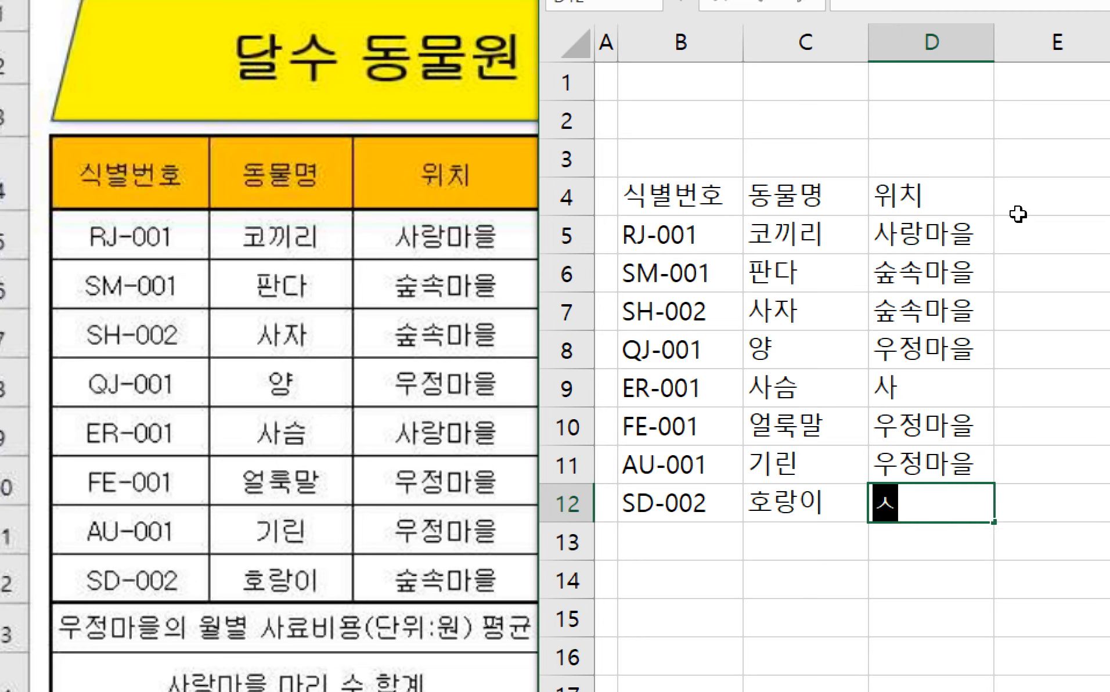
type("ㅜㅍ")
key("Return")
key("Return")
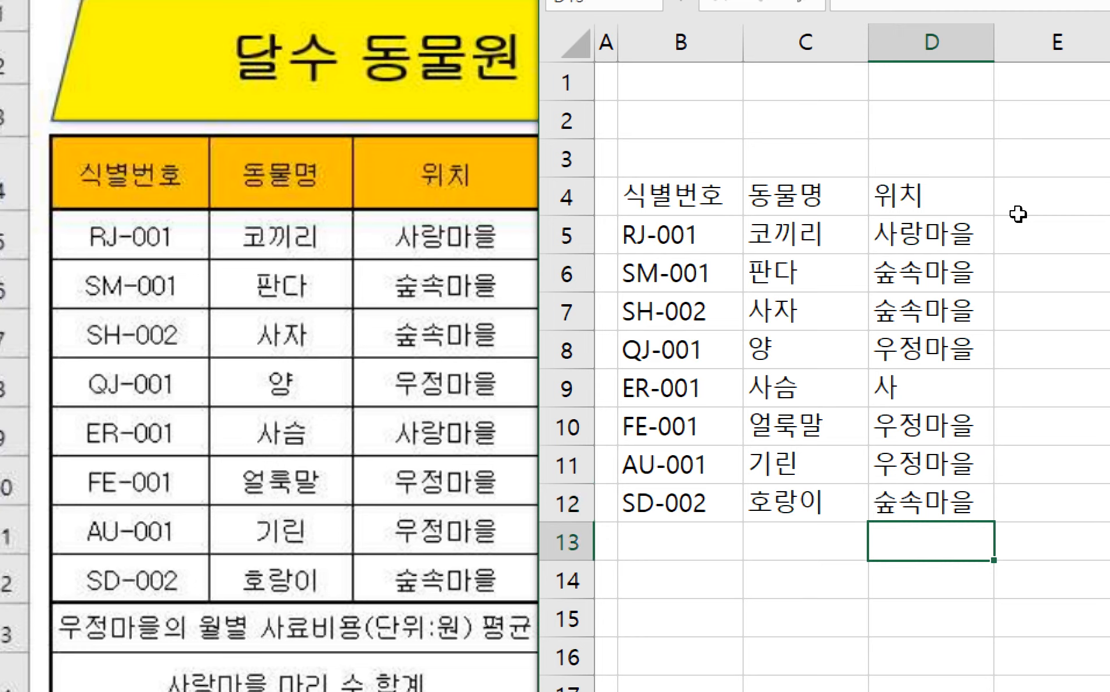
- Uncover the 마리 수 column of the source table and enter the header 마리 수 in E4
key("Up")
key("Right")
key("Up")
key("Up")
key("Up")
key("Up")
key("Up")
key("Up")
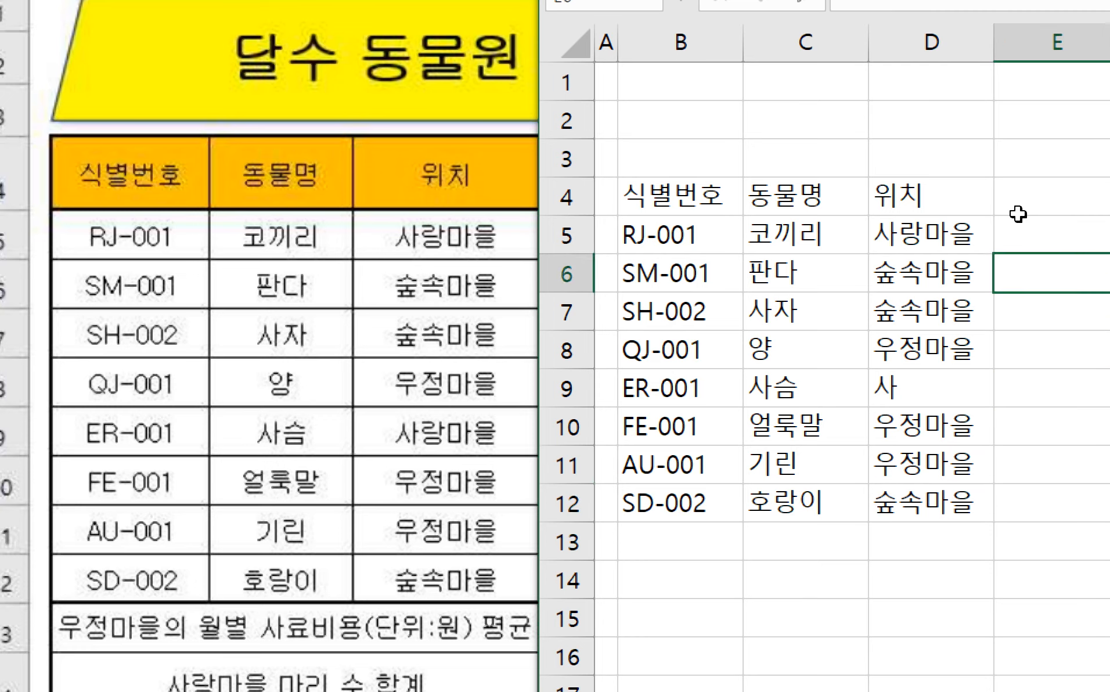
key("Up")
key("Up")
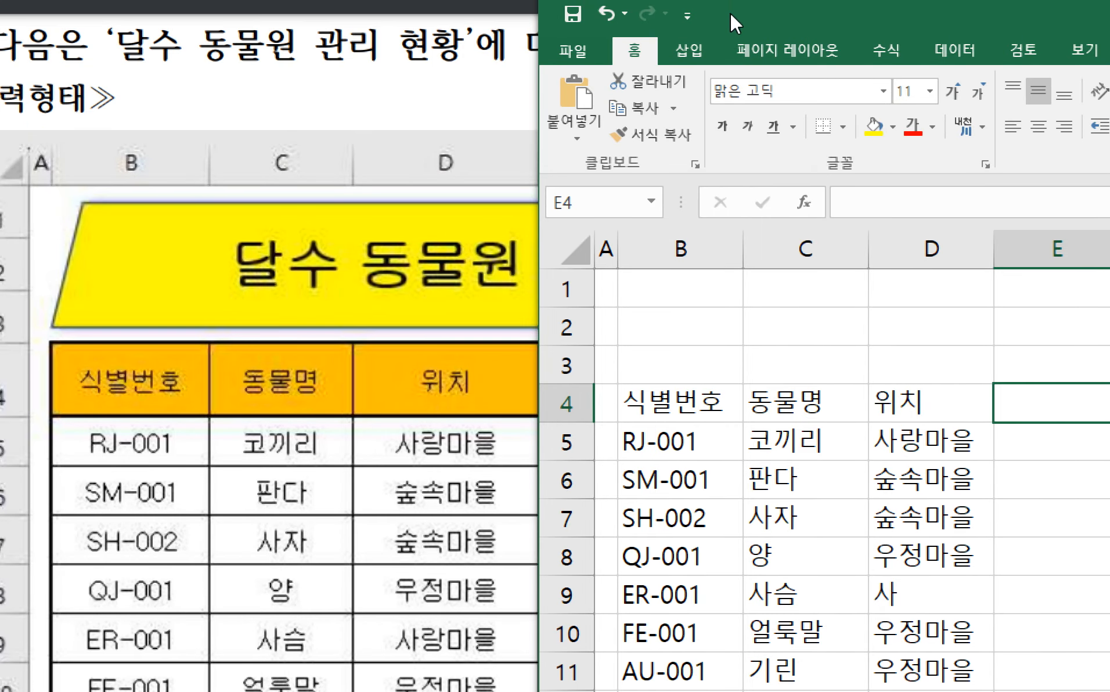
left_click_drag(730, 12, 883, 11)
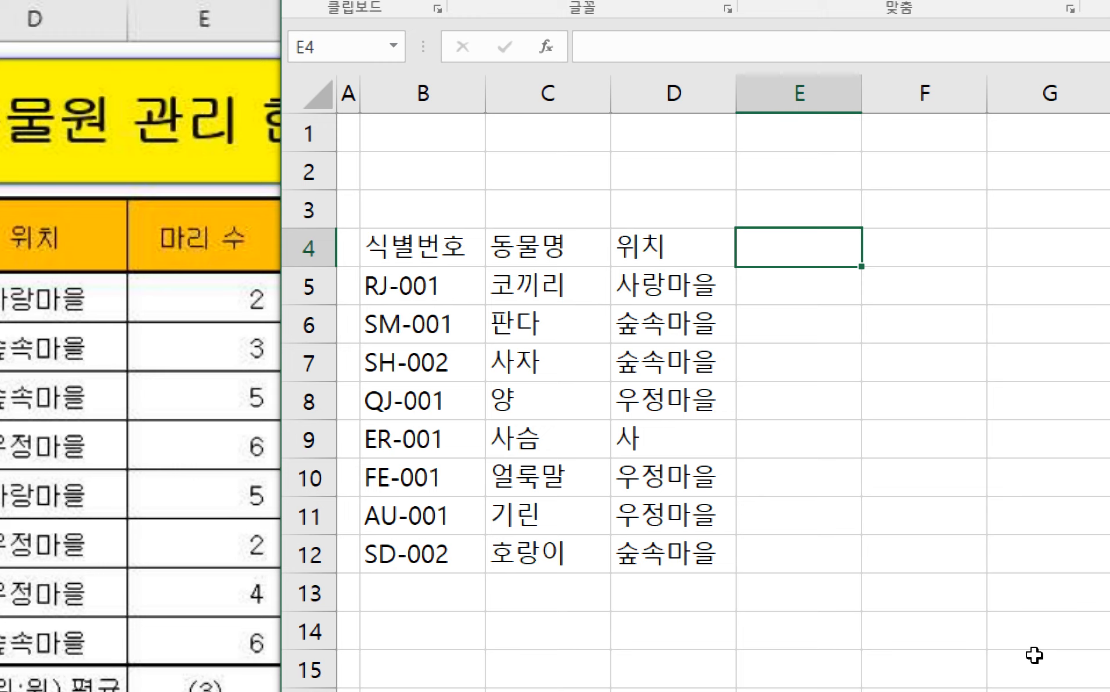
type("마리 ㅅ")
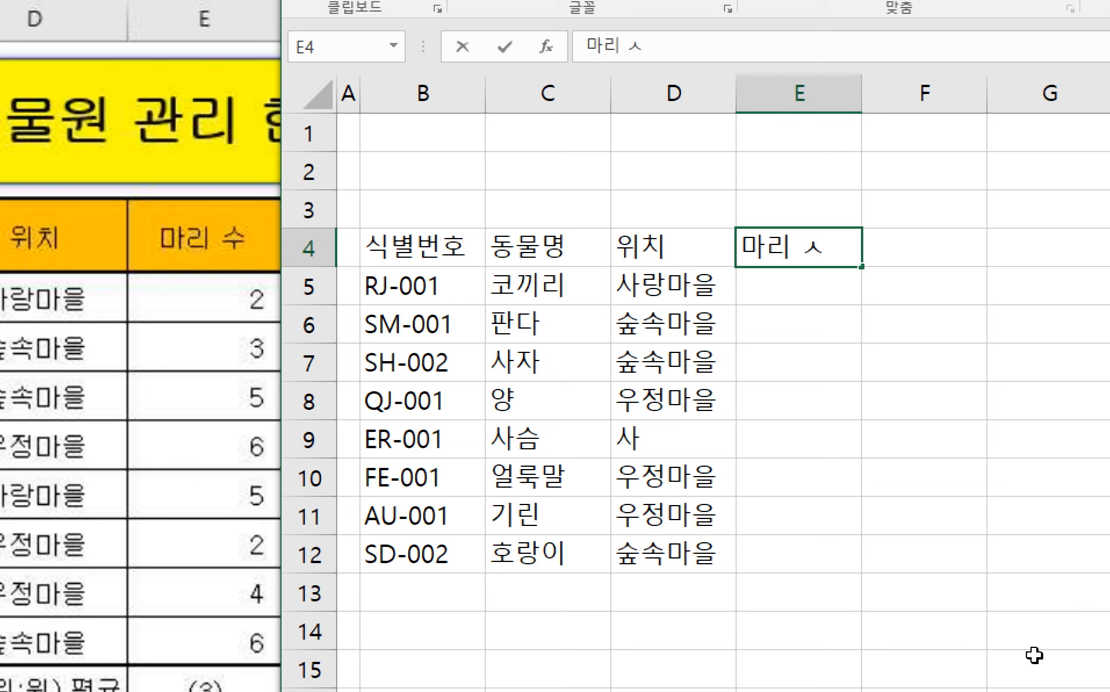
type("ㅜ")
key("Return")
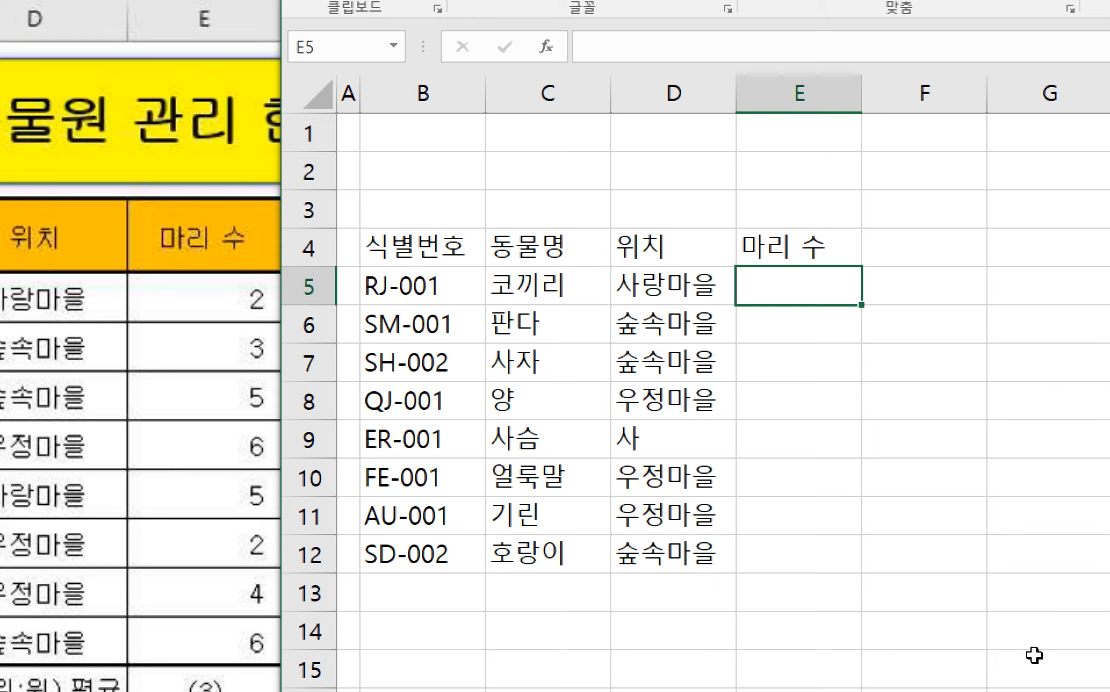
- Enter the animal counts 2, 3, 5 and 6 in cells E5 to E8
type("2")
key("Return")
type("3")
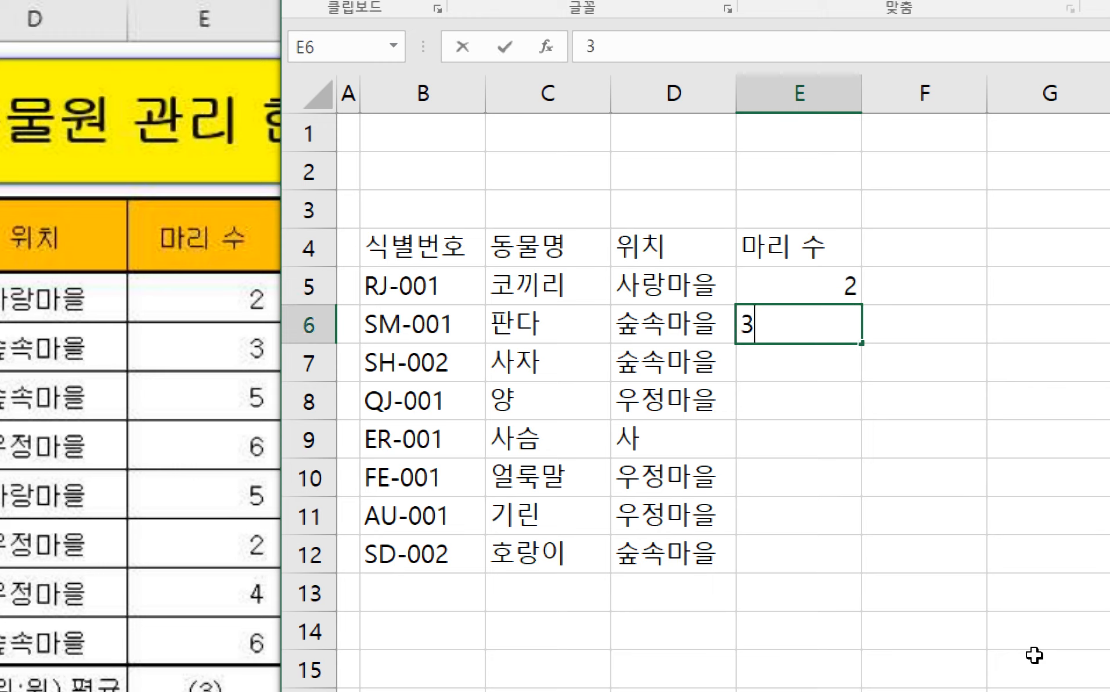
key("Return")
type("5")
key("Return")
type("6")
key("Return")
- Enter the remaining animal counts 5, 2, 4 and 6 in cells E9 to E12
type("5")
key("Return")
type("2")
key("Return")
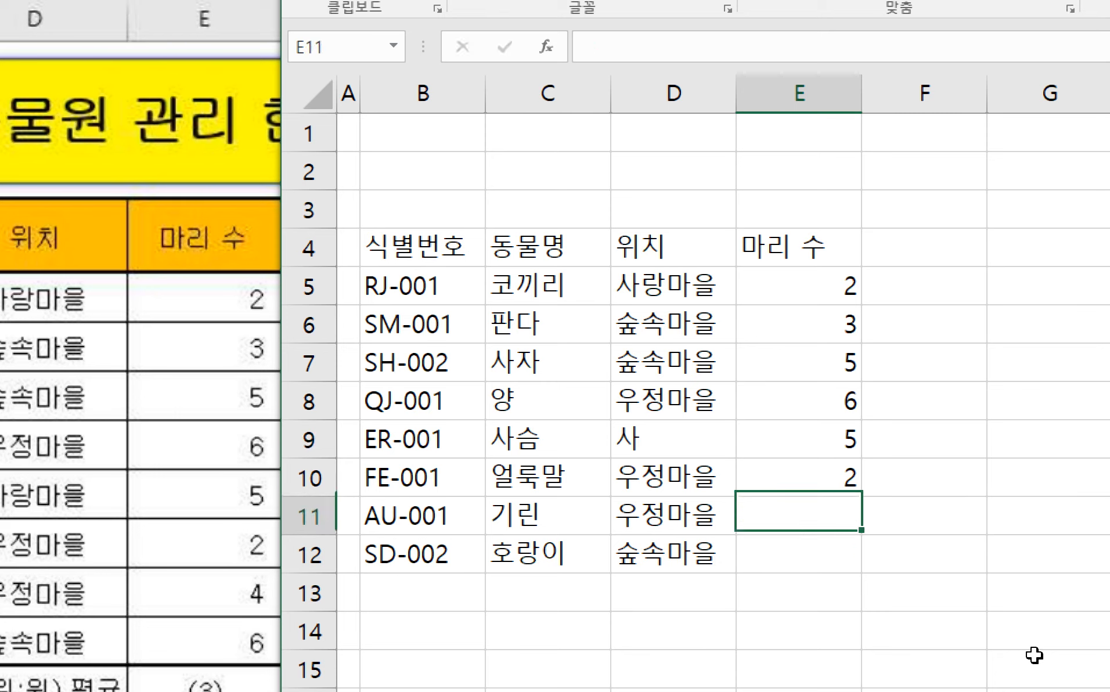
type("4")
key("Return")
type("6")
key("Up")
- Uncover the average weight column of the source table and enter the header 평균 몸뭄게 in F4
key("Up")
key("Up")
key("Up")
key("Up")
key("Up")
key("Up")
key("Up")
key("Up")
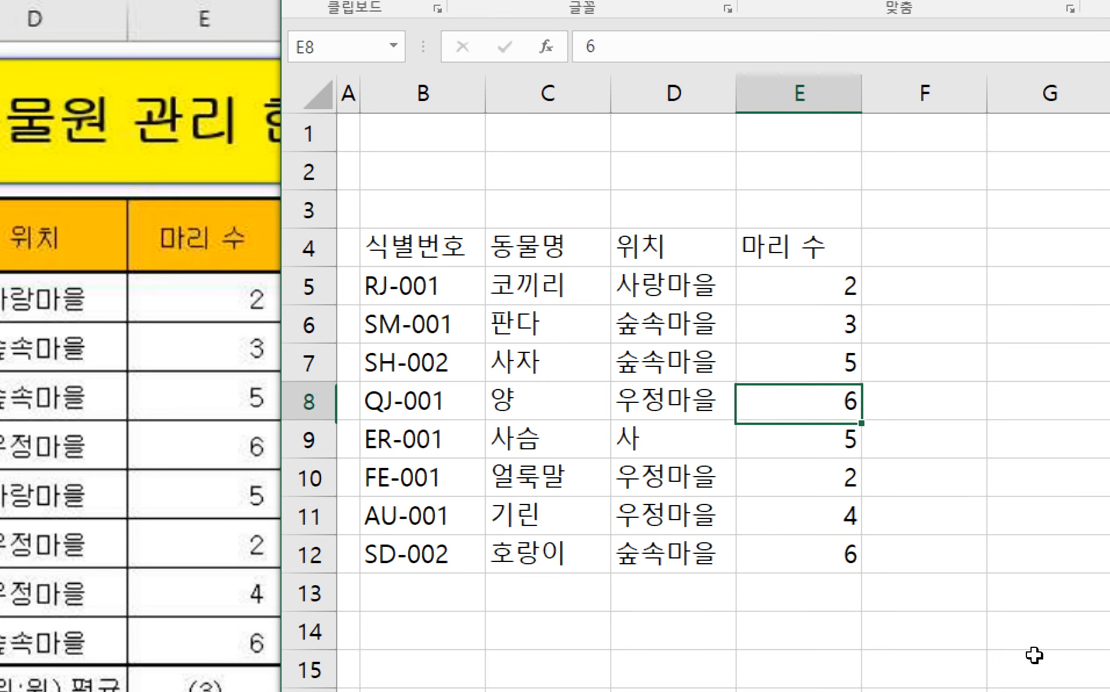
key("Right")
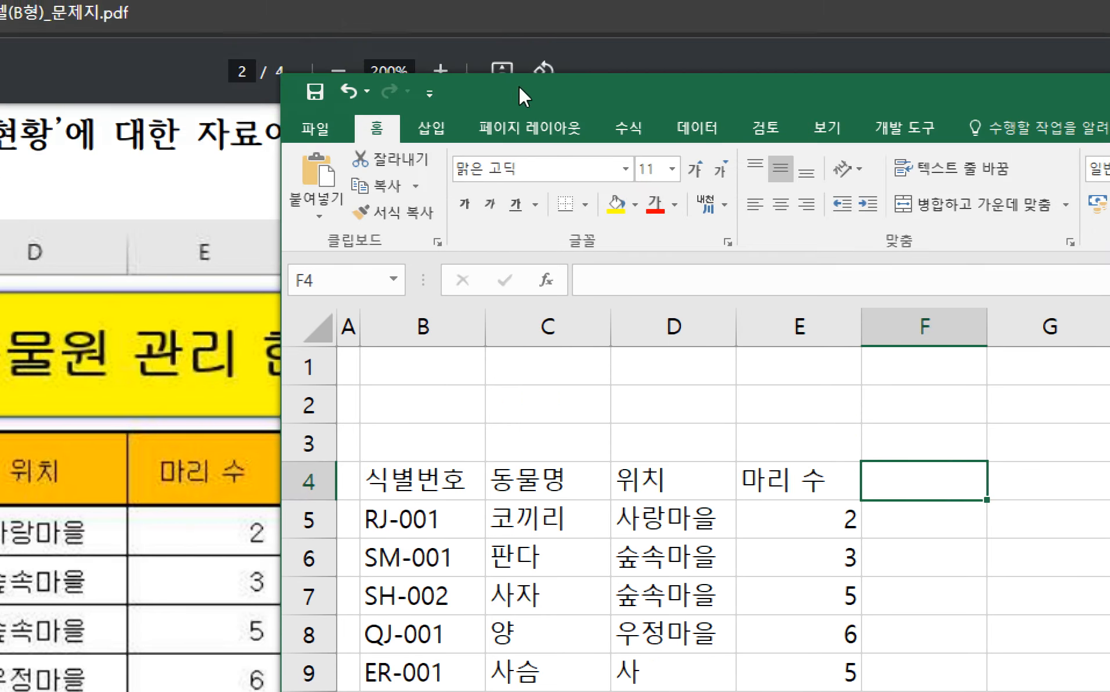
left_click_drag(518, 85, 699, 86)
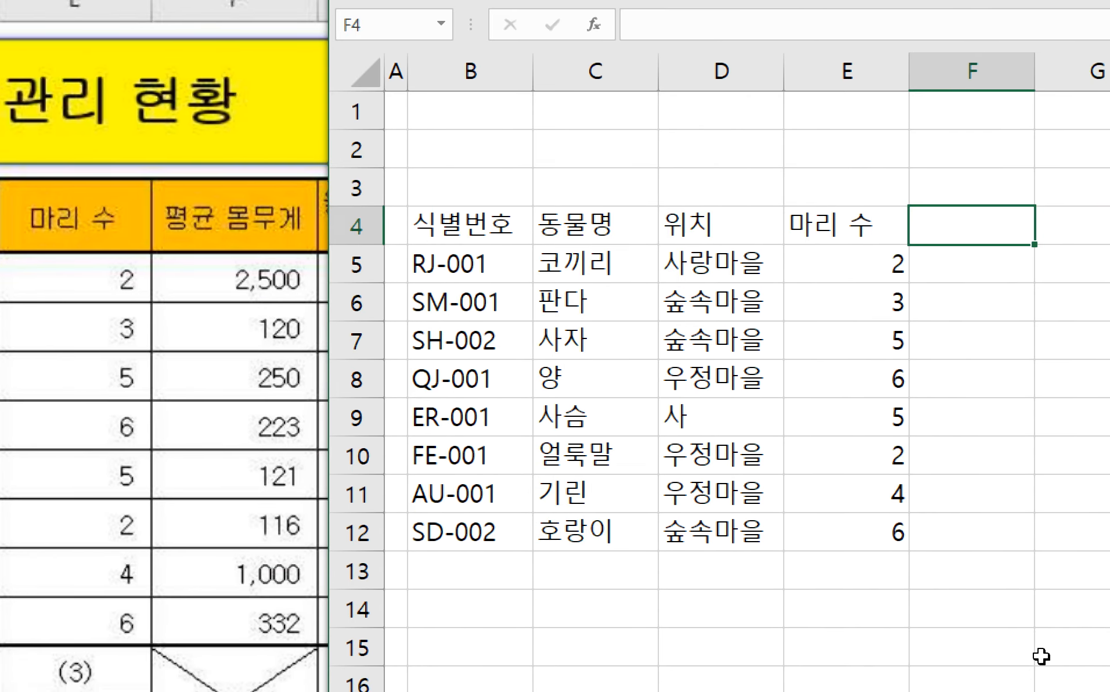
type("평균")
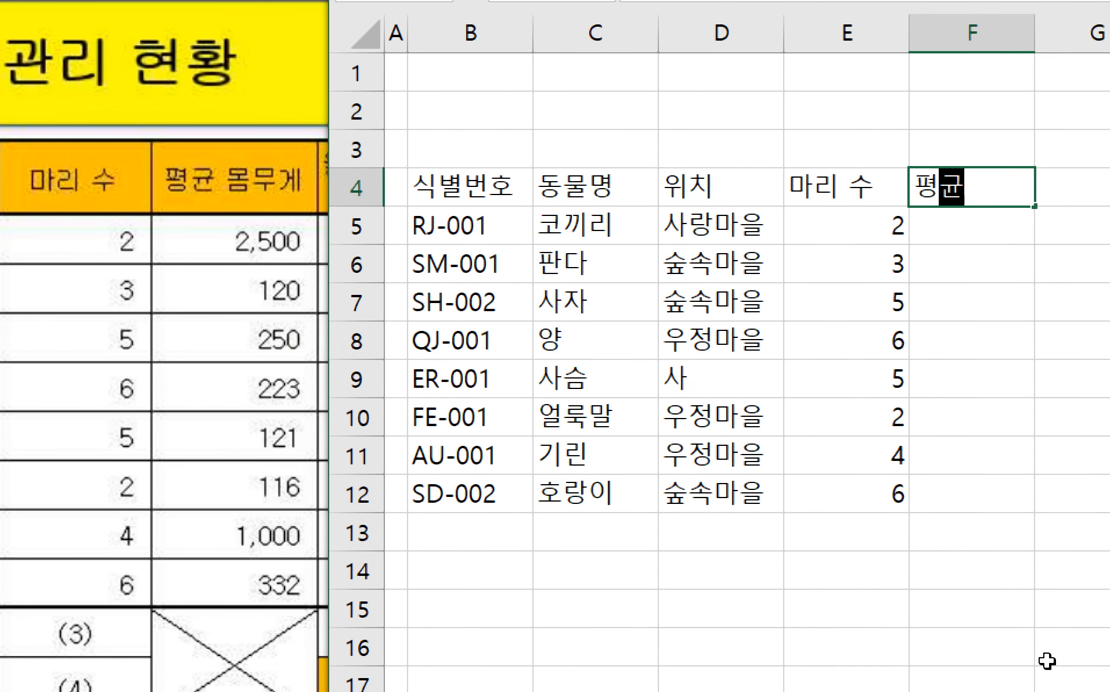
type(" 몸뭄게")
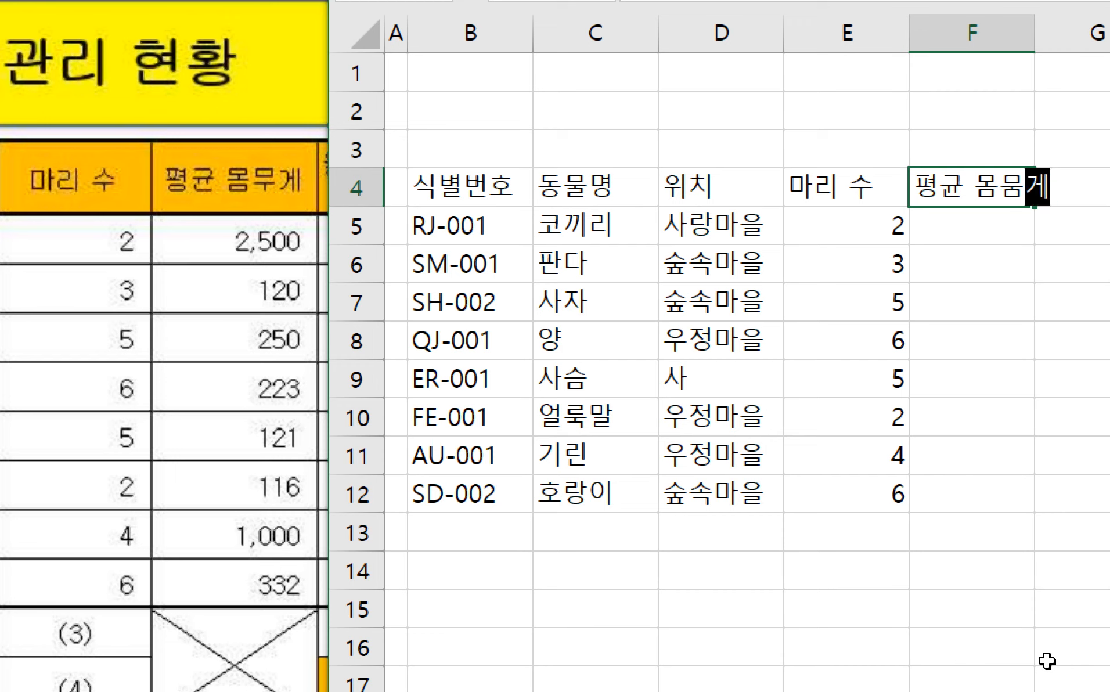
key("Return")
- Correct the header in F4 to read 평균 몸무게
key("Up")
key("F2")
key("BackSpace")
key("BackSpace")
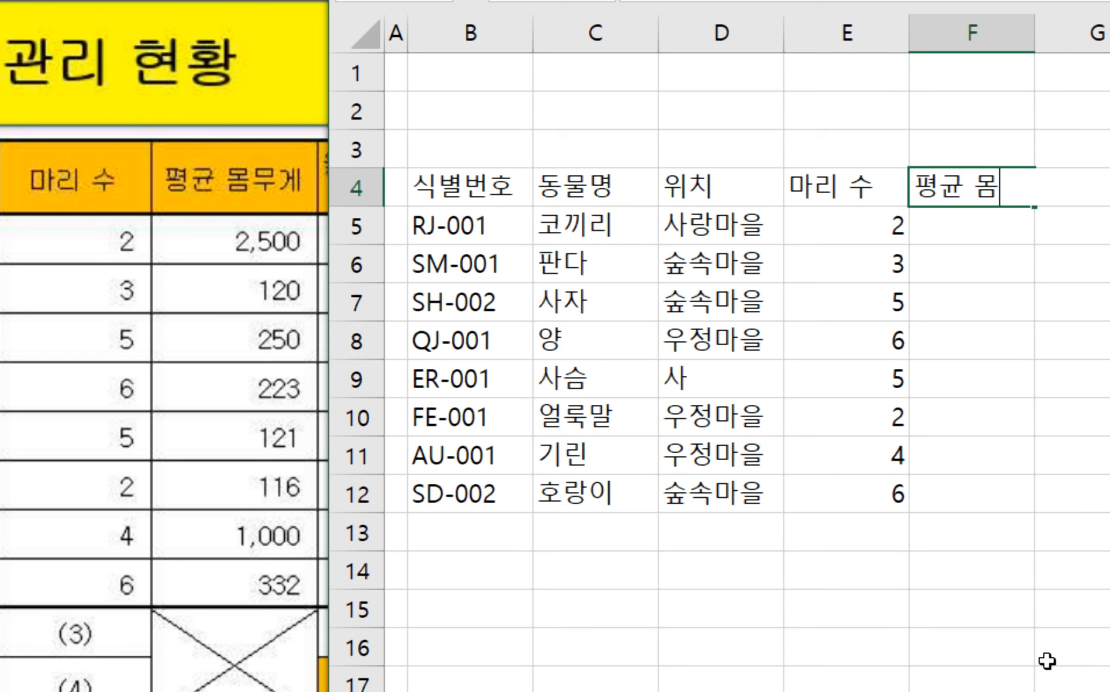
type("무게")
key("Return")
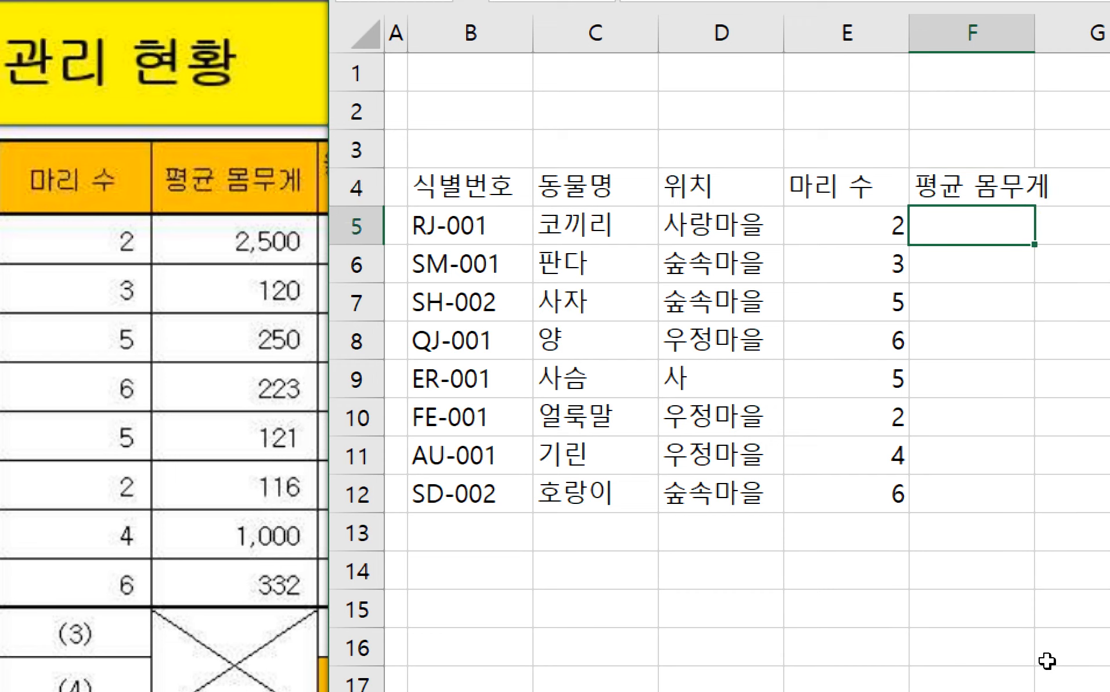
- Enter the average weights 2500, 120, 250 and 223 in cells F5 to F8
type("2500")
key("Return")
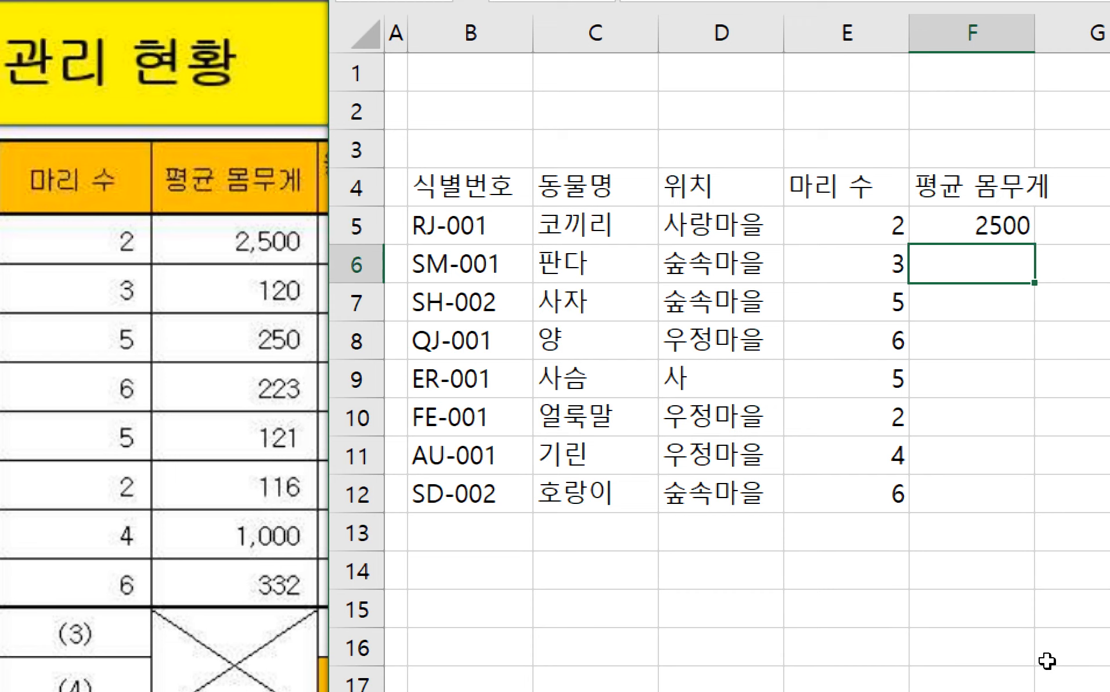
type("120")
key("Return")
type("250")
key("Return")
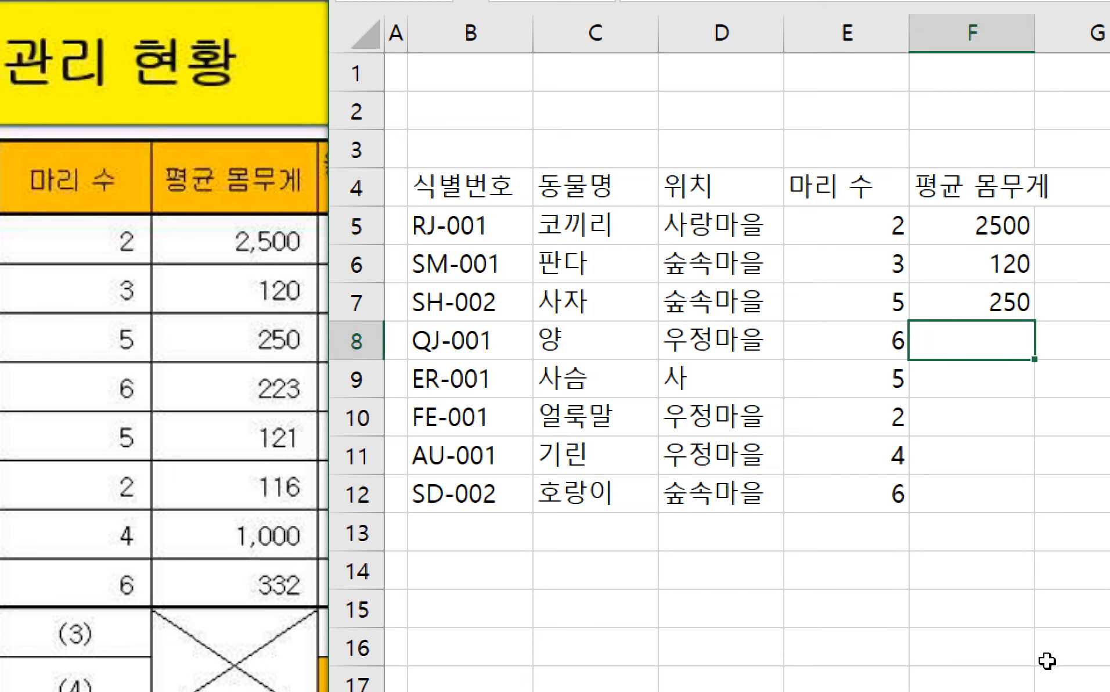
type("223")
key("Return")
- Enter the remaining average weights 121, 116, 1000 and 332 in cells F9 to F12
type("121")
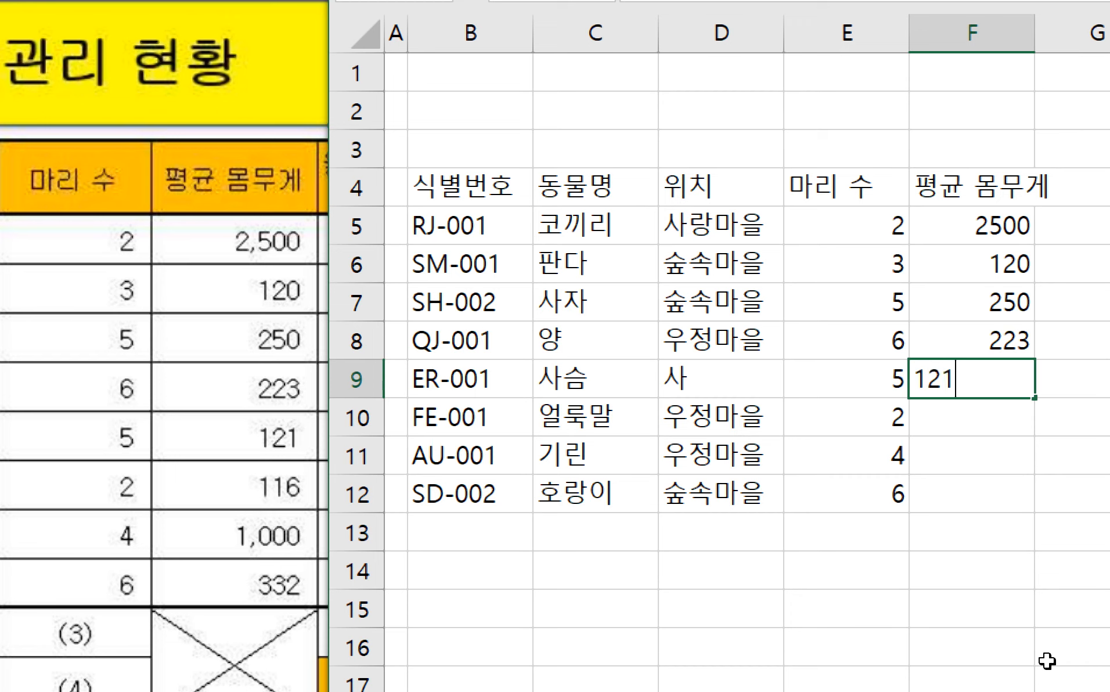
key("Return")
type("116")
key("Return")
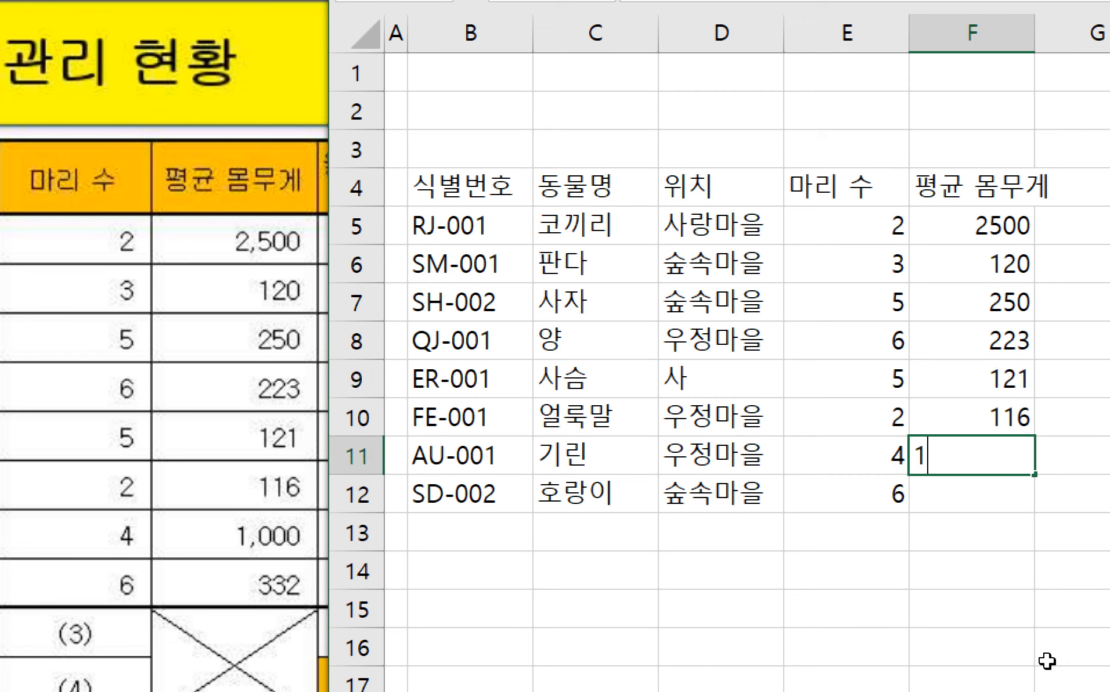
type("1000")
key("Return")
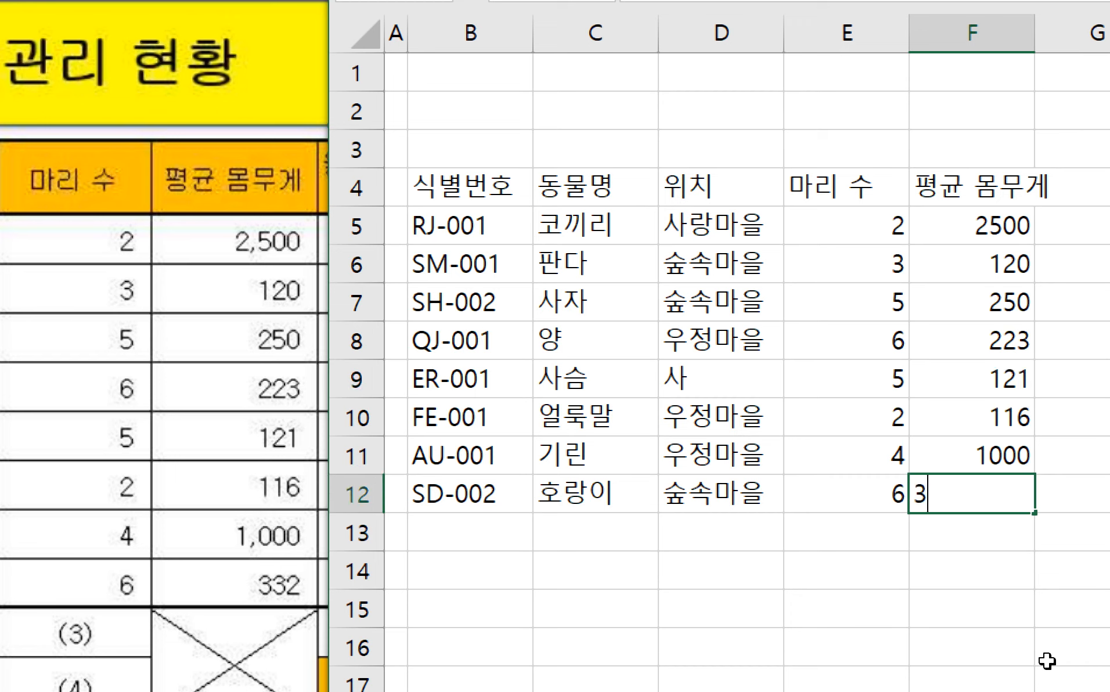
type("332")
key("Tab")
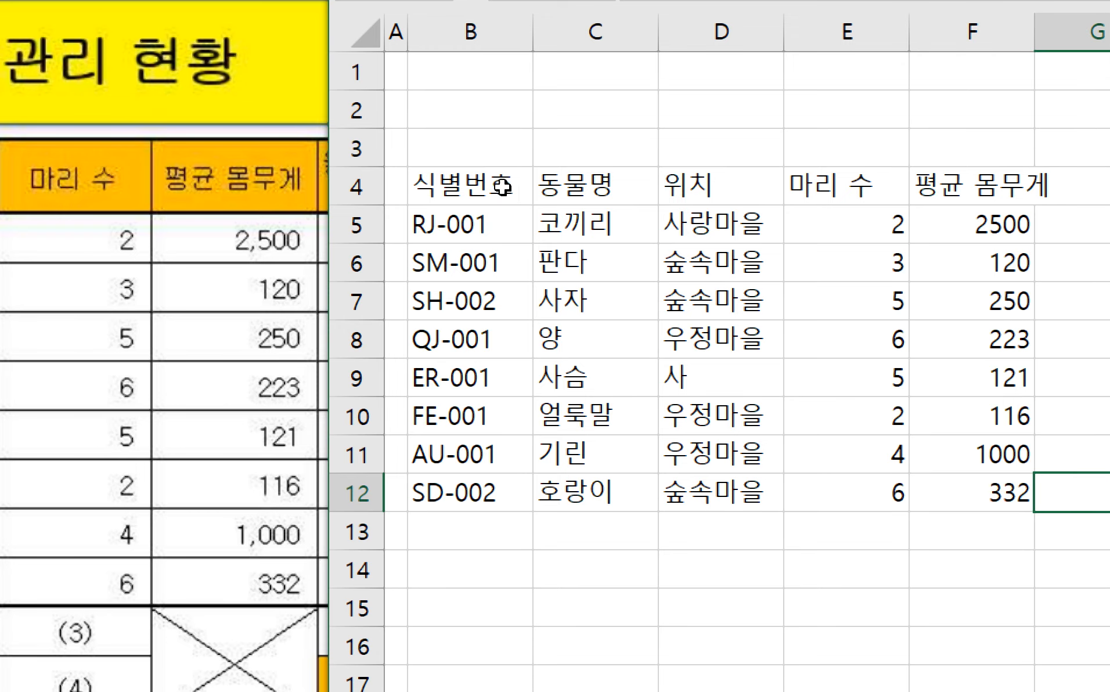
left_click(502, 187)
left_click(592, 187)
left_click(715, 187)
left_click(841, 187)
left_click(981, 186)
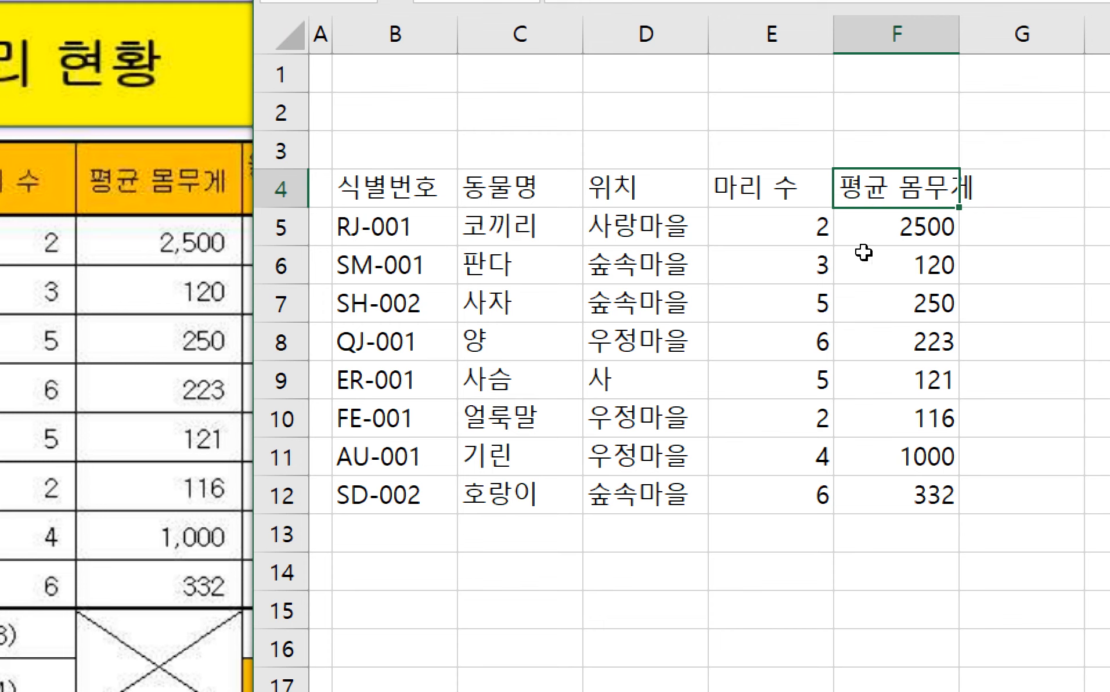
- Apply the Comma Style thousands separator to the average weights in F5:F12
left_click(898, 231)
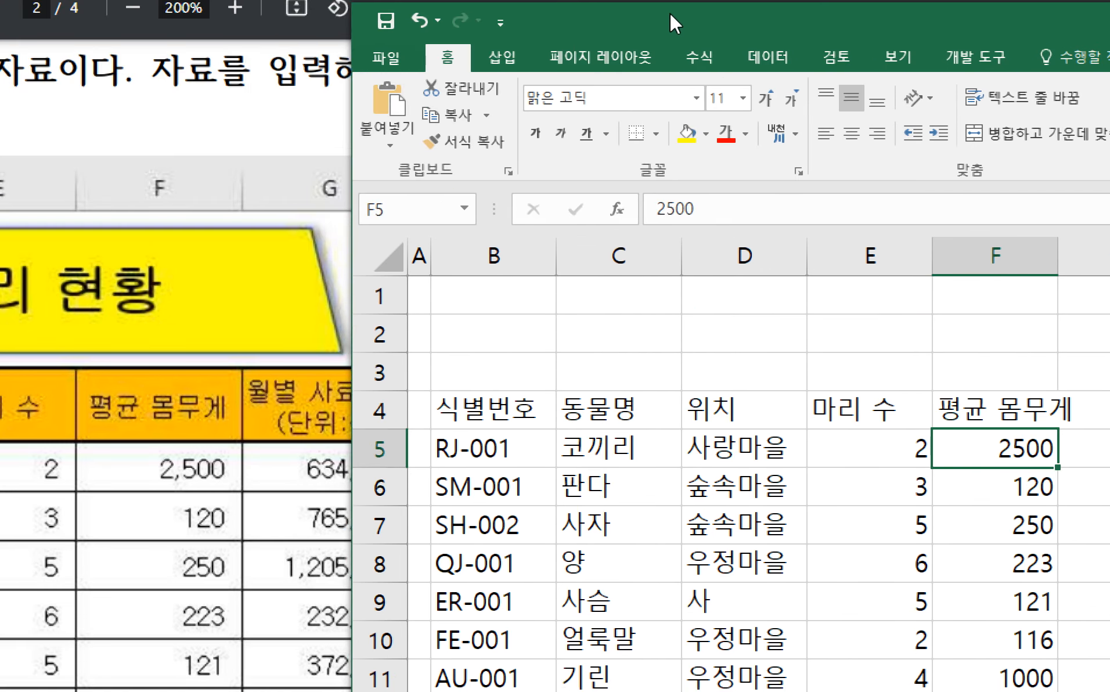
left_click_drag(702, 12, 570, 16)
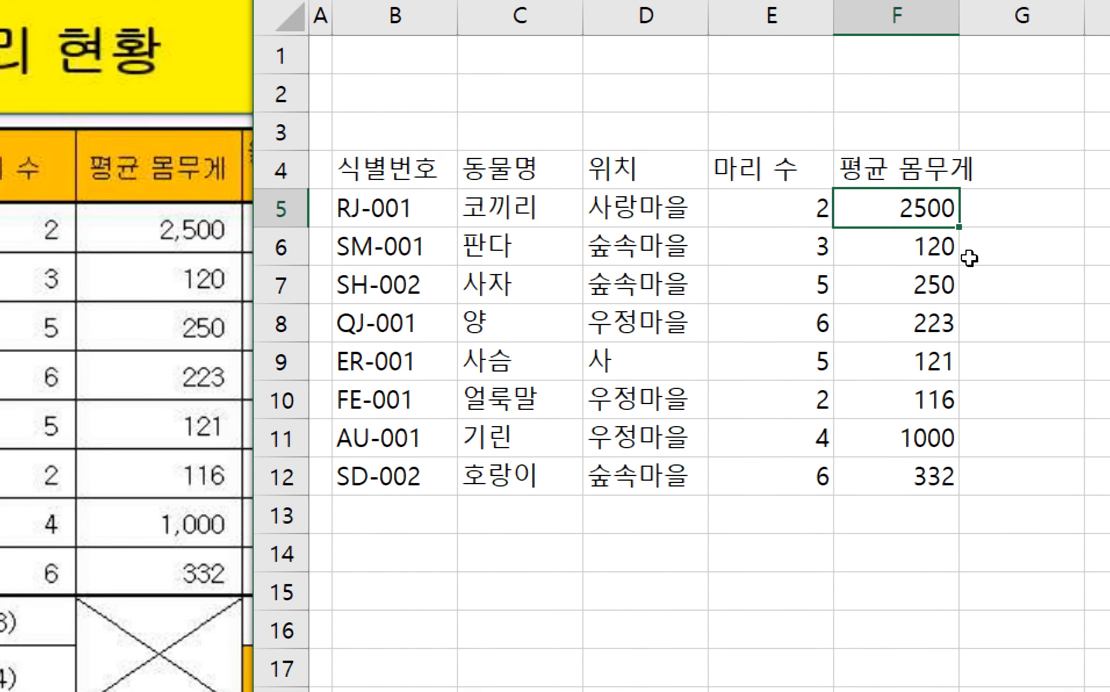
left_click_drag(914, 210, 848, 465)
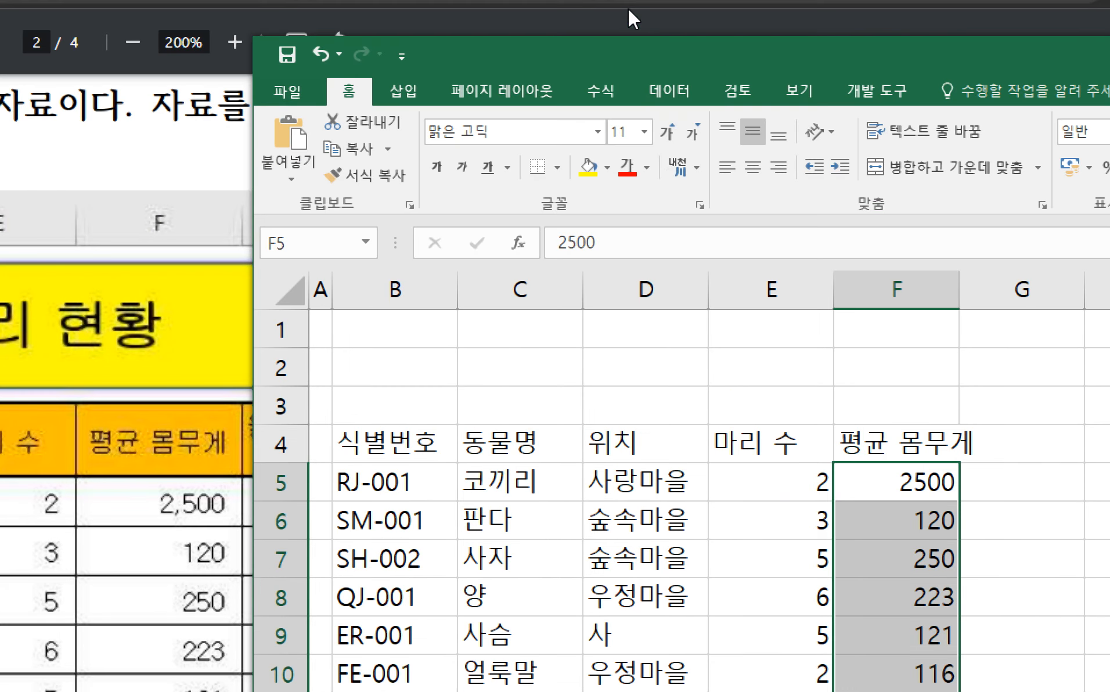
left_click_drag(901, 58, 442, 61)
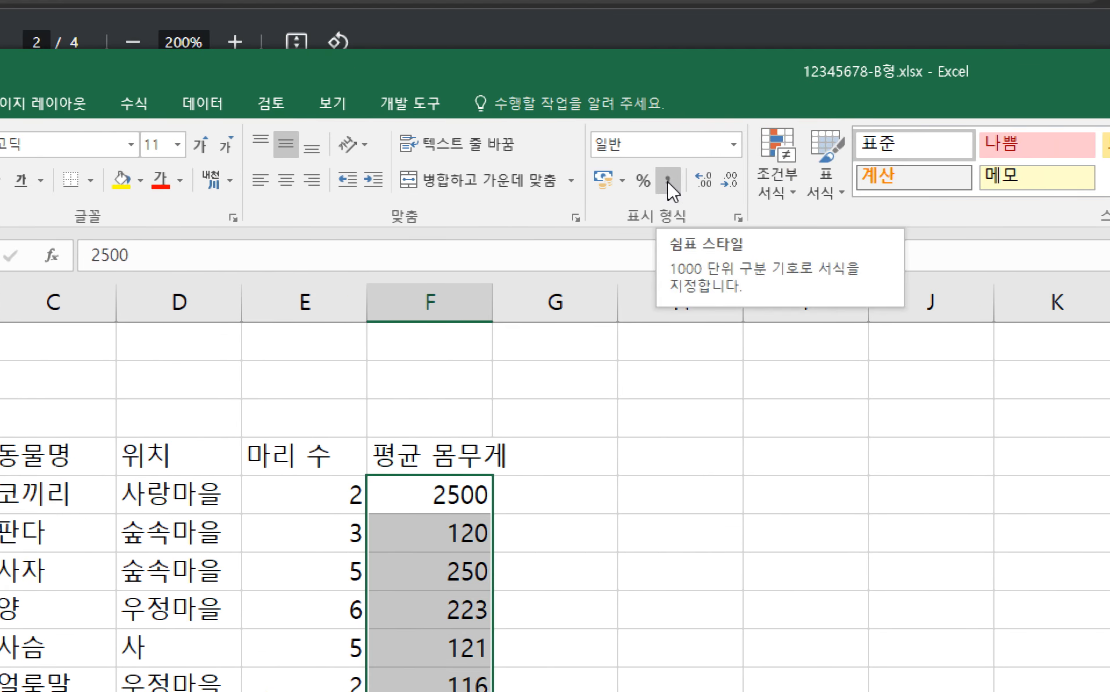
left_click(667, 181)
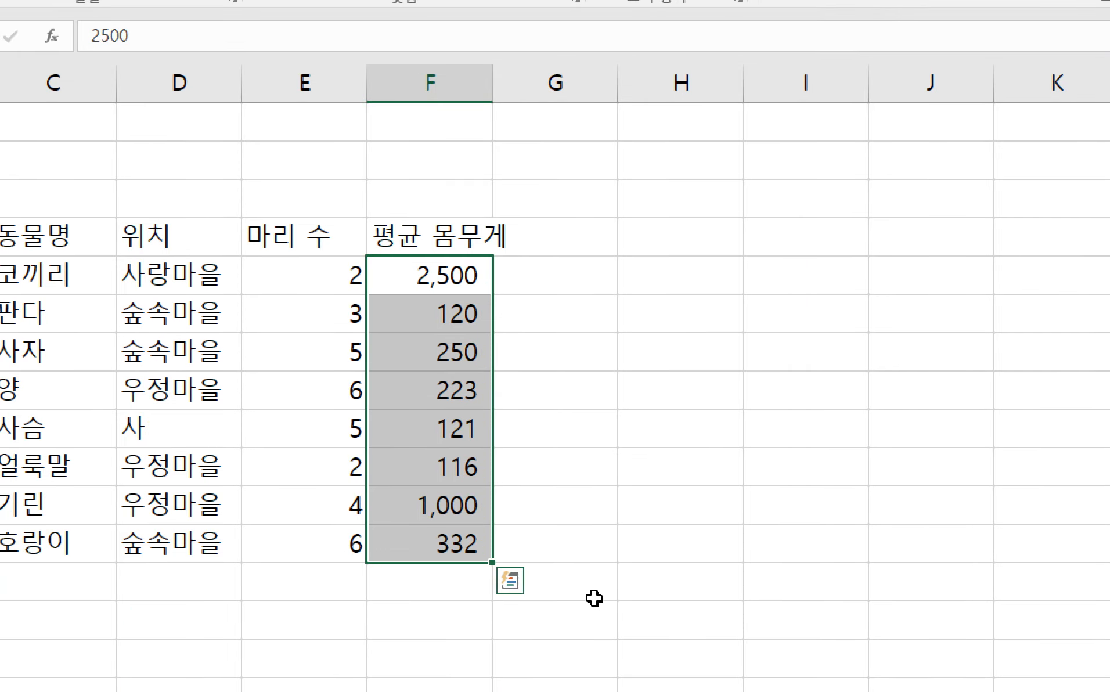
- Widen column F so that the header 평균 몸무게 in F4 fits inside its cell
left_click(525, 277)
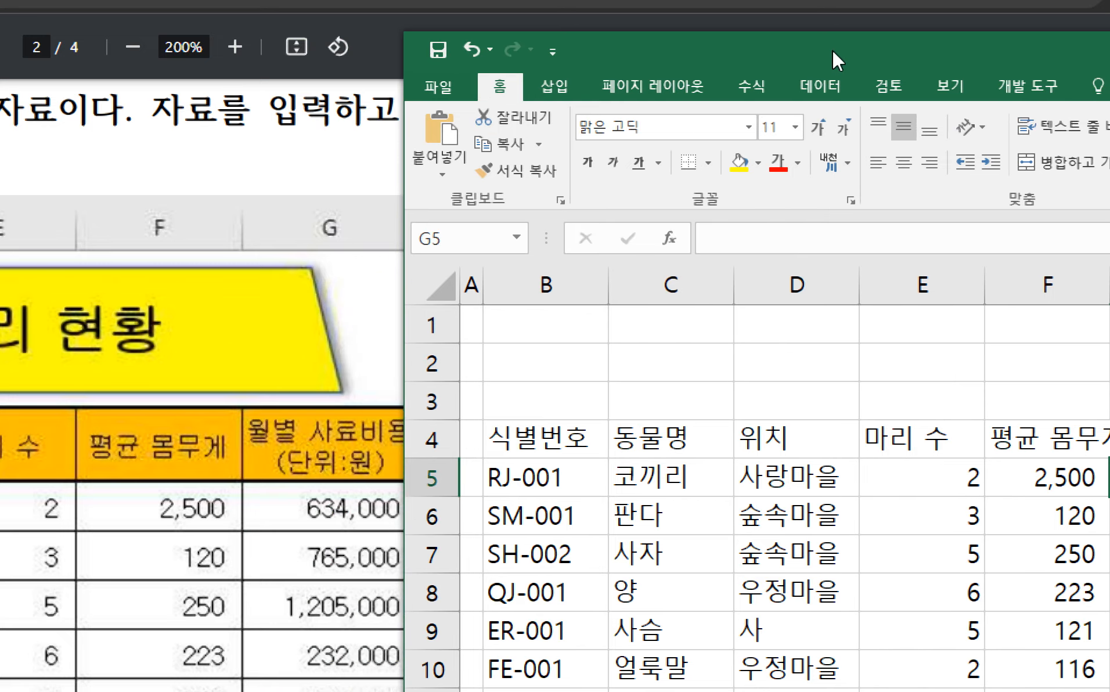
left_click_drag(841, 46, 676, 46)
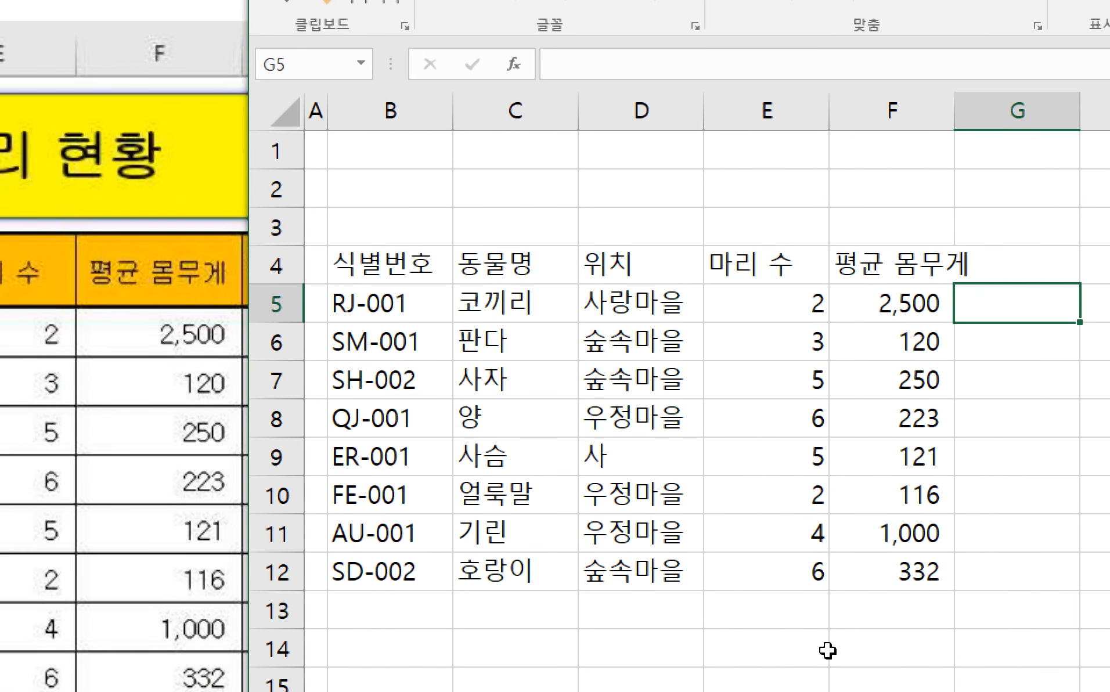
key("Right")
key("Right")
key("Right")
key("Right")
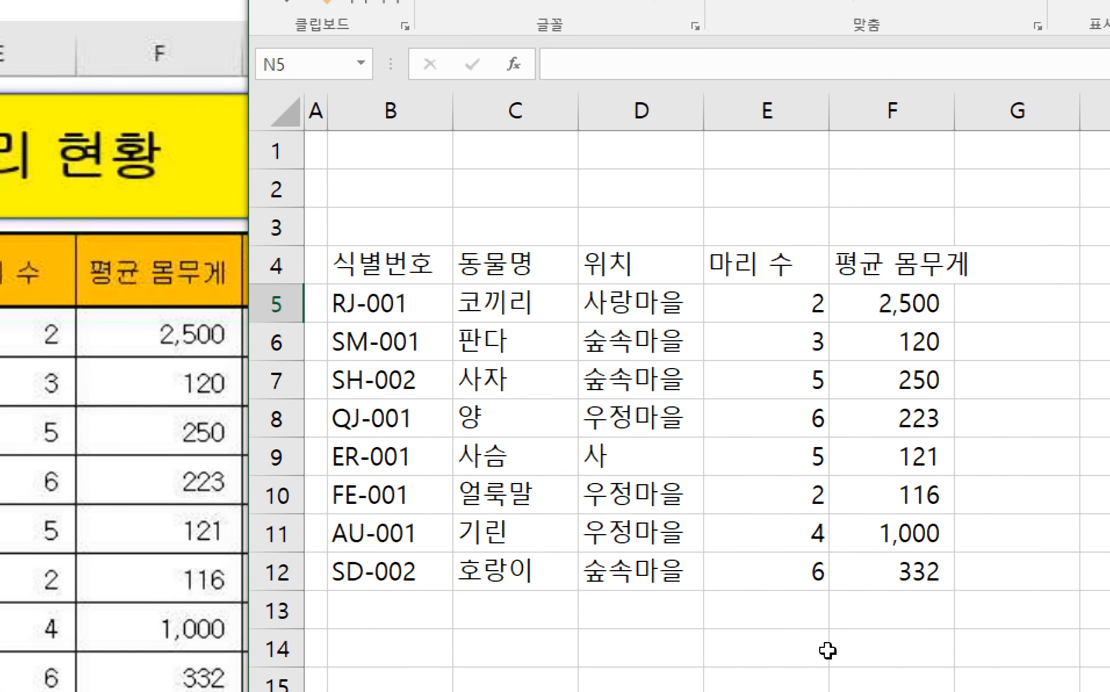
key("Right")
key("Right")
key("Right")
key("Right")
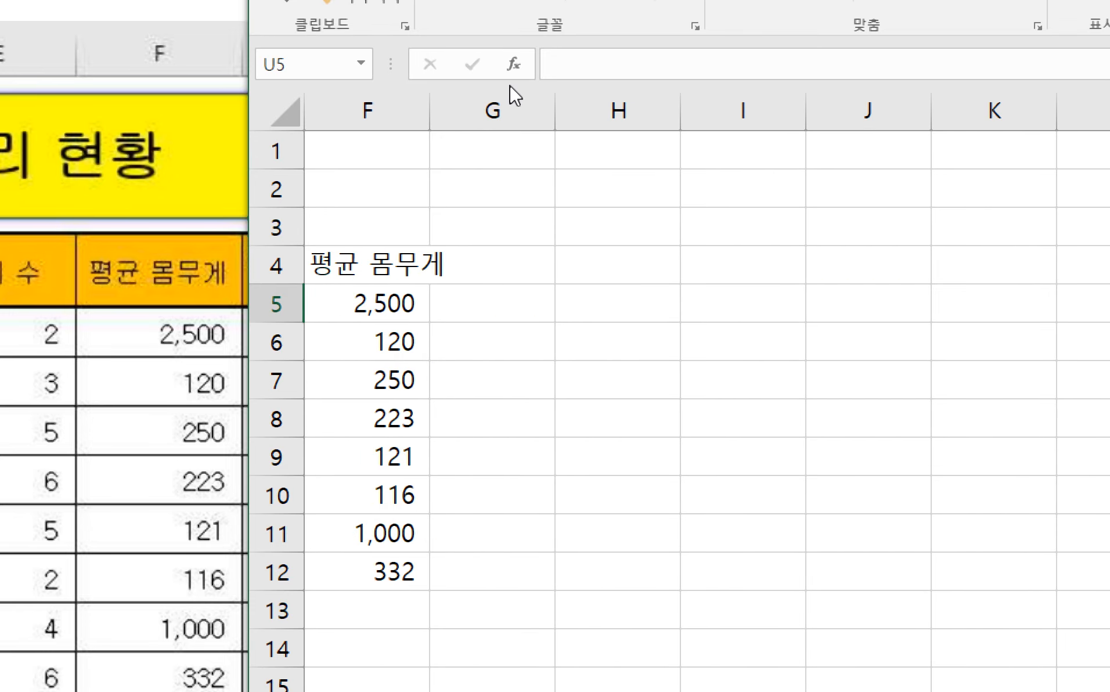
left_click(481, 260)
left_click(416, 253)
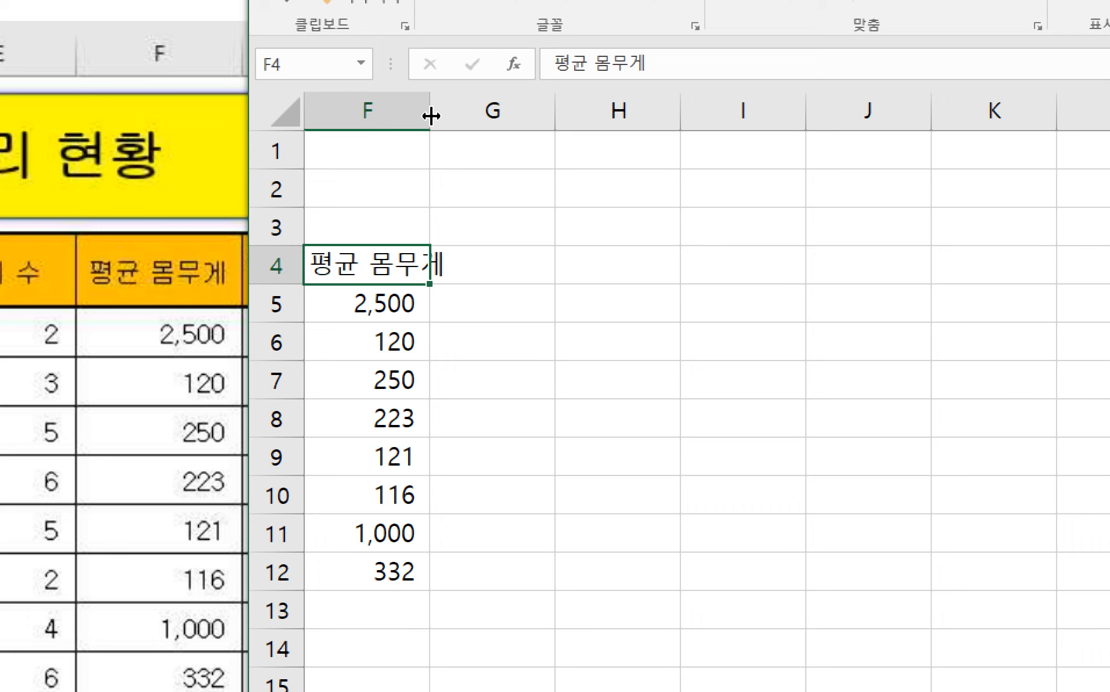
left_click_drag(431, 116, 460, 110)
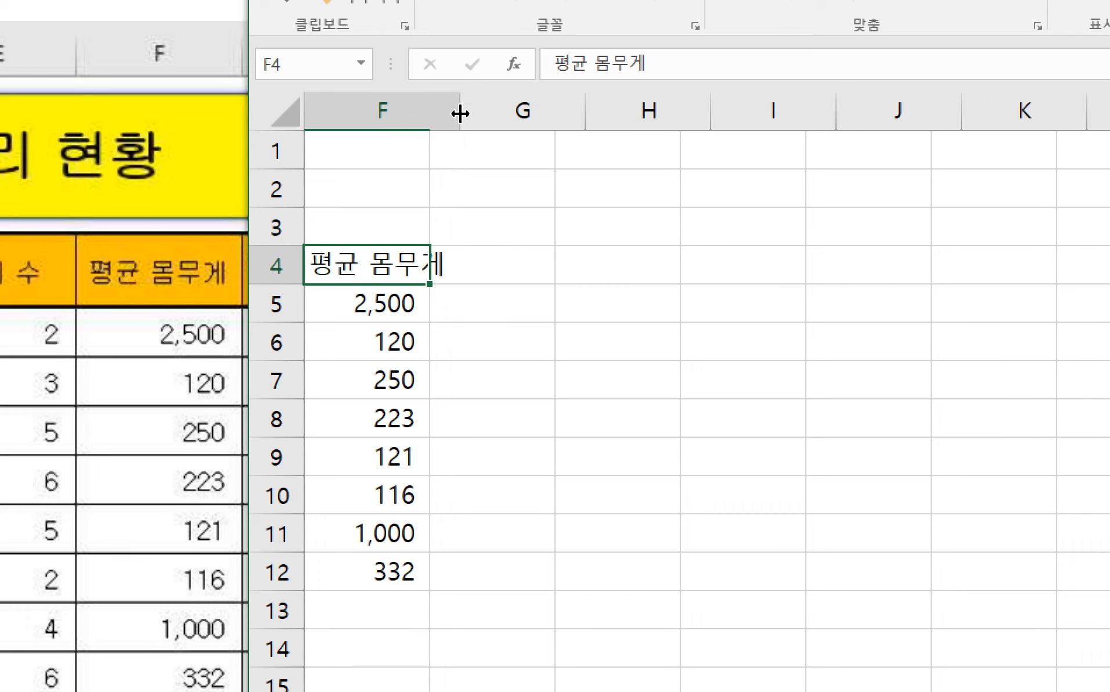
- Enter the header 월별 사료비용 in G4
left_click(540, 270)
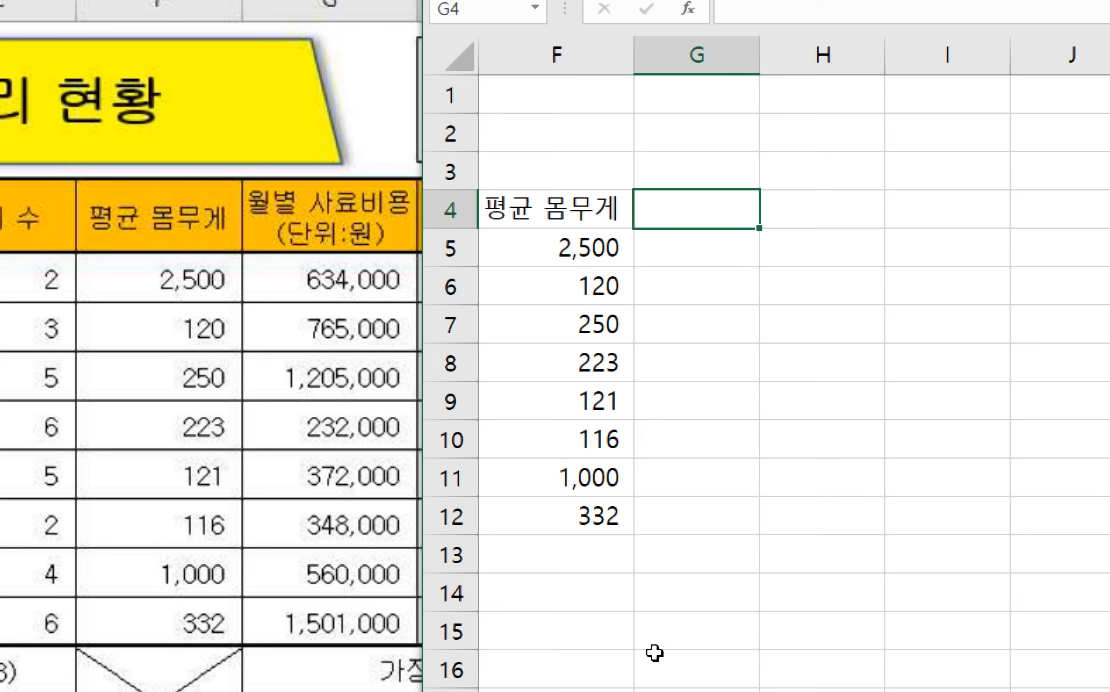
type("월벼")
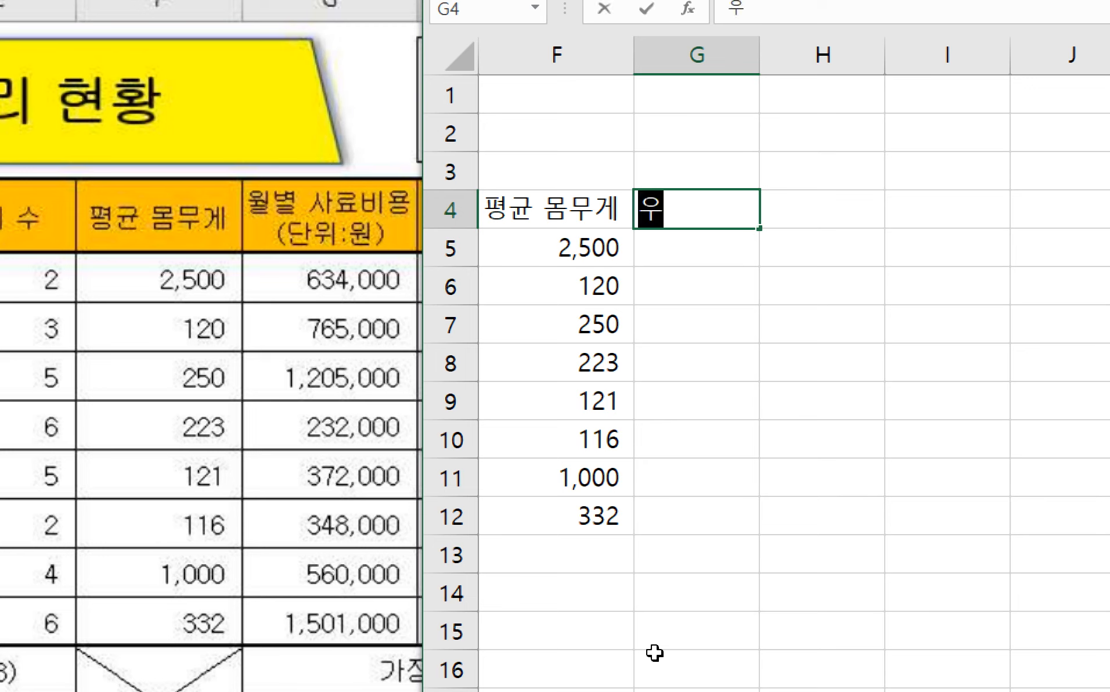
type("ㄹ 사료비용")
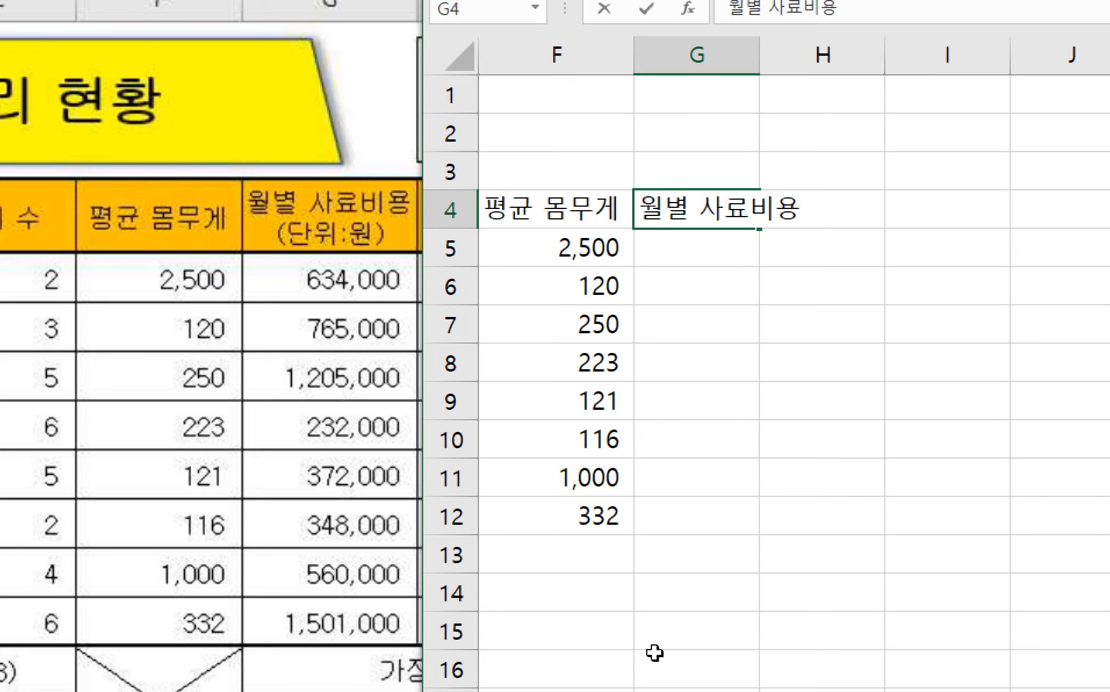
key("Return")
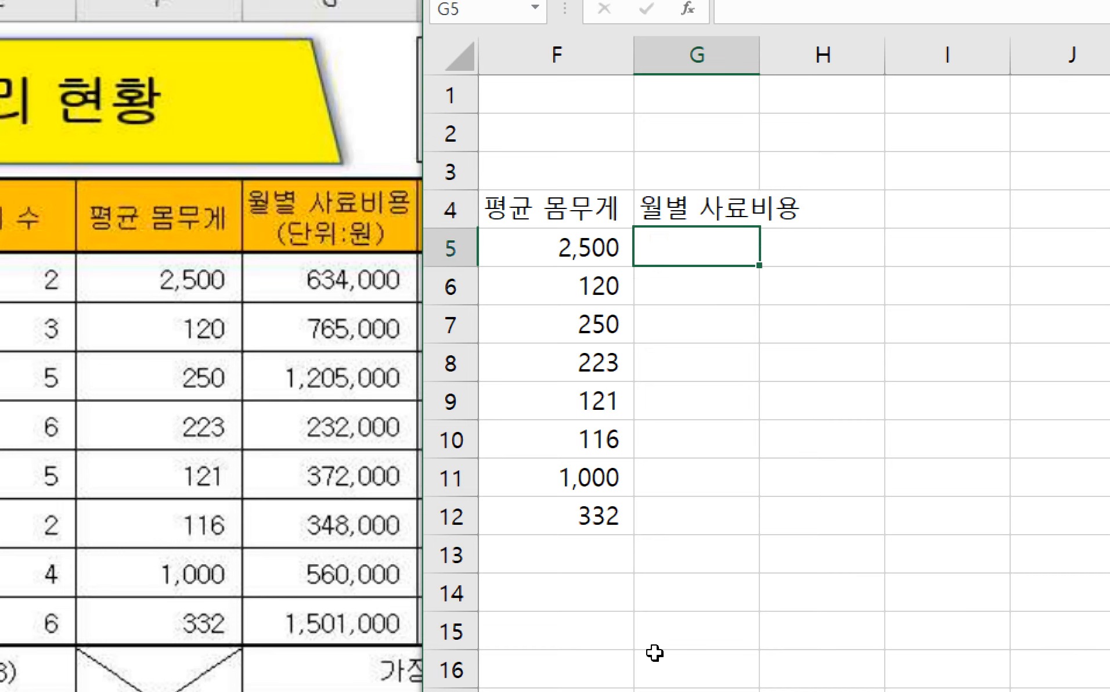
- Enter the note 강제개행 = 줄바꿈 in G2
key("Up")
key("Up")
key("Up")
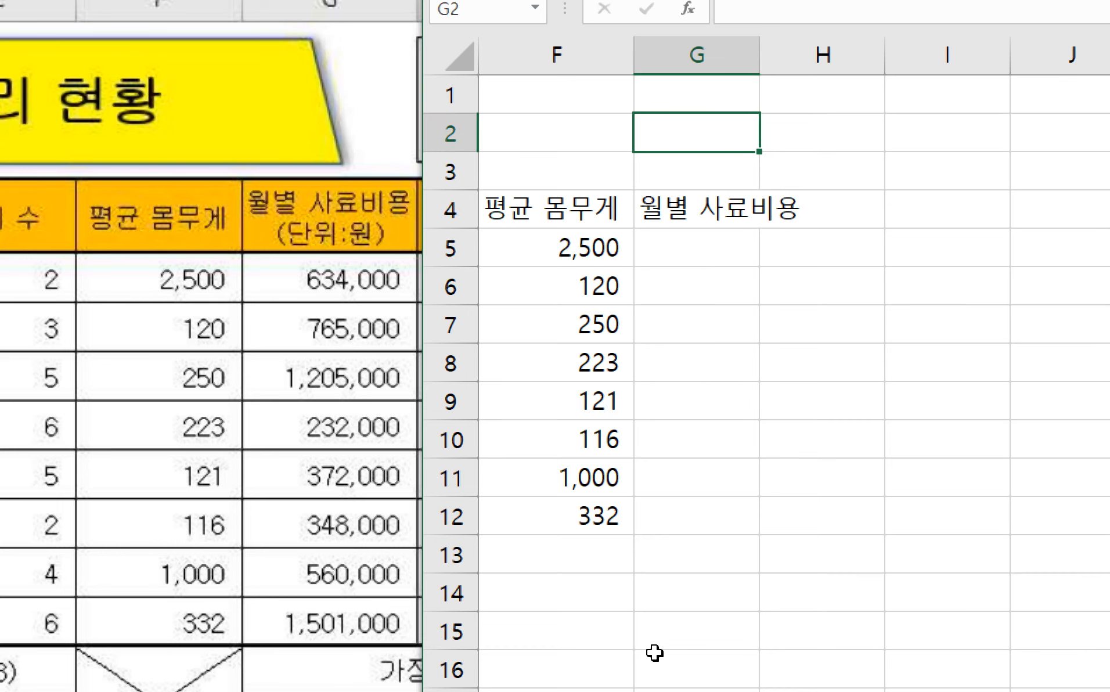
type("강제개해")
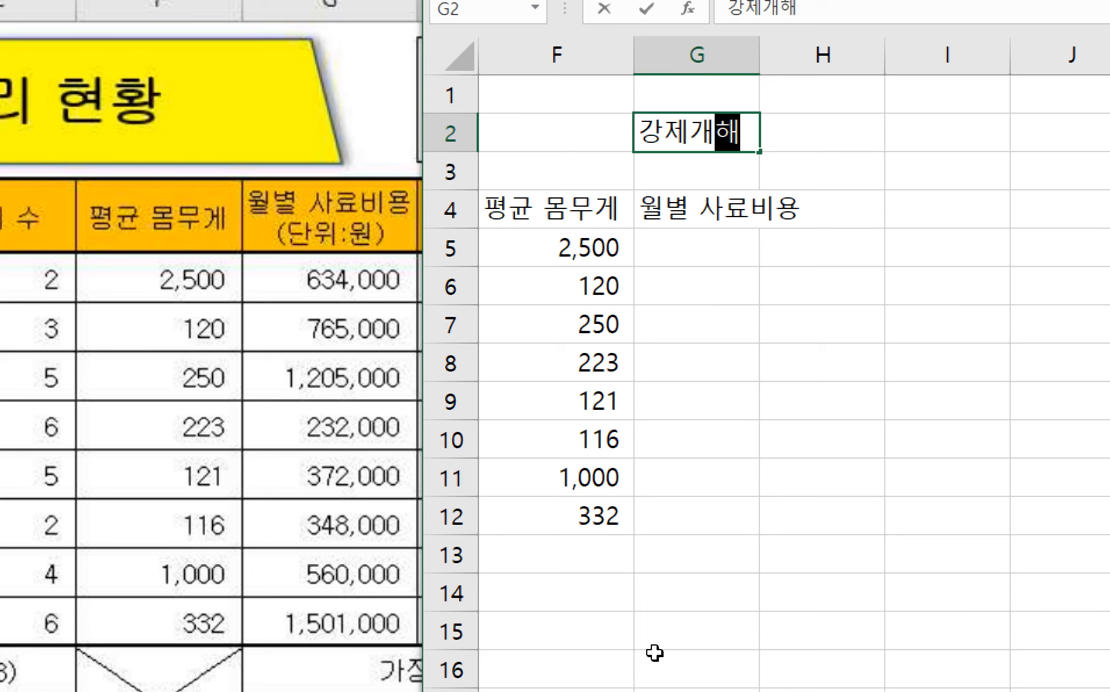
type("ㅇ =")
type(" 줄바꿈")
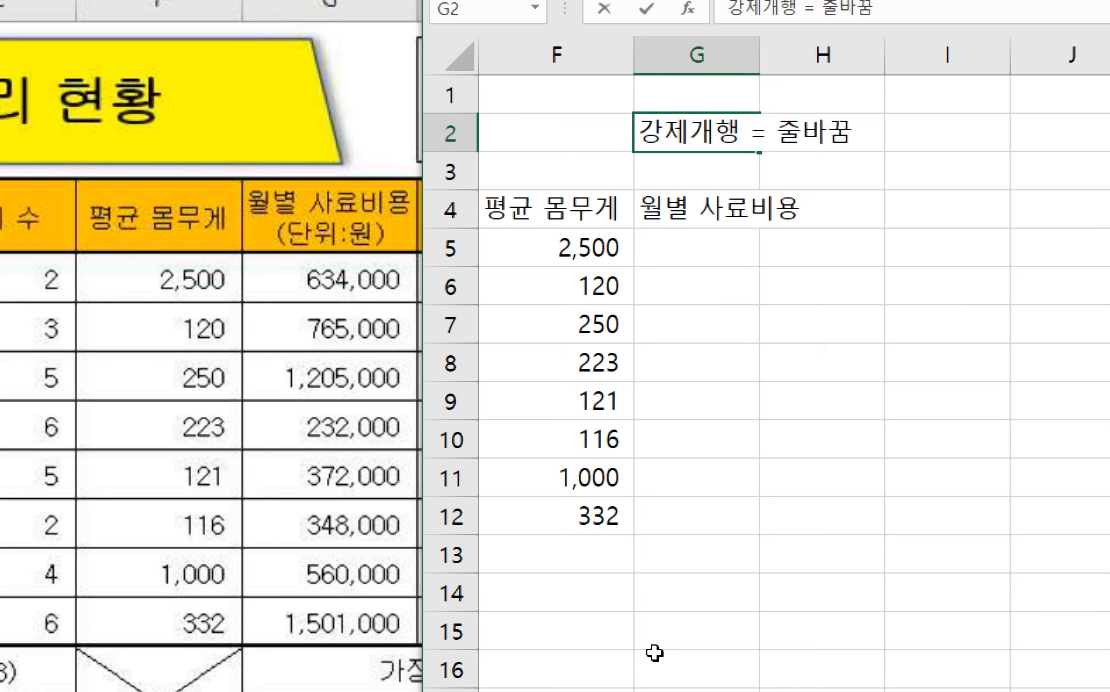
key("Return")
- Enter the note ALT키를 누른상태에서 ENTER키 누른다 in G3
type("AL")
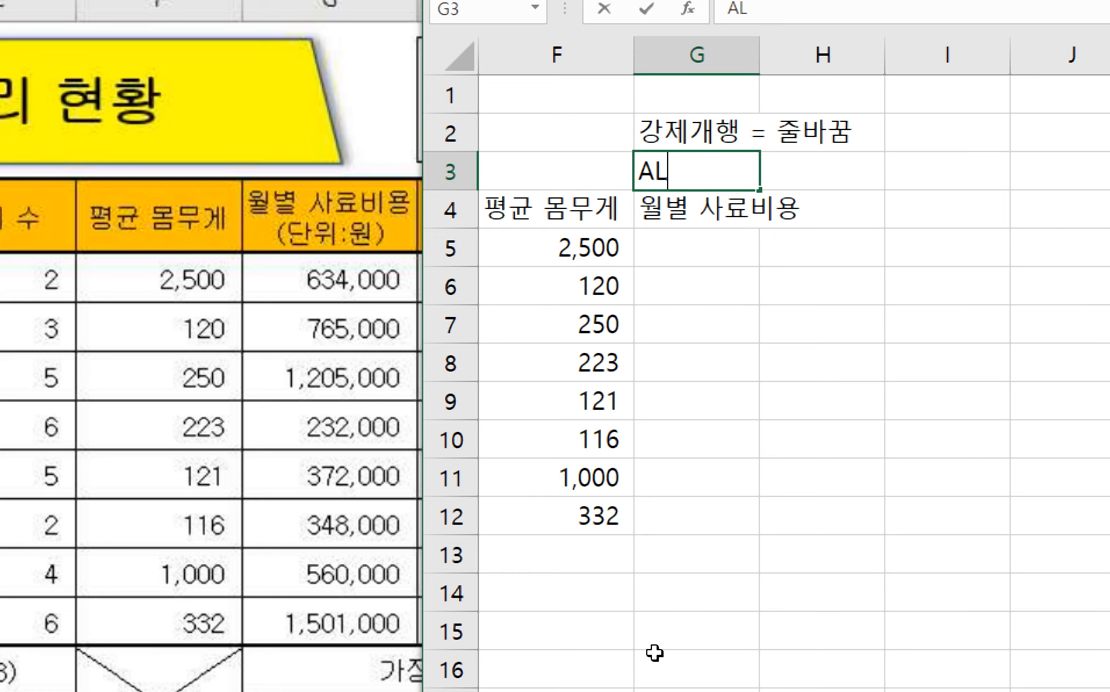
type("T키를 ")
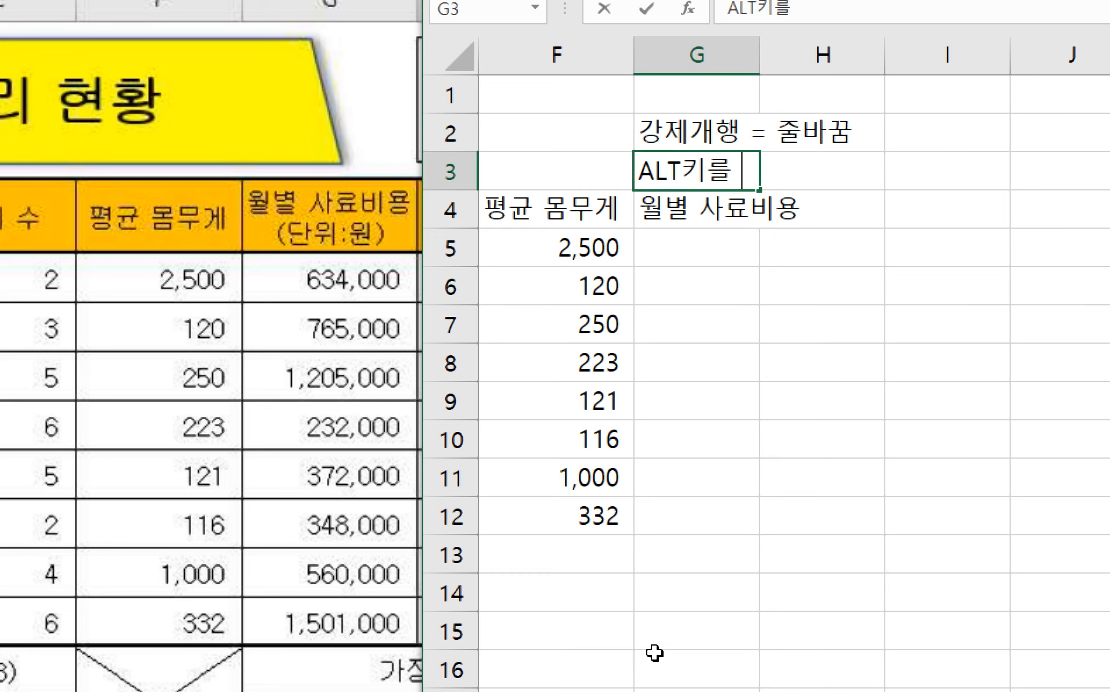
type("누른상태에서 ")
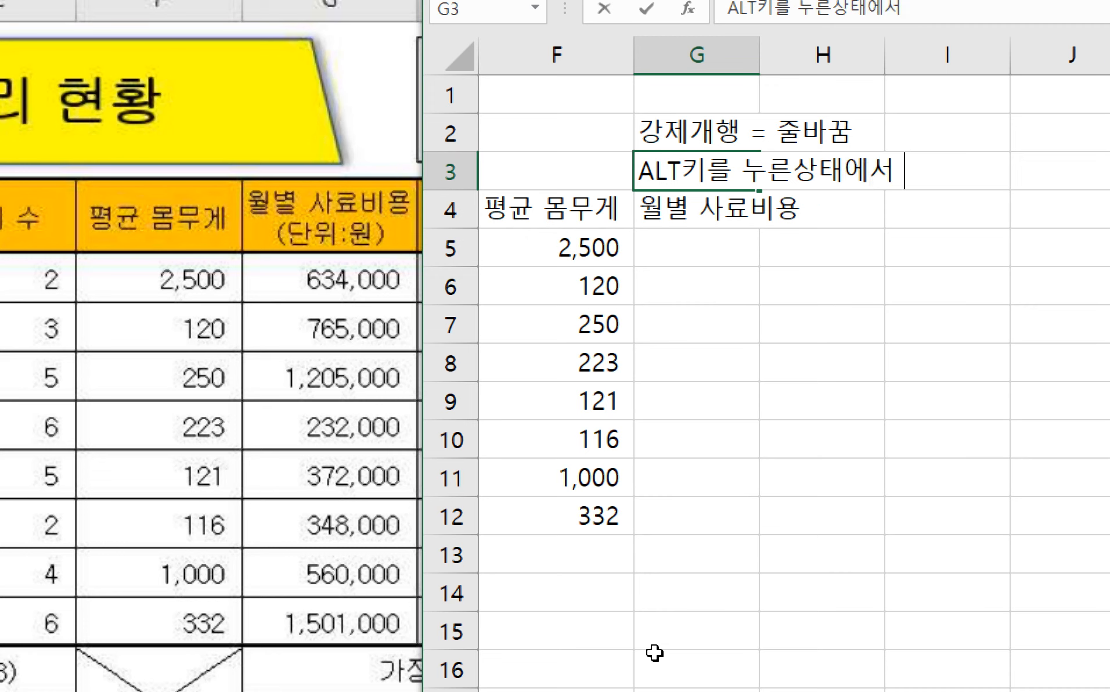
type("ENTER키 ㄴ")
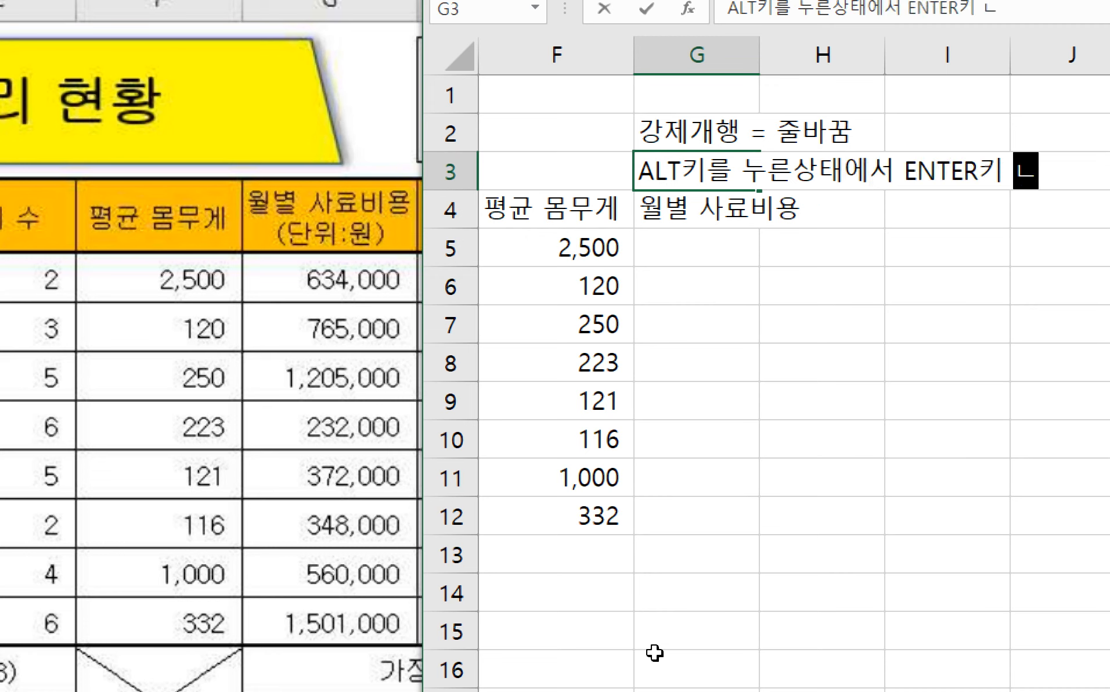
type("누른다")
key("Return")
- Delete the two line-break notes from cells G2 and G3
key("Up")
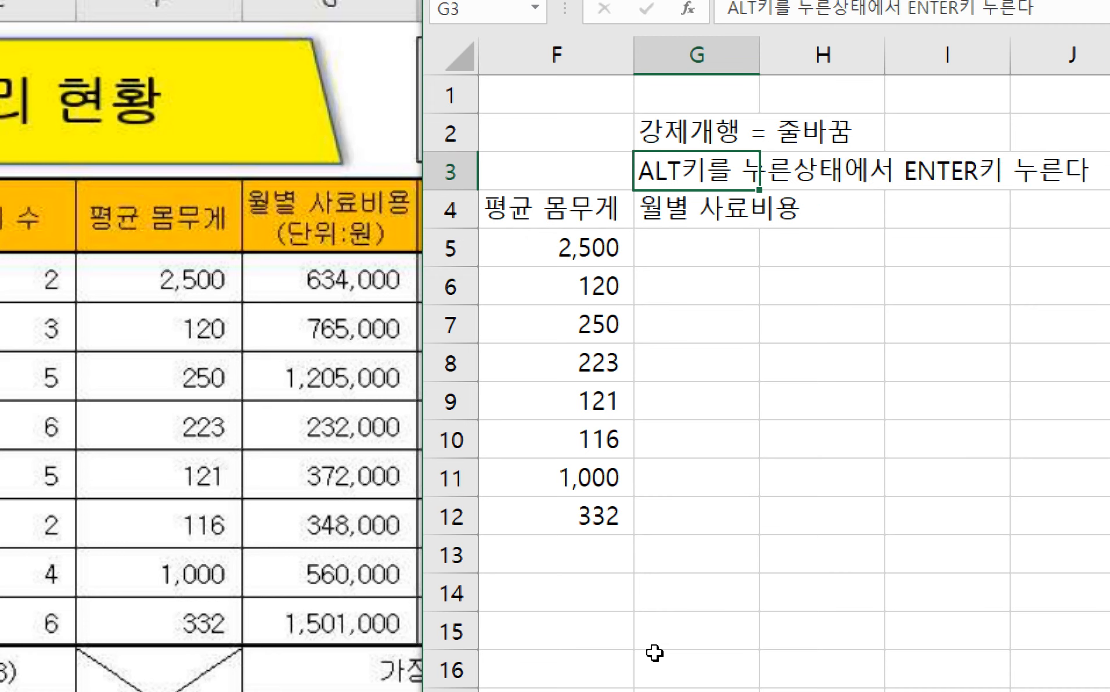
key("shift+Up")
key("Delete")
- Add (단위:원) as a second line inside the 월별 사료비용 header in G4
key("Down")
key("Down")
key("Up")
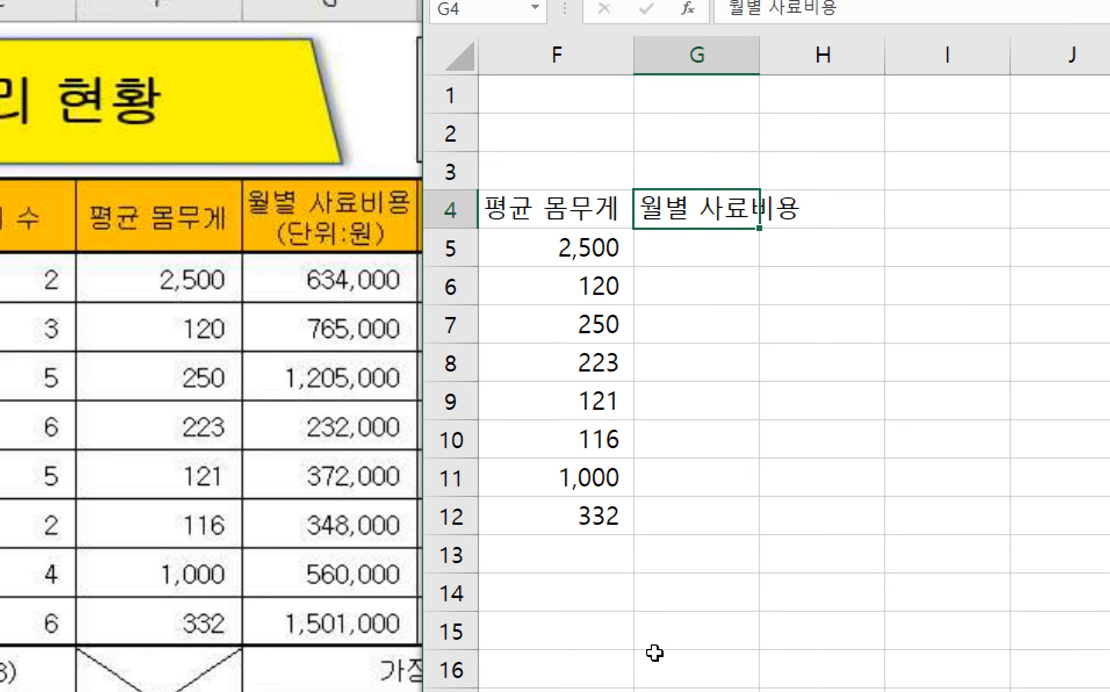
key("F2")
key("alt+Return")
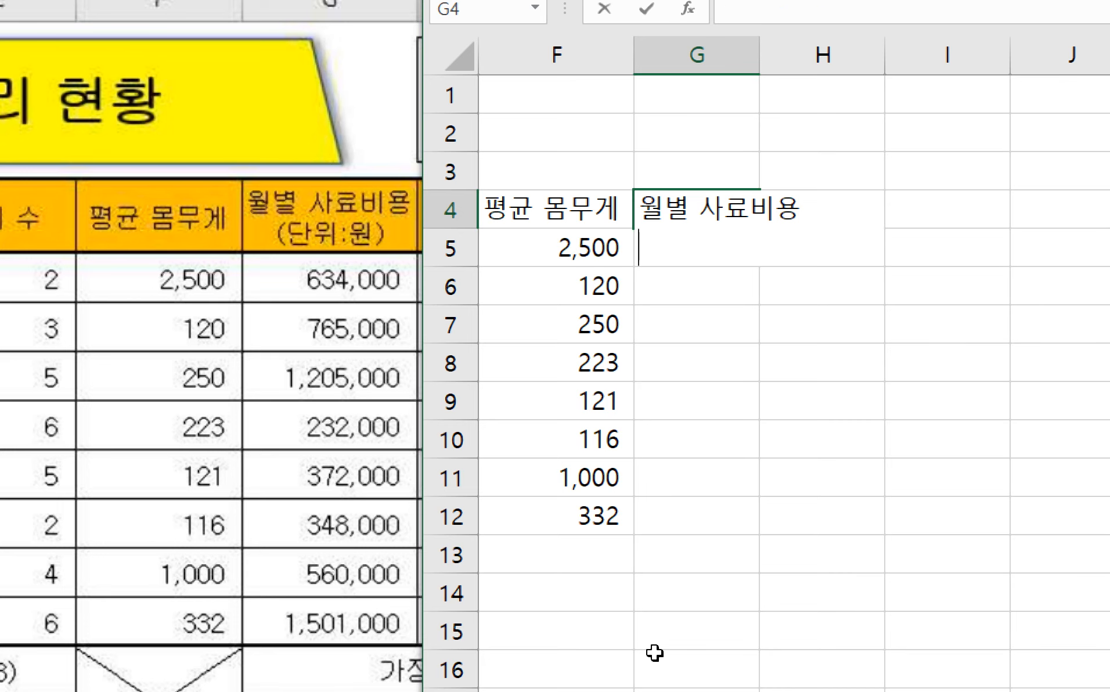
type("(단위:원")
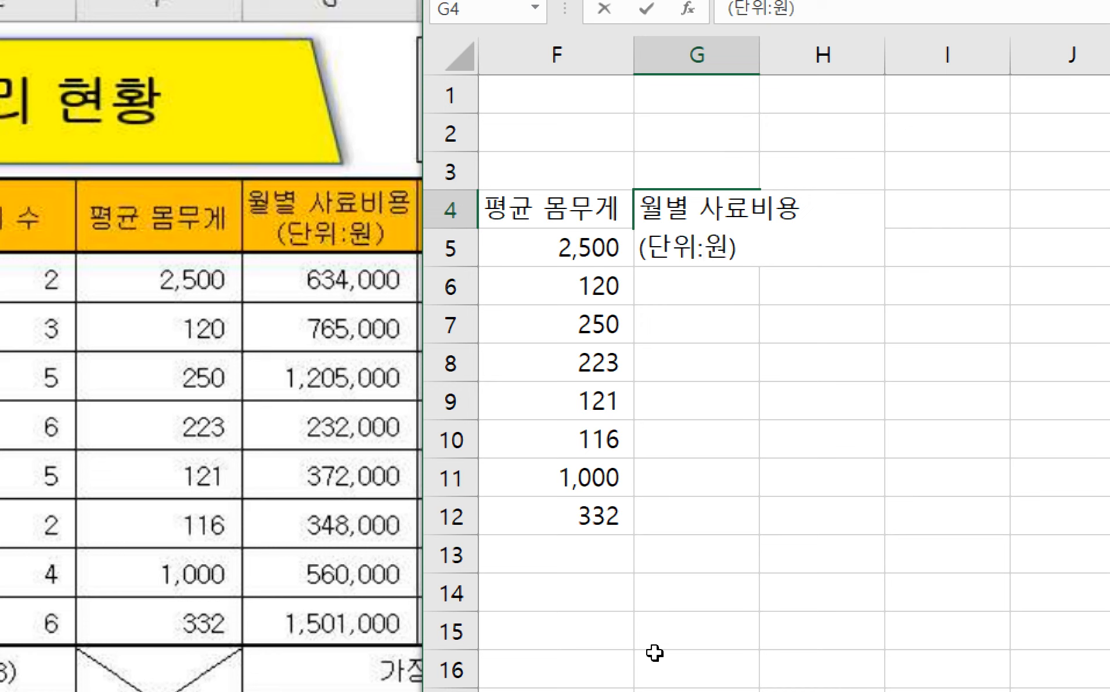
key("Return")
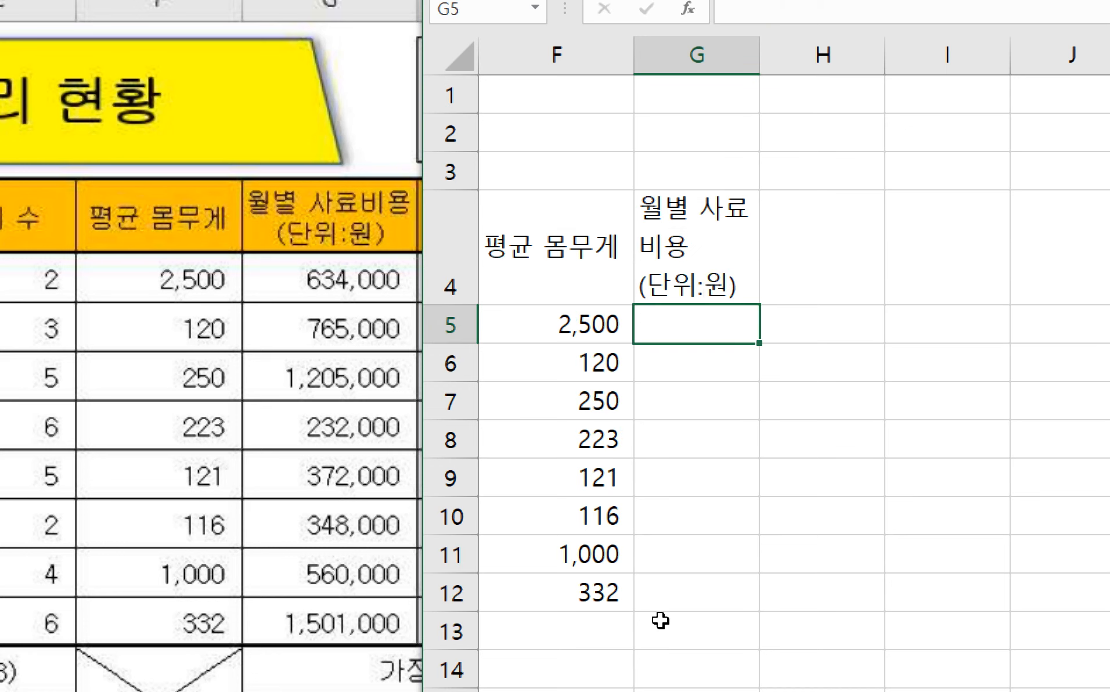
- Widen column G so 월별 사료비용 fits on one line, and reduce row 4's height to fit the two-line header
left_click(694, 238)
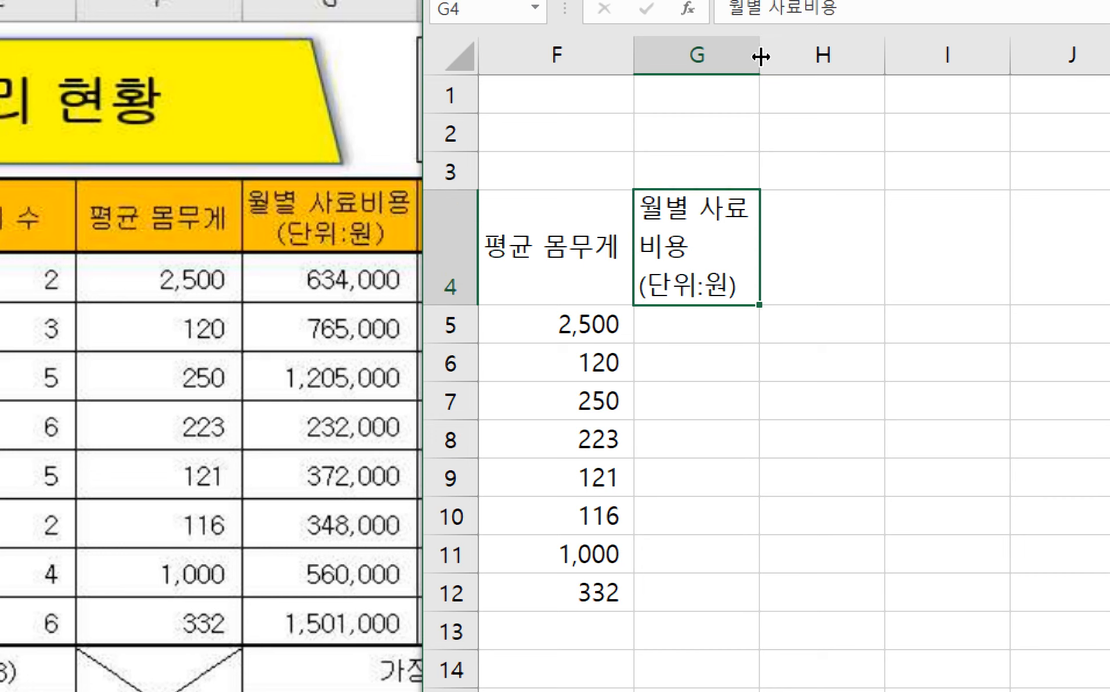
left_click_drag(760, 56, 837, 59)
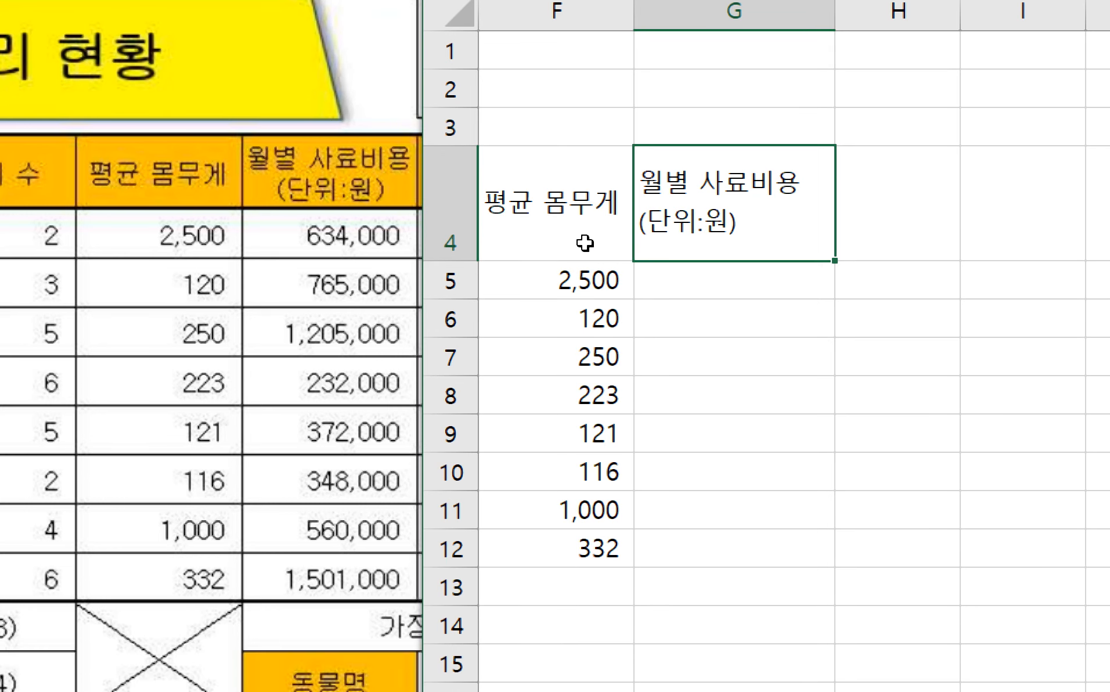
left_click(515, 285)
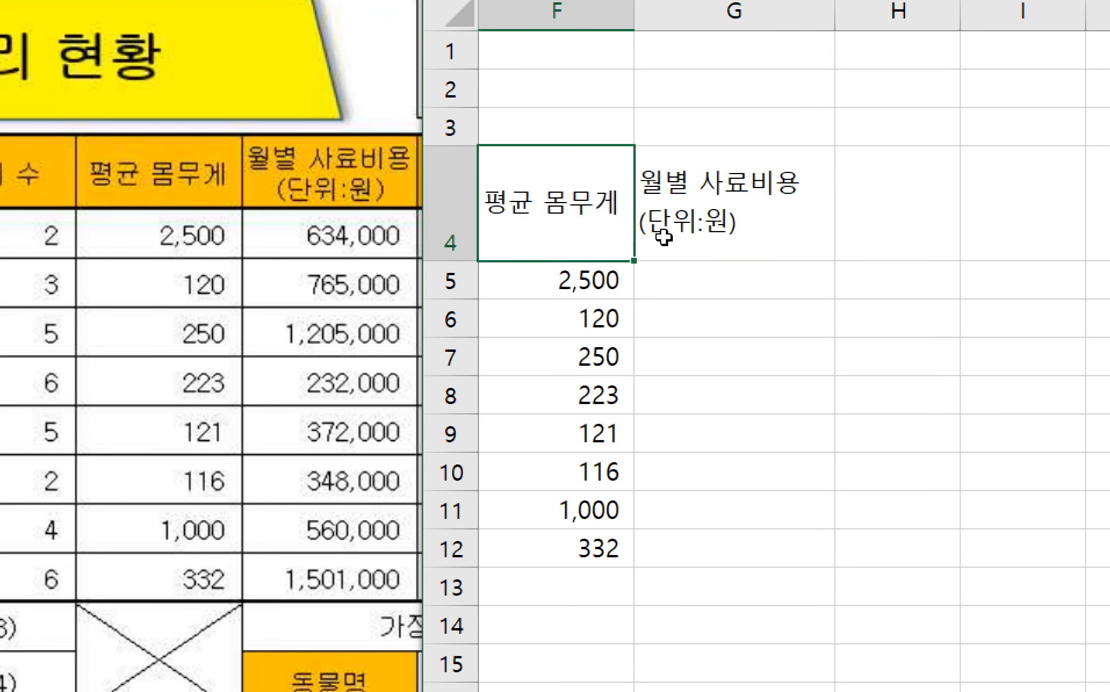
key("Left")
key("Left")
key("Left")
key("Left")
key("Left")
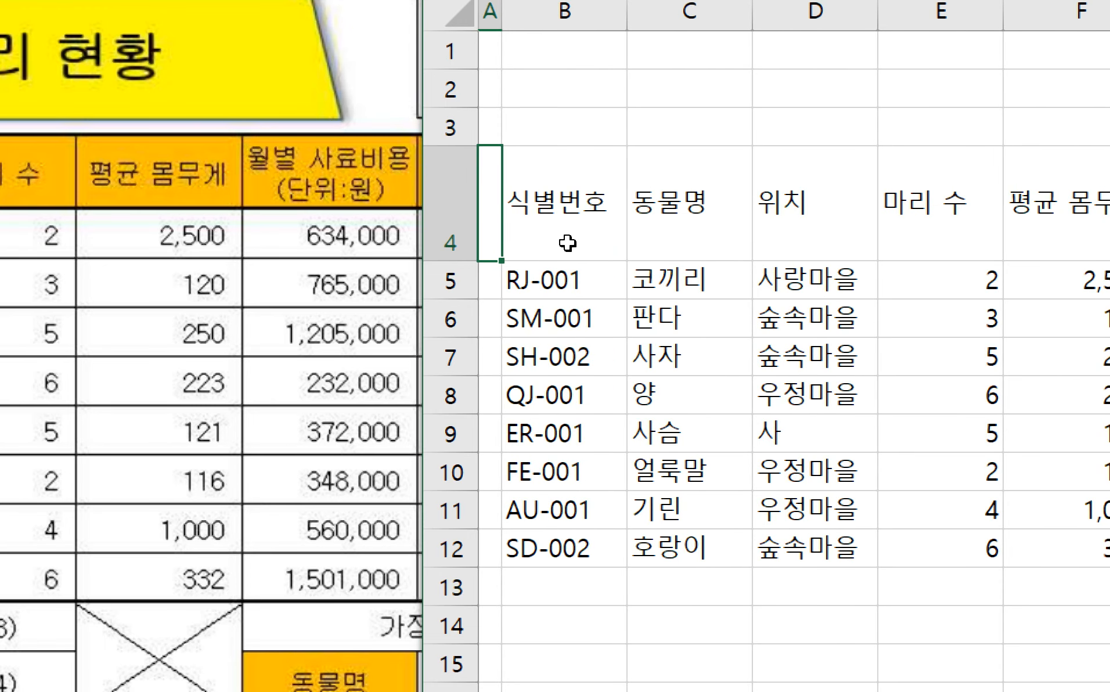
left_click_drag(456, 256, 456, 217)
- Enter the first four monthly feed costs in G5:G8: 634000, 765000, 1205000 and 232000
left_click(1030, 235)
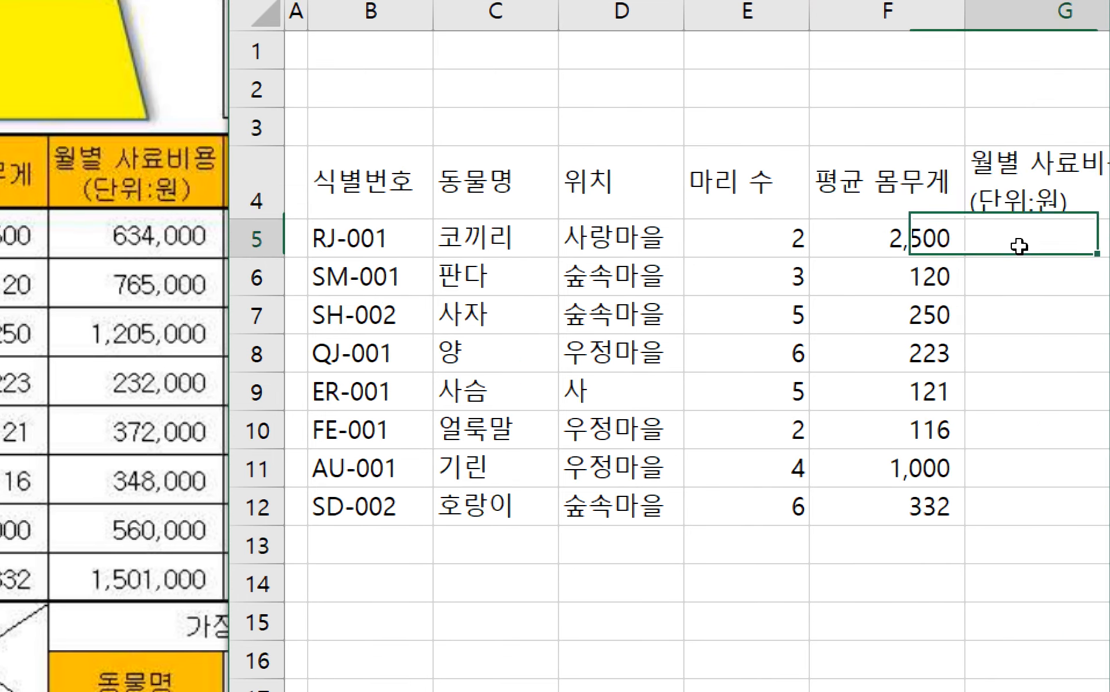
key("Right")
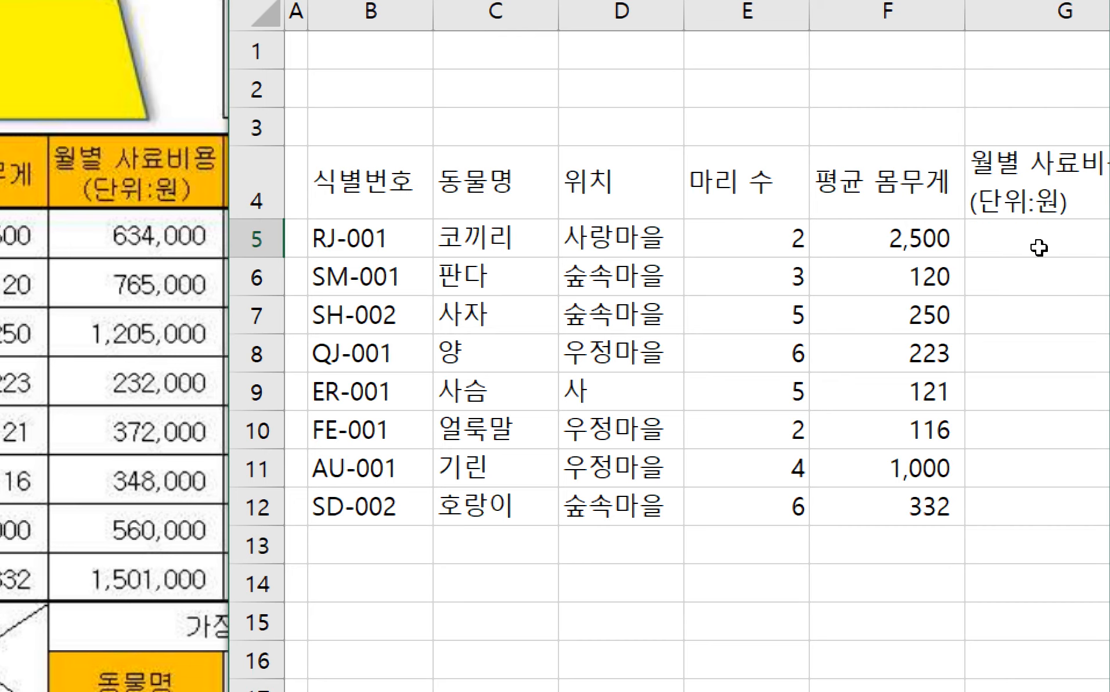
scroll(1039, 247, "right", 5)
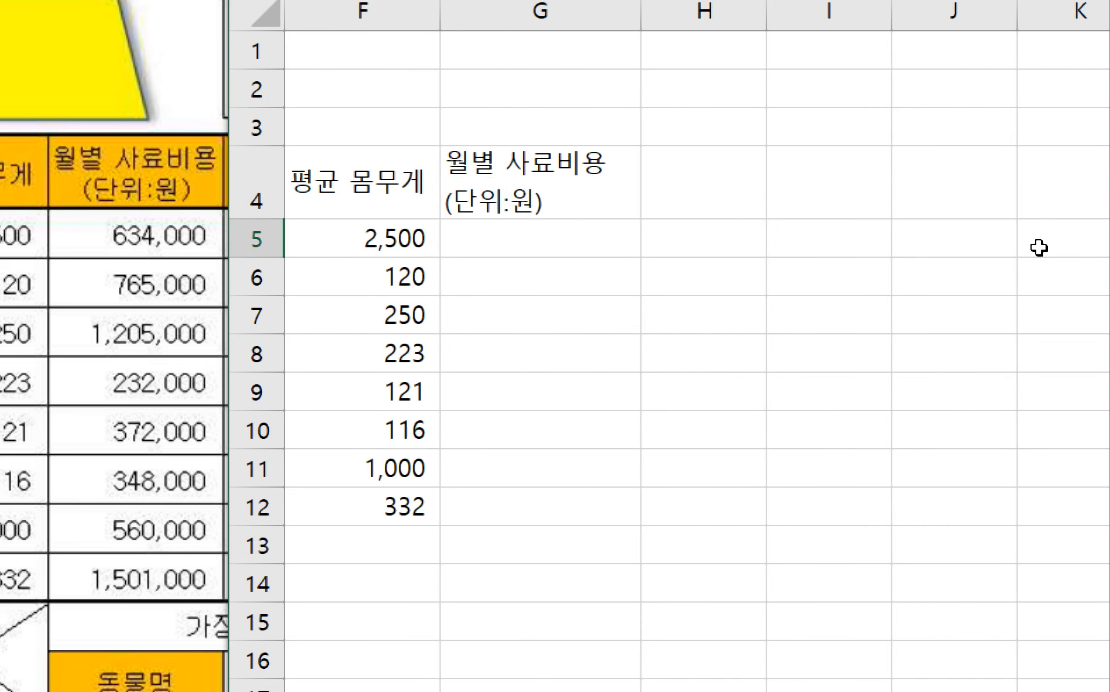
key("Left")
key("Left")
key("Left")
key("Left")
key("Left")
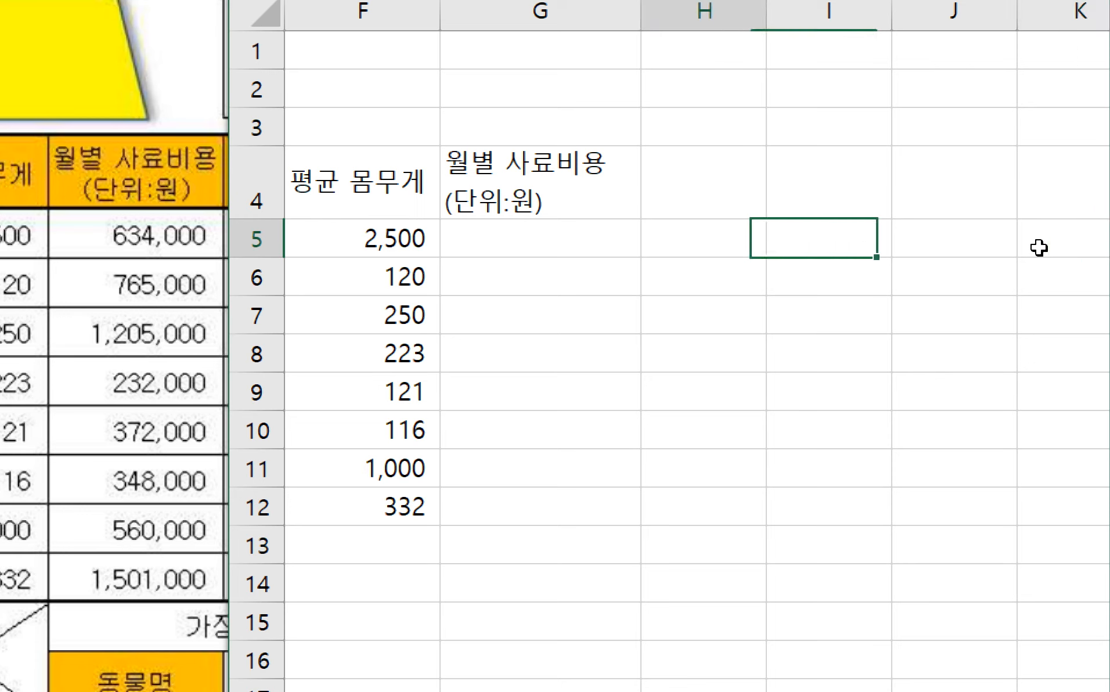
type("634000")
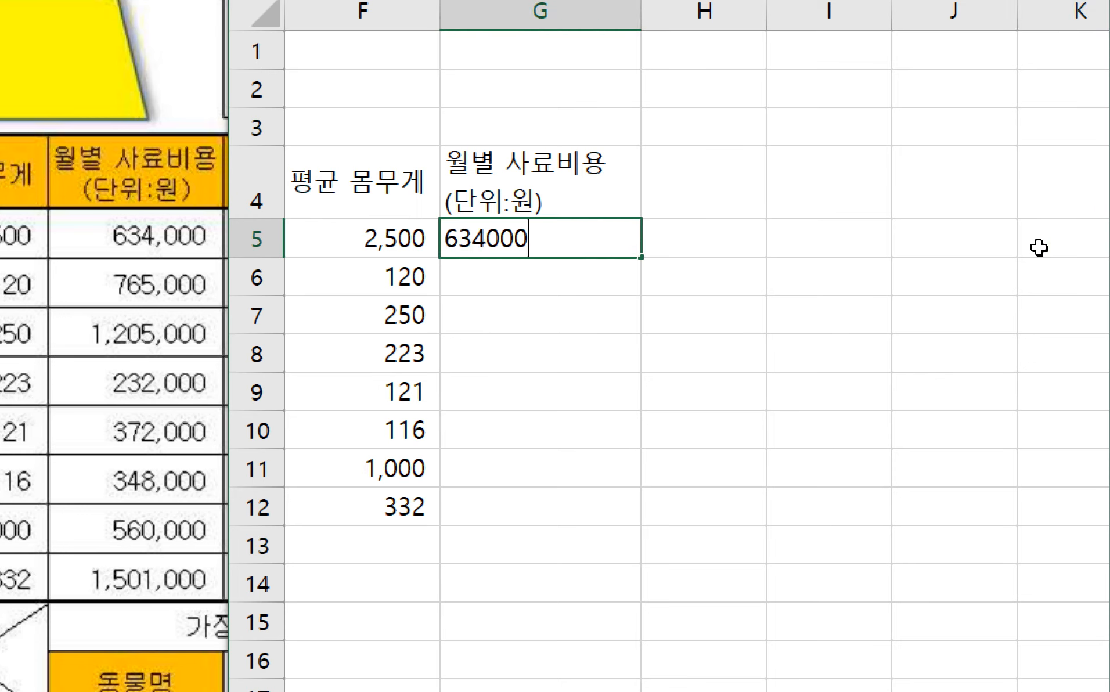
key("Return")
type("765000")
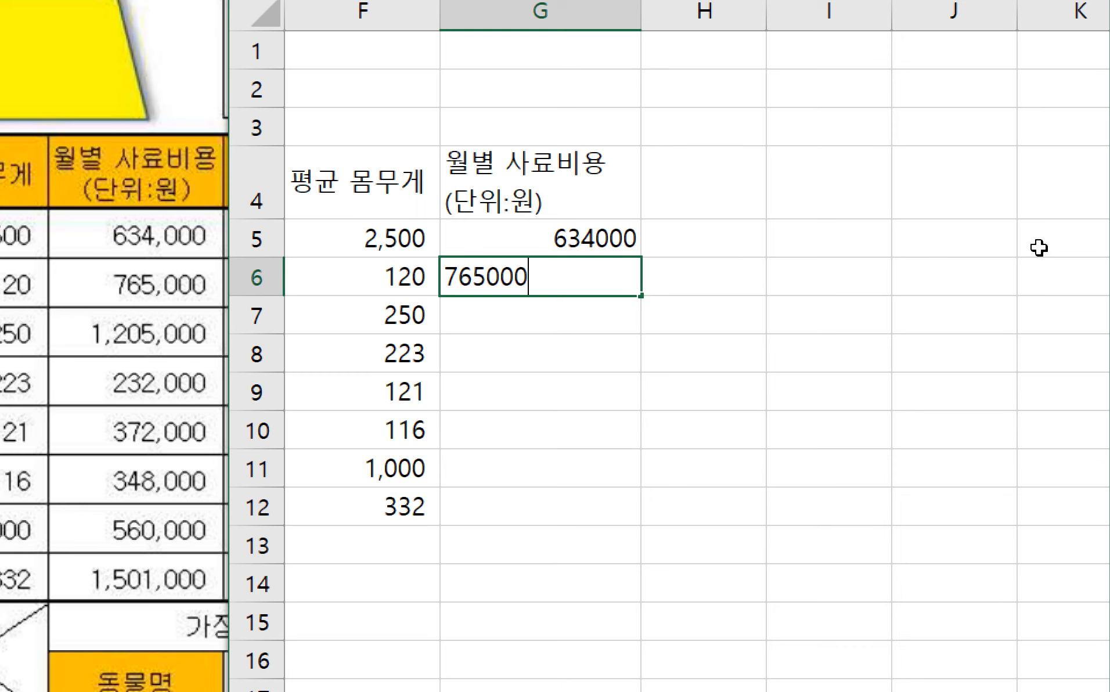
key("Return")
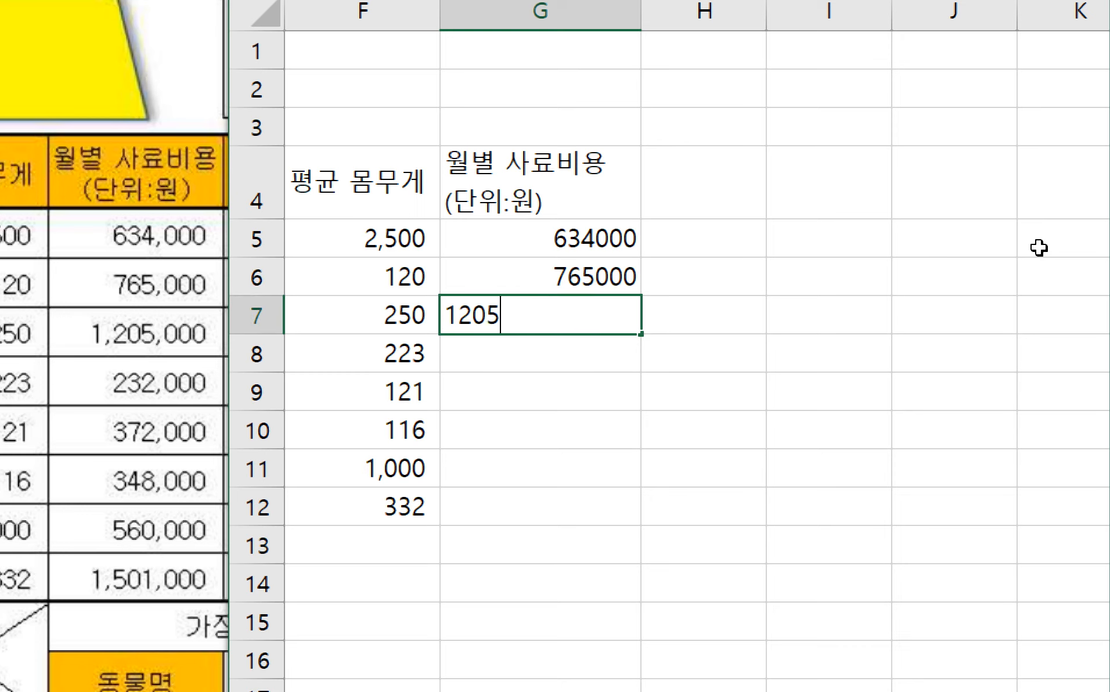
key("Return")
type("232")
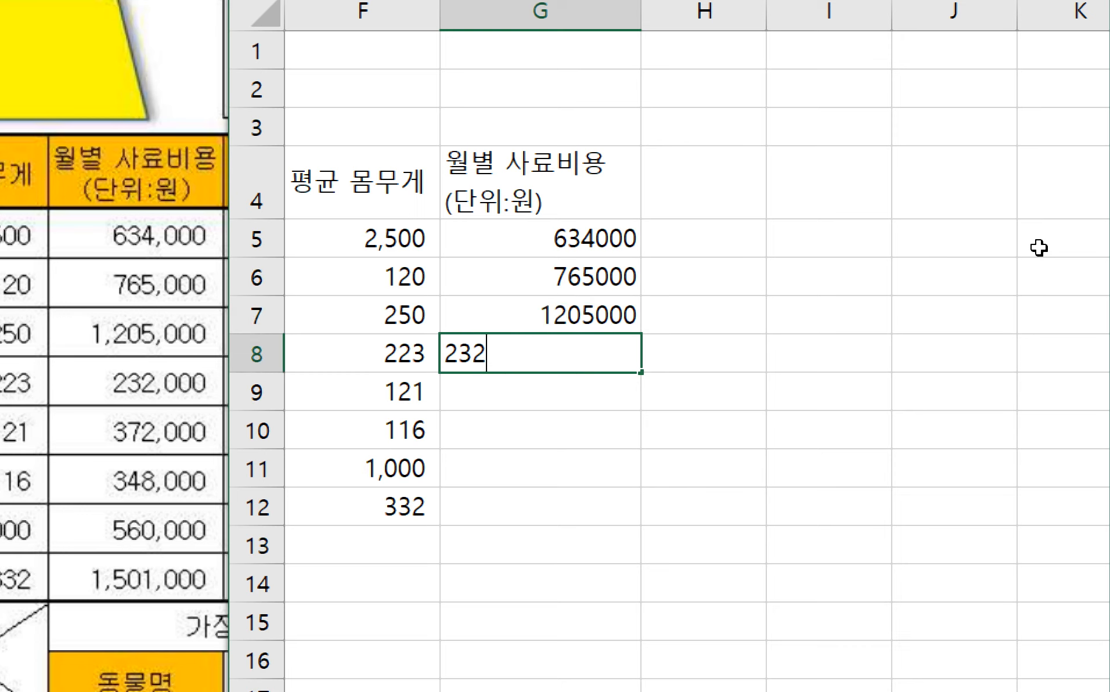
type("000")
key("Return")
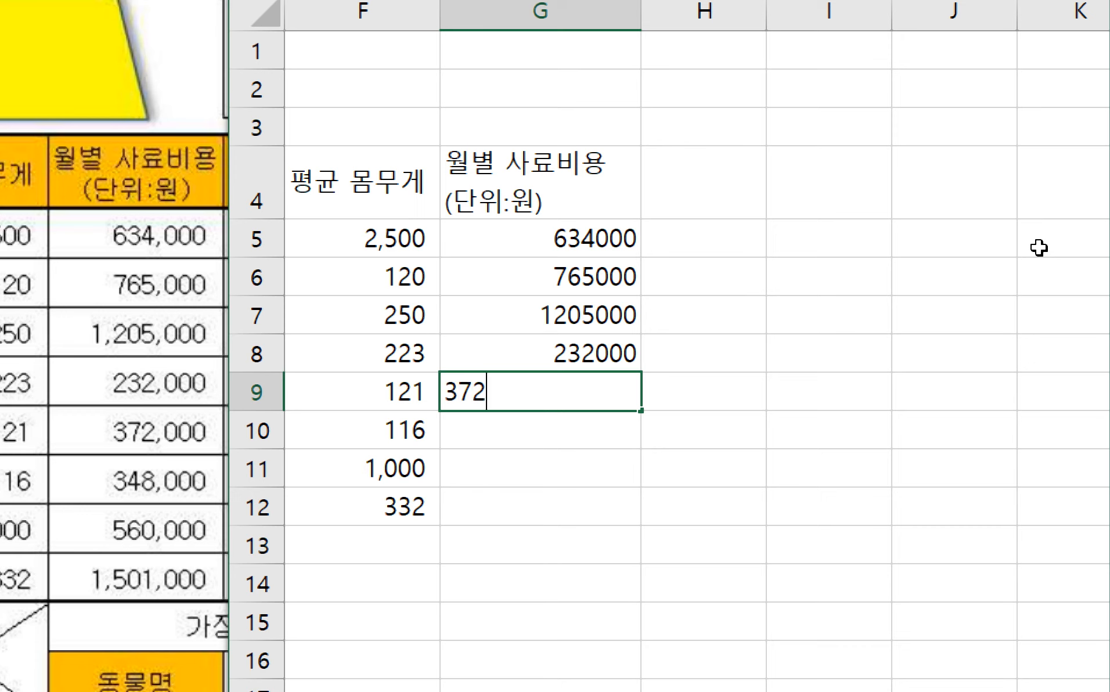
- Enter the remaining monthly feed costs in G9:G12: 372000, 348000, 560000 and 1501000
type("372000")
key("Return")
type("348")
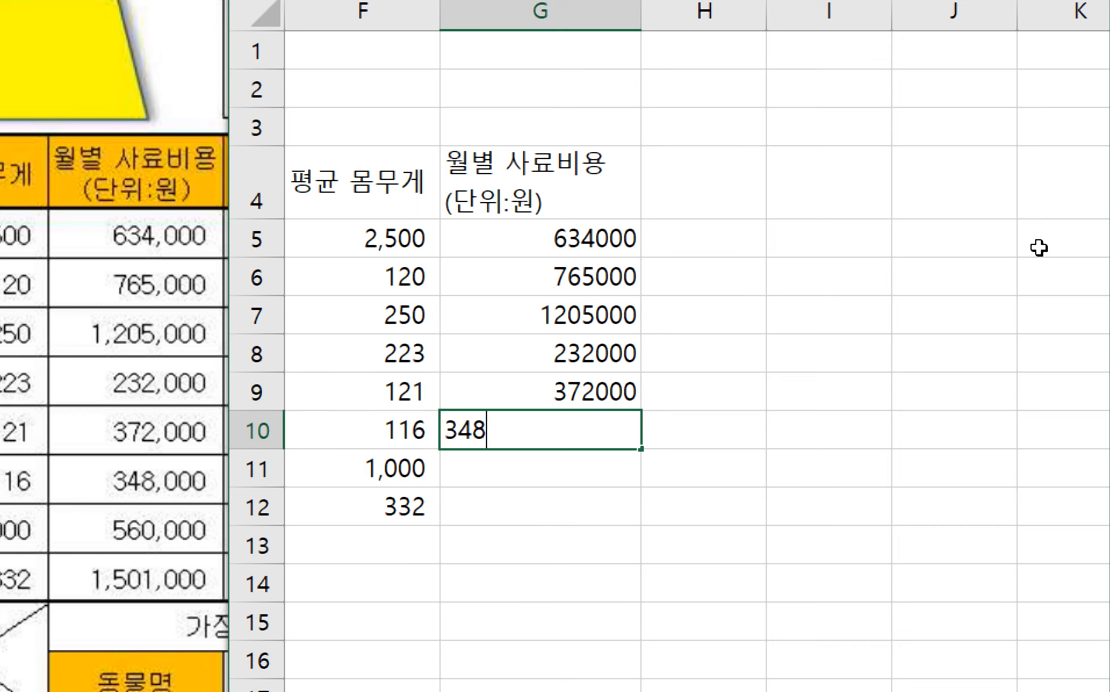
type("000")
key("Return")
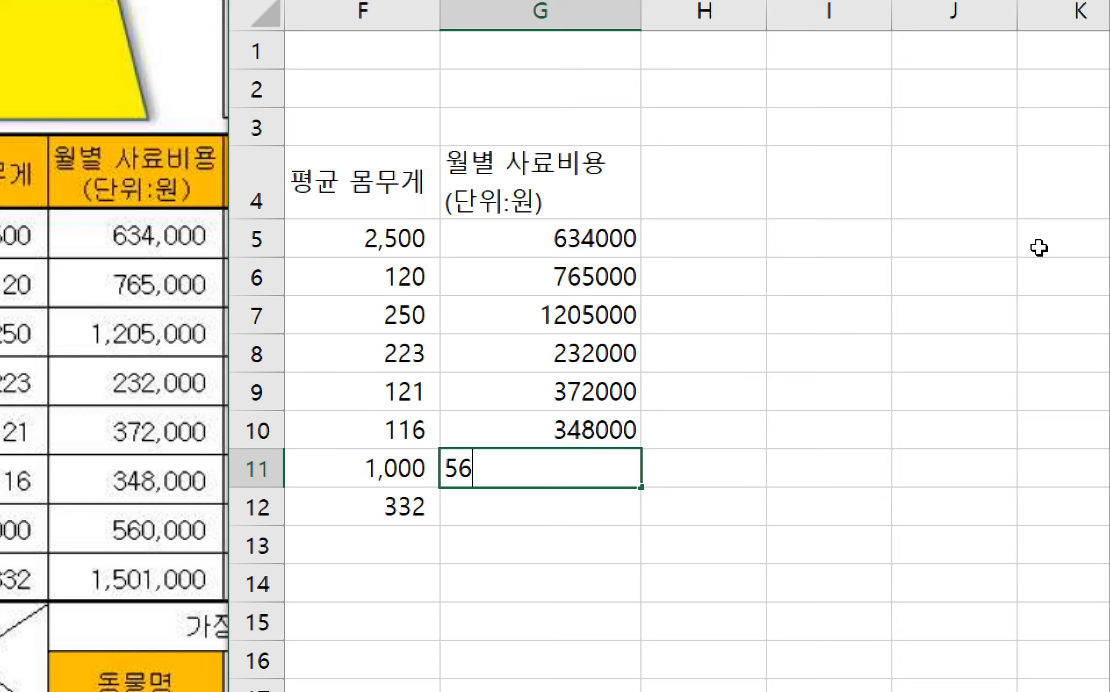
type("560000")
key("Return")
type("150")
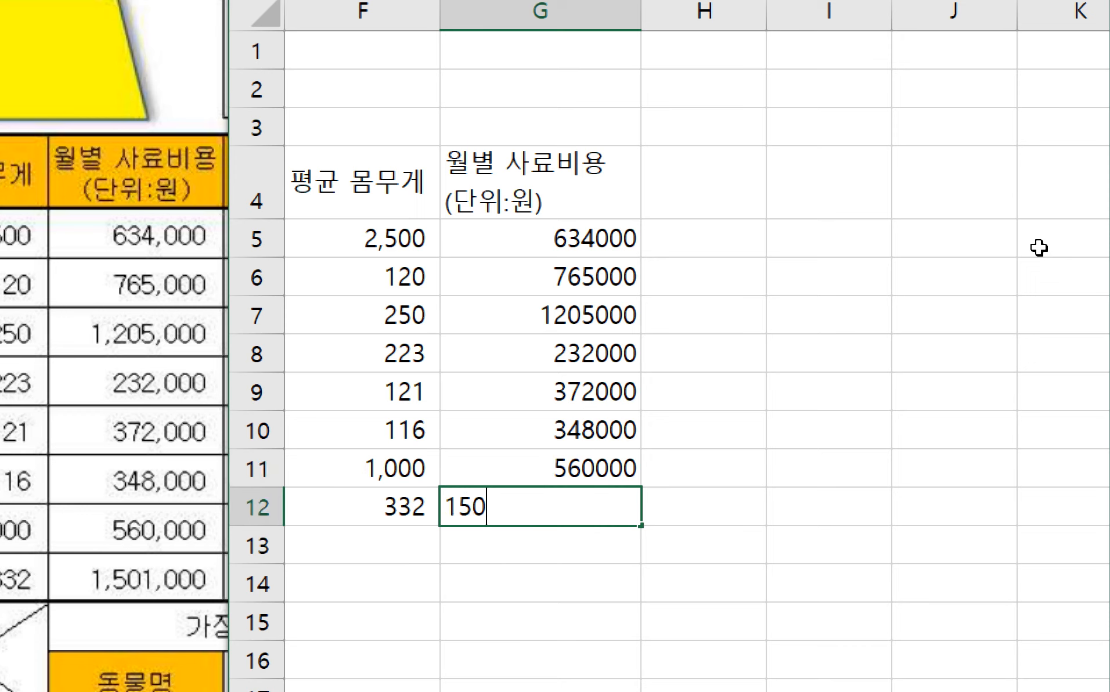
type("1000")
key("Return")
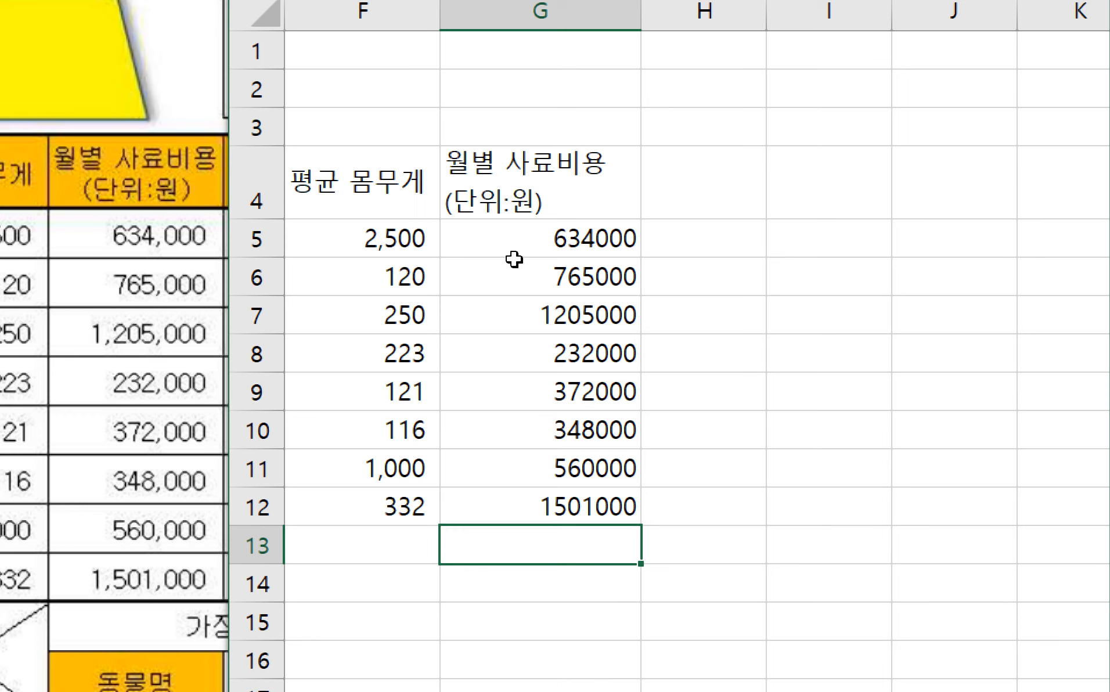
- Apply the comma style to the feed costs in G5:G12
left_click_drag(513, 260, 570, 506)
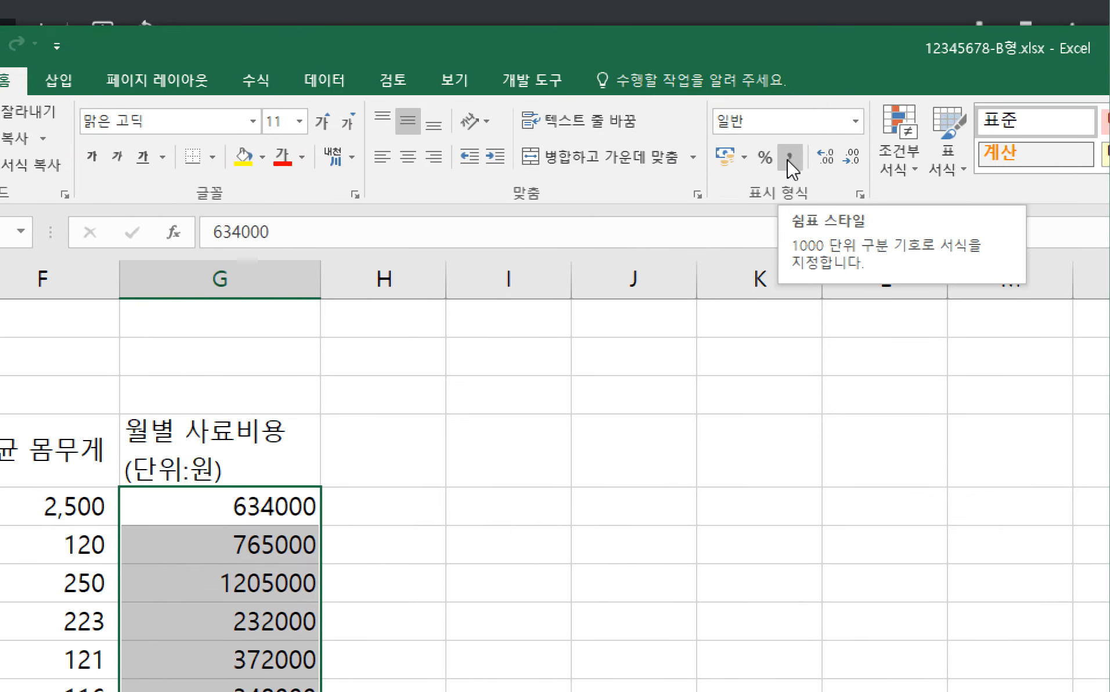
left_click(788, 156)
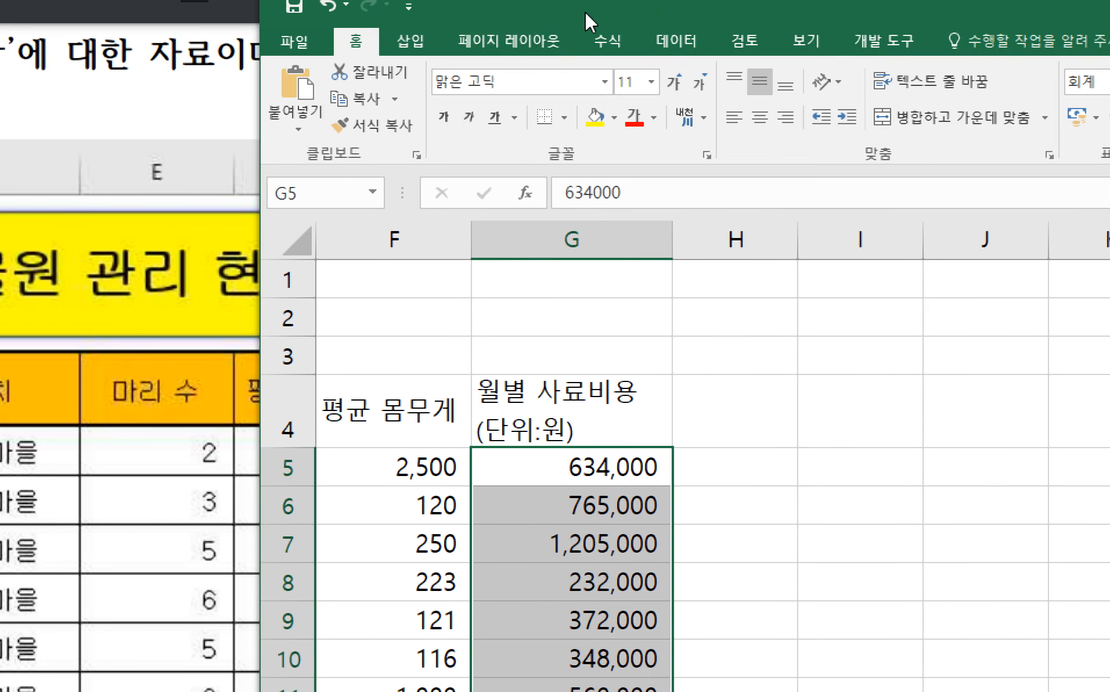
- Reposition the Excel window to uncover the PDF's column H, and enter the two-line header 동물 / 투입 연도 in H4
left_click_drag(537, 16, 856, 11)
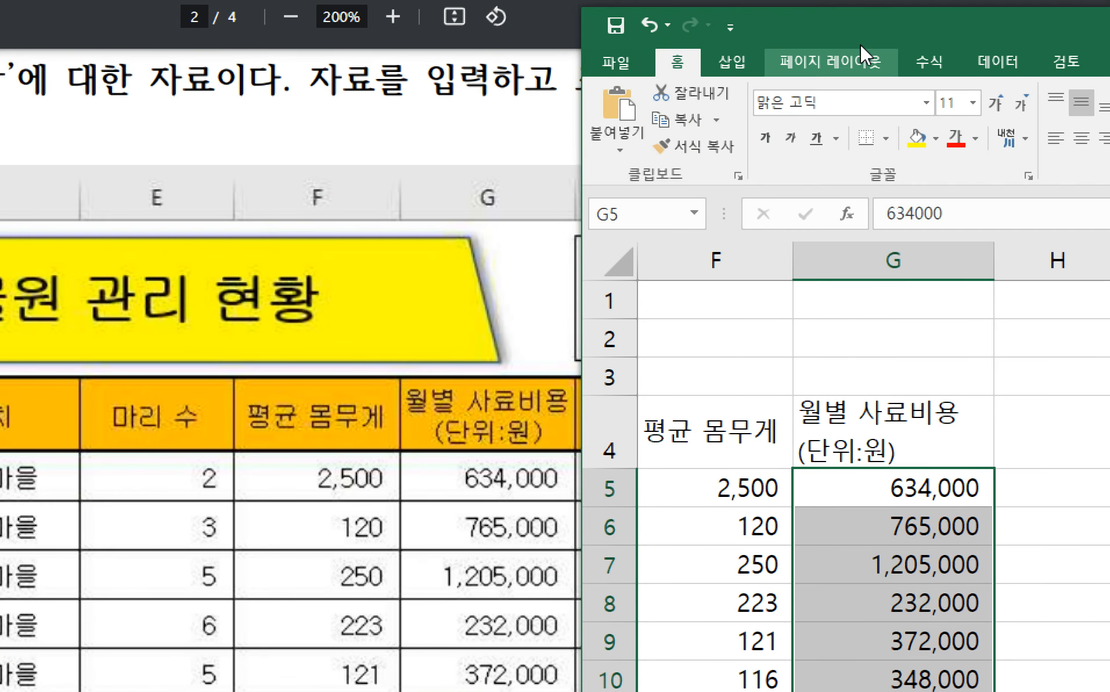
left_click_drag(941, 29, 123, 37)
left_click_drag(640, 36, 855, 241)
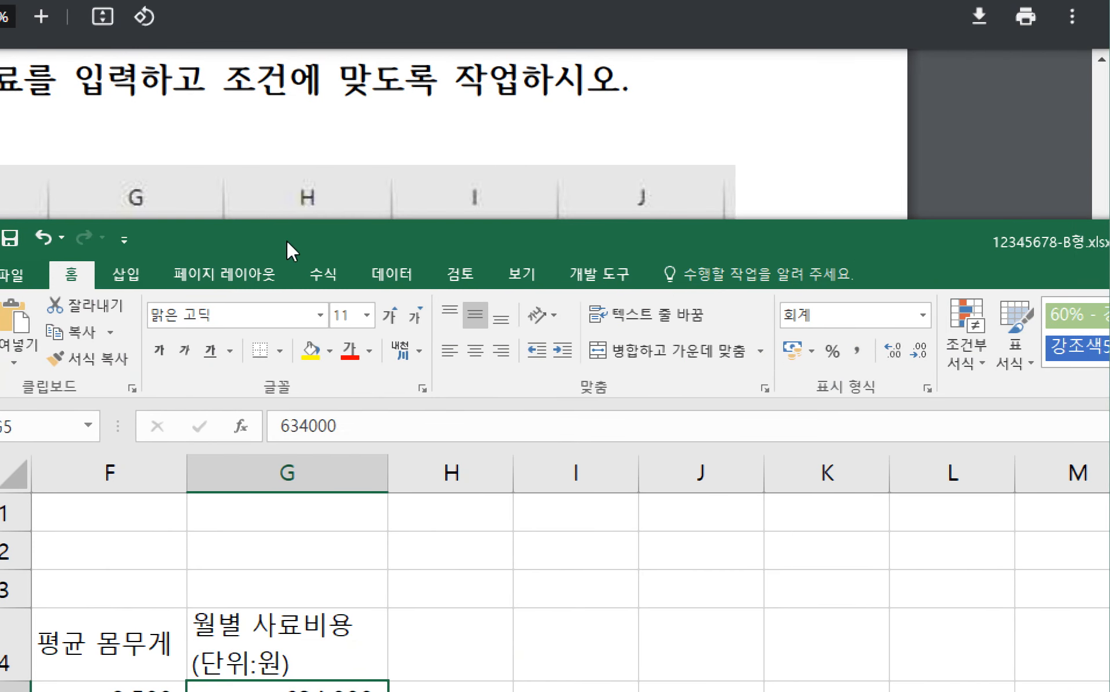
left_click_drag(286, 239, 714, 61)
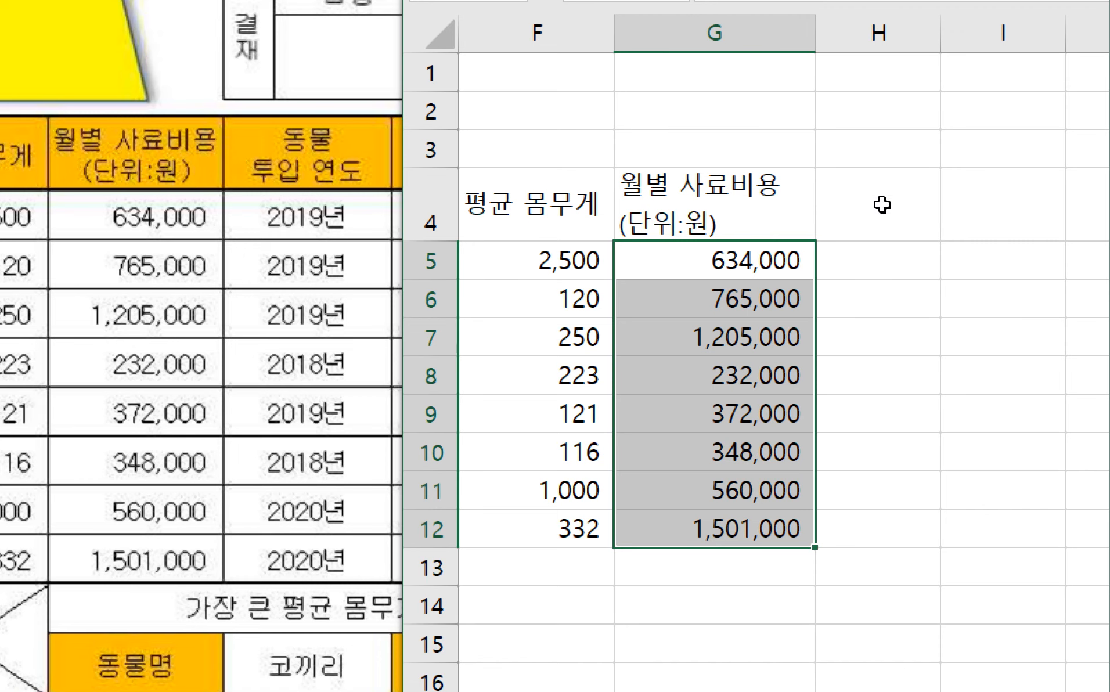
left_click(885, 191)
type("동물 ")
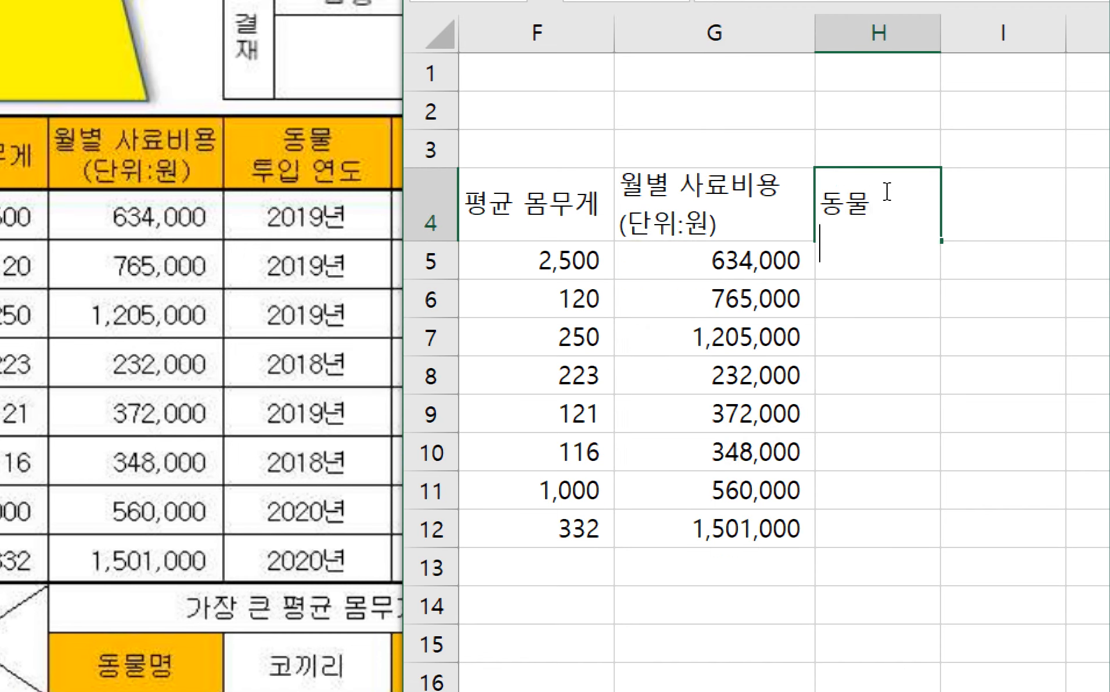
type("투입 연도")
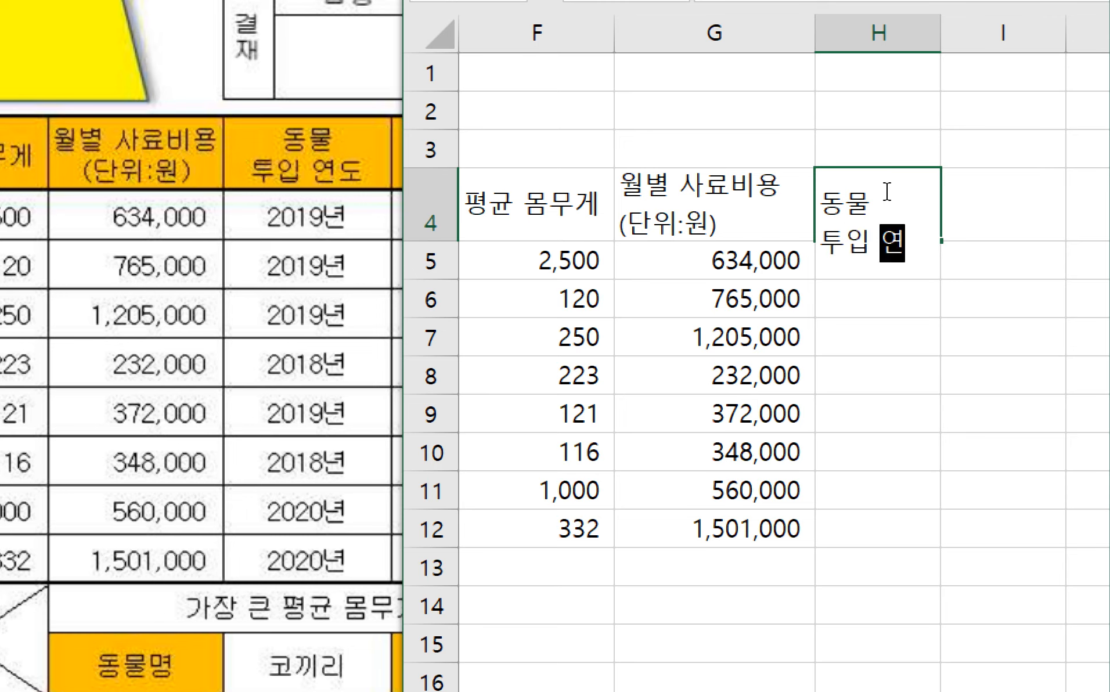
key("Return")
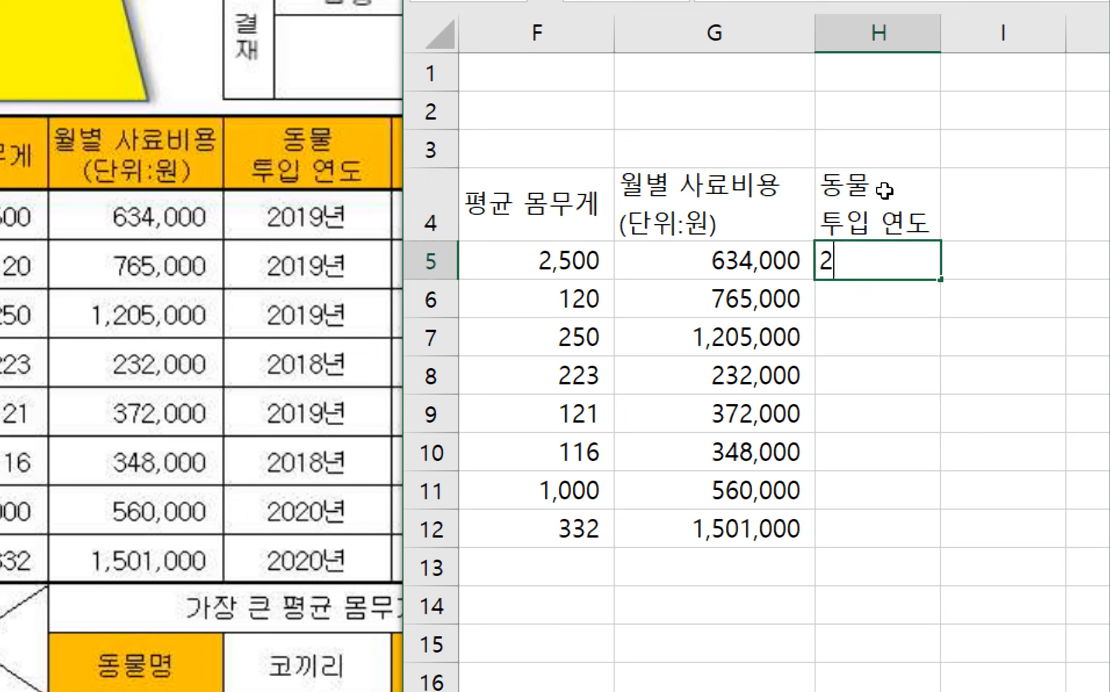
- Enter the animal intake years in H5:H8: 2019년 in the first three cells and 2018년 in H8
type("2019년")
key("Return")
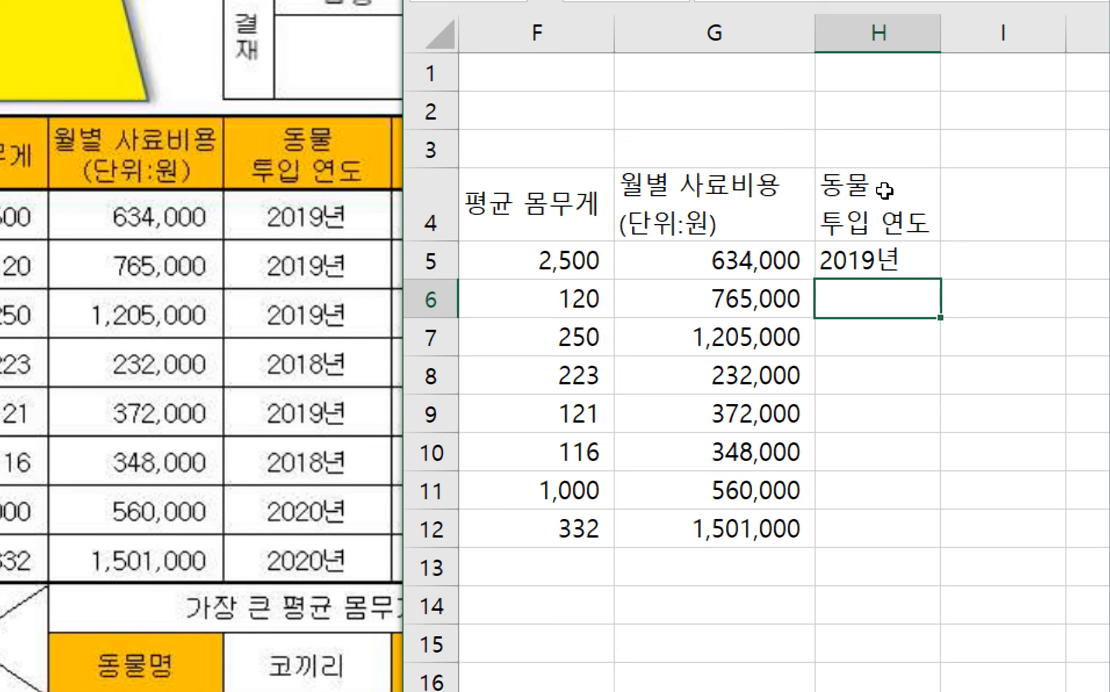
type("2019년")
key("Return")
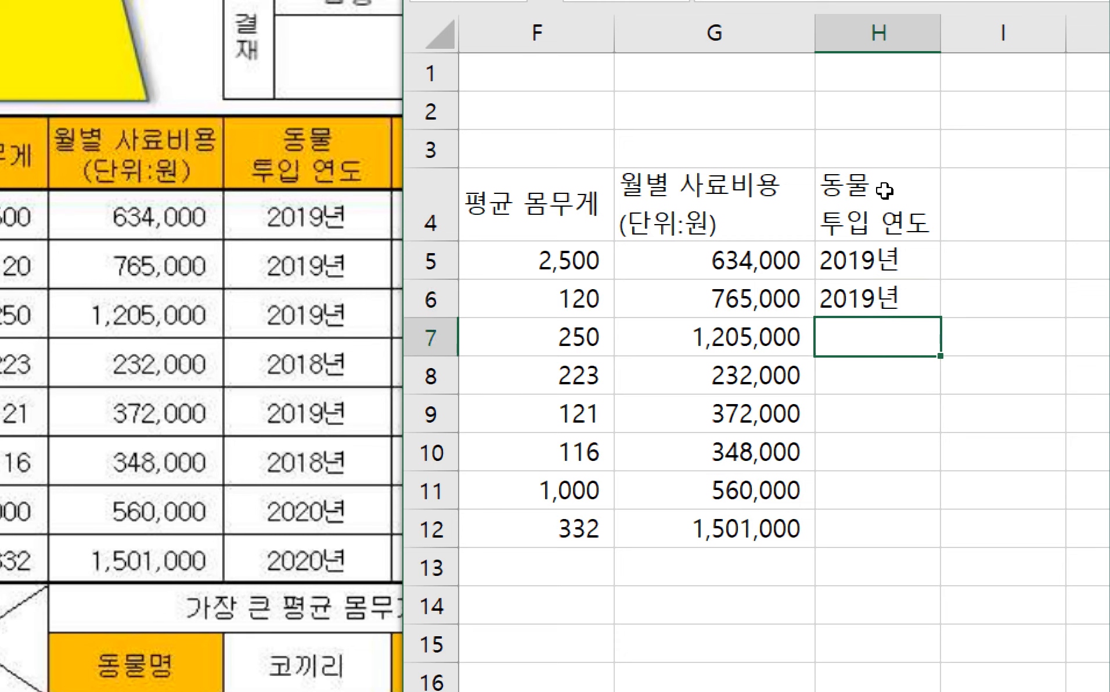
type("2019년")
key("Return")
type("2018")
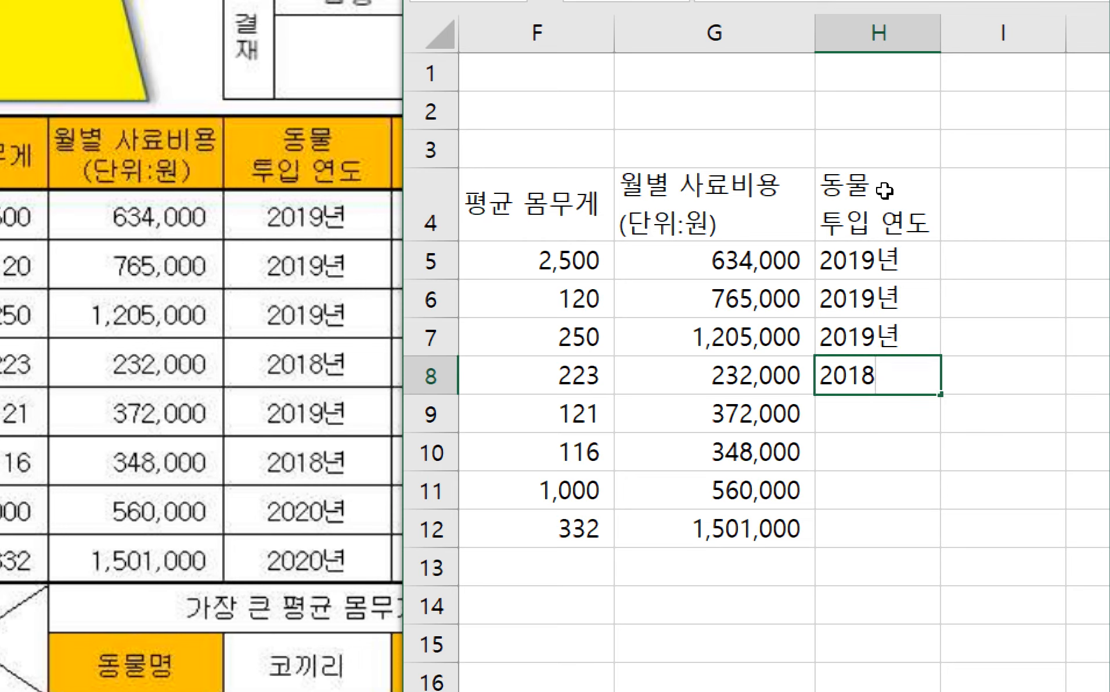
type("년")
key("Return")
- Enter the remaining intake years in H9:H12: 2019년, 2018년, 2020년 and 2020년
type("2019")
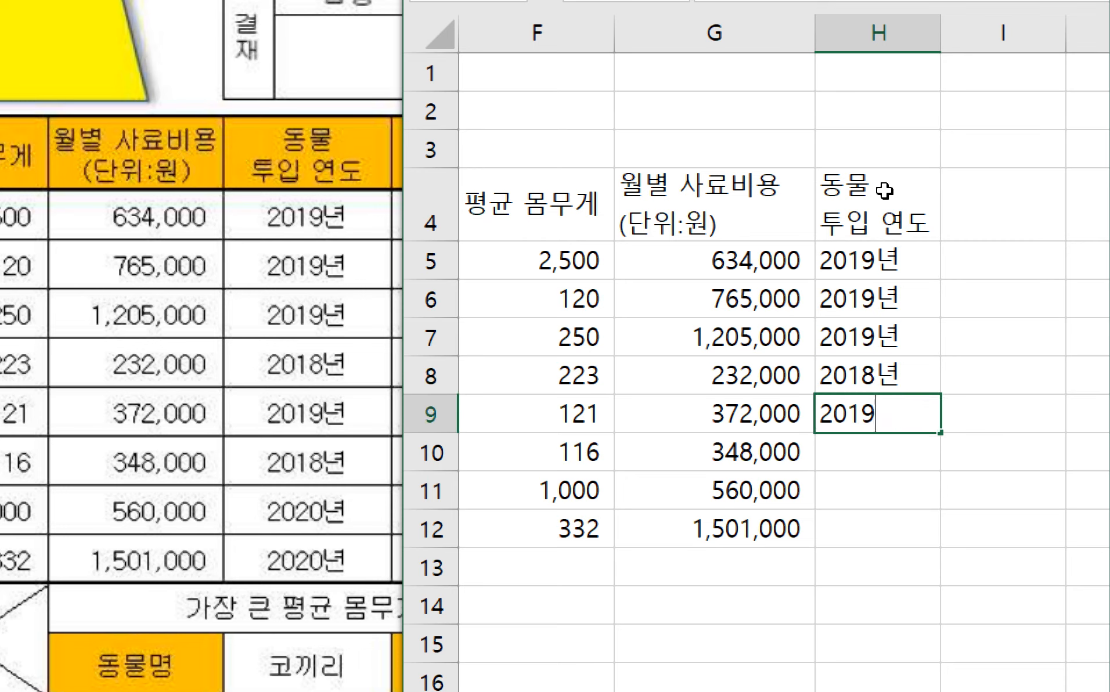
type("년")
key("Return")
type("2018년")
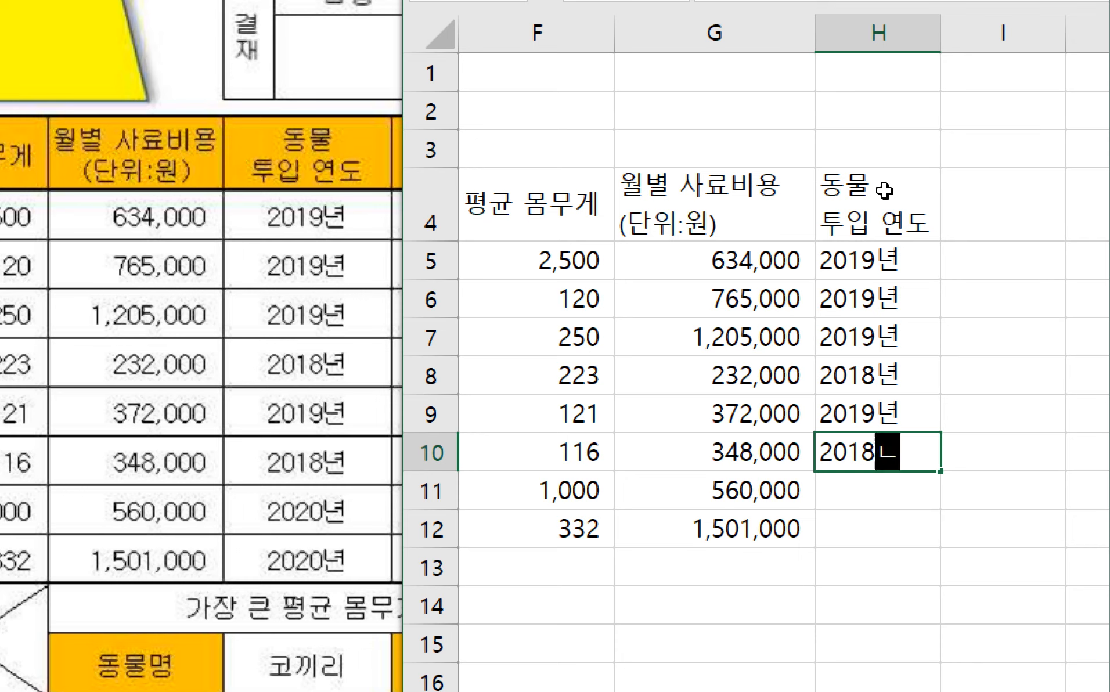
key("Return")
type("2020")
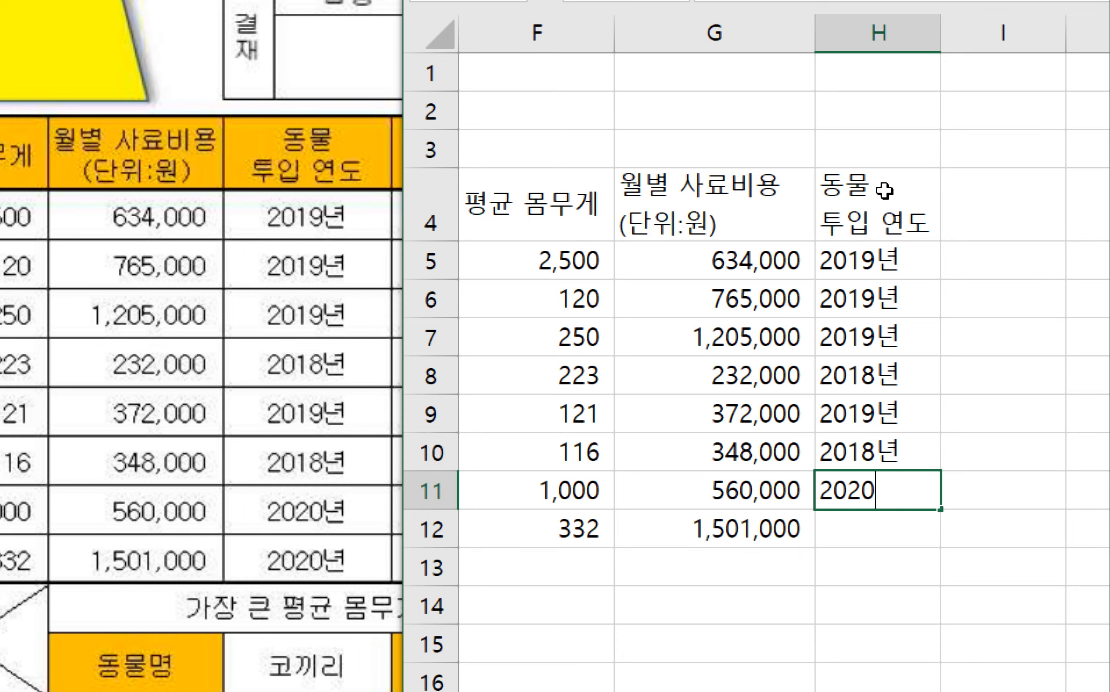
type("년")
key("Return")
type("2020")
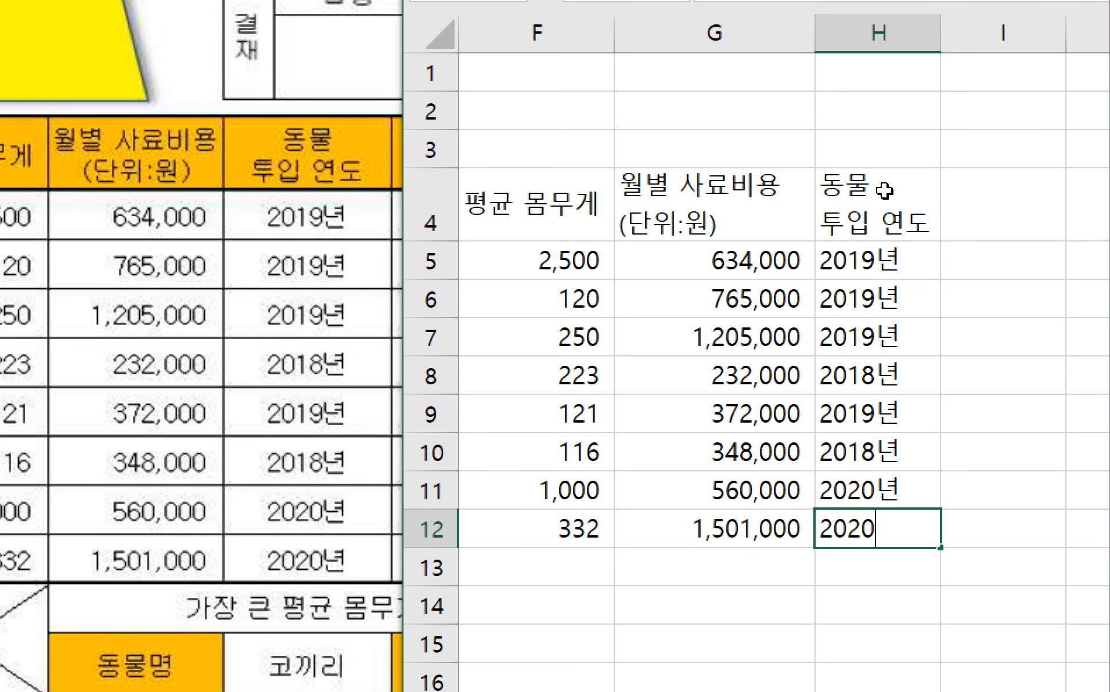
type("년")
key("Tab")
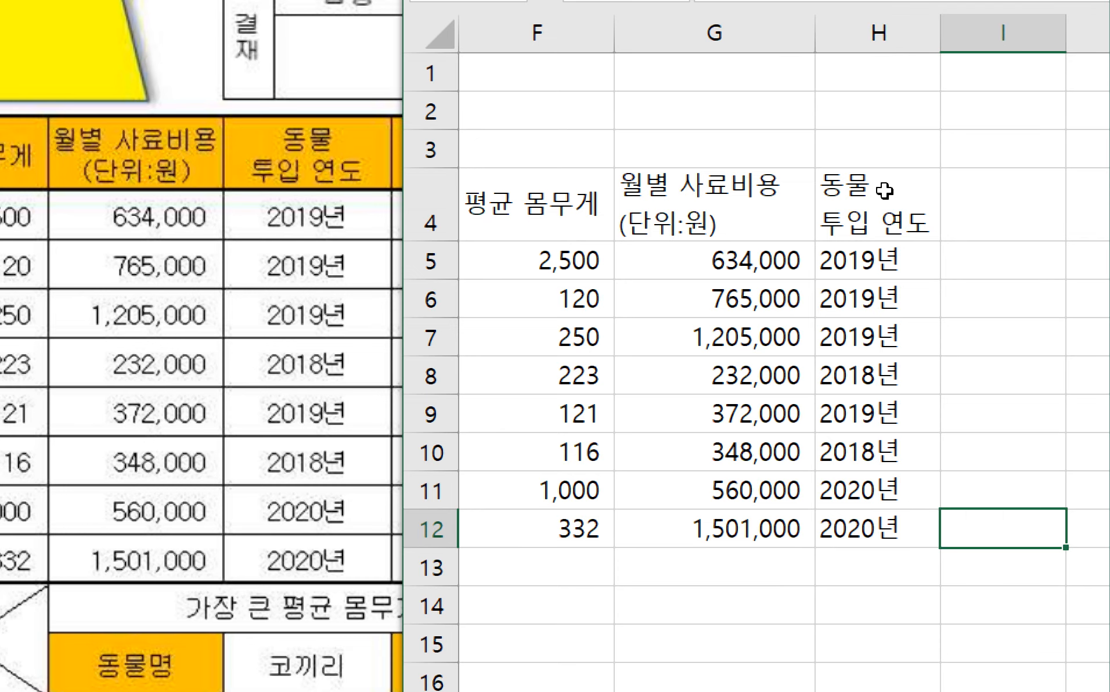
- Reposition the Excel window to uncover the PDF's column I, and enter the header 순위 in I4
key("Up")
key("Up")
key("Up")
key("Up")
key("Up")
key("Up")
key("Up")
key("Up")
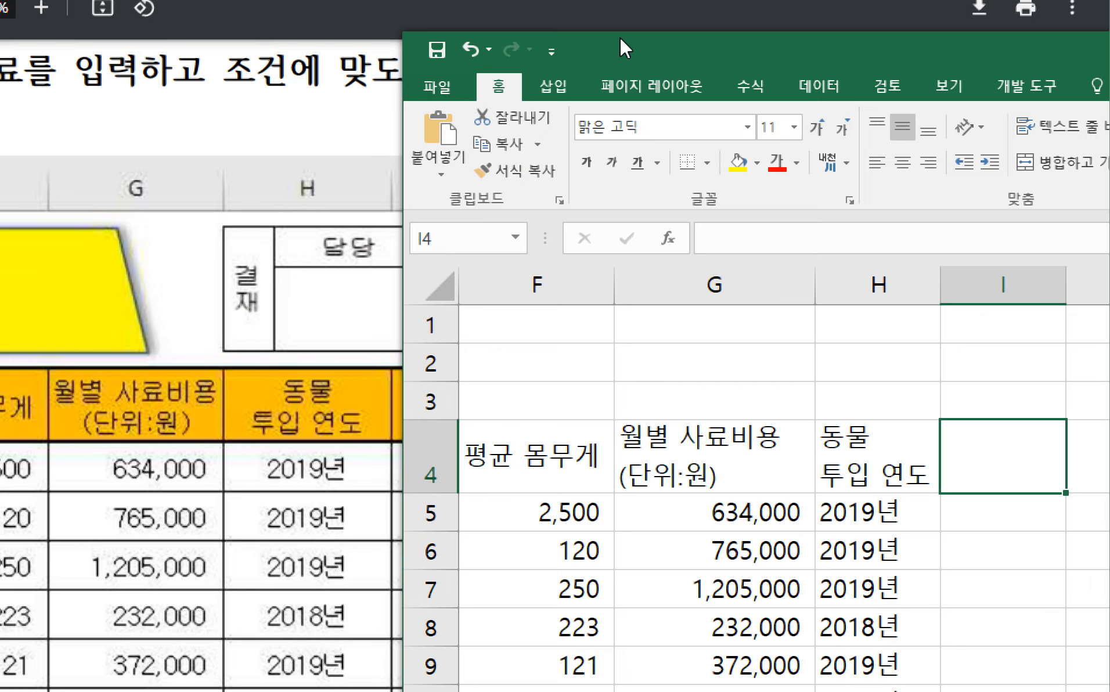
left_click_drag(619, 37, 781, 37)
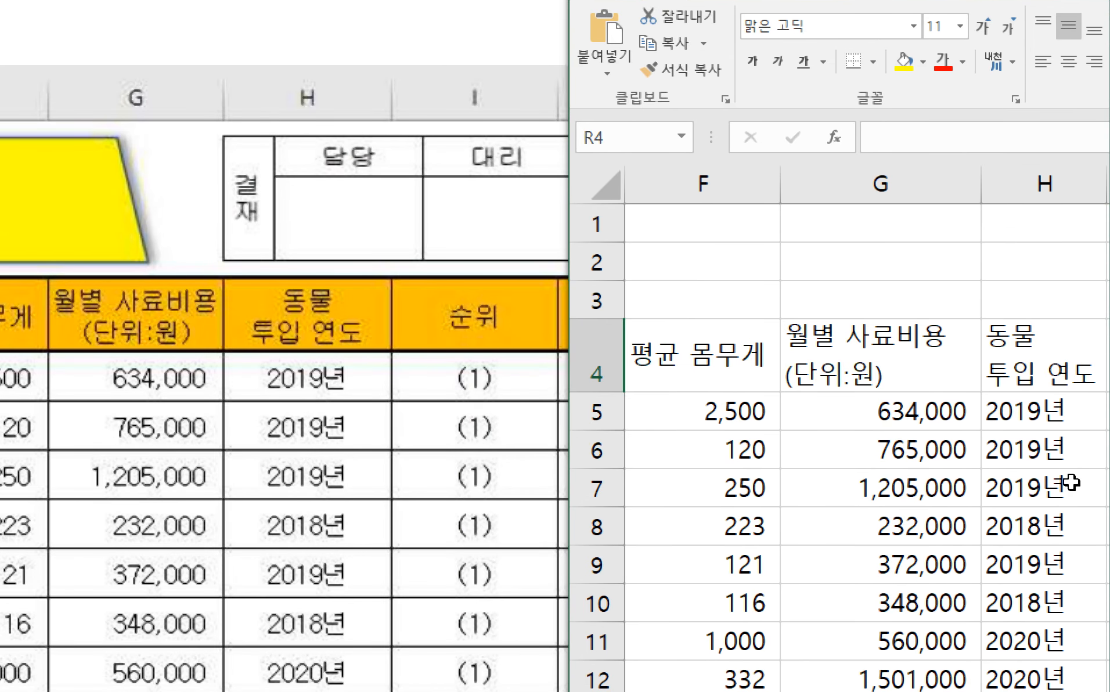
scroll(1071, 482, "right", 3)
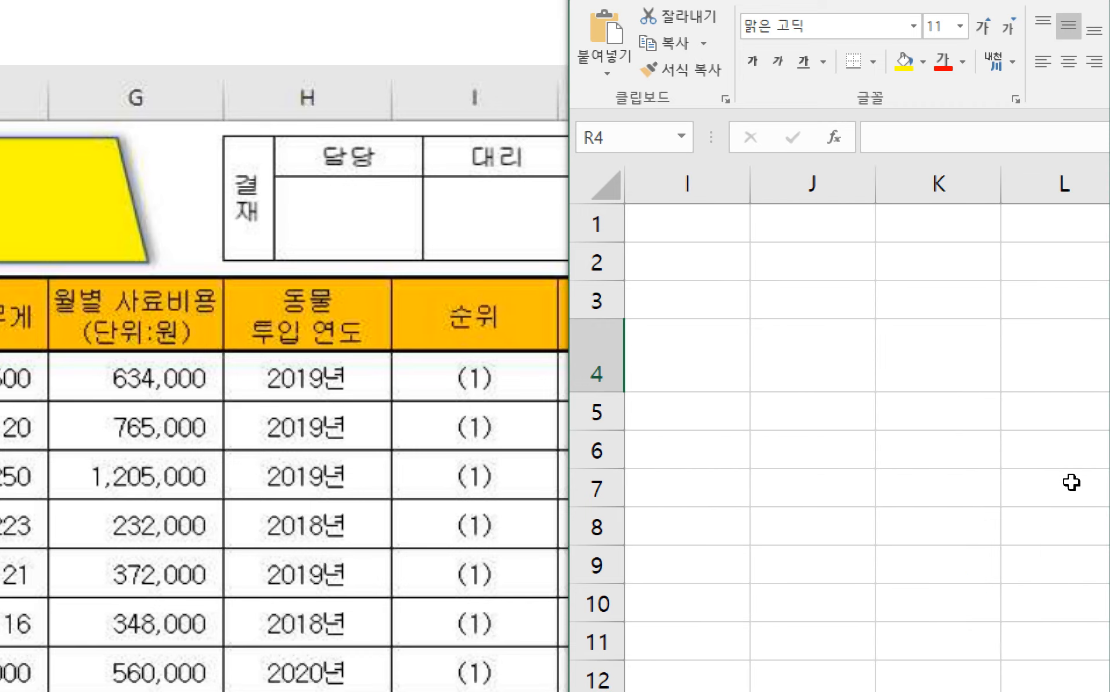
key("Left")
key("Left")
key("Left")
key("Left")
key("Left")
key("Left")
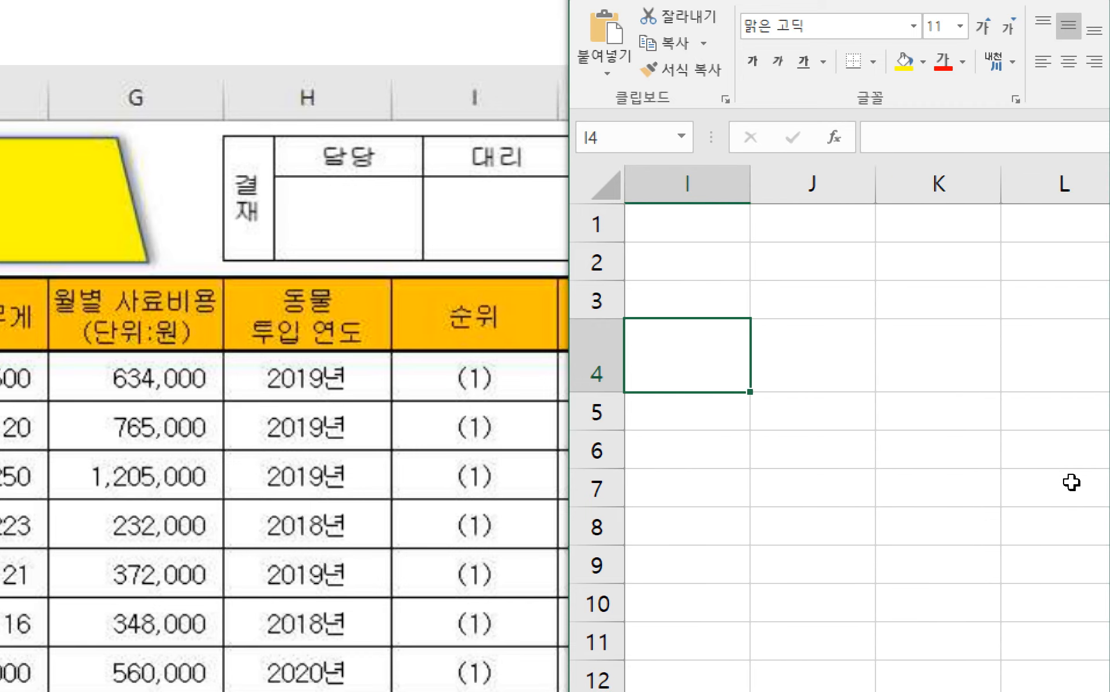
type("수ㄴ위")
key("Return")
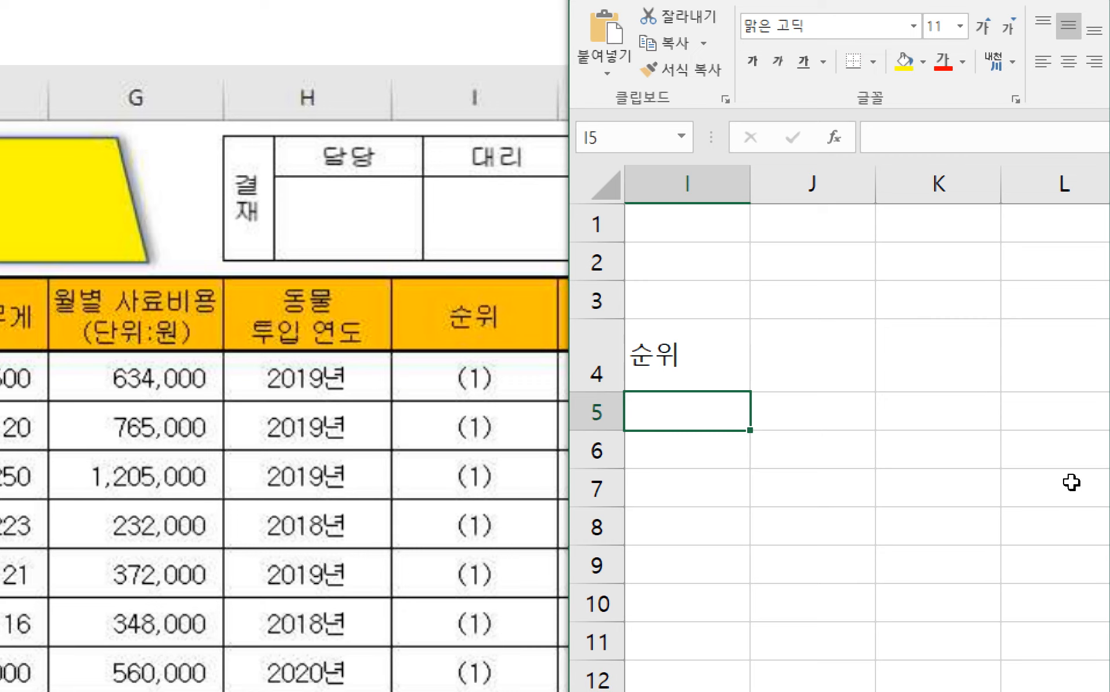
key("Up")
key("Down")
type("(12")
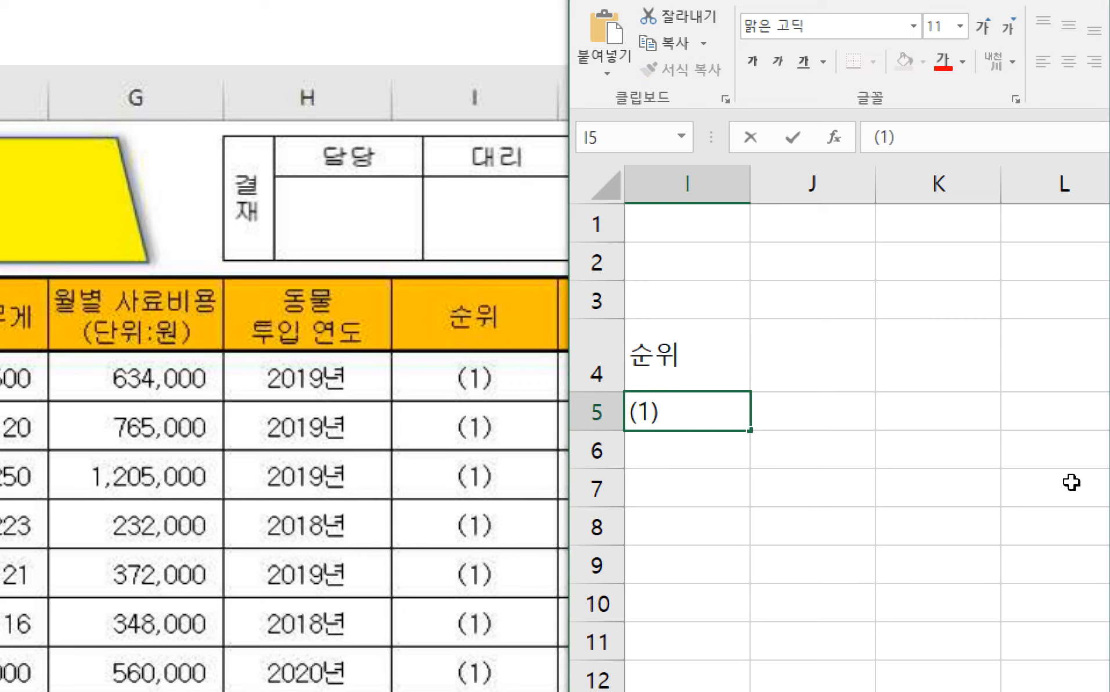
type(" ㅎ수")
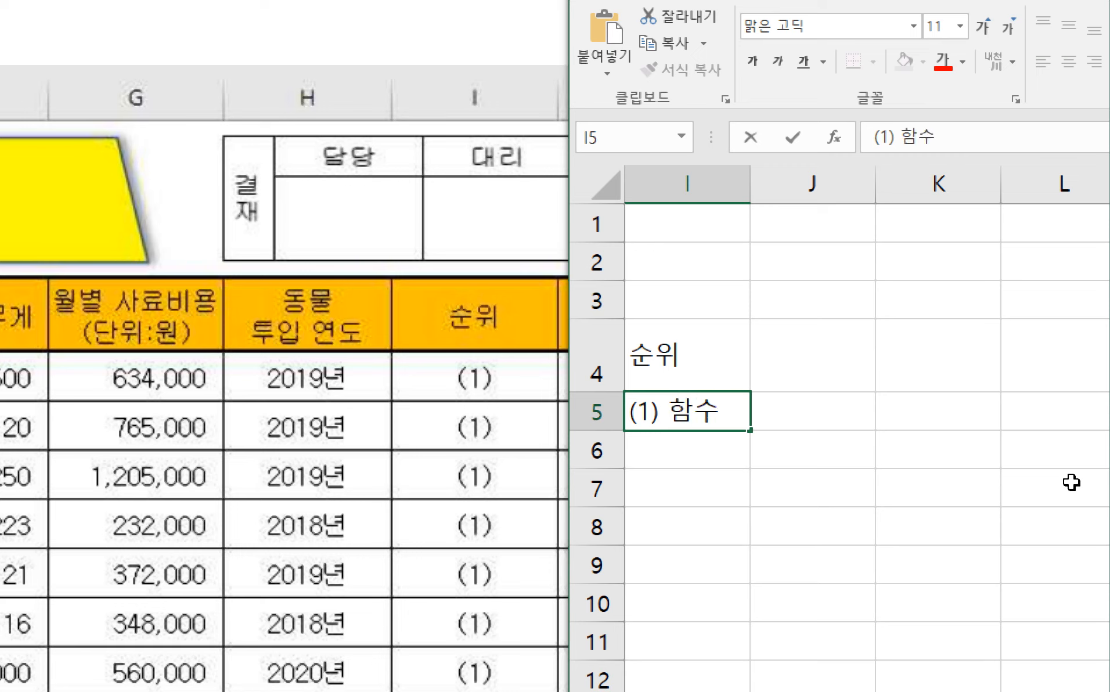
type("문제 번호")
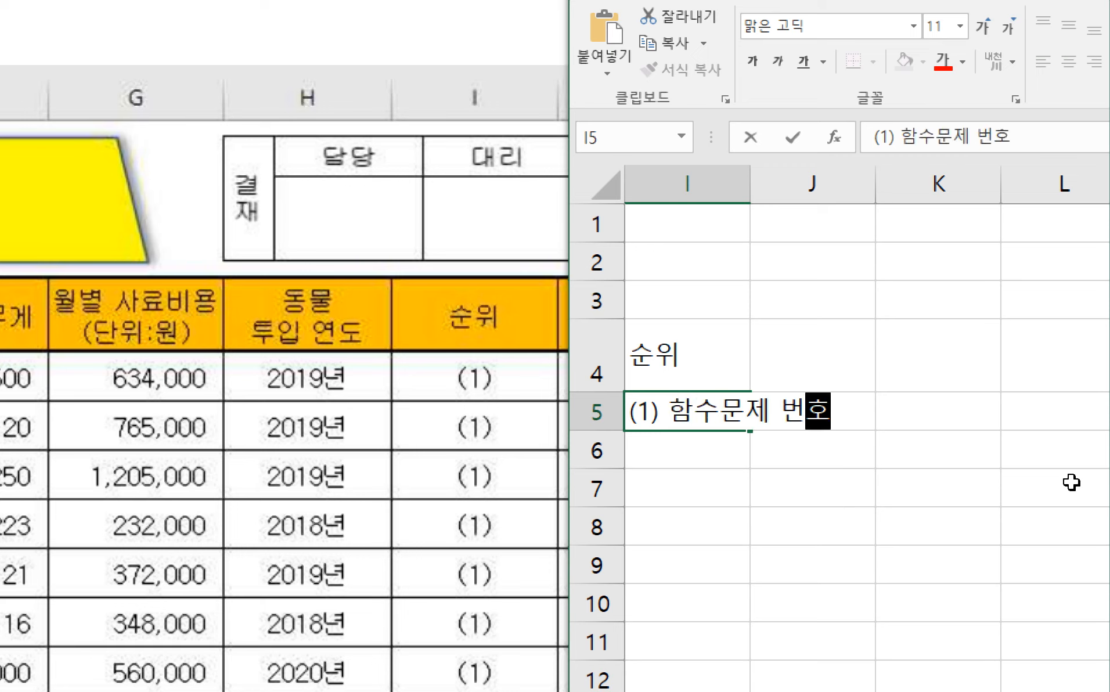
type(" 입력안하")
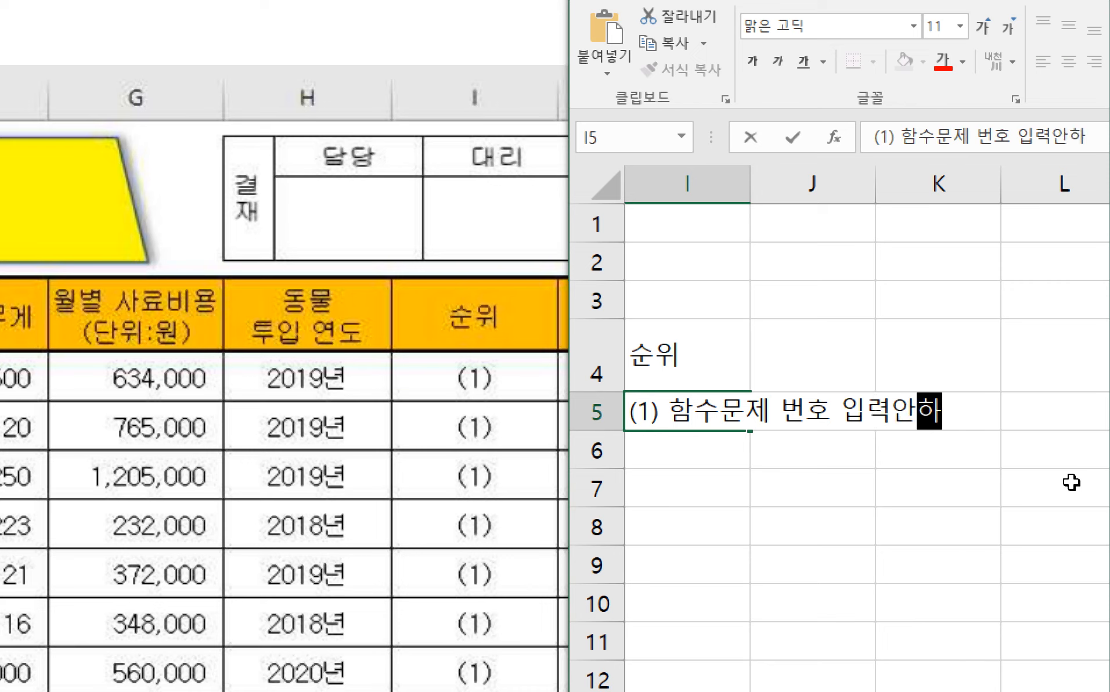
key("BackSpace")
key("BackSpace")
key("BackSpace")
key("BackSpace")
key("BackSpace")
key("BackSpace")
key("BackSpace")
key("BackSpace")
key("BackSpace")
key("BackSpace")
key("BackSpace")
key("BackSpace")
key("BackSpace")
key("BackSpace")
key("BackSpace")
key("BackSpace")
key("Return")
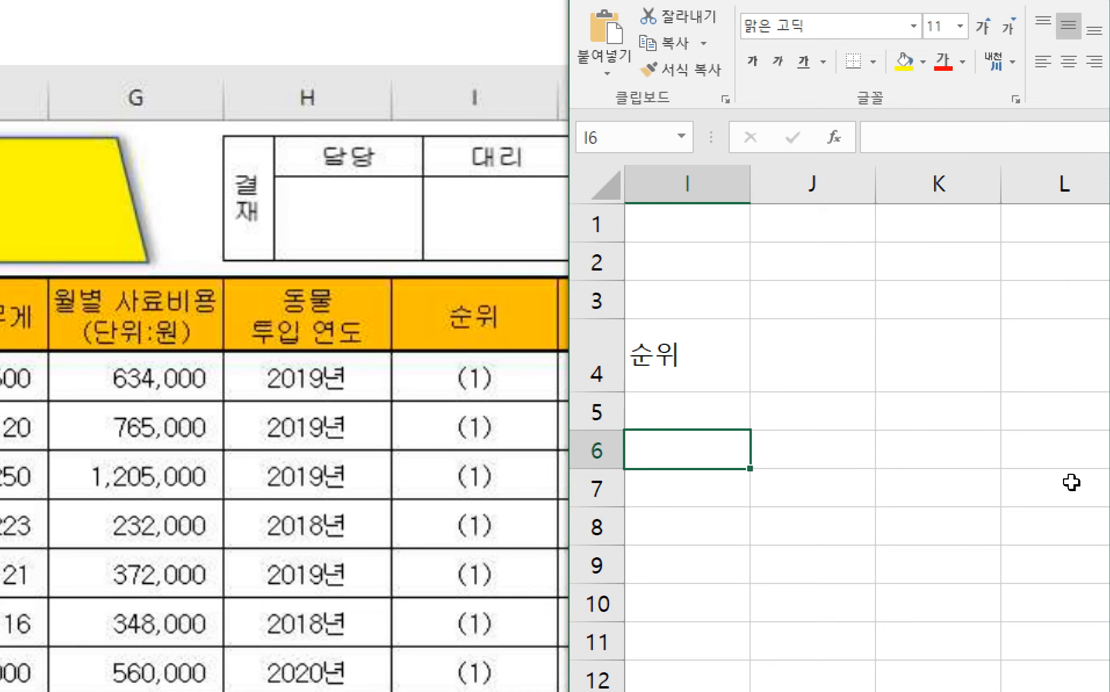
- Enter the placeholder text 1번 함수 in I5 under the 순위 header
key("Up")
key("Left")
key("Right")
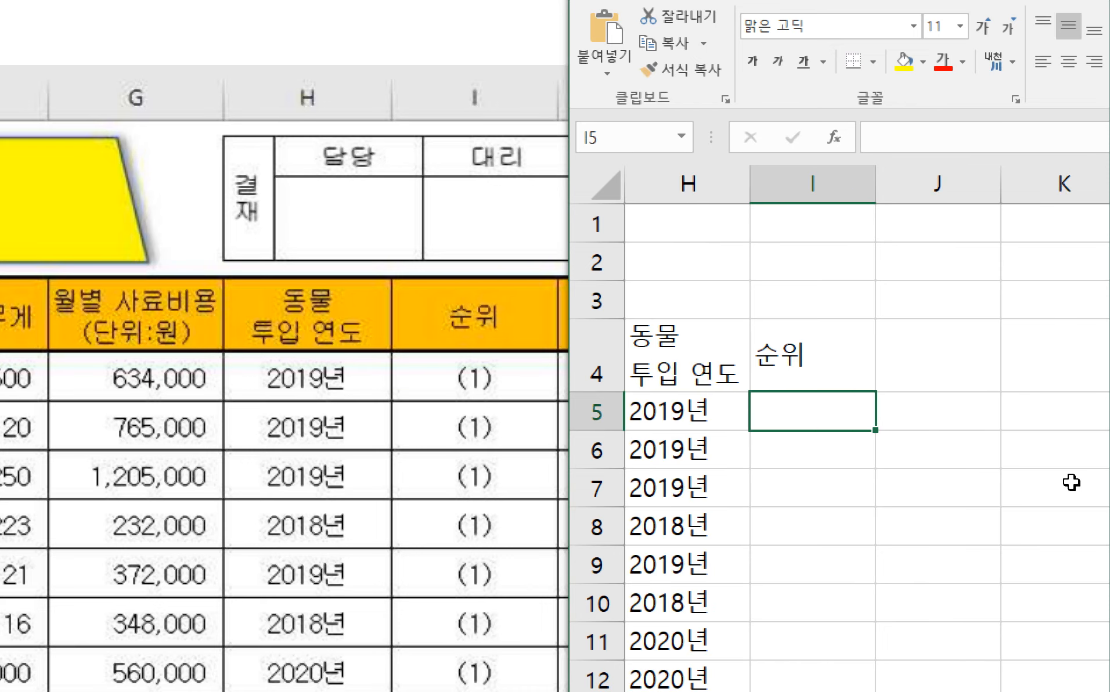
type("1번 함수")
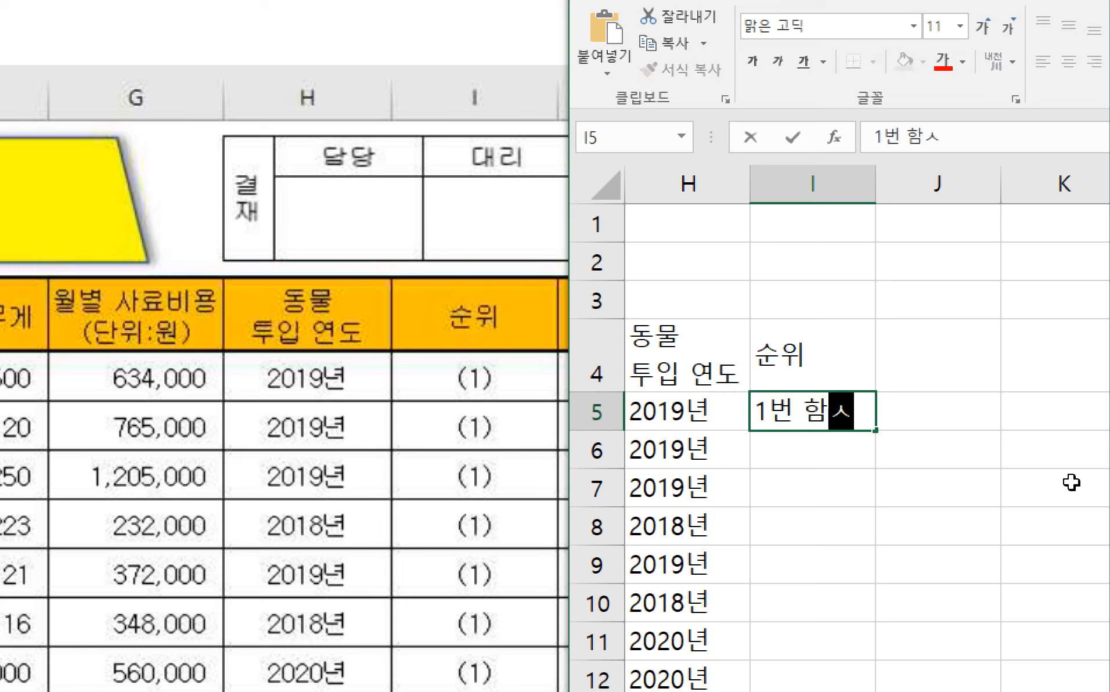
key("Return")
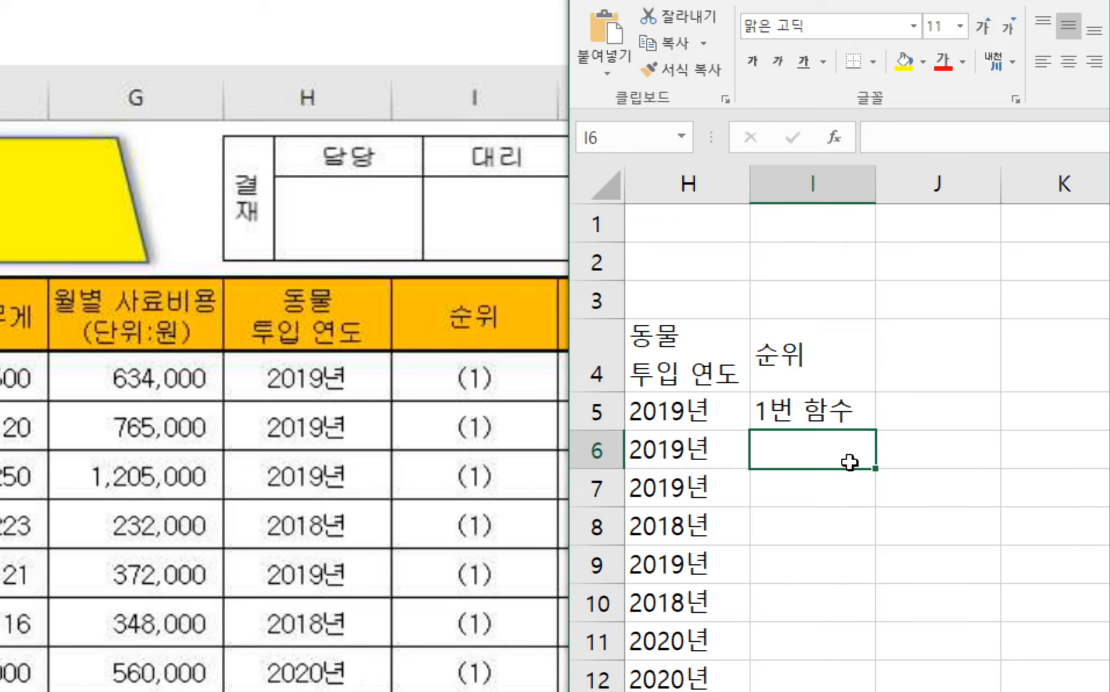
- Copy the 1번 함수 placeholder from I5 down through I12
left_click(805, 413)
key("ctrl+c")
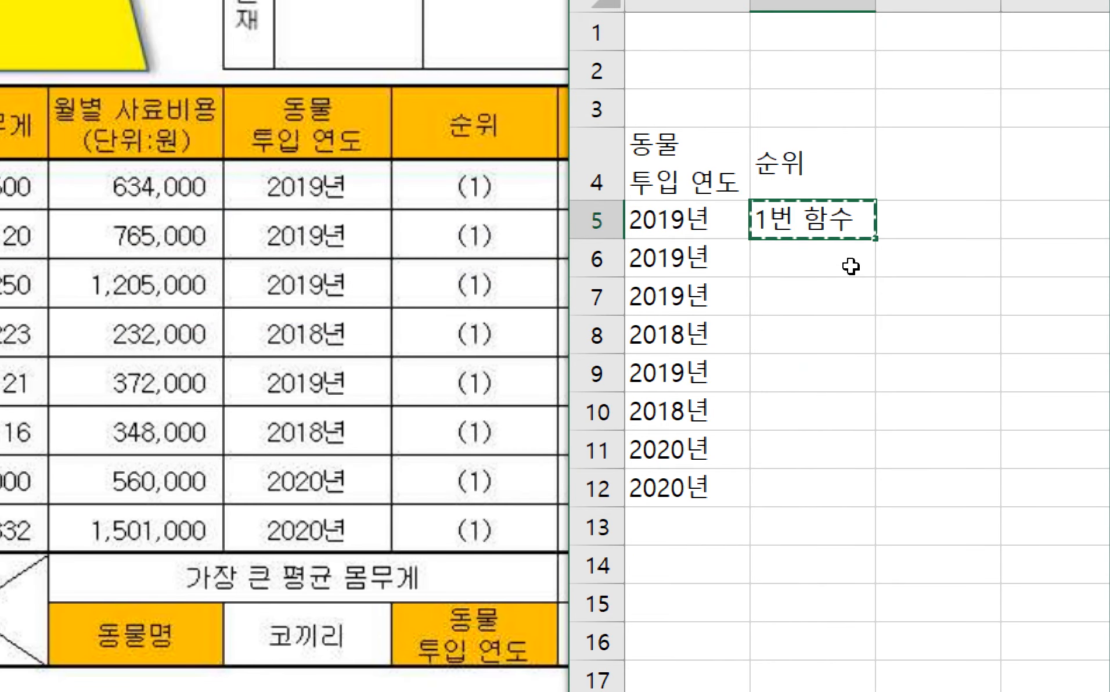
left_click(851, 261)
key("ctrl+v")
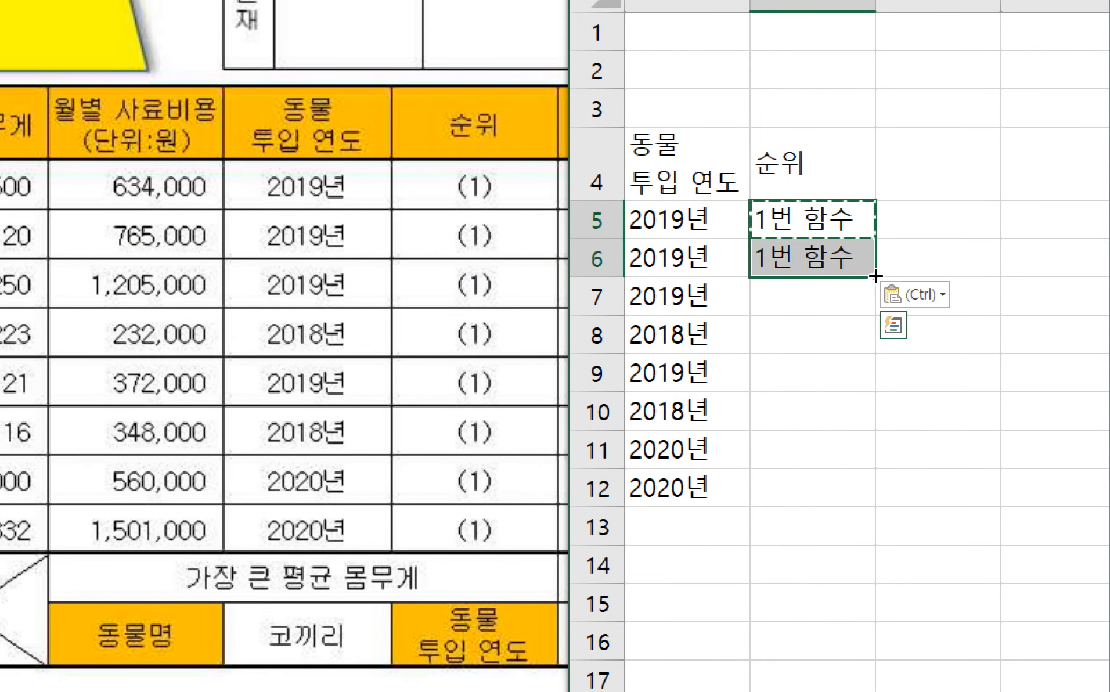
left_click_drag(874, 277, 866, 497)
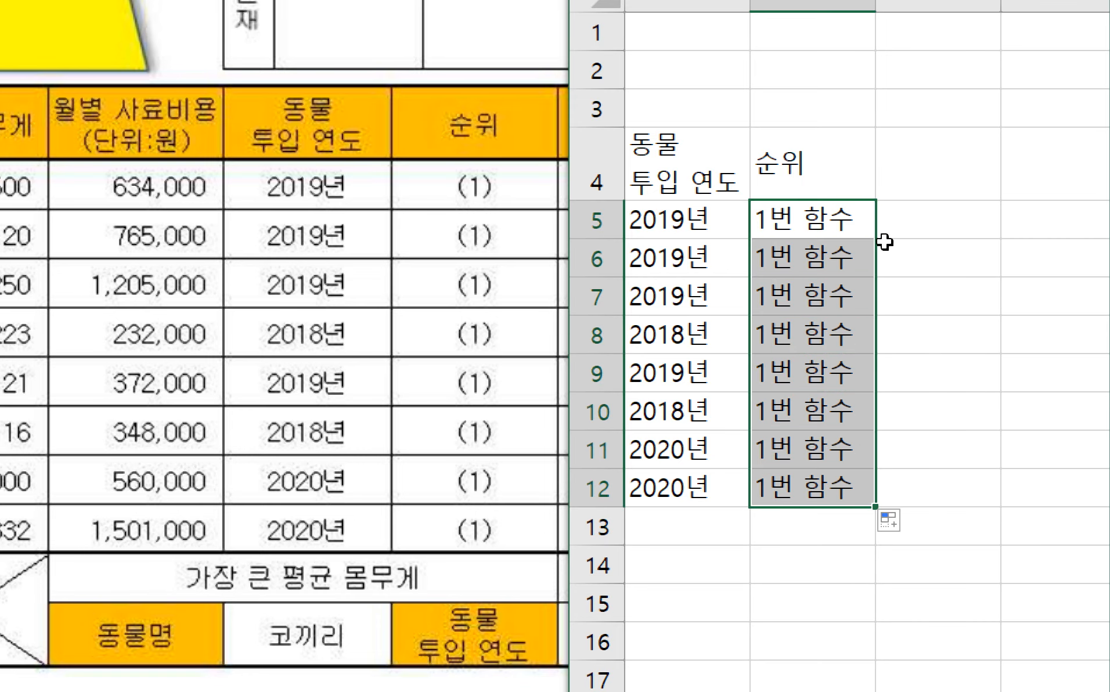
- Reposition the Excel window to uncover the PDF's column J, and enter the header 구분 in J4
left_click(914, 166)
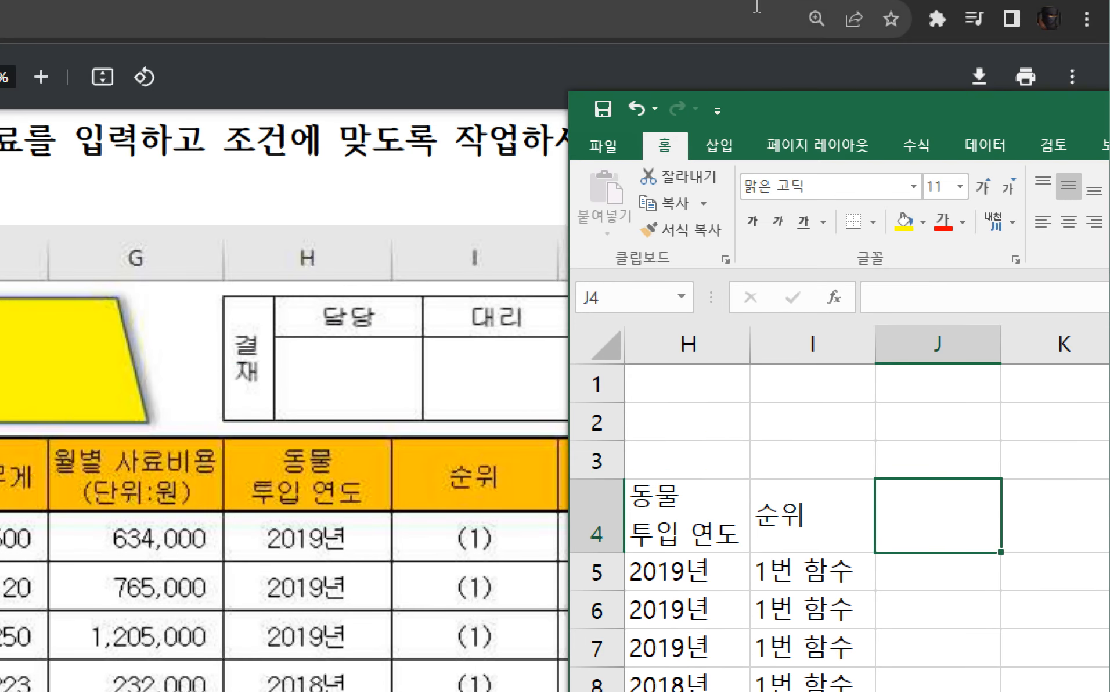
left_click_drag(764, 119, 888, 122)
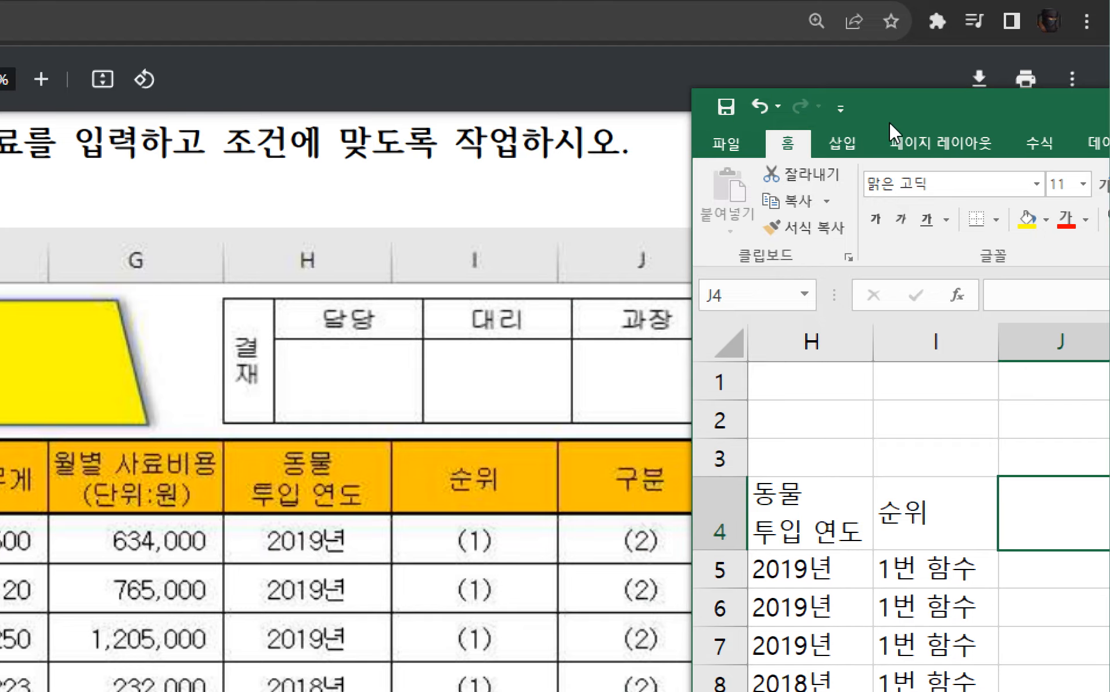
key("Right")
key("Right")
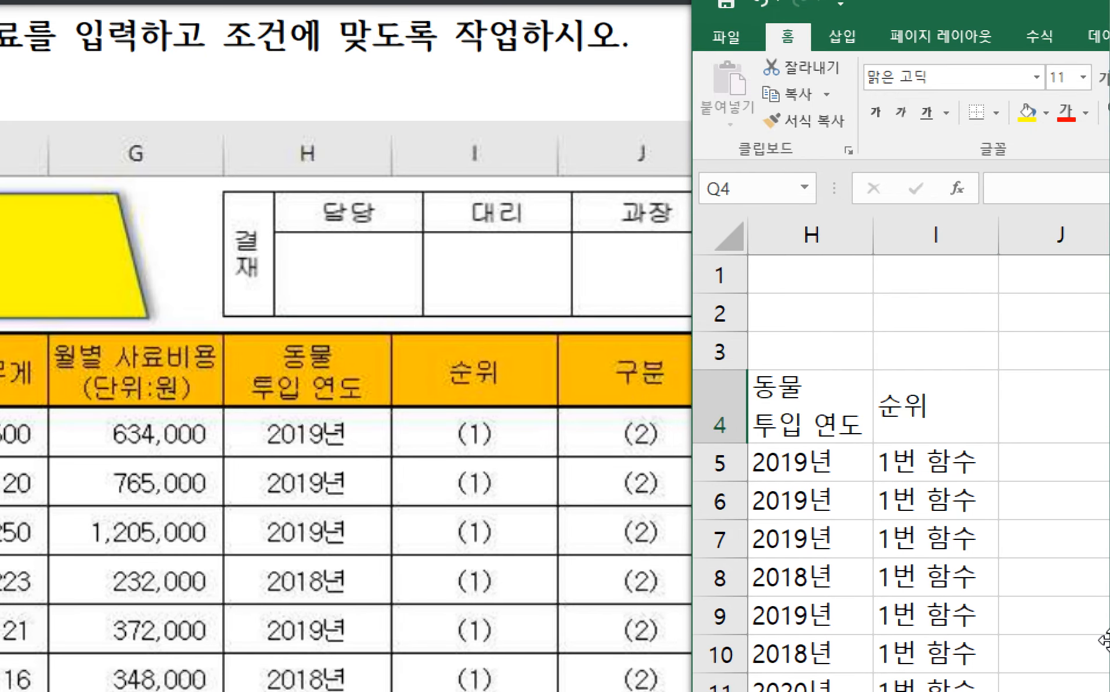
key("Right")
key("Left")
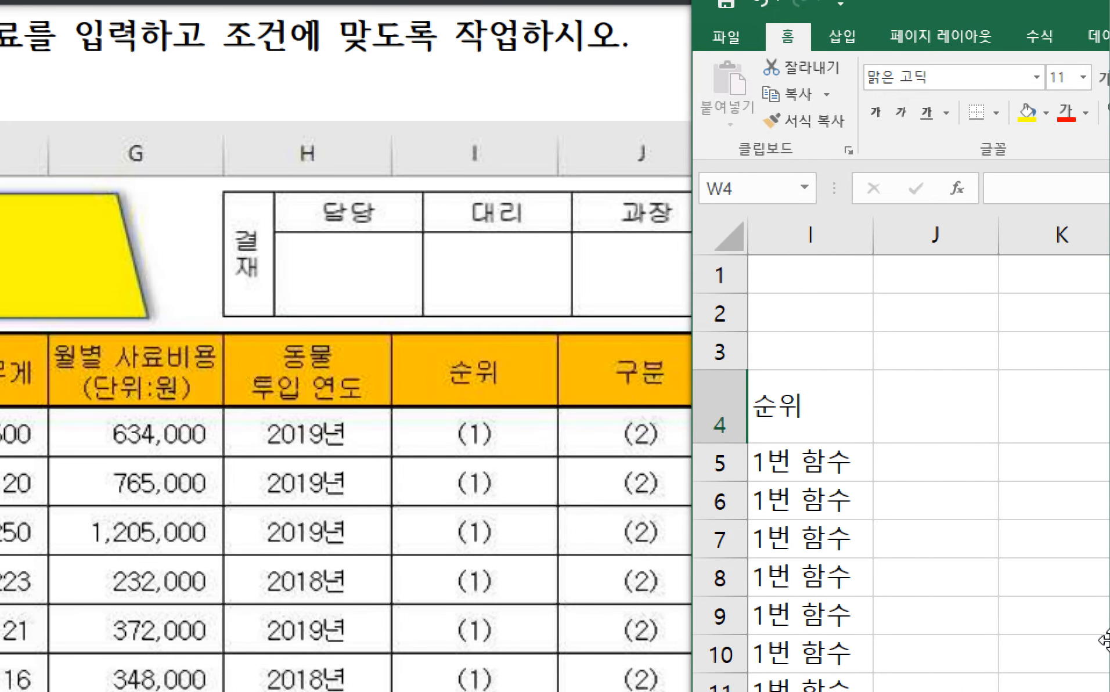
key("Left")
key("Left")
key("Left")
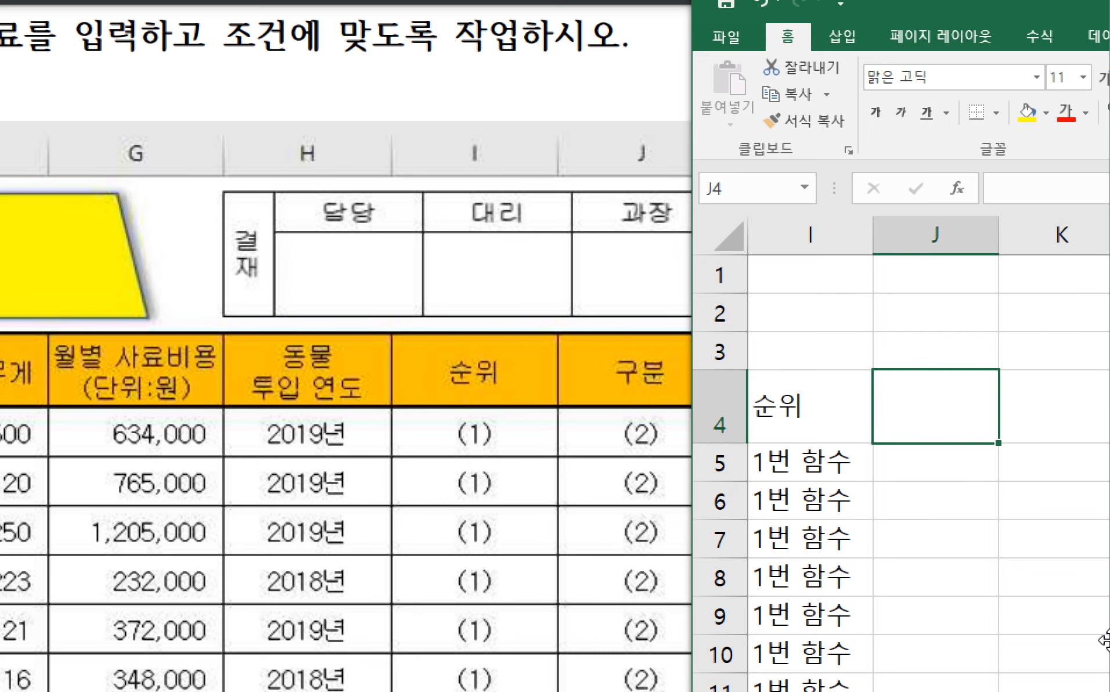
type("구분")
key("Return")
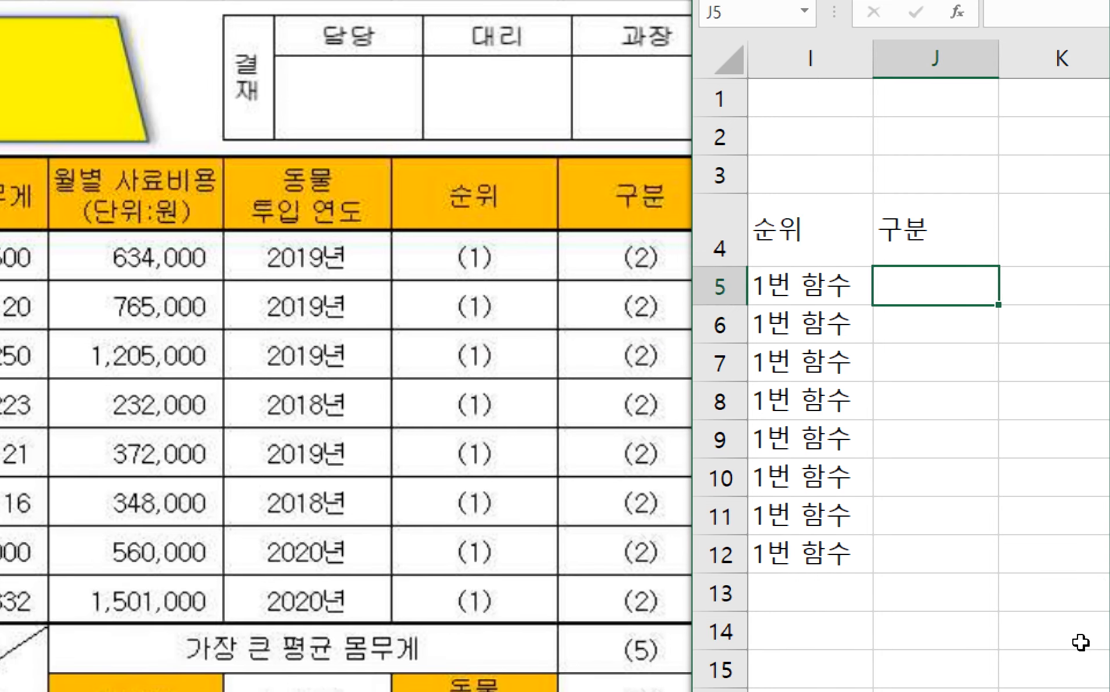
- Enter the placeholder text 2번 함수 in J5 and copy it down through J12
type("2번 함수")
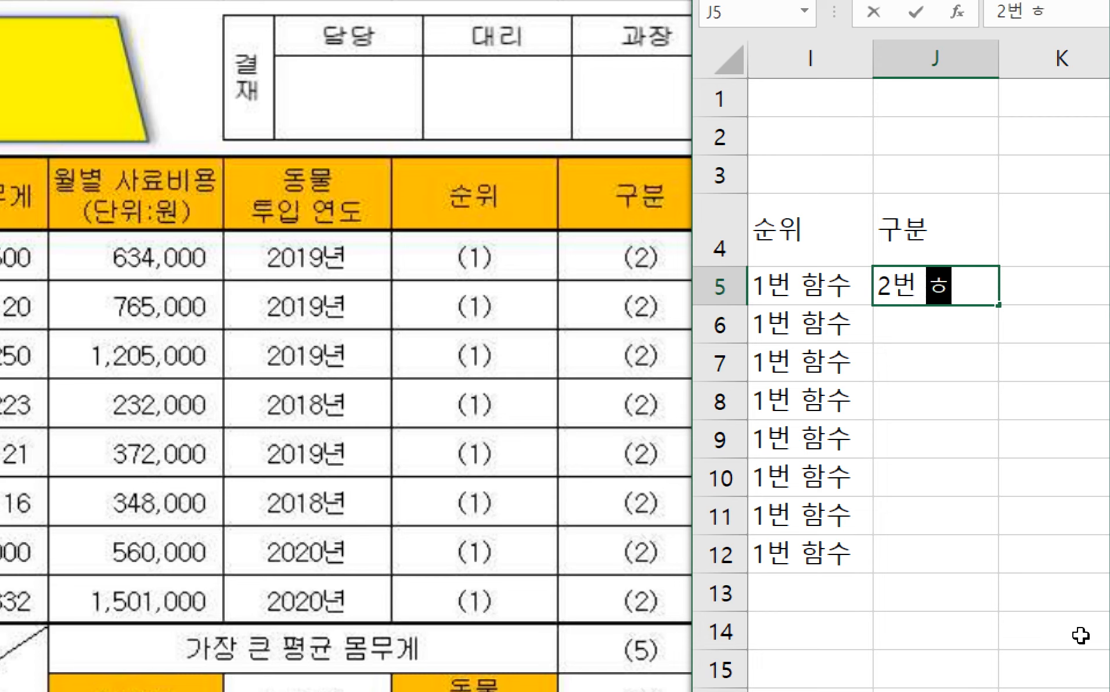
key("Return")
left_click(966, 293)
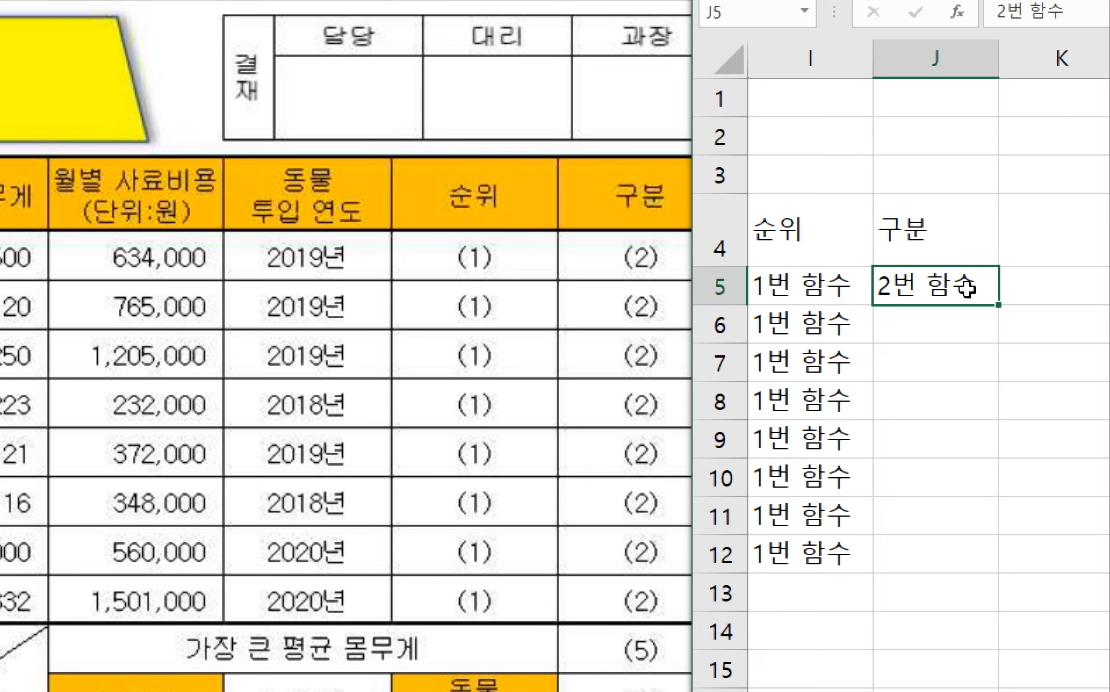
key("ctrl+c")
left_click(979, 315)
key("ctrl+v")
left_click_drag(979, 280, 985, 573)
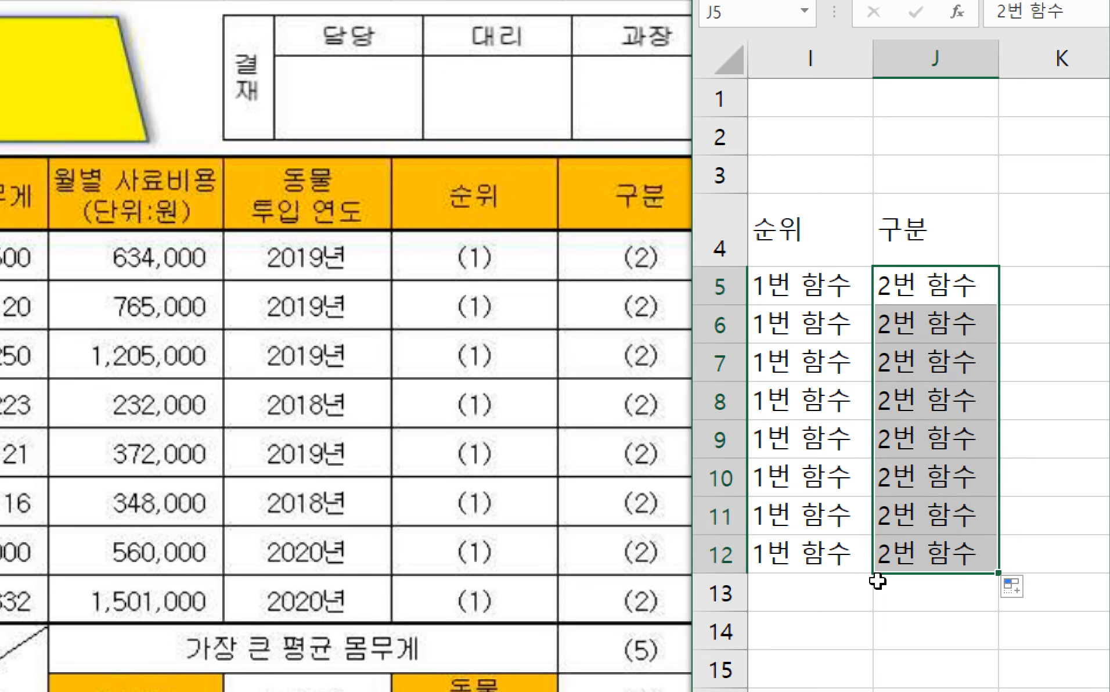
- Select cell B13 and reposition the Excel window to uncover the PDF's columns B to D
left_click(832, 589)
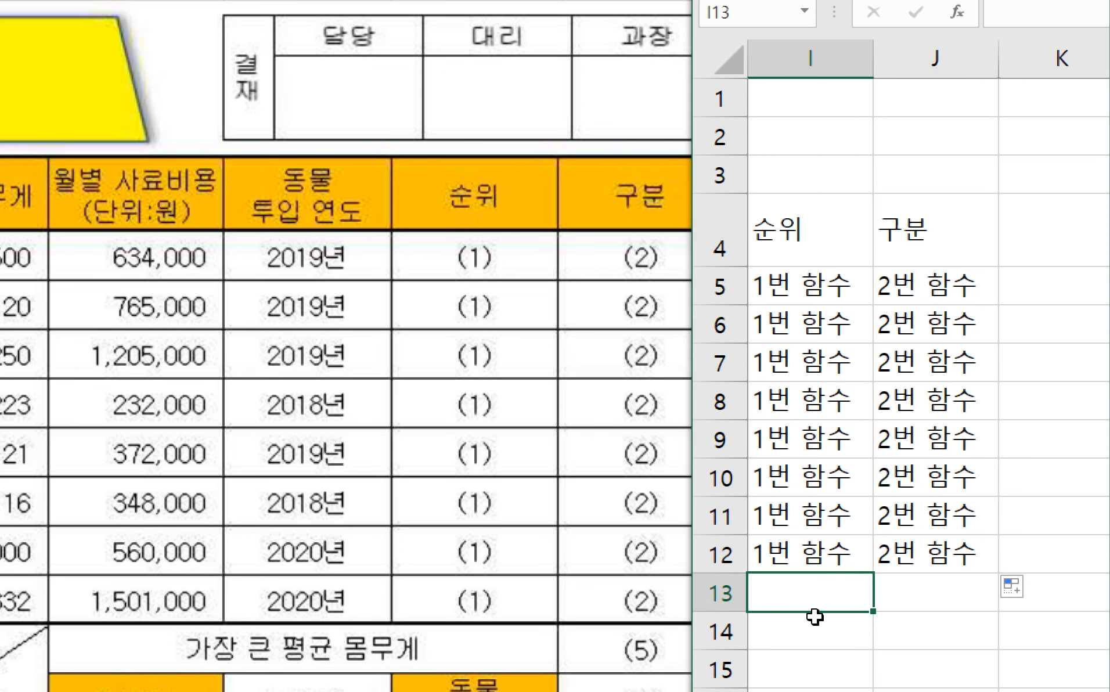
key("Left")
key("Left")
key("Left")
key("Left")
key("Left")
key("Left")
key("Left")
key("Left")
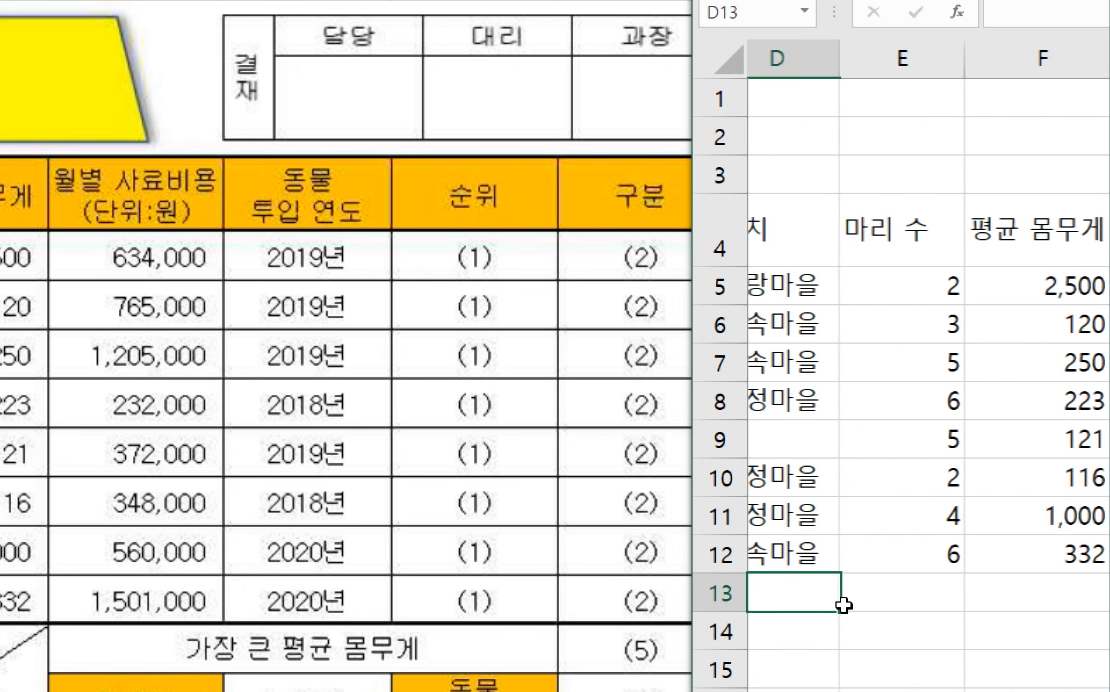
key("Right")
key("Down")
key("Up")
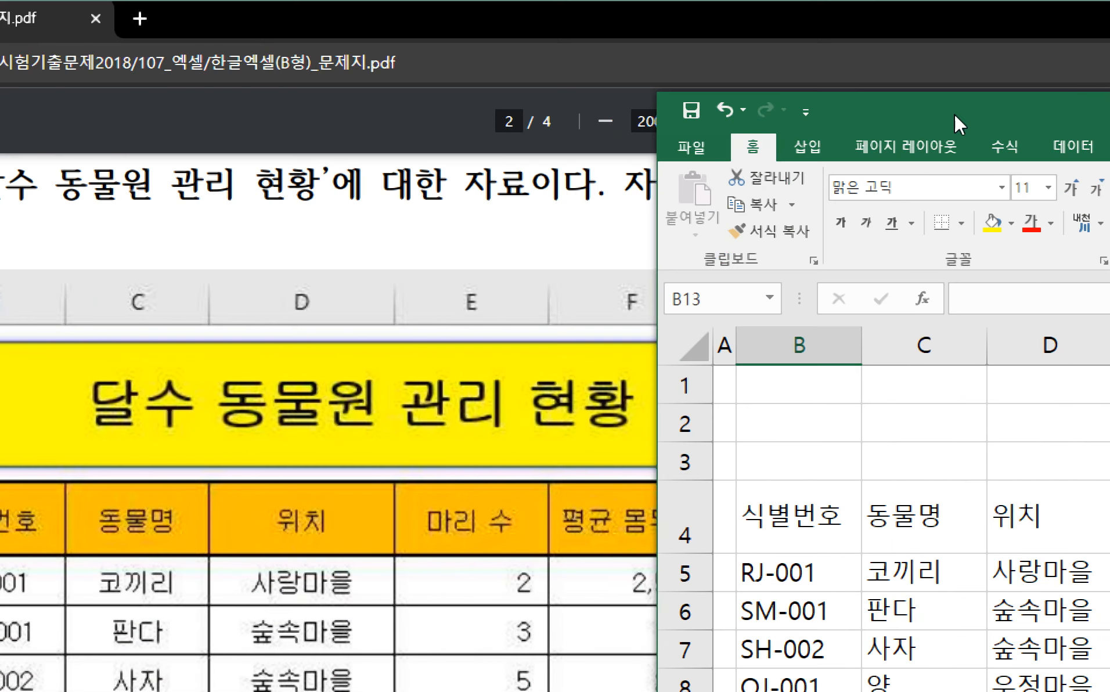
left_click_drag(955, 114, 611, 114)
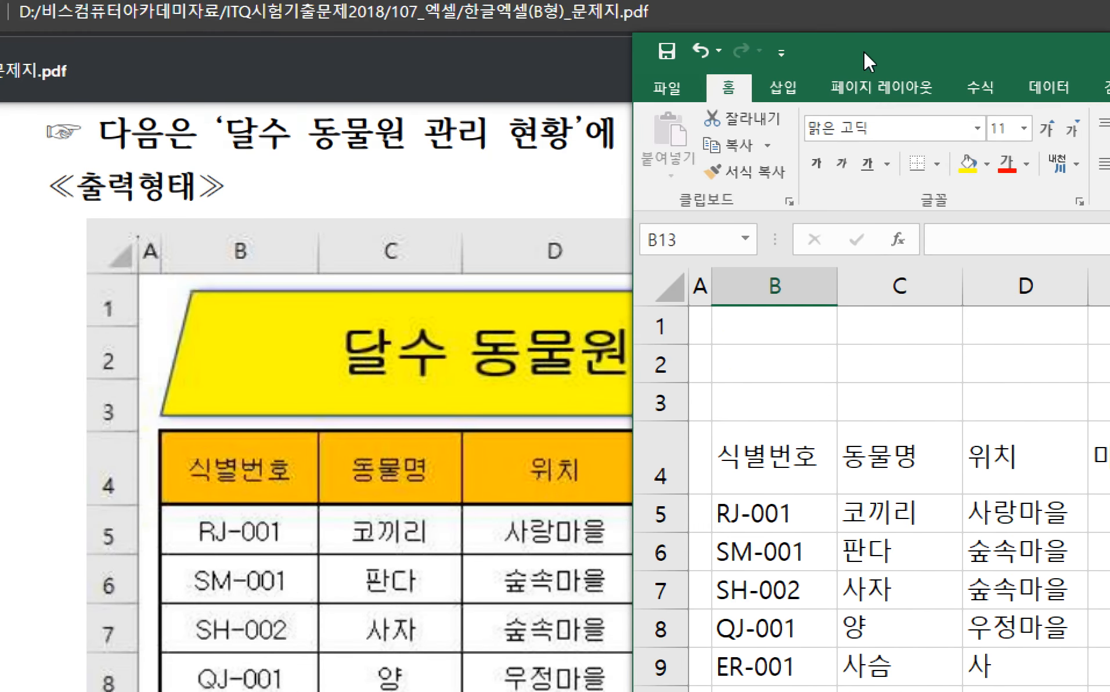
left_click_drag(862, 51, 871, 24)
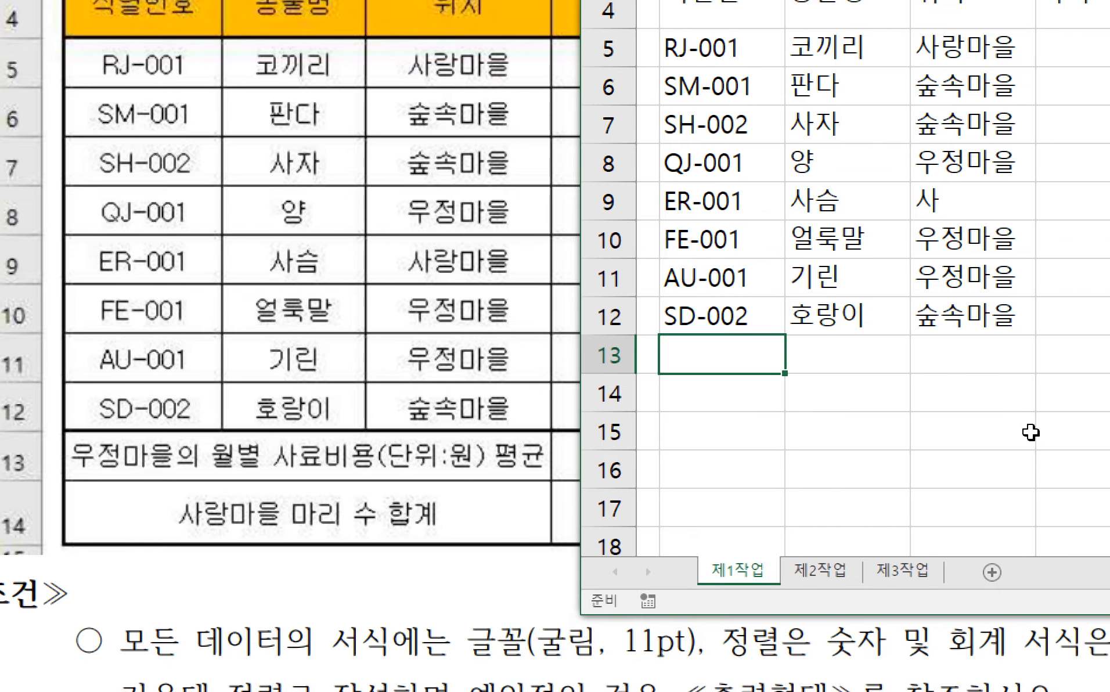
- Enter the label 우정마을의 월별 사료비용(단위:원) 평균 in B13
type("ㅇ우정마을의 우")
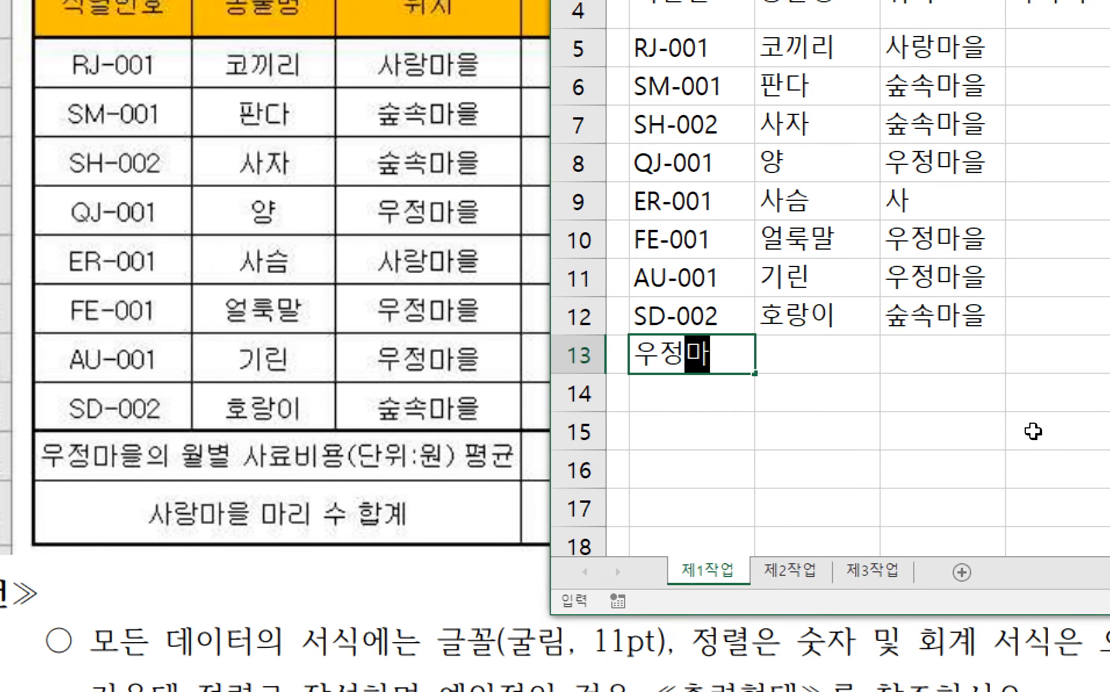
type("ㅓ")
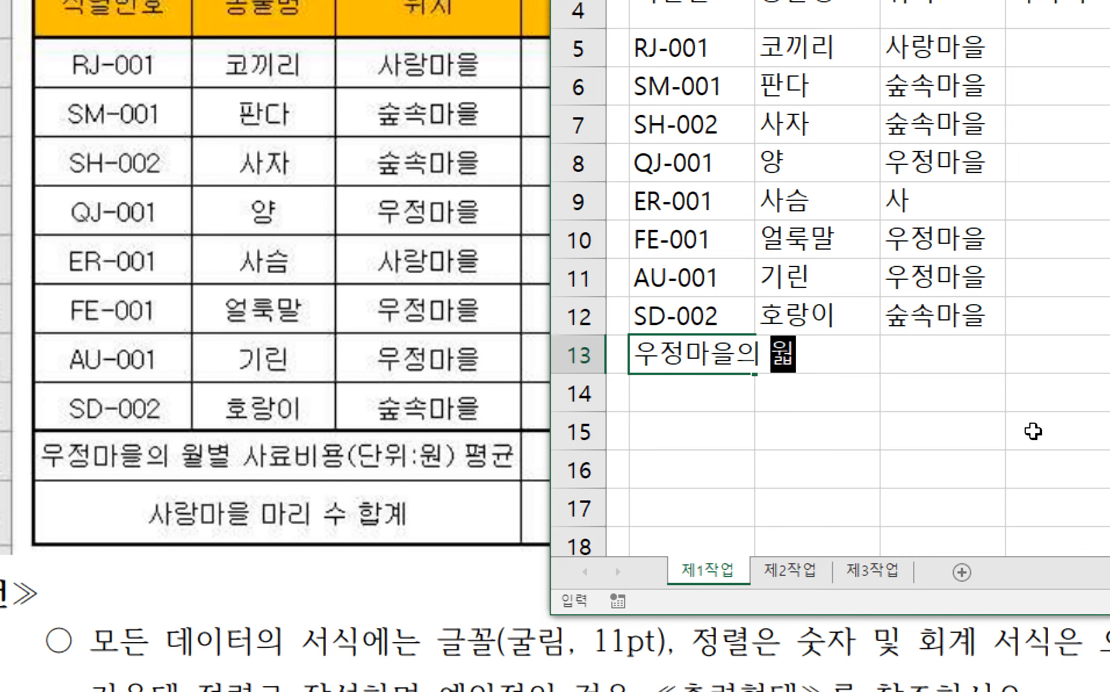
type("별 사료비용")
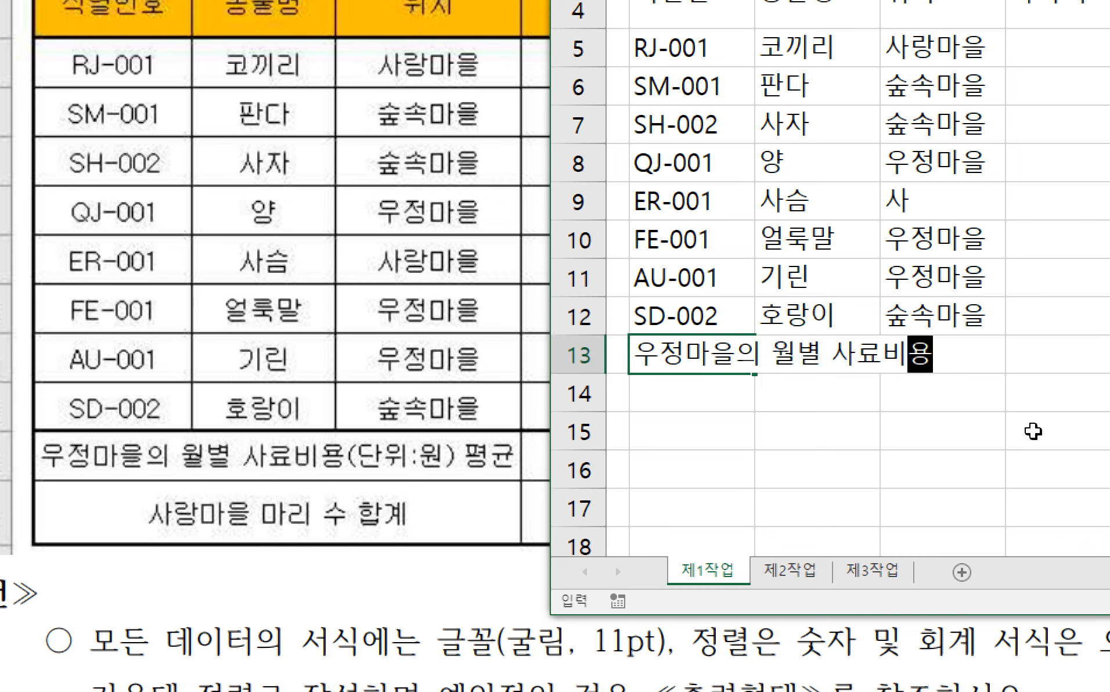
type("(단위:우")
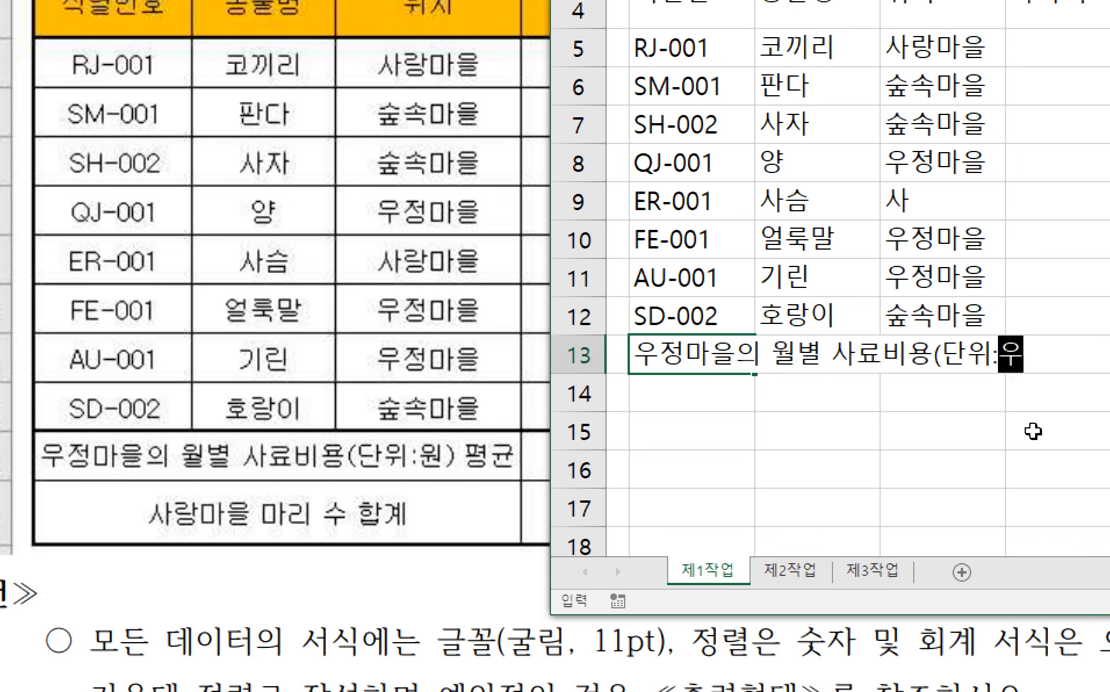
type(")")
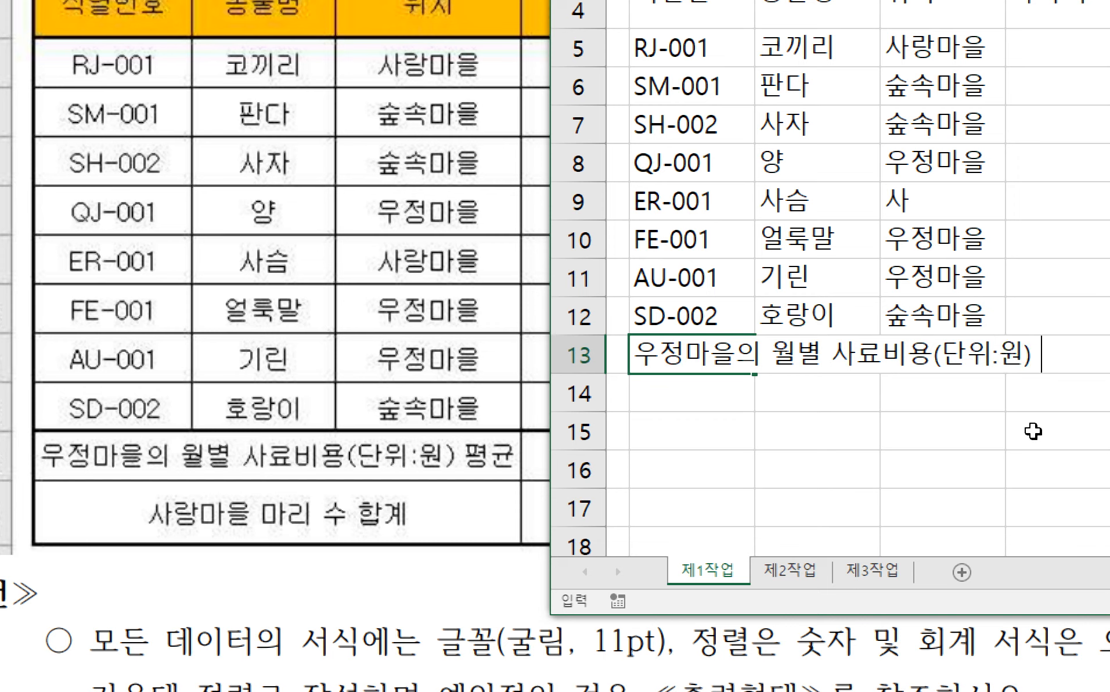
type(" 평균")
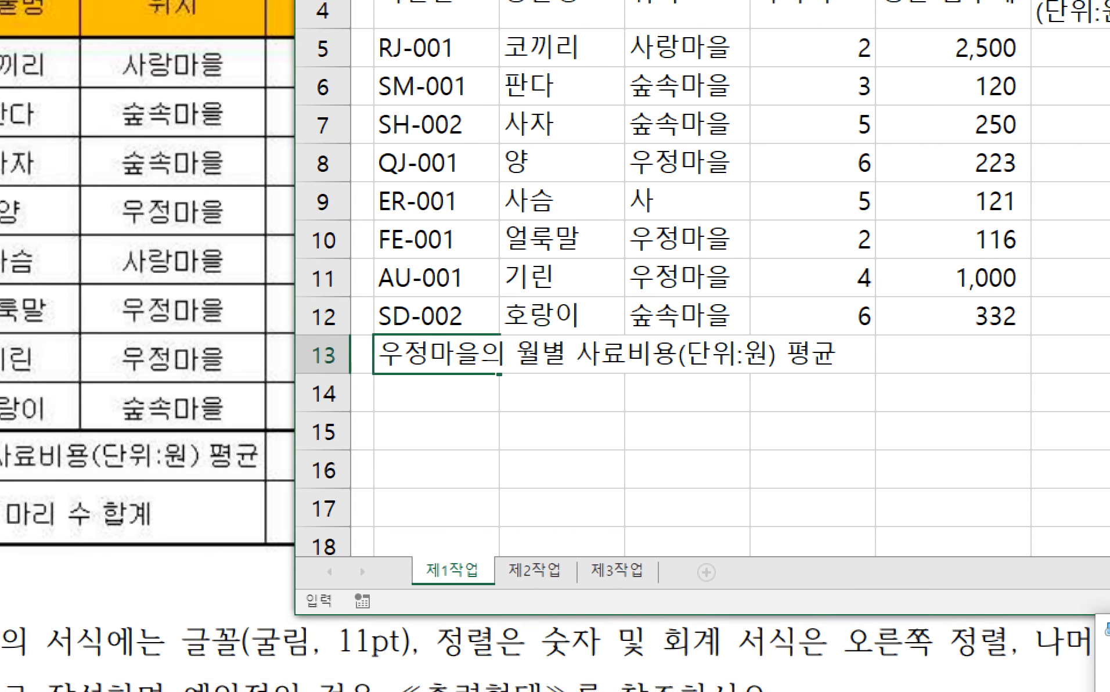
key("Return")
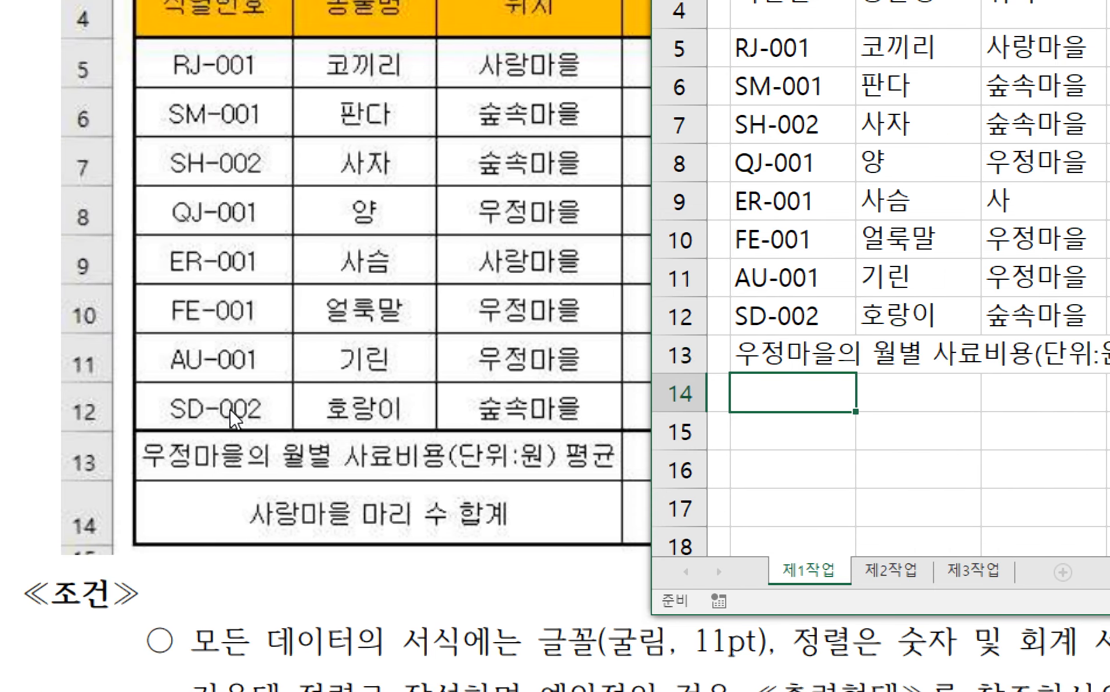
- Merge and center cells B13:D13 for the 우정마을 average label
left_click_drag(785, 367, 1103, 360)
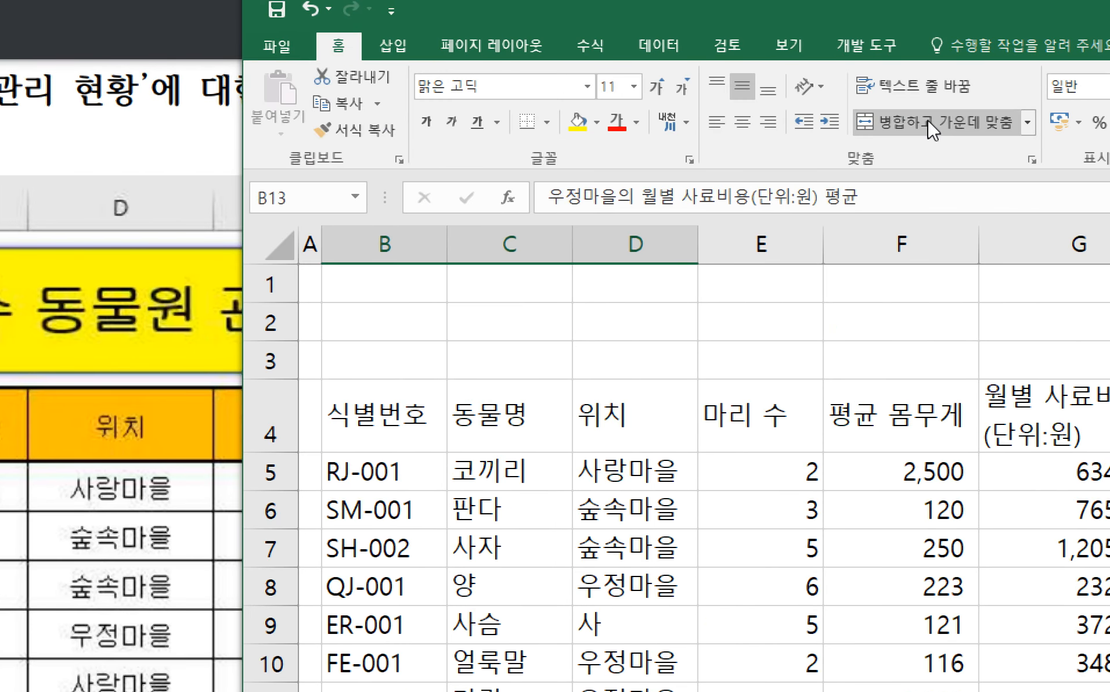
left_click(927, 120)
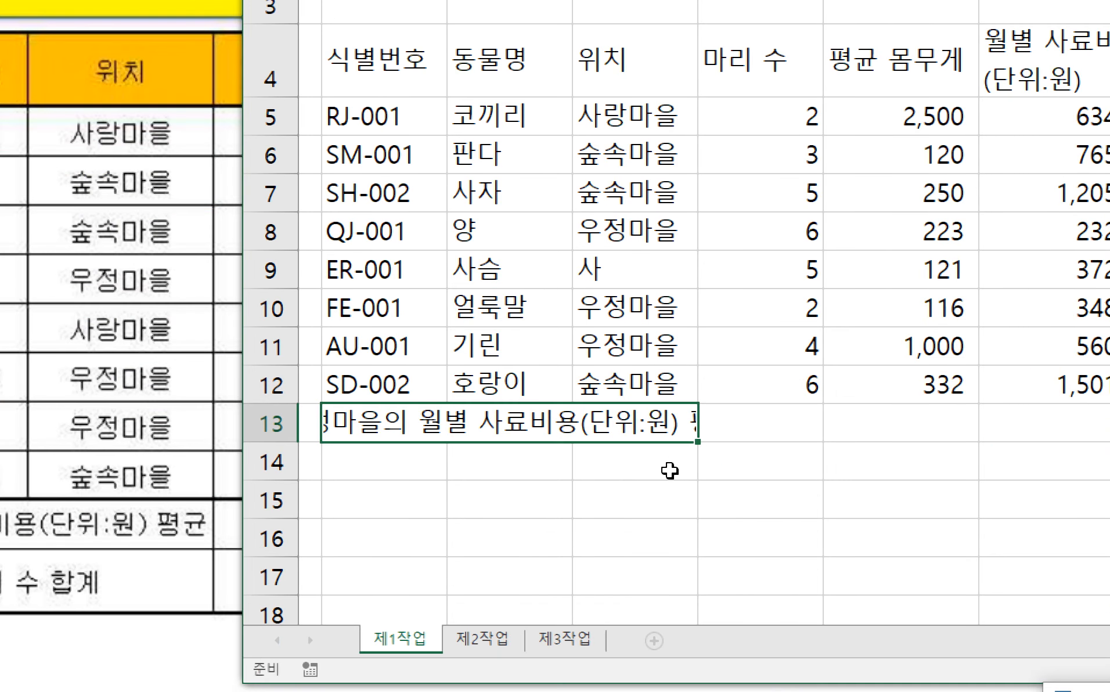
left_click(670, 470)
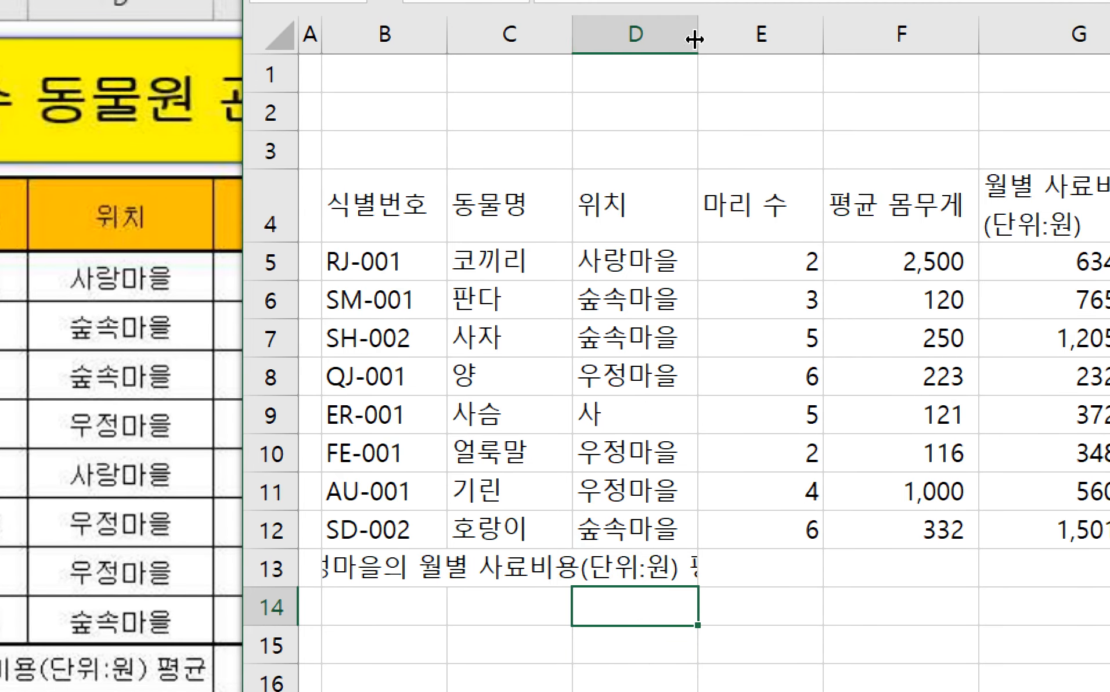
- Widen columns B, C and D until the merged 우정마을 average label in row 13 fits completely
left_click_drag(447, 36, 466, 35)
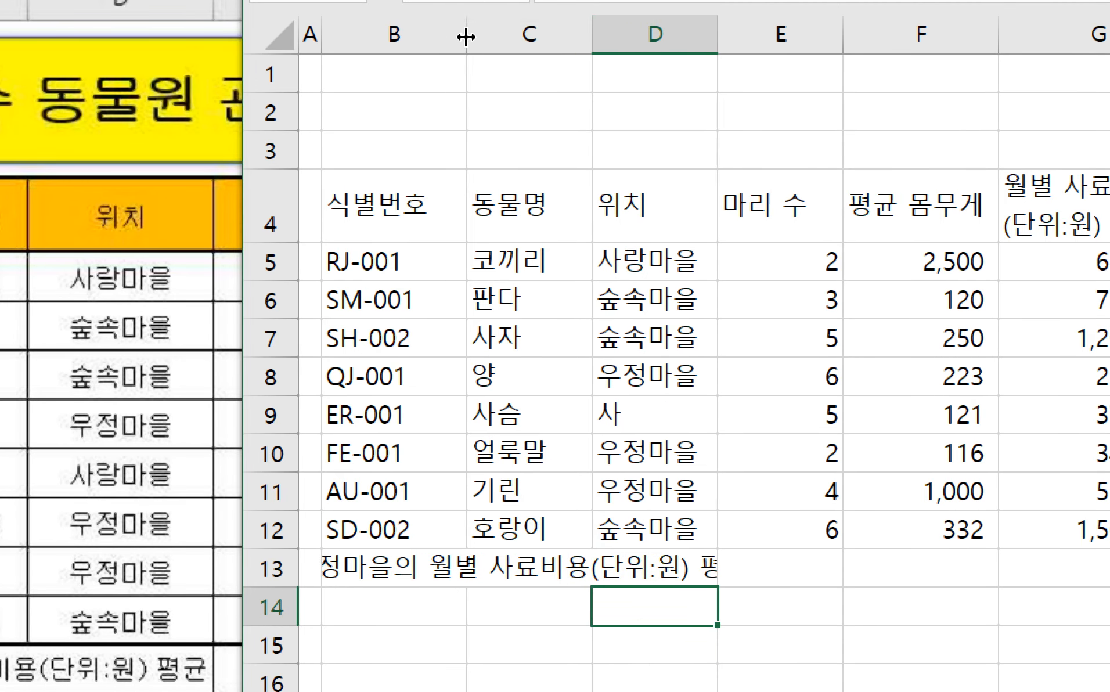
left_click_drag(591, 29, 612, 33)
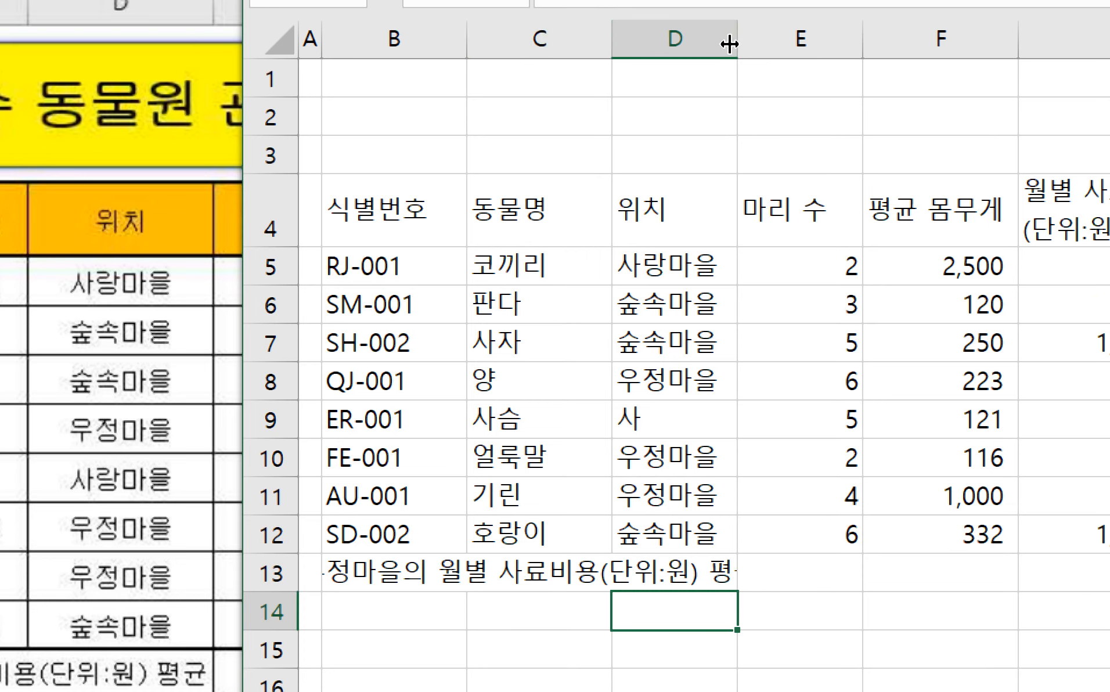
left_click_drag(743, 35, 757, 35)
left_click_drag(613, 36, 625, 36)
left_click_drag(469, 45, 479, 43)
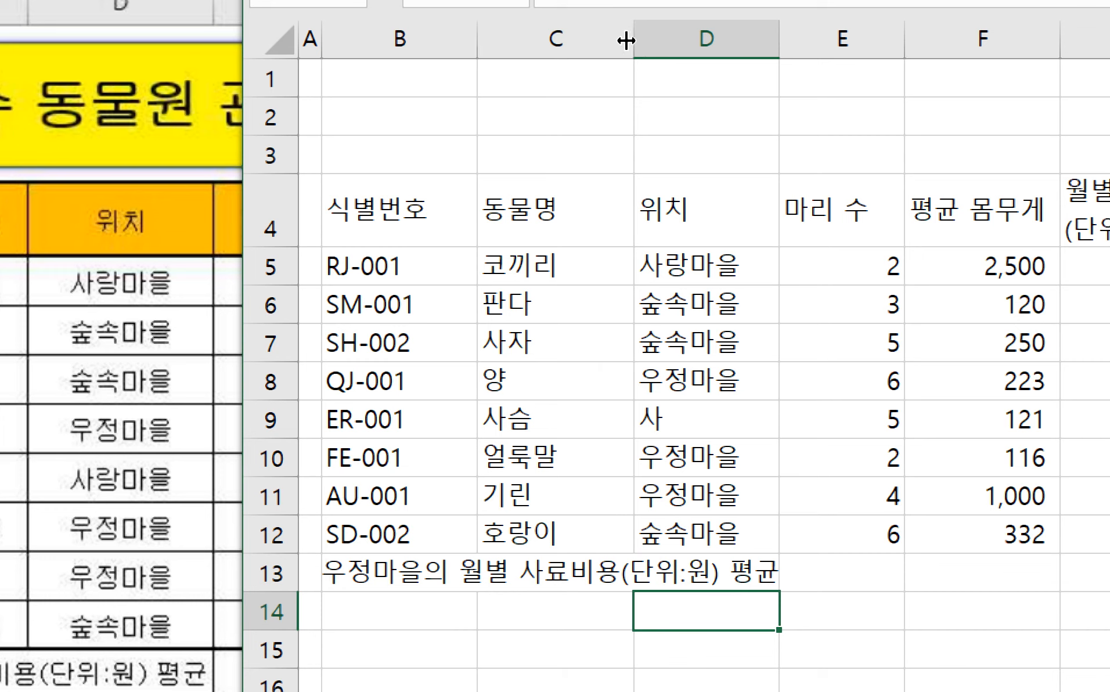
left_click_drag(636, 43, 647, 42)
left_click_drag(784, 37, 797, 41)
left_click(393, 560)
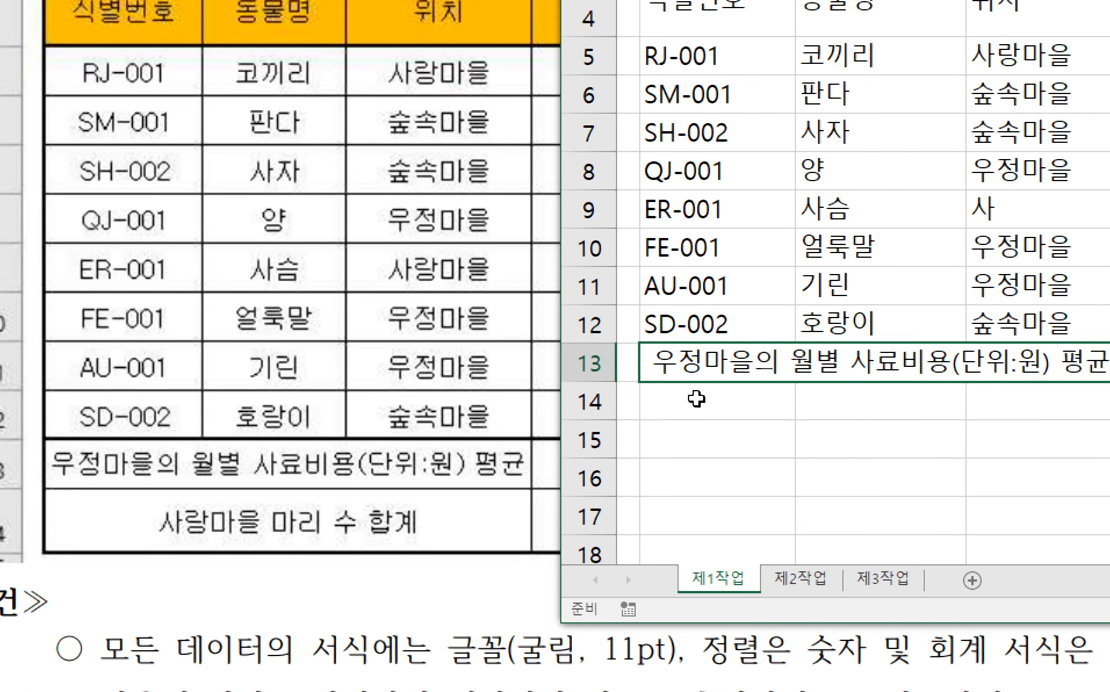
- Enter the label 사랑마을 마리 수 합계 in B14
left_click(695, 404)
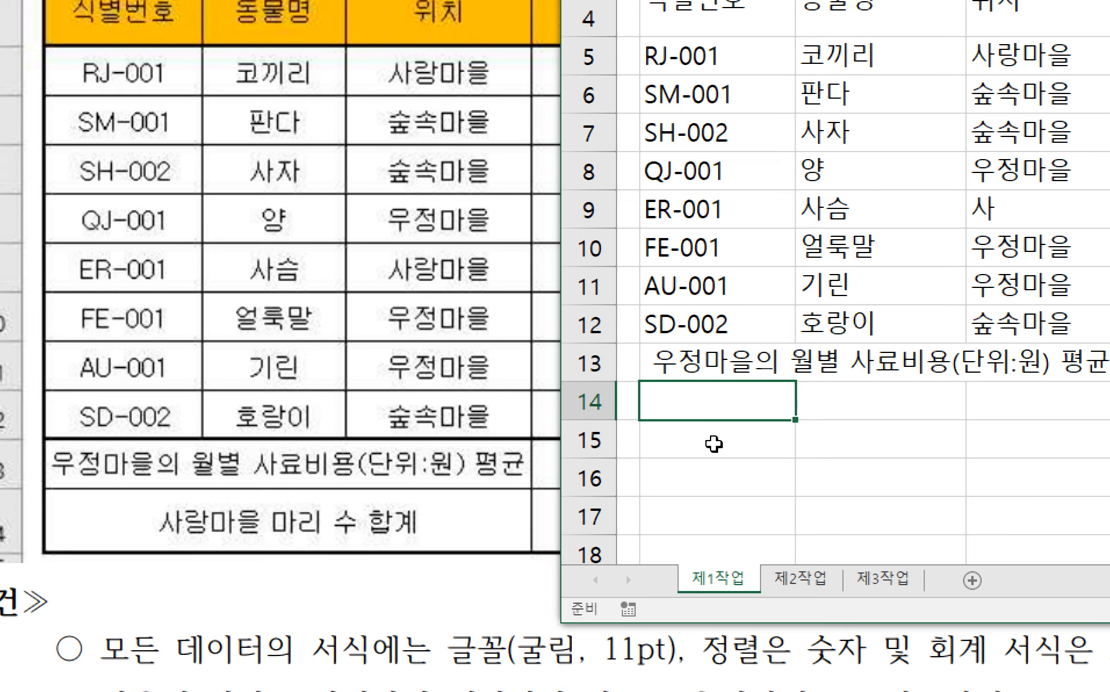
type("사랑마을 마리")
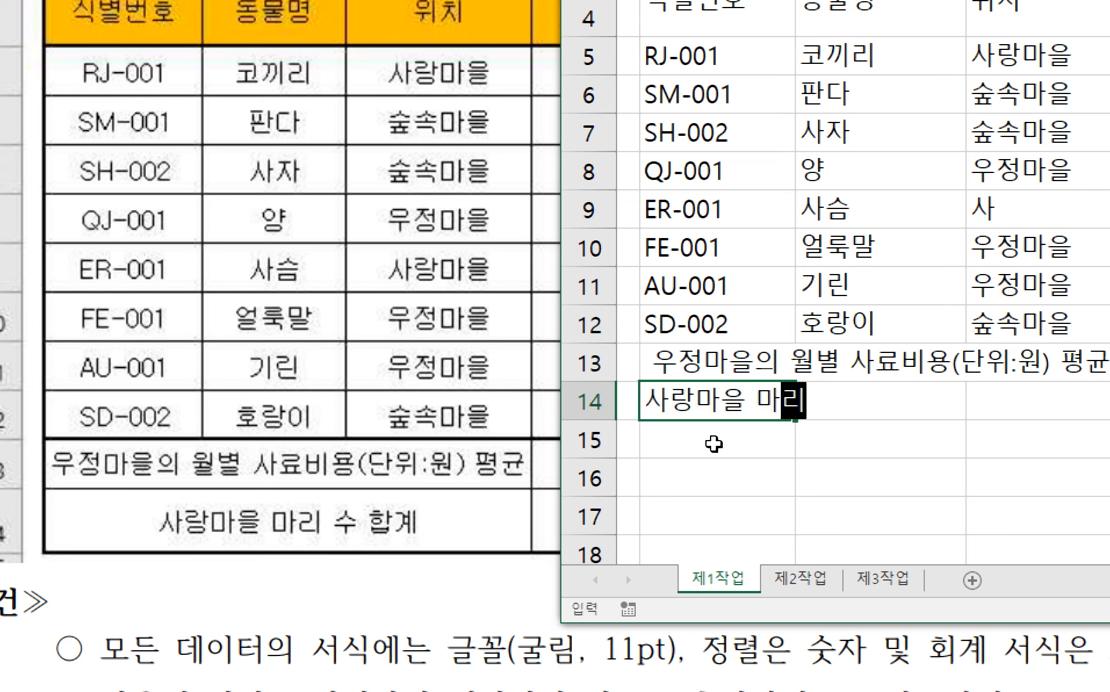
type(" 수 합계")
key("ctrl+Return")
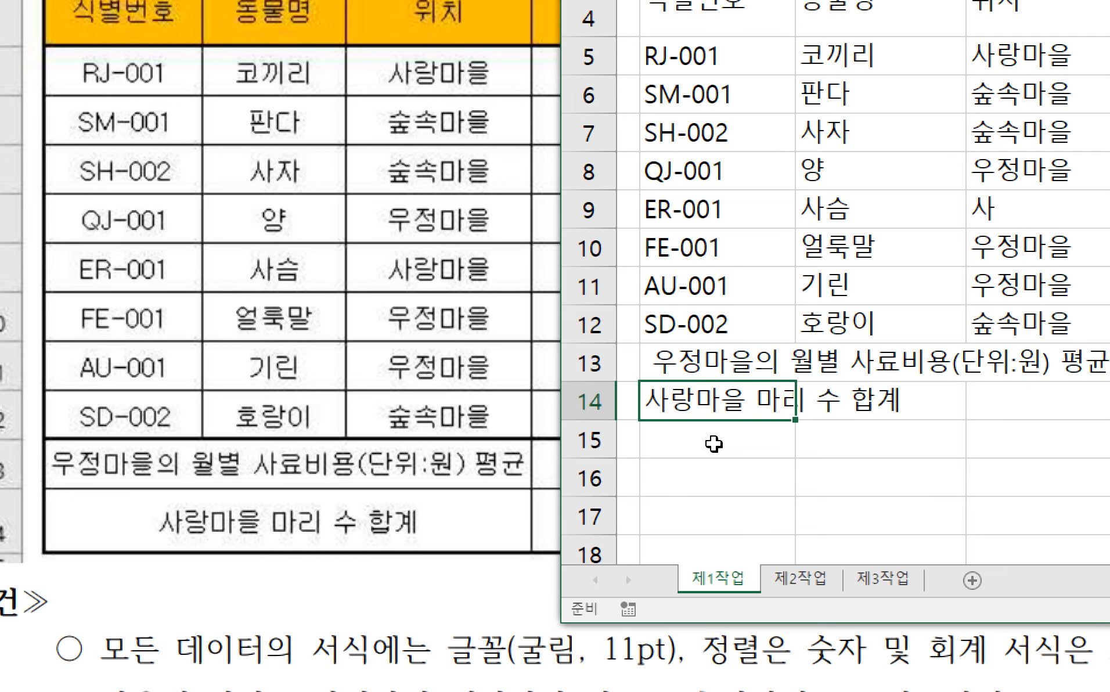
- Merge and center cells B14:D14 for the 사랑마을 total label
left_click(713, 444)
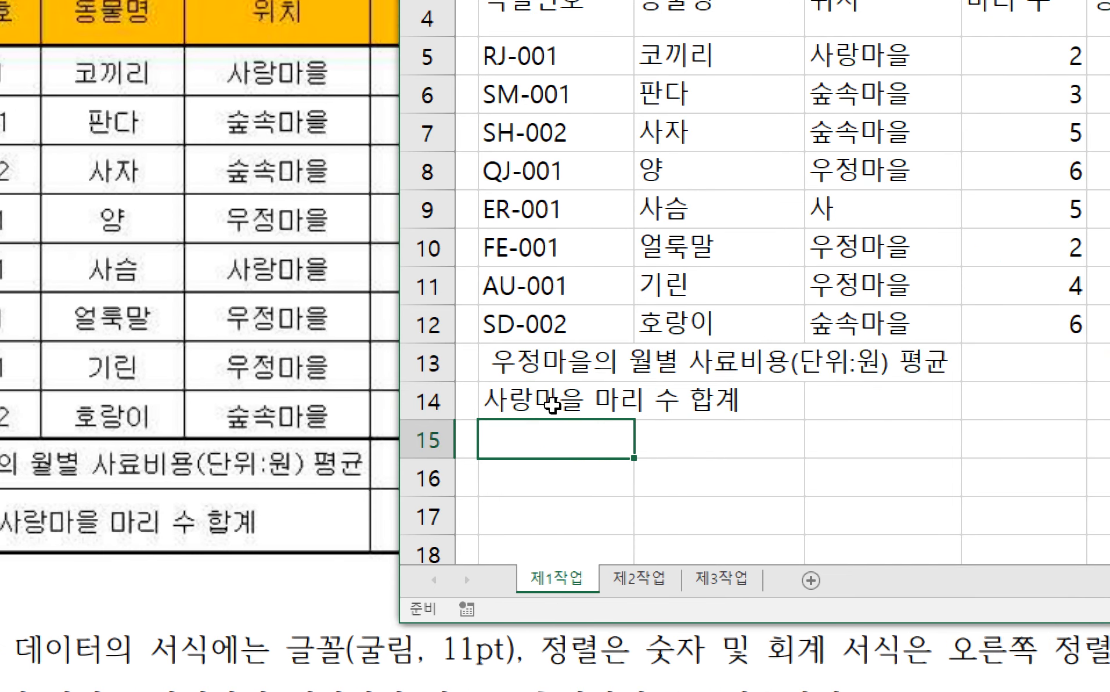
left_click(541, 403)
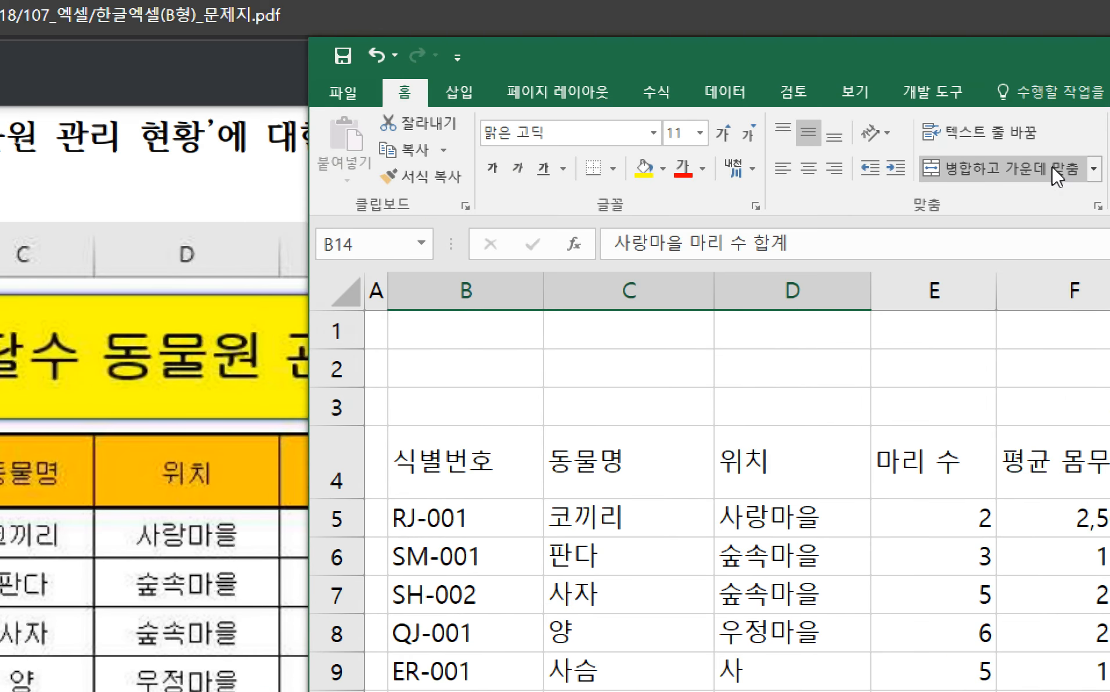
left_click(1003, 171)
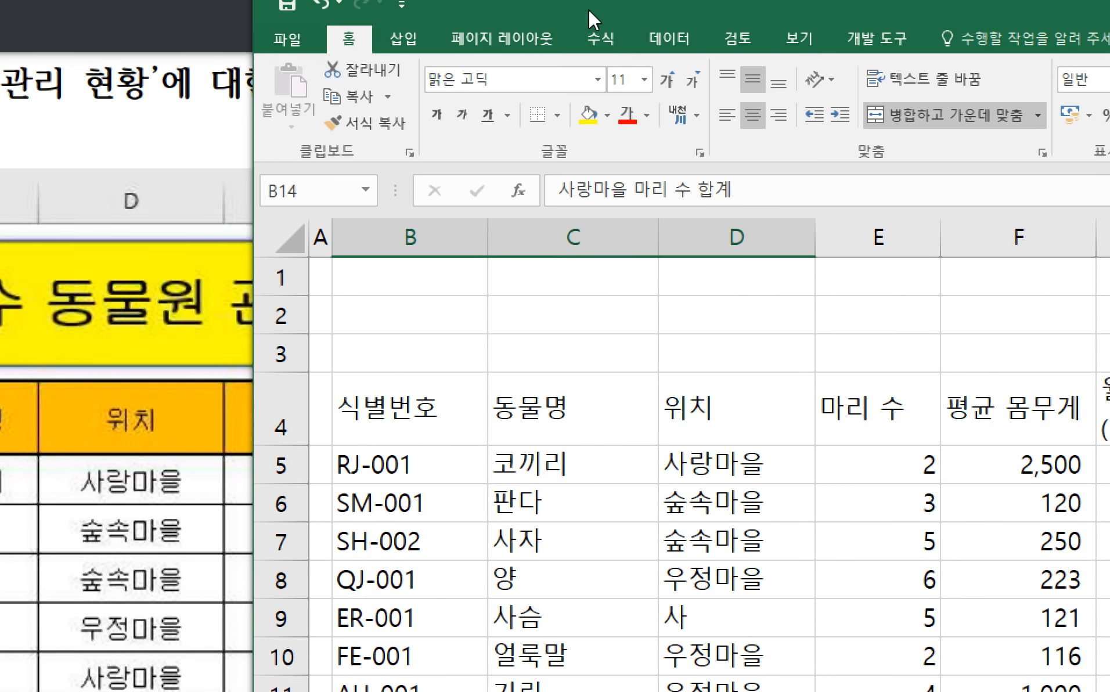
- Uncover the PDF's column E and enter the placeholders 3번 함수 in E13 and 4번 함수 in E14
left_click_drag(588, 9, 731, 39)
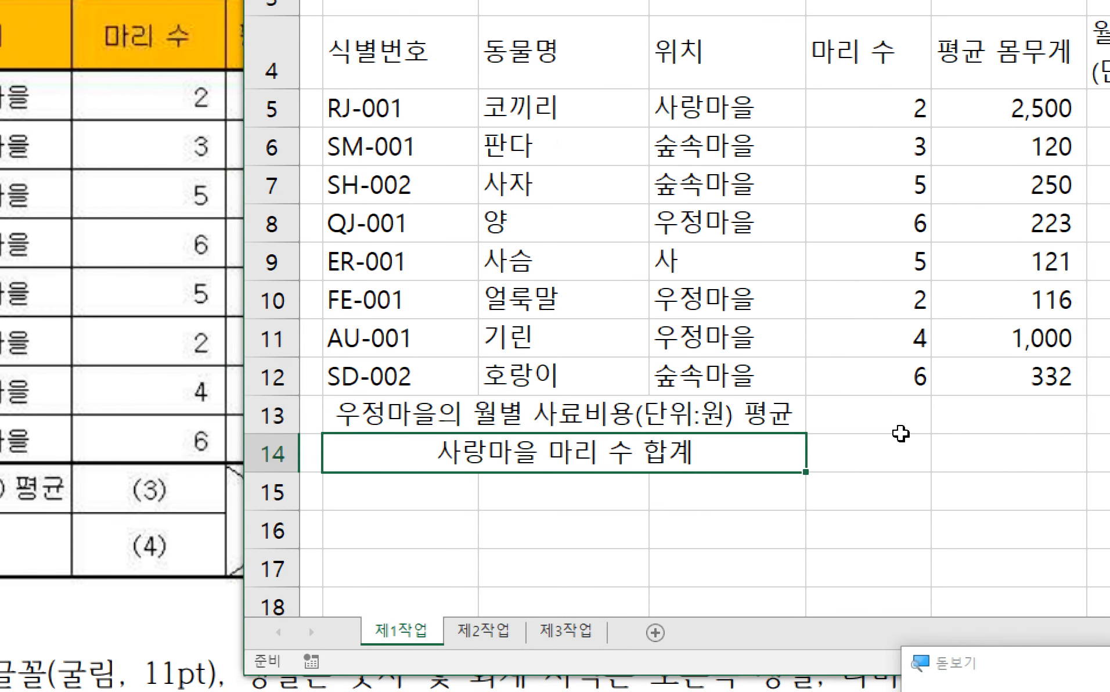
left_click(1043, 428)
type("3번")
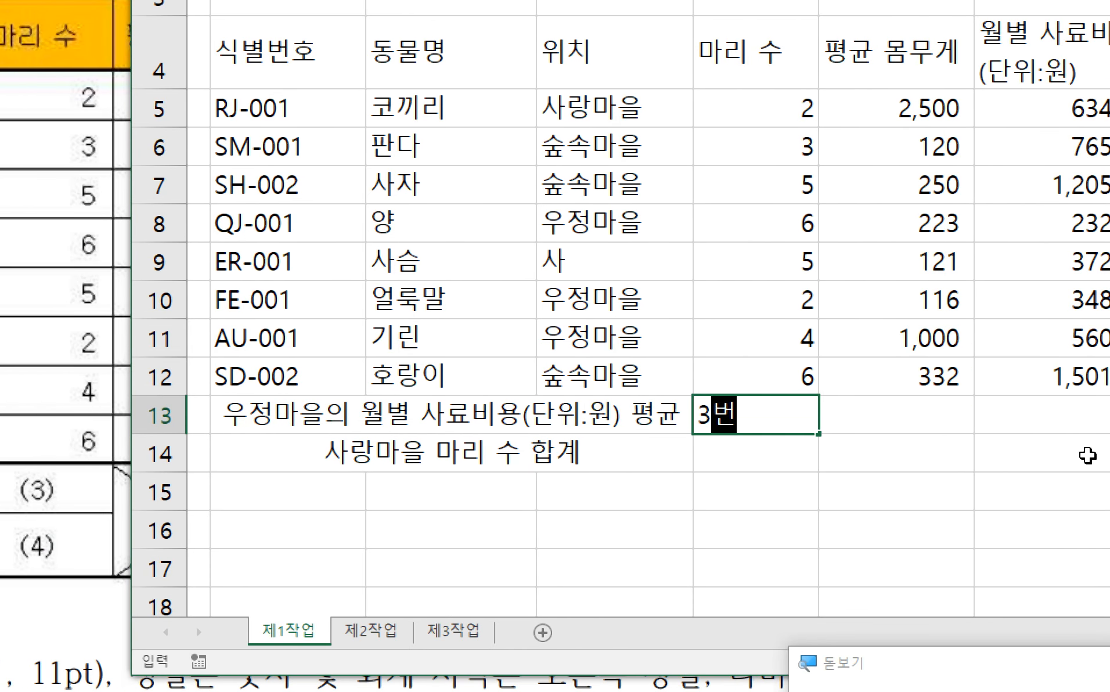
type(" 함수")
key("Return")
type("4버 함")
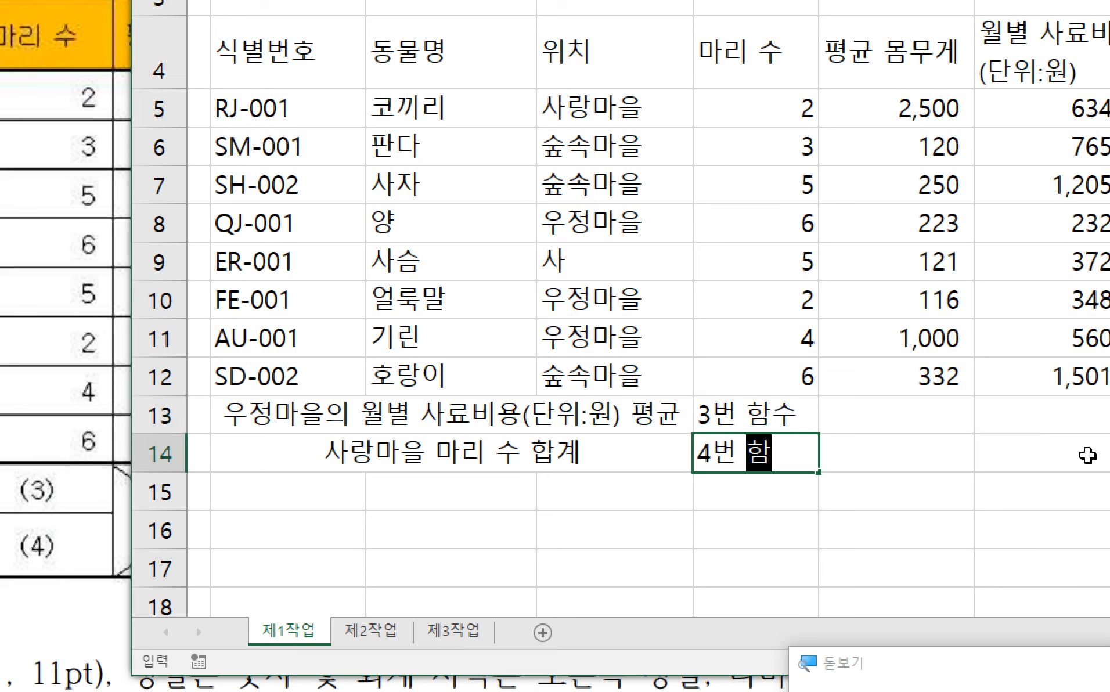
type("수")
- Uncover the PDF's column F and merge and center cells F13:F14
key("Right")
key("Right")
key("Up")
key("Left")
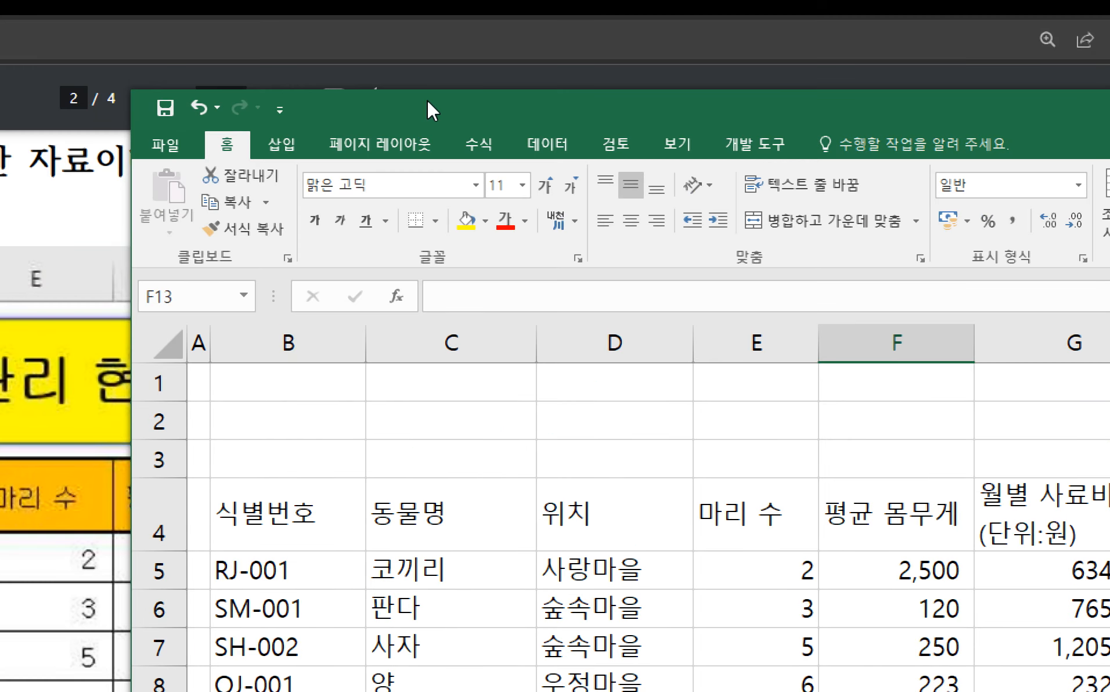
left_click_drag(426, 102, 515, 102)
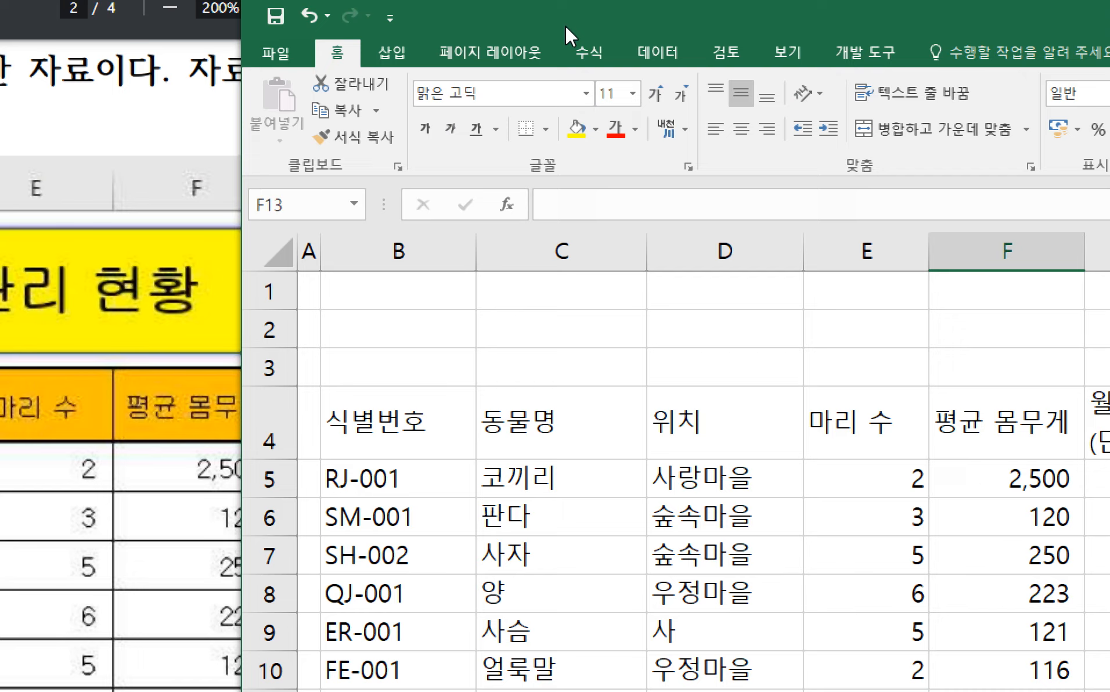
left_click_drag(566, 27, 647, 27)
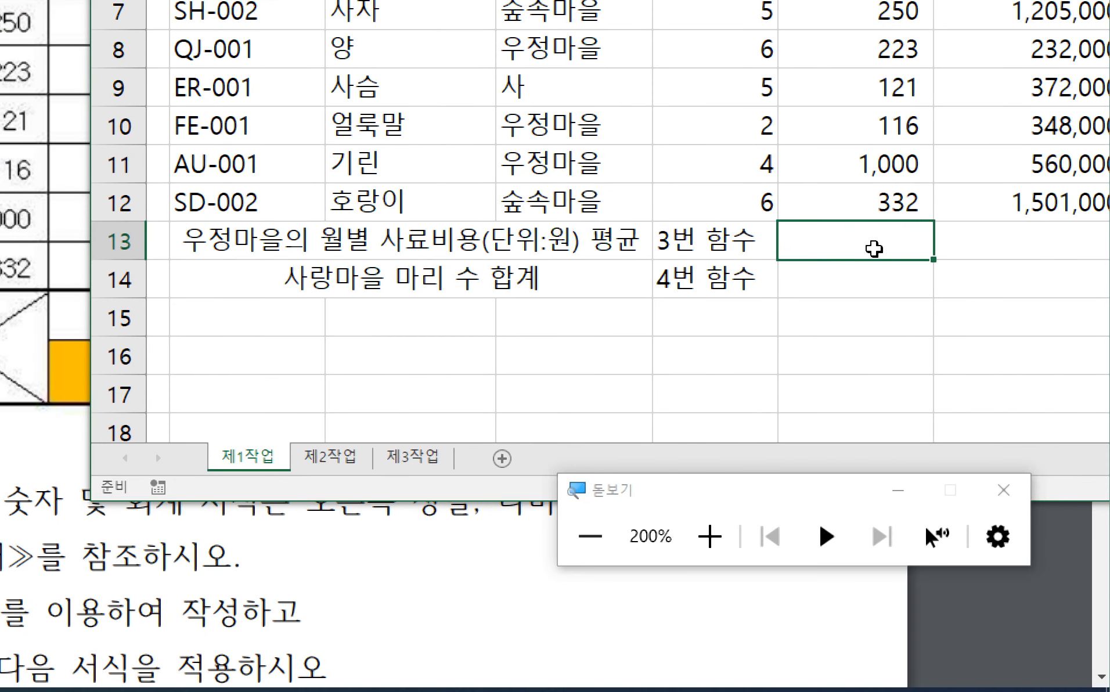
left_click_drag(874, 248, 863, 278)
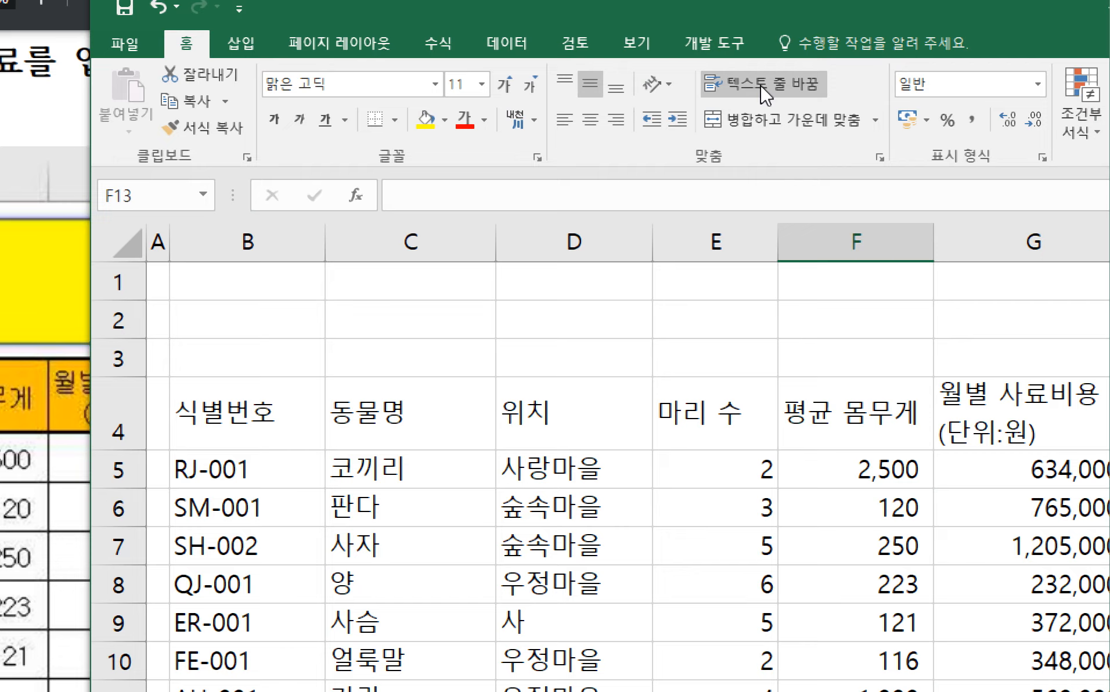
left_click(755, 120)
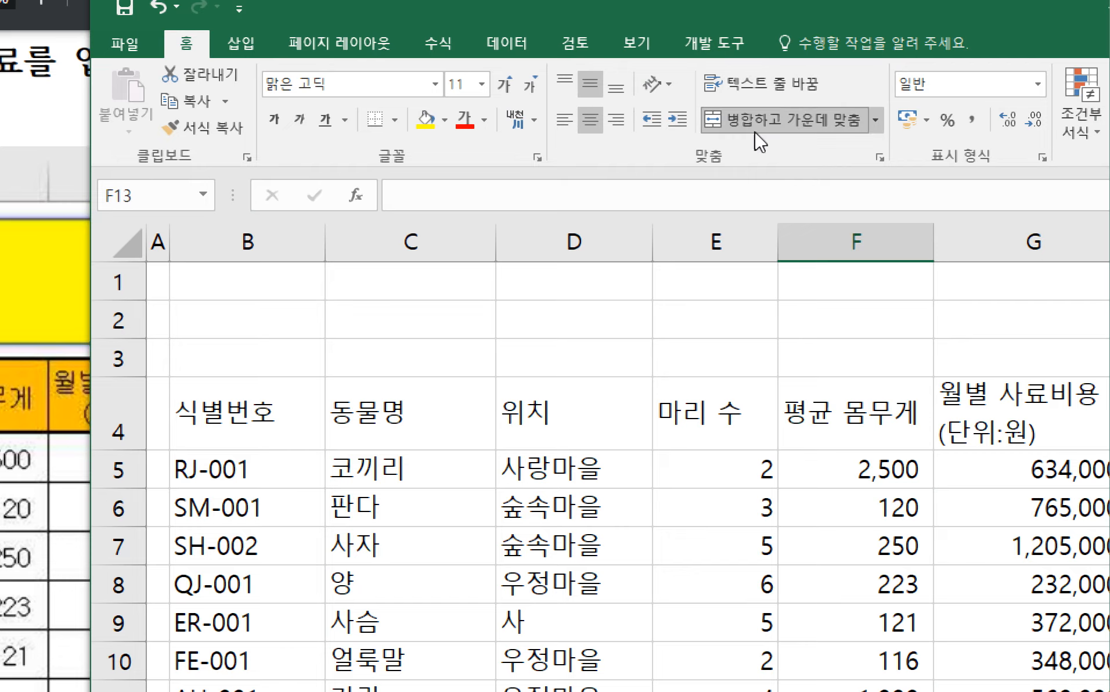
- Add both diagonal borders to the merged cell F13:F14 so they form an X
right_click(840, 219)
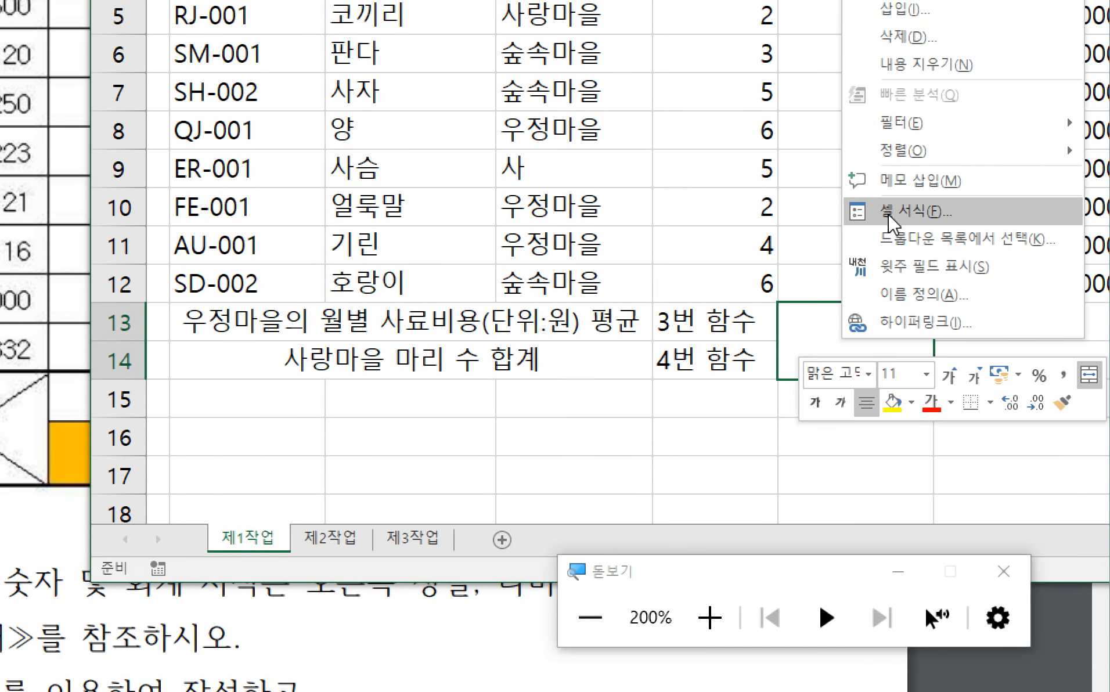
left_click(911, 91)
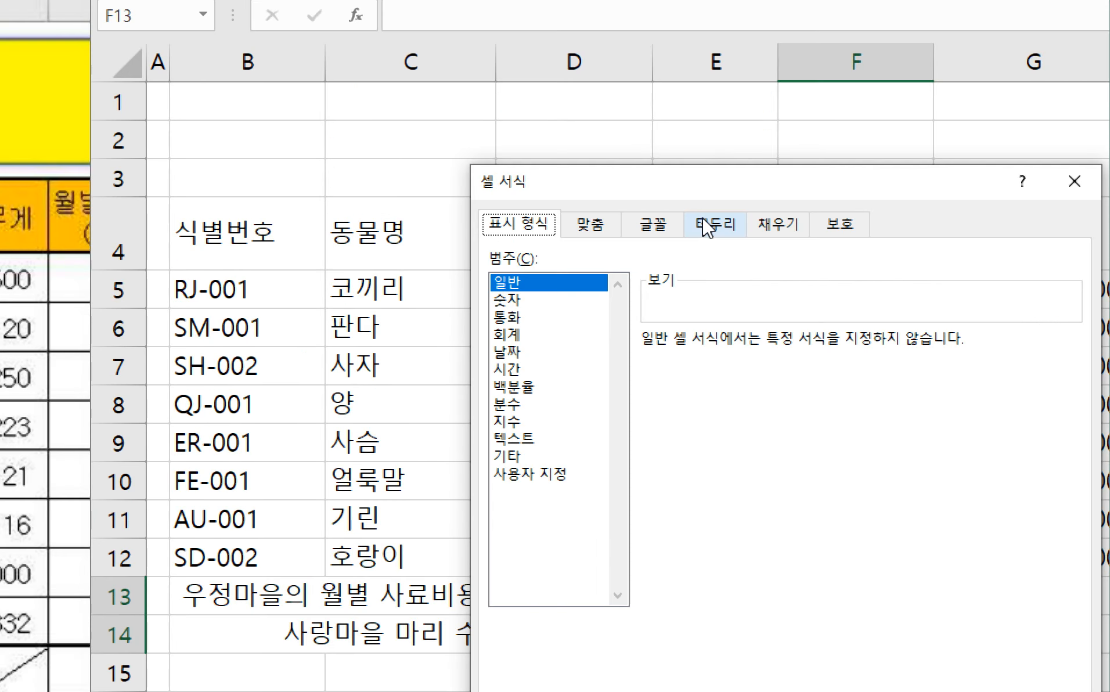
left_click(705, 226)
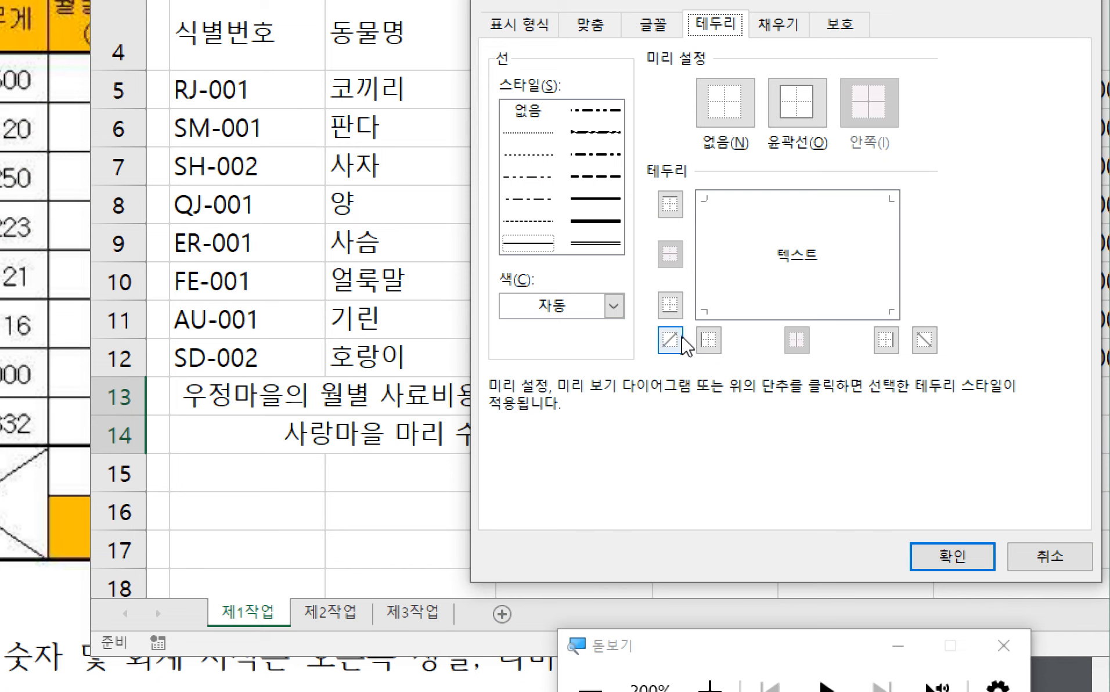
left_click(670, 340)
left_click(924, 340)
left_click(933, 562)
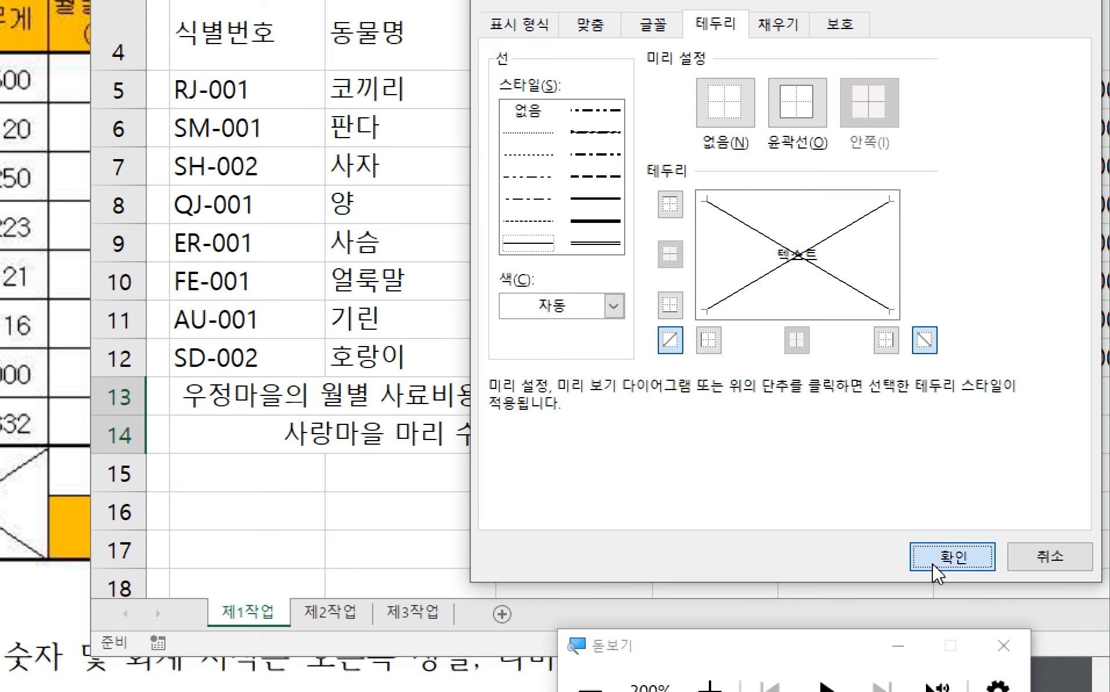
- Select G13 and arrange the Excel window below the PDF's summary rows so columns G to J can be read
left_click(979, 403)
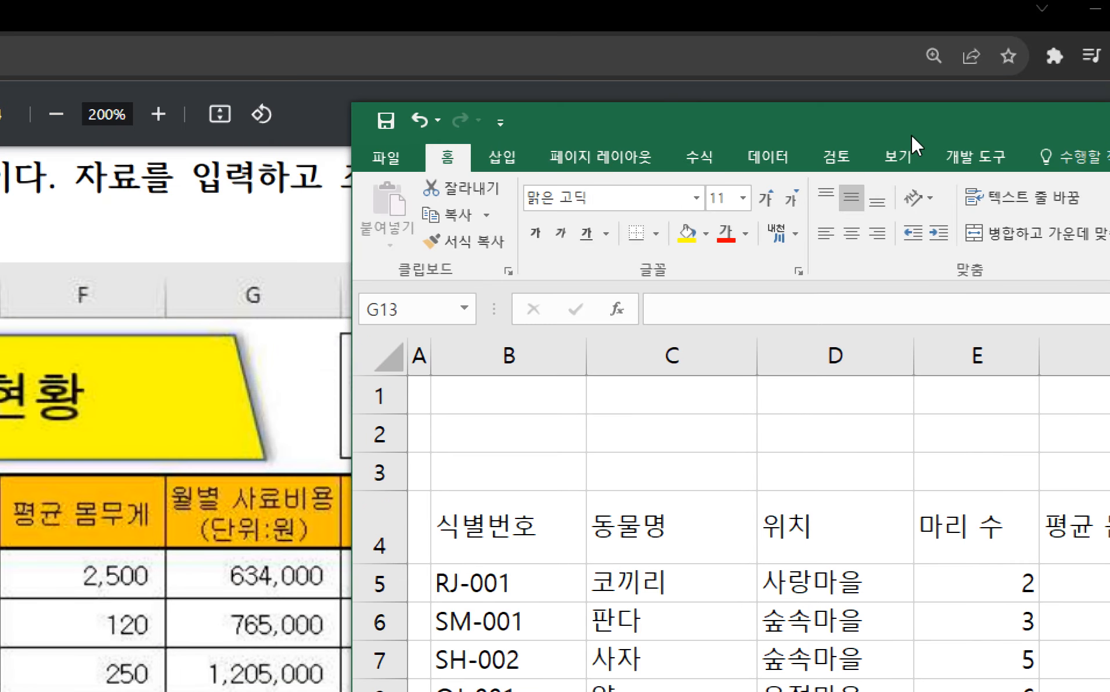
left_click_drag(911, 136, 0, 469)
left_click(424, 308)
scroll(446, 484, "down", 5)
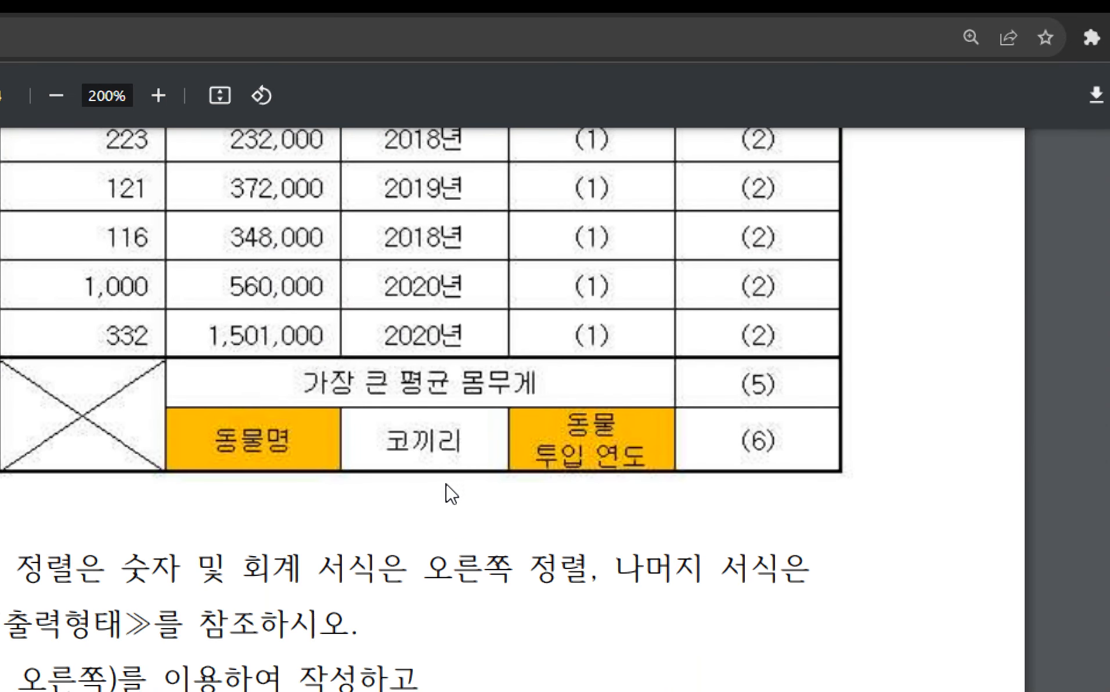
scroll(446, 484, "down", 2)
scroll(435, 490, "up", 1)
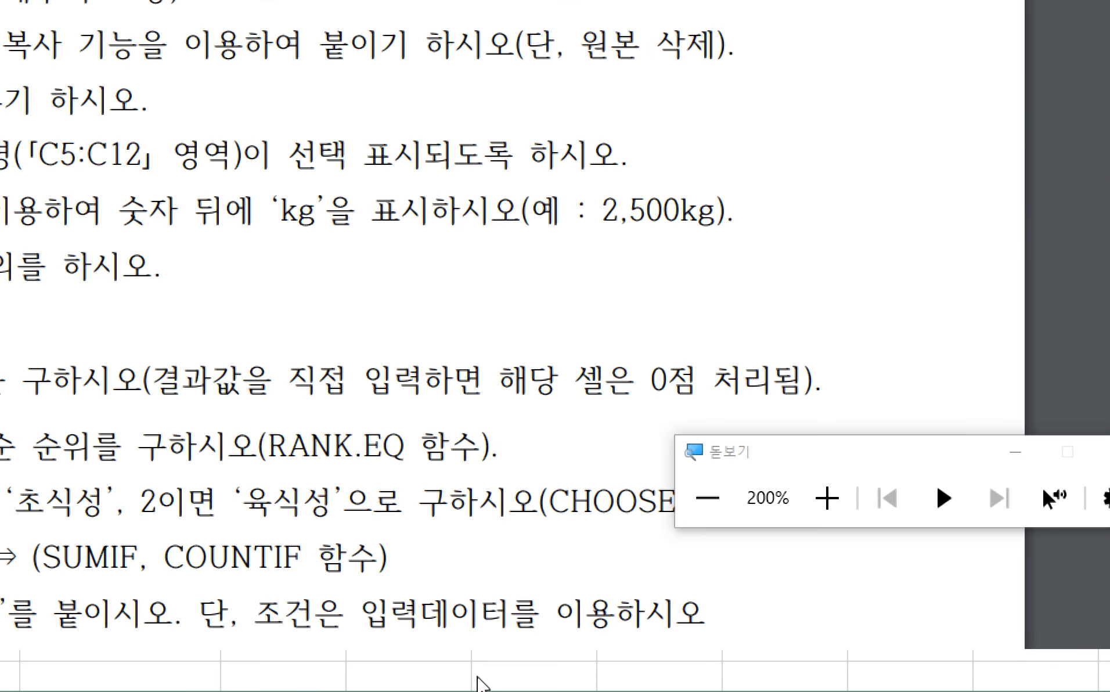
left_click(359, 661)
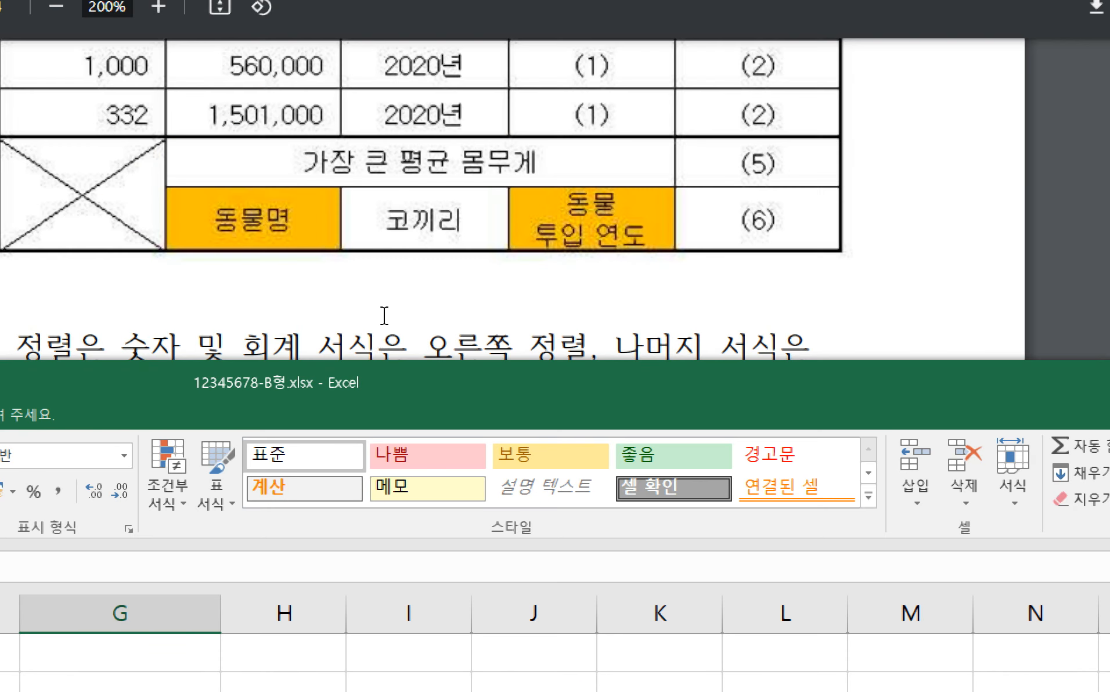
left_click_drag(382, 384, 479, 276)
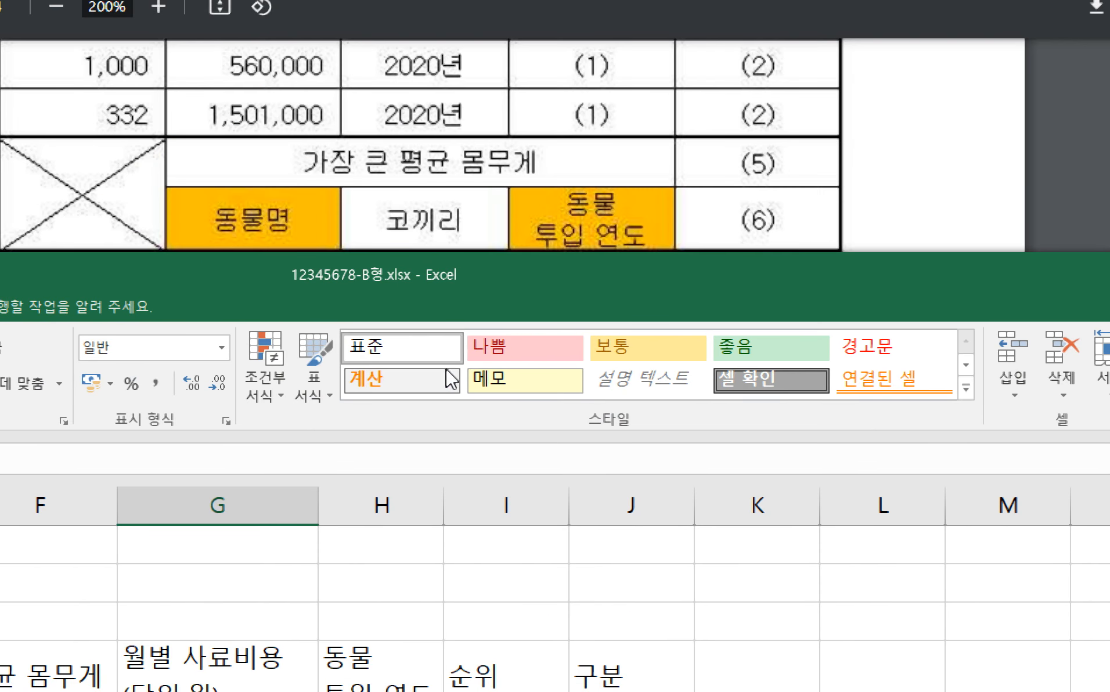
scroll(656, 562, "down", 2)
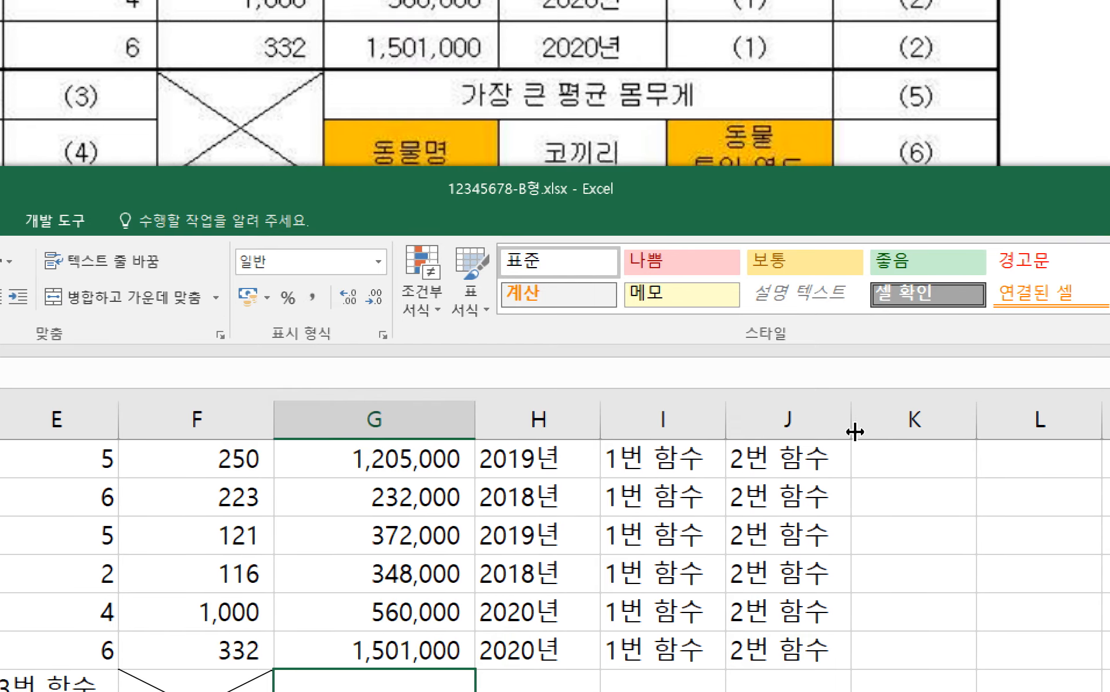
- Enter the label 가장 큰 평균 몸무게 in G13
type("가장 큰 ")
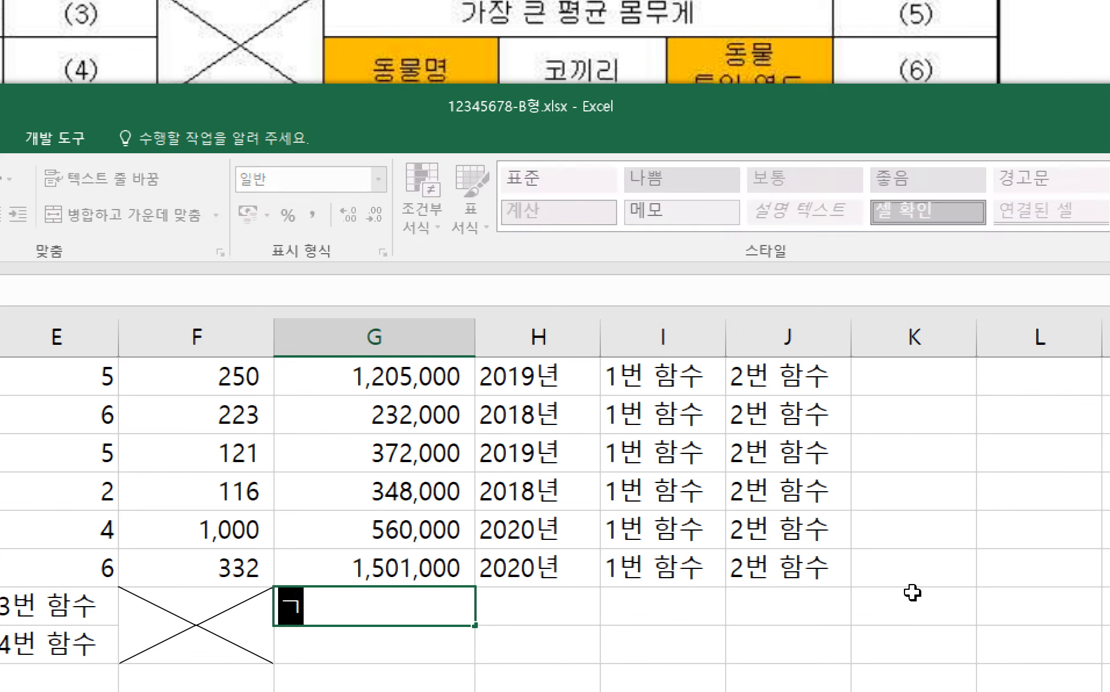
type("평균 몸무게")
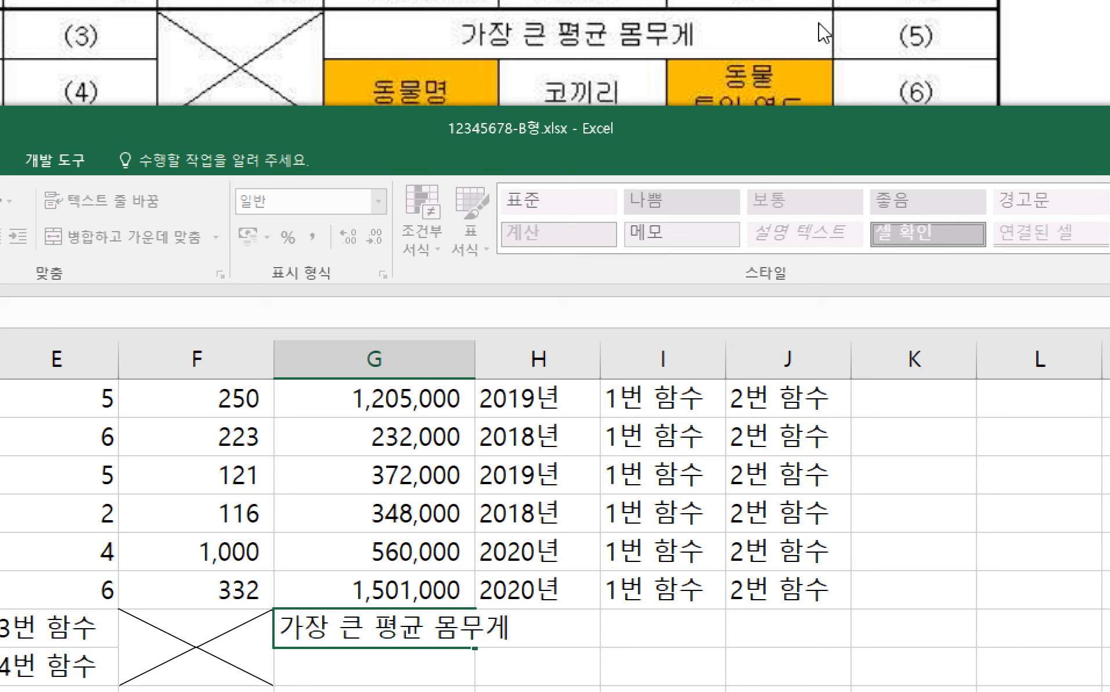
key("Return")
key("Up")
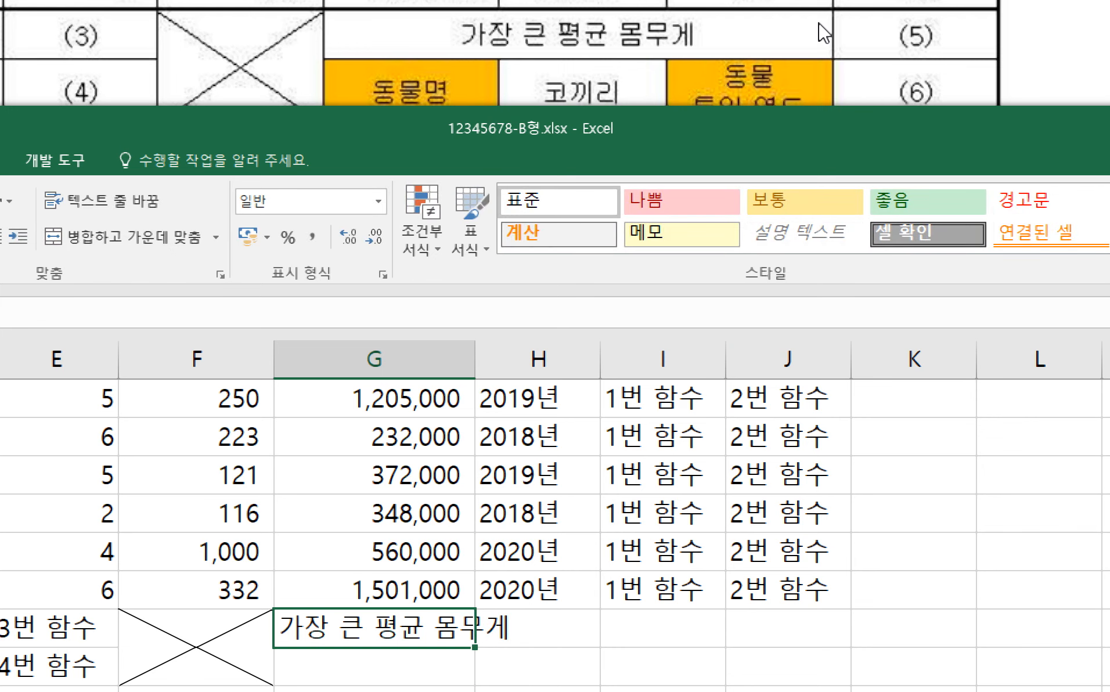
- Merge and center cells G13:I13 for the 가장 큰 평균 몸무게 label
key("shift+Right")
key("shift+Right")
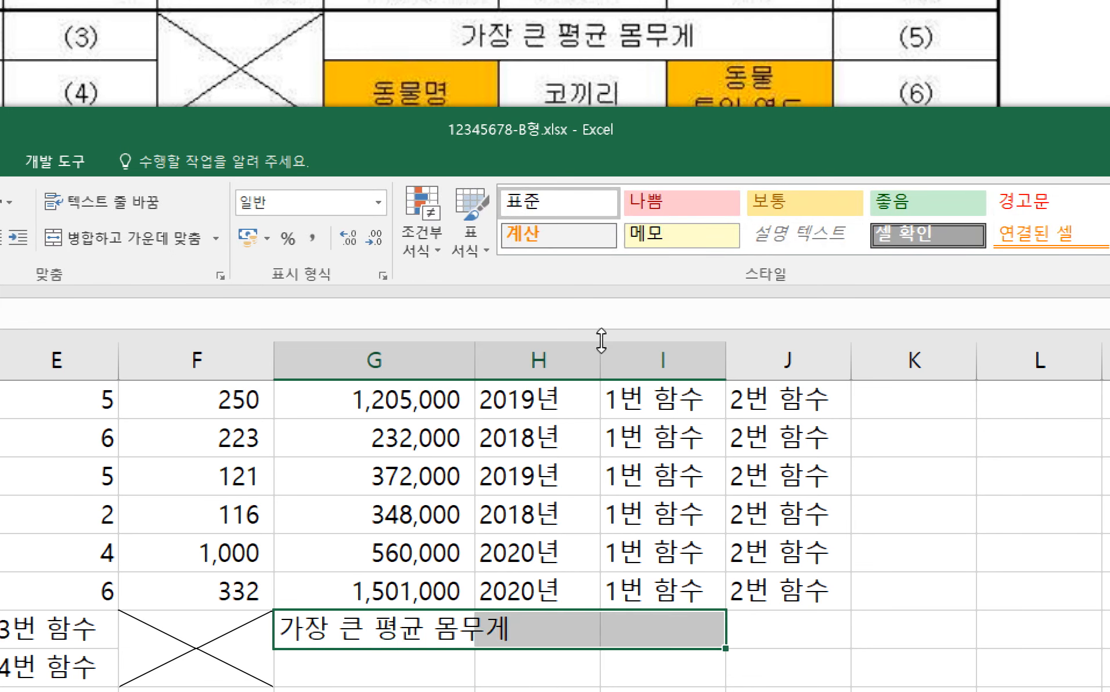
left_click(170, 239)
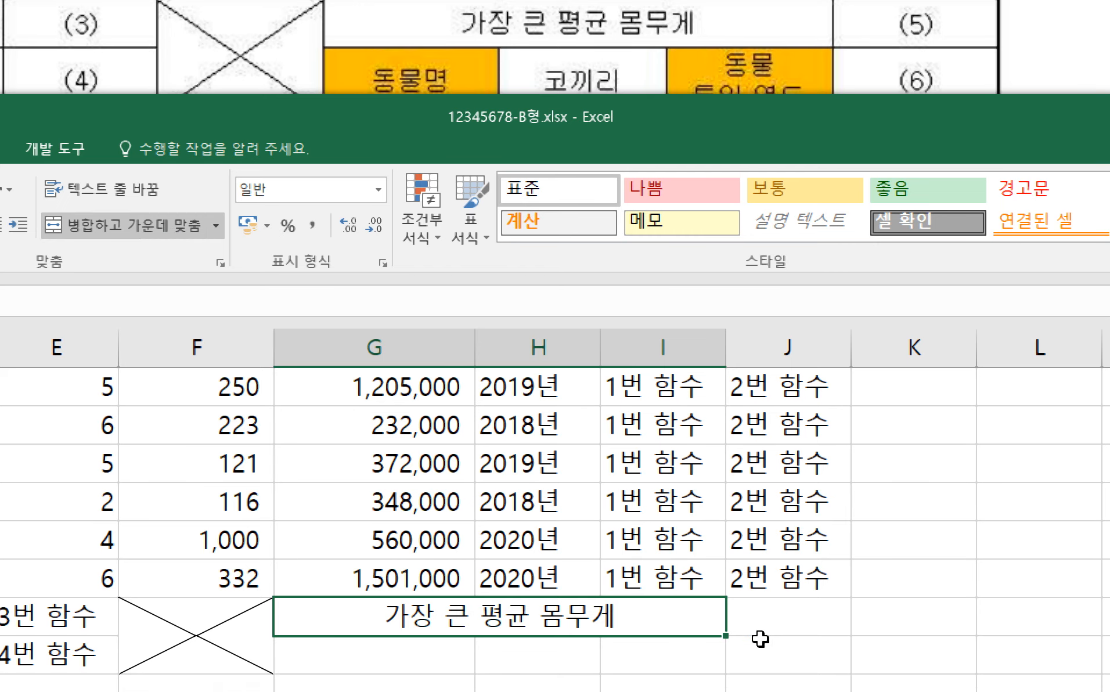
- Enter the function placeholder 5번 함수 in J13
left_click(770, 616)
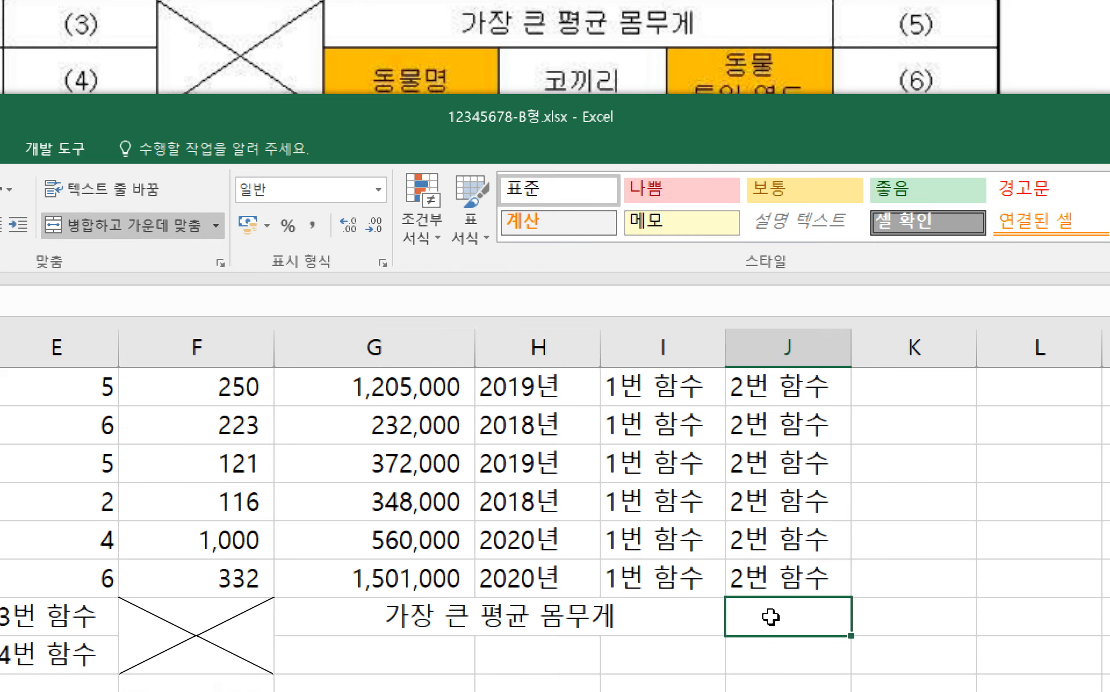
type("5번 함수")
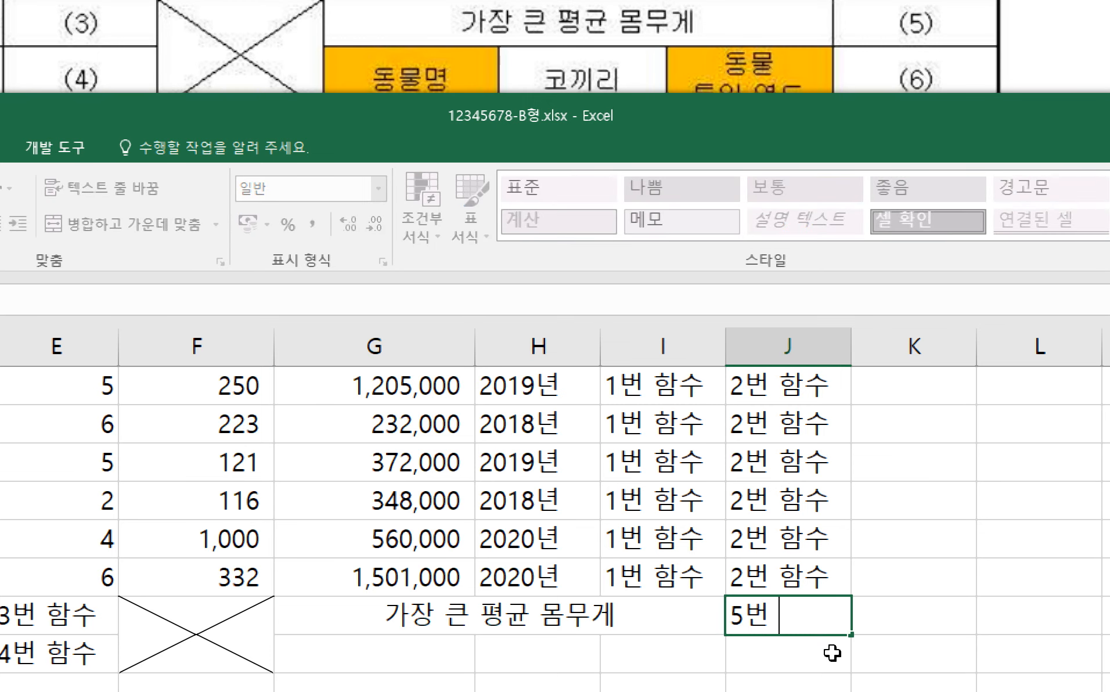
key("Return")
- Enter the label 동물명 in G14, below the merged 가장 큰 평균 몸무게 cell
key("Left")
key("Left")
key("Left")
key("Left")
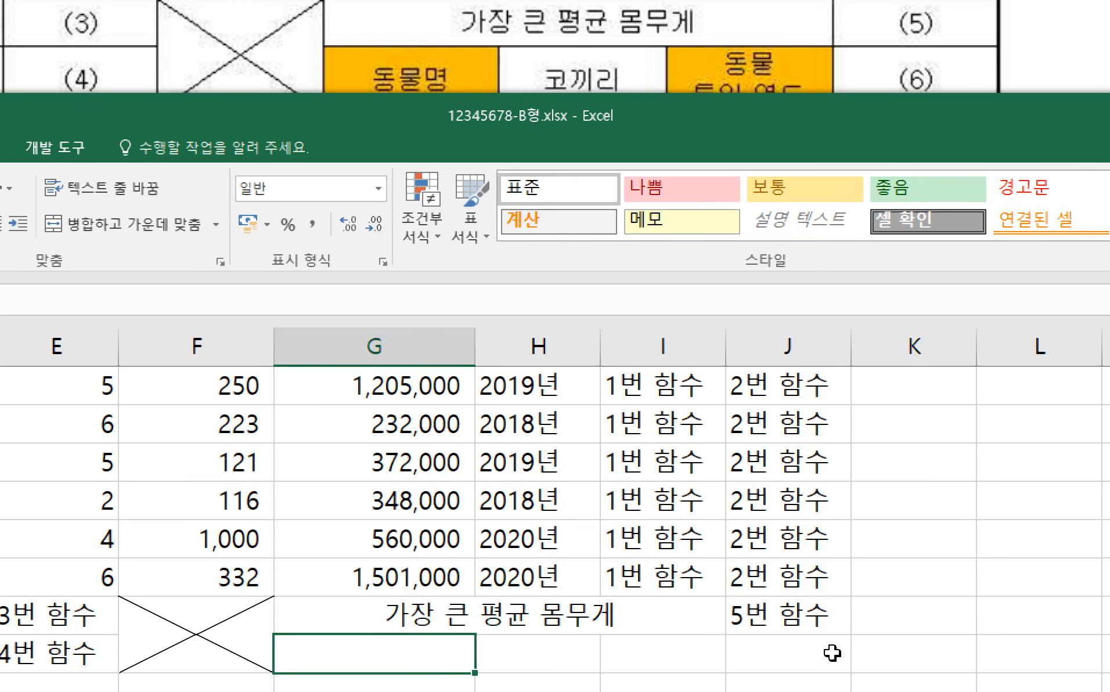
key("Right")
type("동물명")
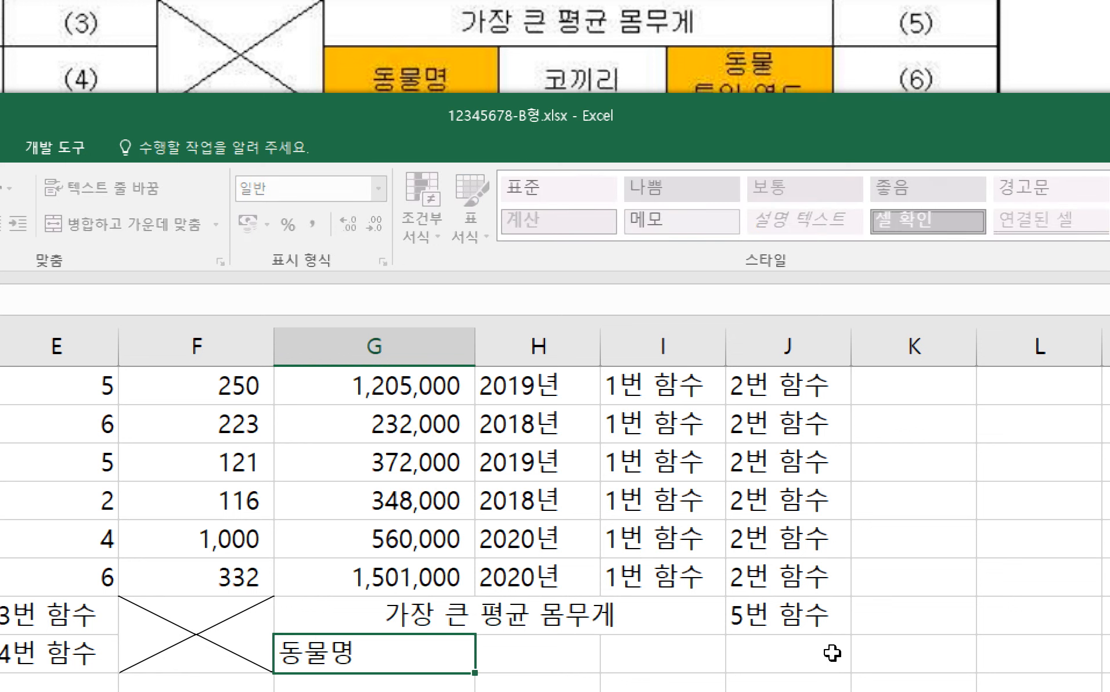
key("Tab")
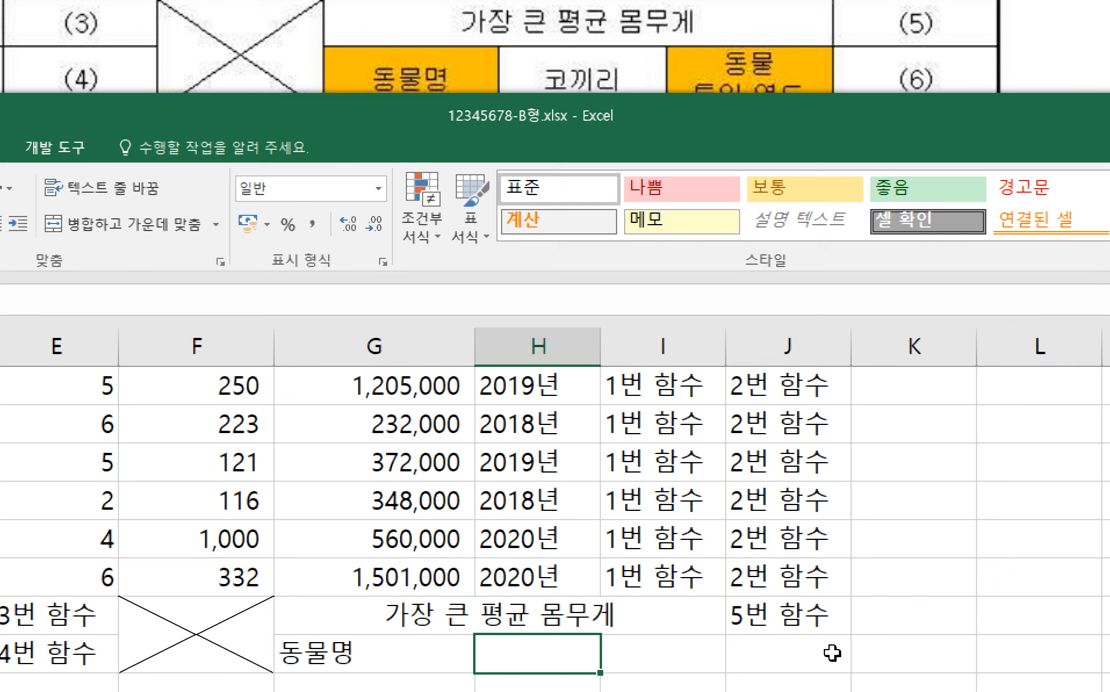
type("데이터 ")
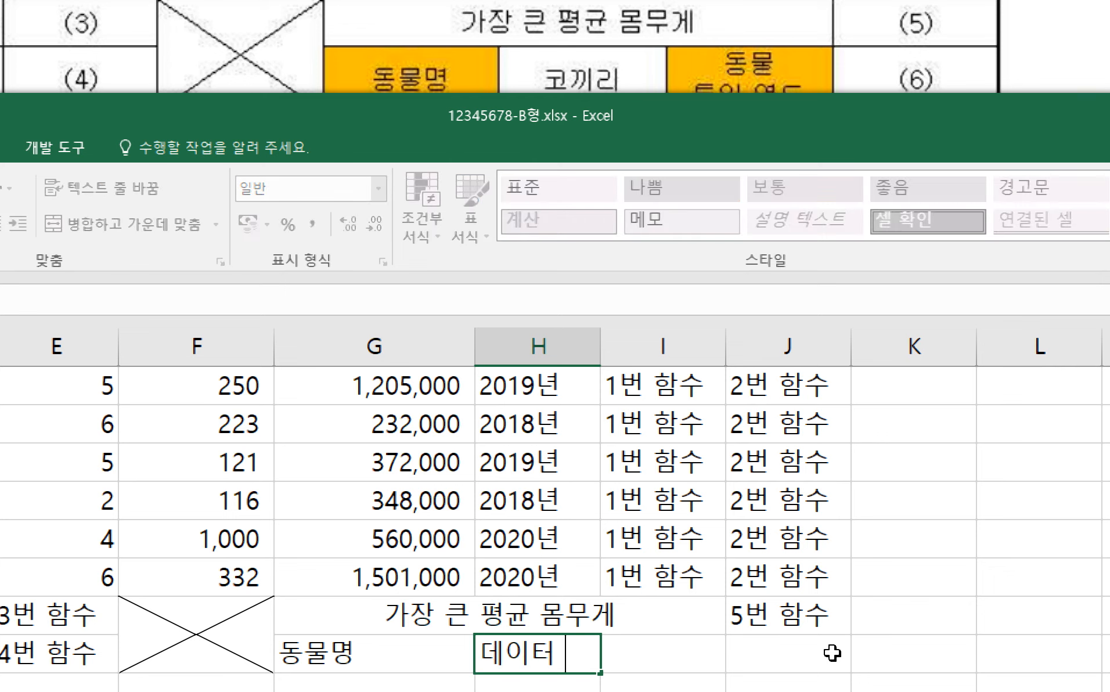
type("유흥성 ")
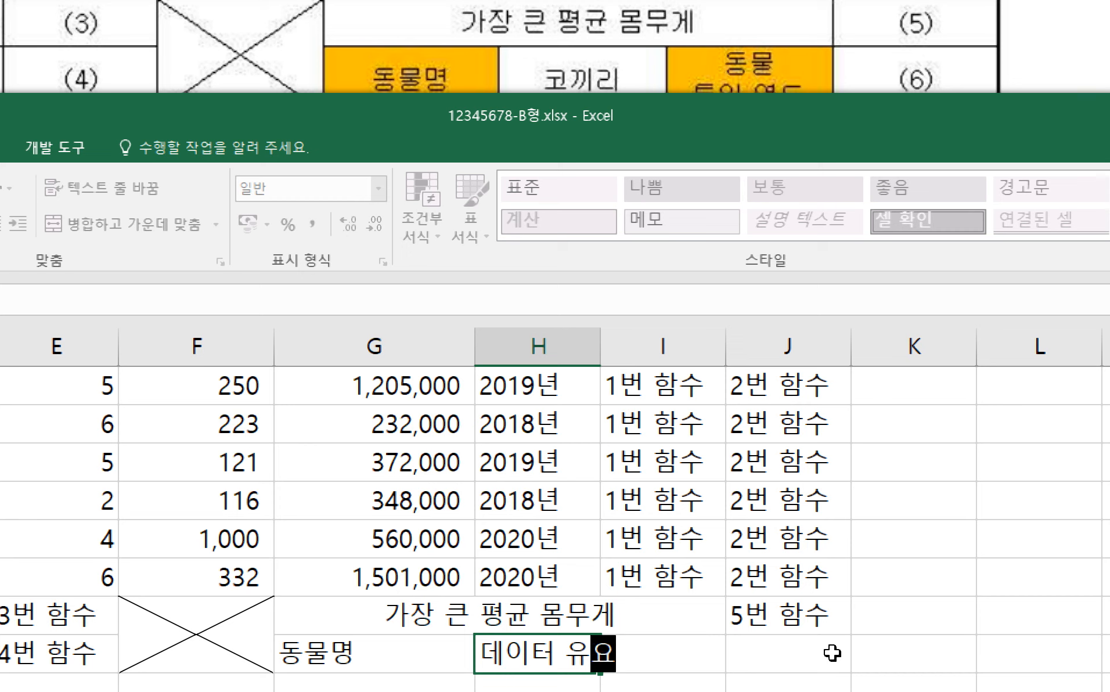
type("성 ㄱ")
type("성 검사문제")
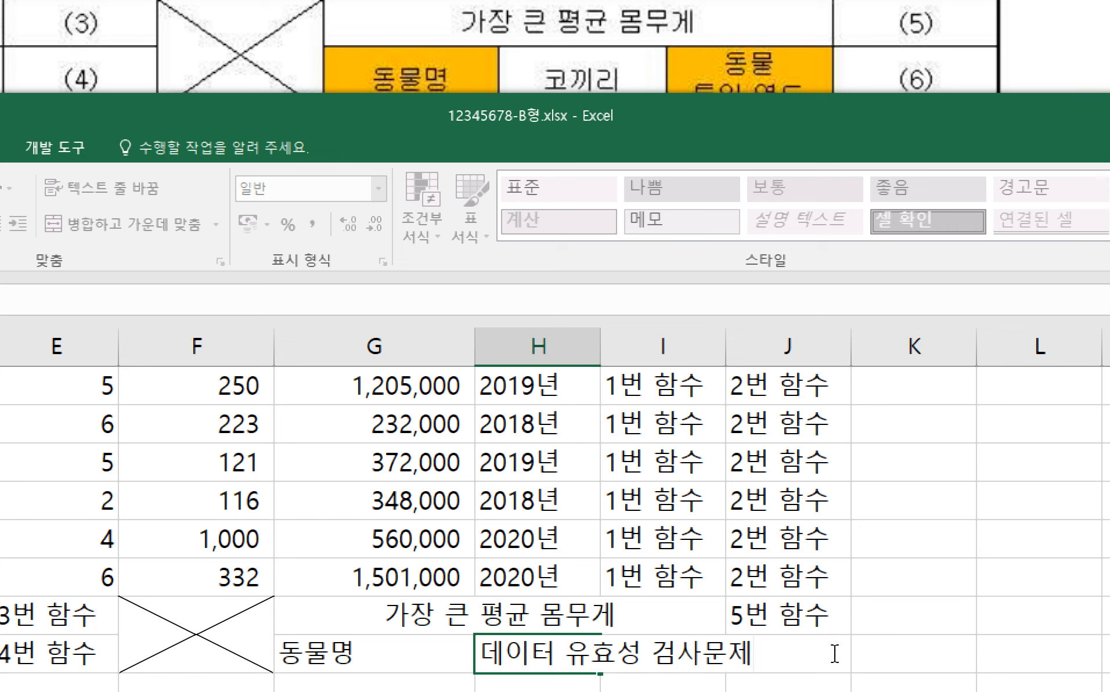
key("Escape")
- Enter the label 동물 투입 연도 in I14, with a line break after 동물
key("Right")
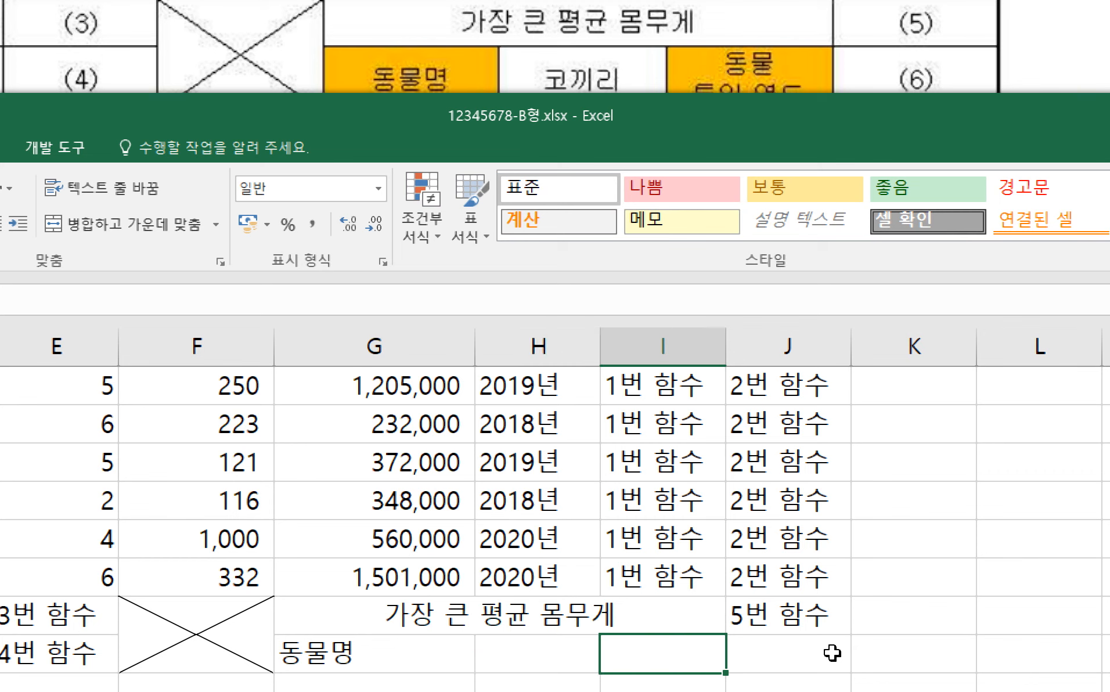
type("동무")
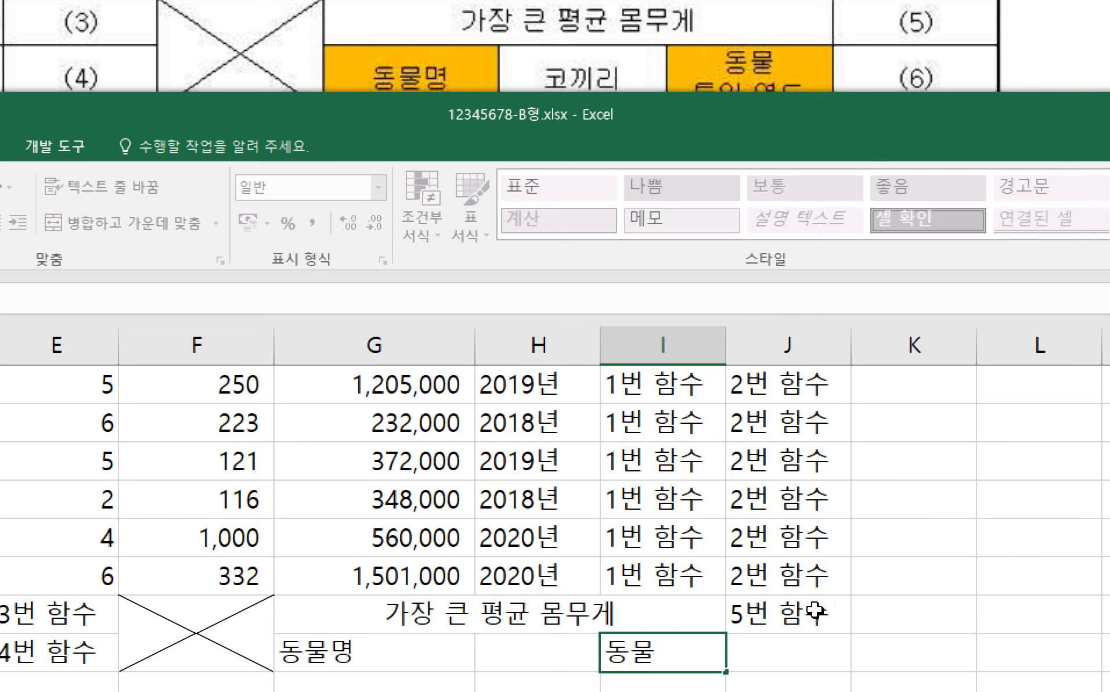
left_click_drag(804, 121, 806, 145)
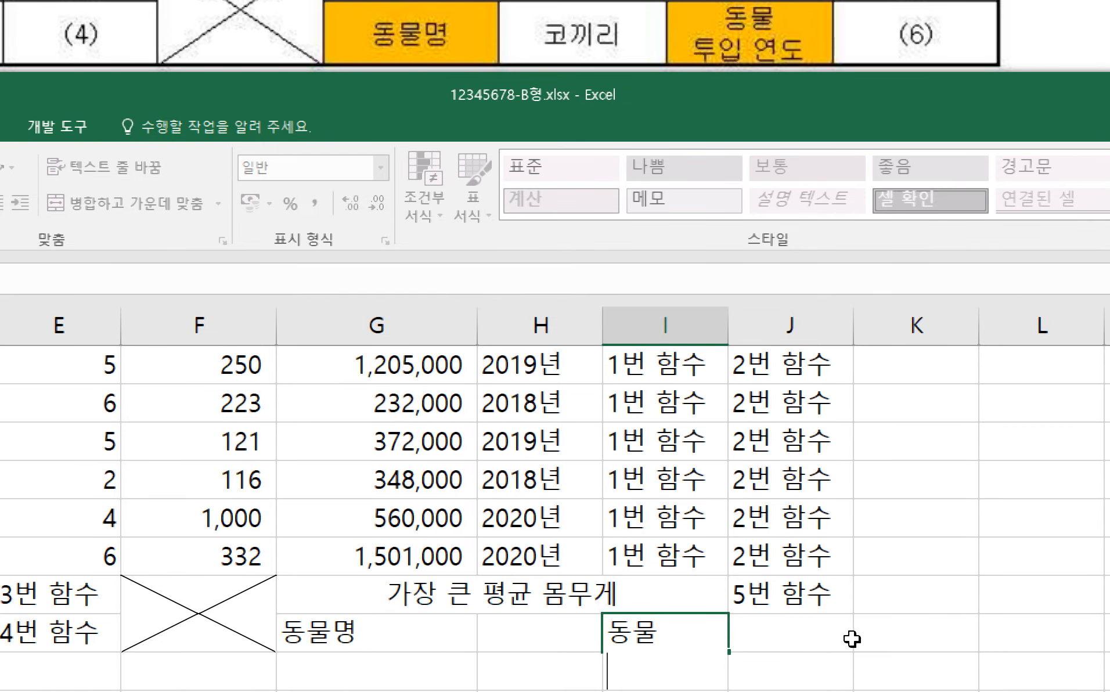
type("투입 연도")
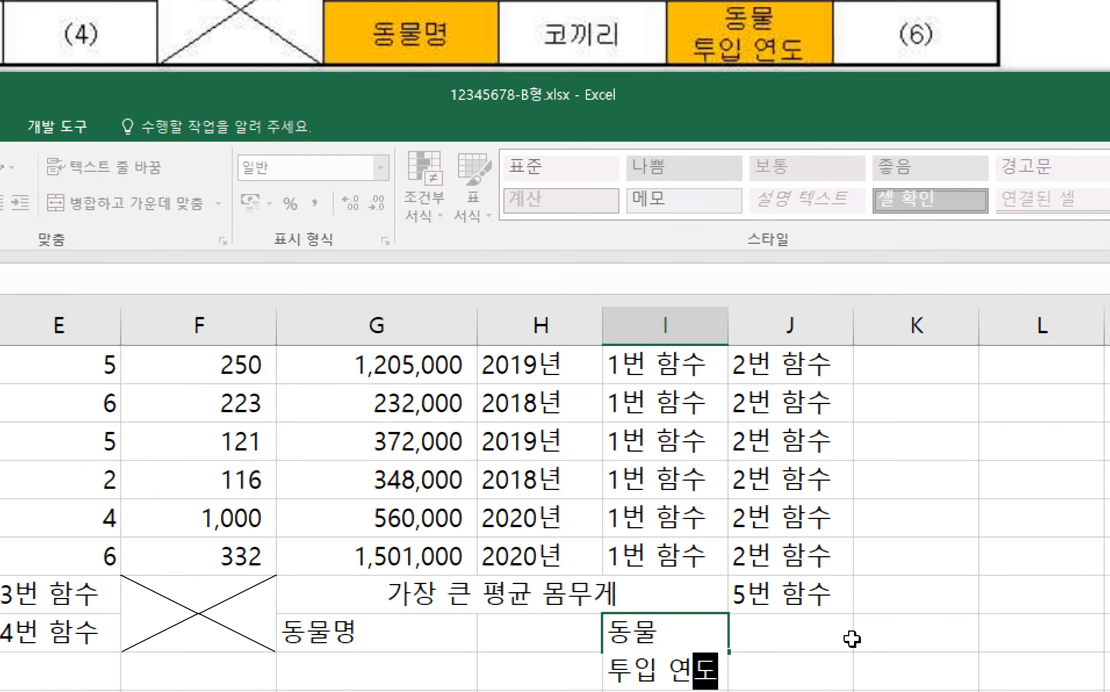
key("Return")
- Center the contents of cells G14:I14 horizontally
key("Up")
key("Left")
key("Left")
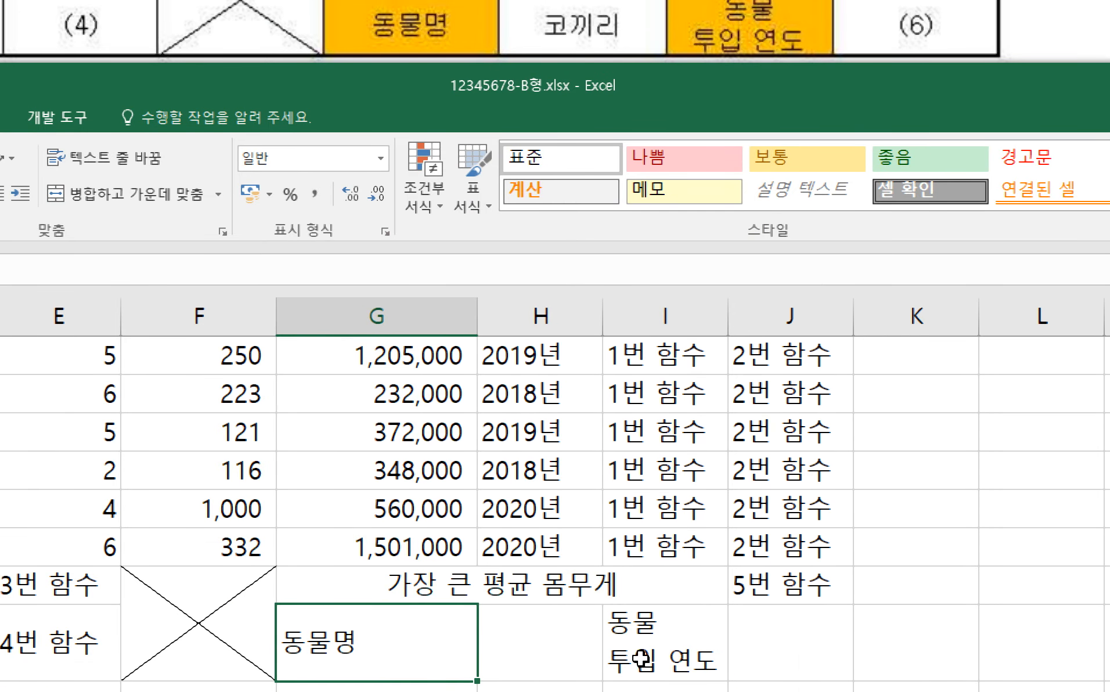
left_click_drag(431, 633, 647, 640)
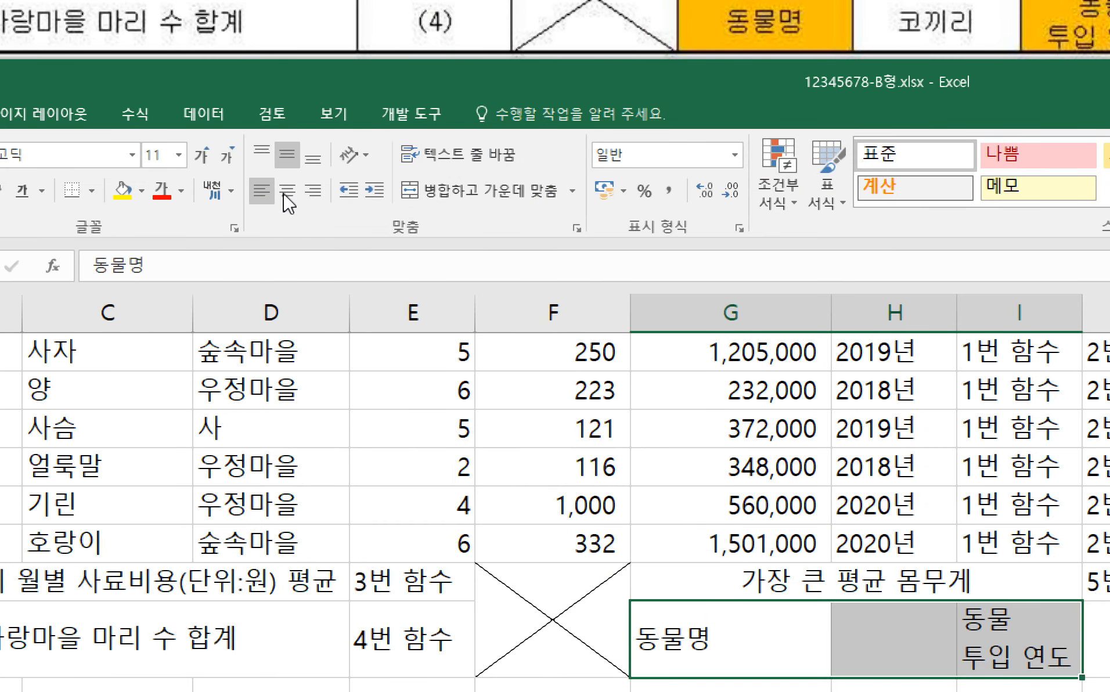
left_click(287, 190)
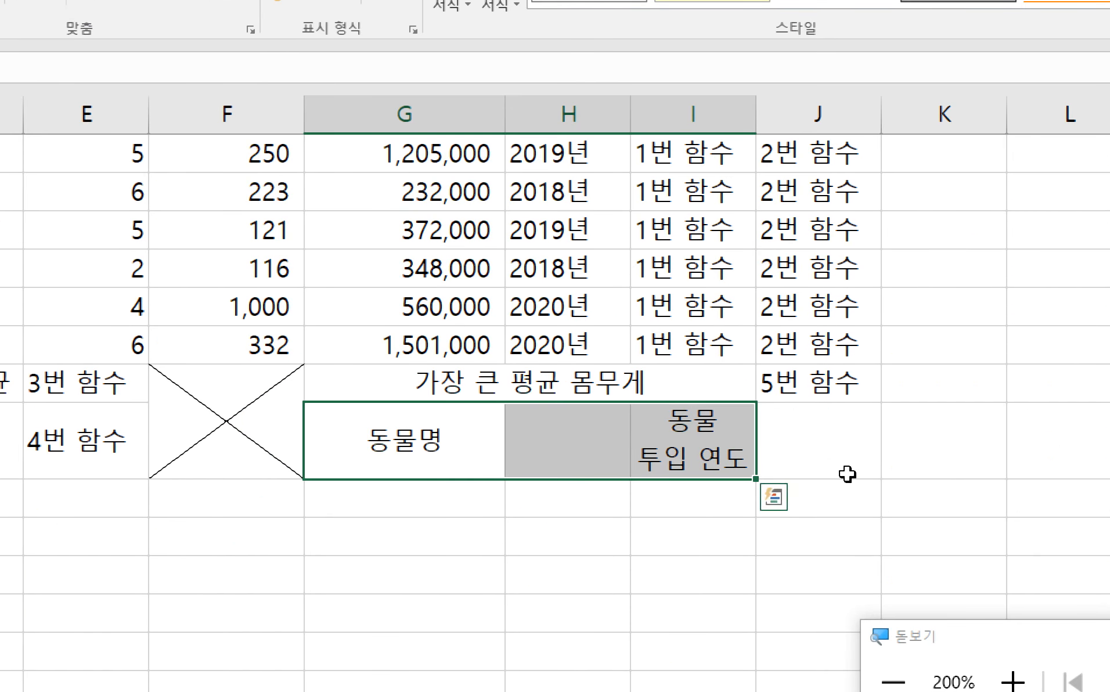
- Enter the function placeholder 6번 함수 in J14
left_click(847, 471)
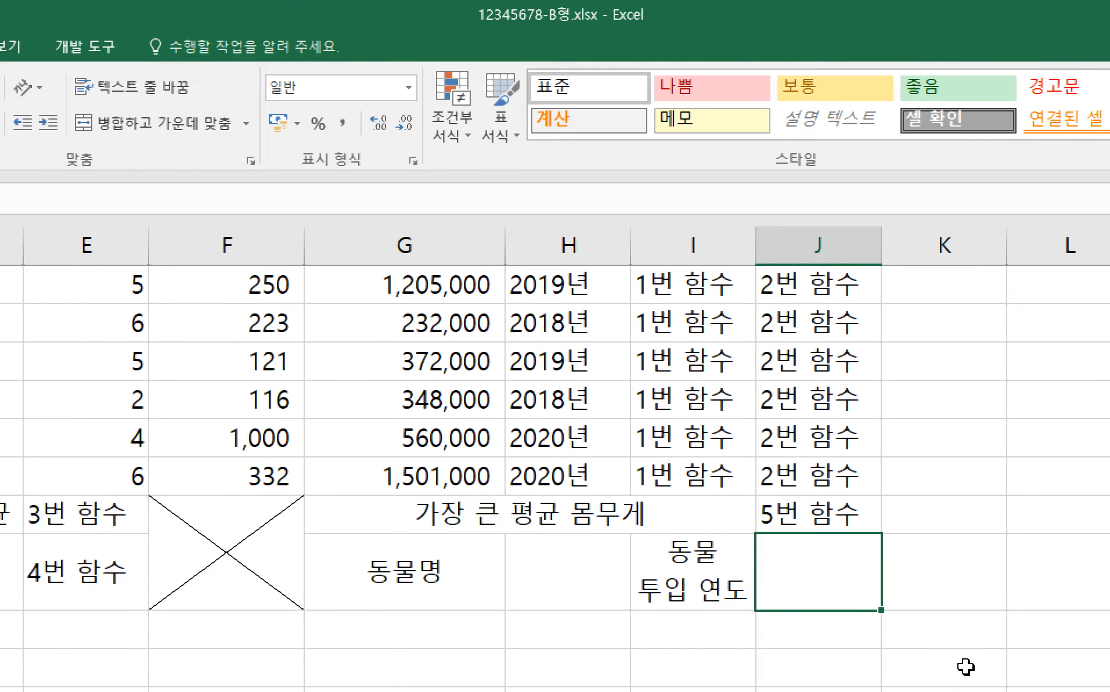
type("6번 ")
type("함수")
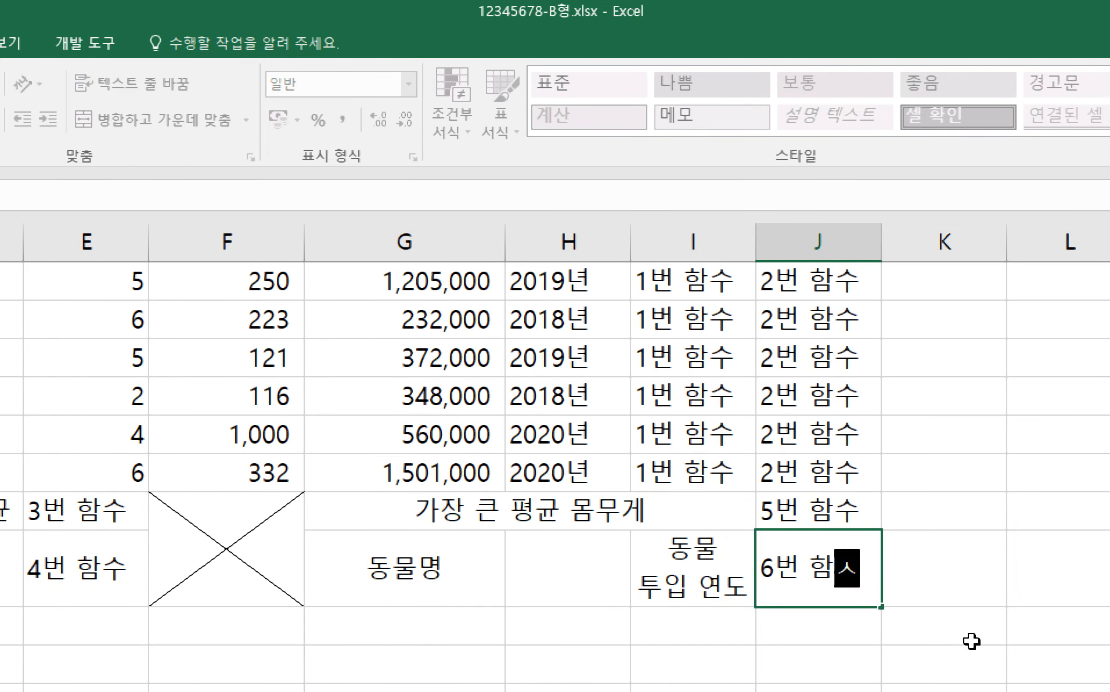
key("Return")
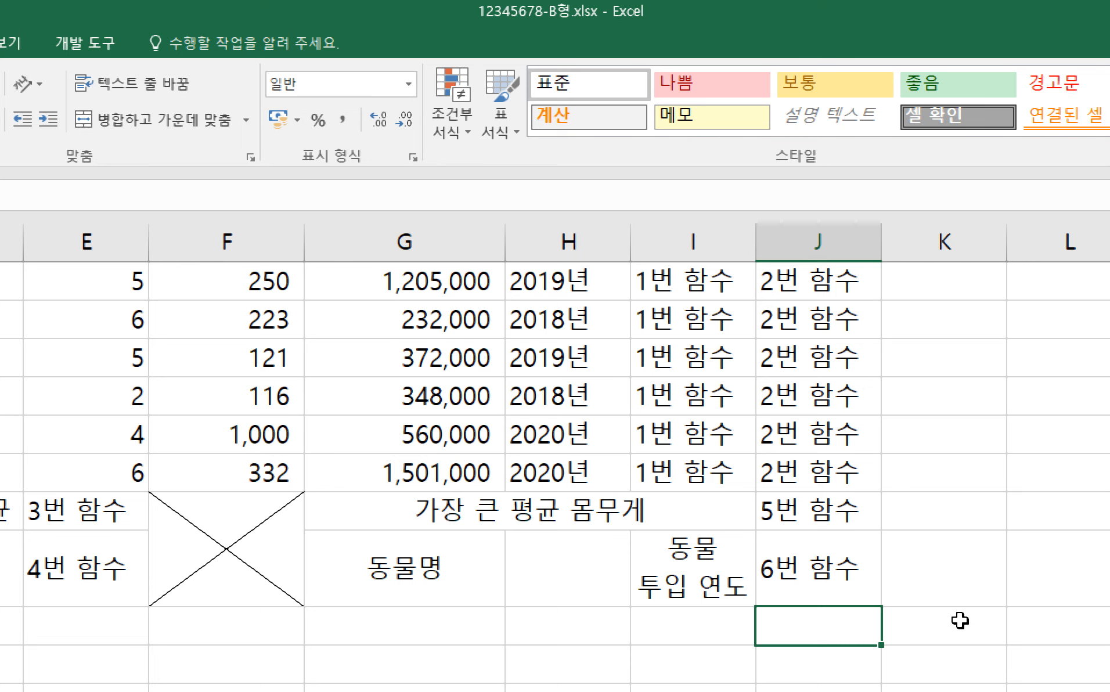
- Switch to the exam PDF and examine the font and alignment requirements in its ≪조건≫ section
scroll(772, 464, "up", 2)
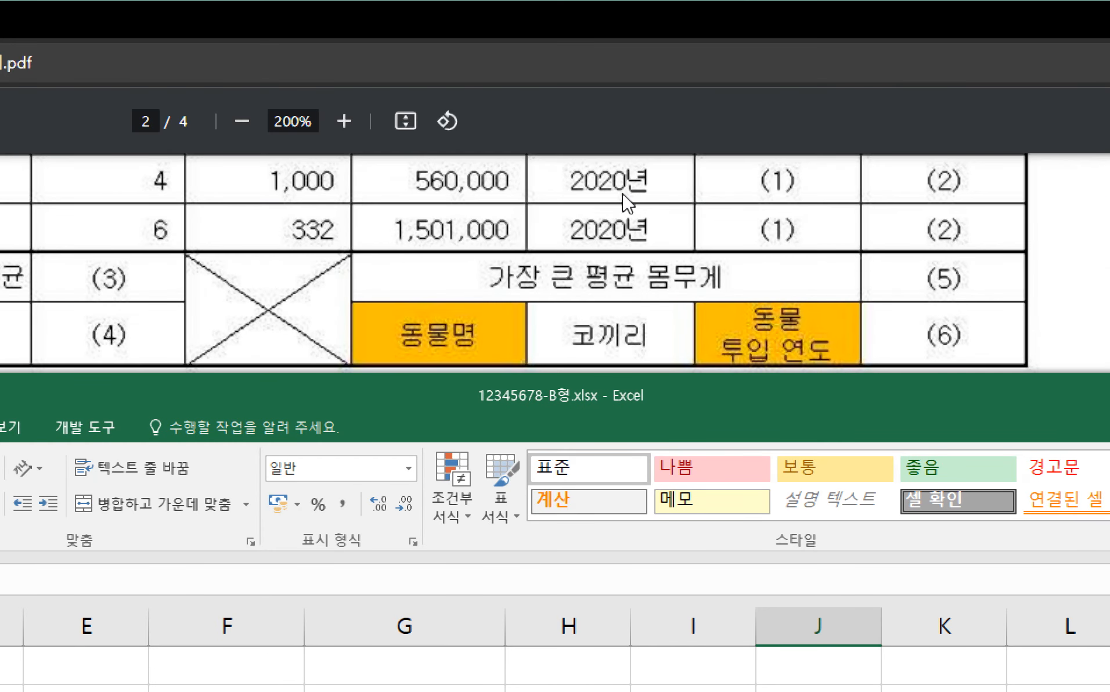
left_click(622, 195)
scroll(609, 481, "down", 2)
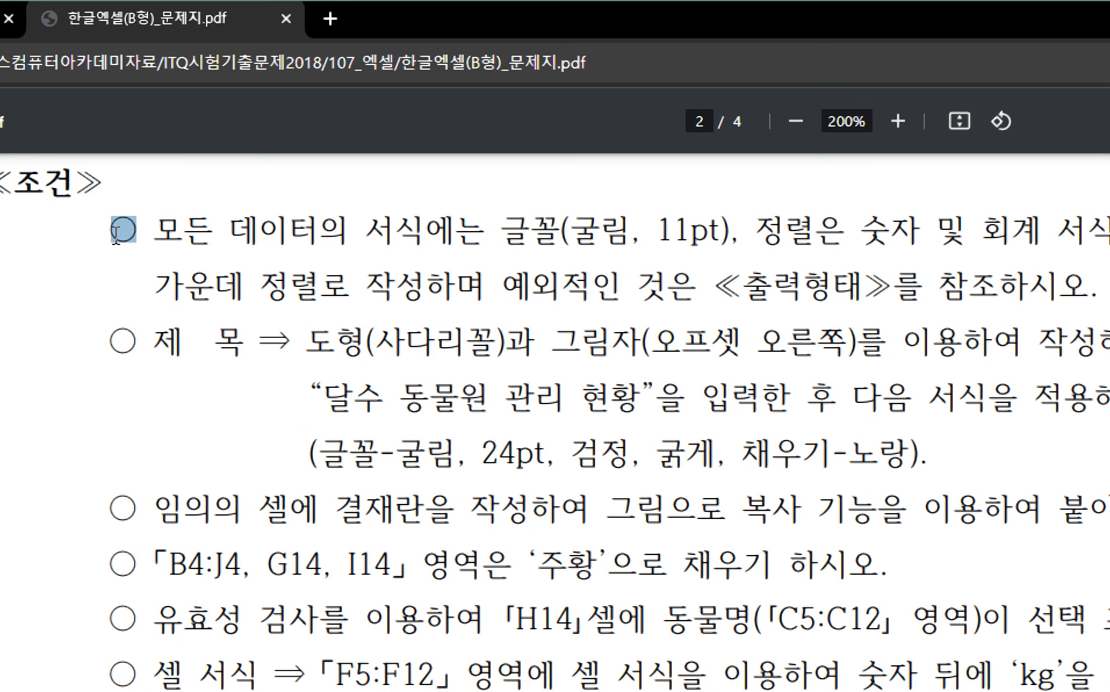
left_click_drag(116, 235, 277, 253)
left_click(276, 253)
left_click_drag(174, 250, 617, 232)
left_click(530, 223)
left_click(548, 228)
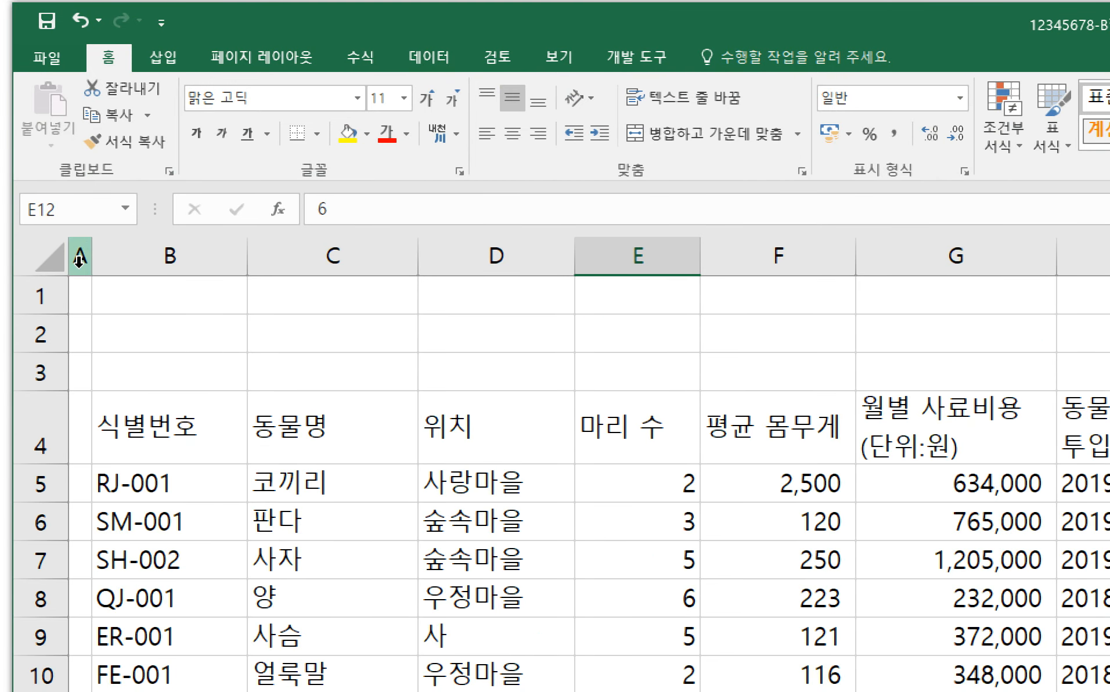
- Return to the Excel workbook and set the font of the entire sheet to 굴림
left_click(43, 256)
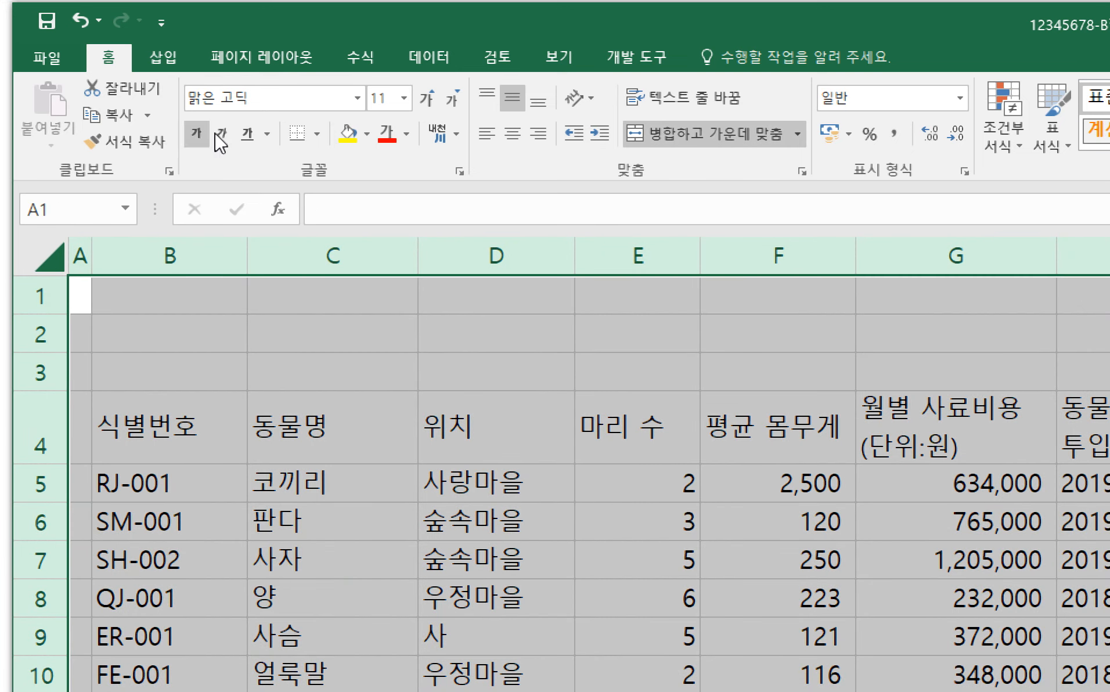
left_click(272, 105)
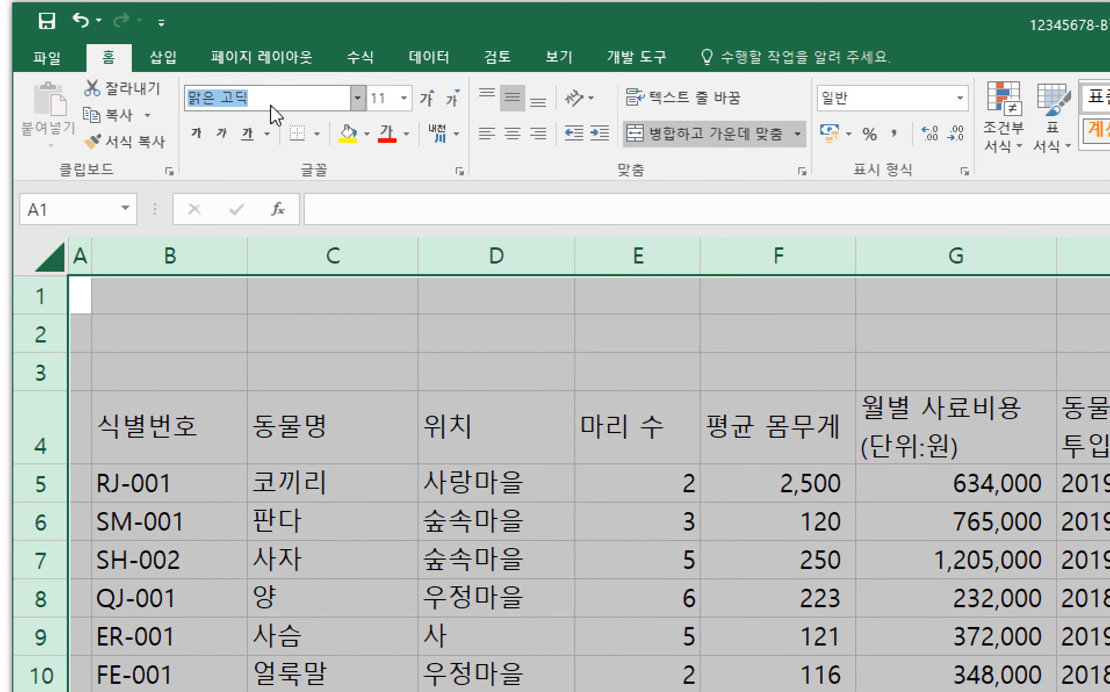
type("구")
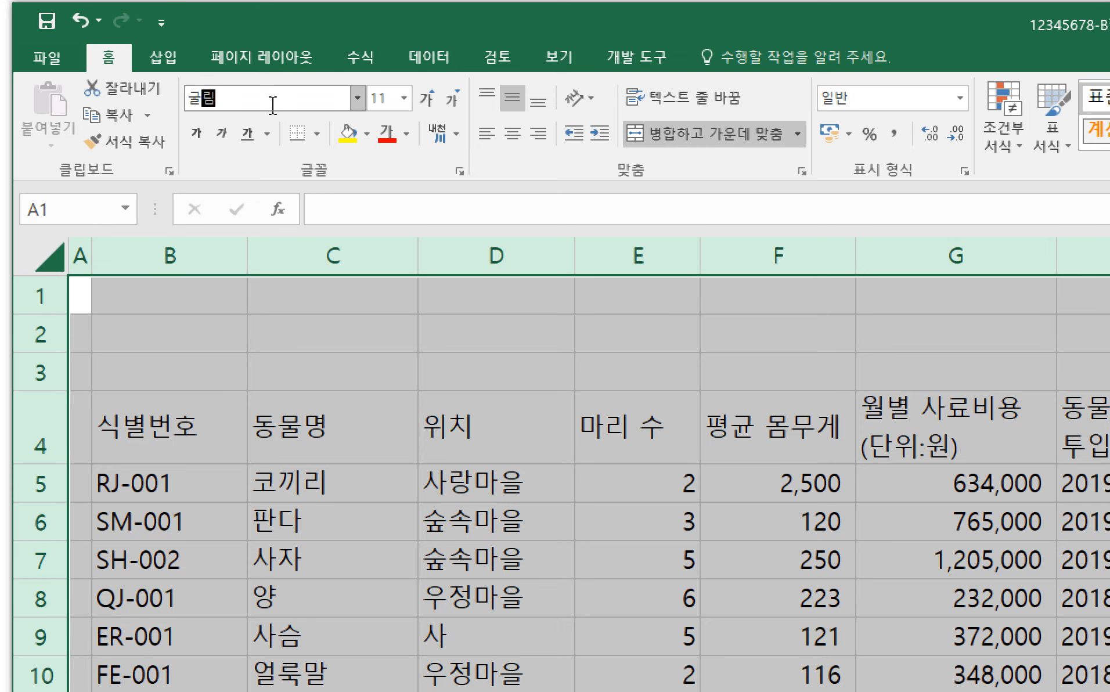
type("림")
key("Return")
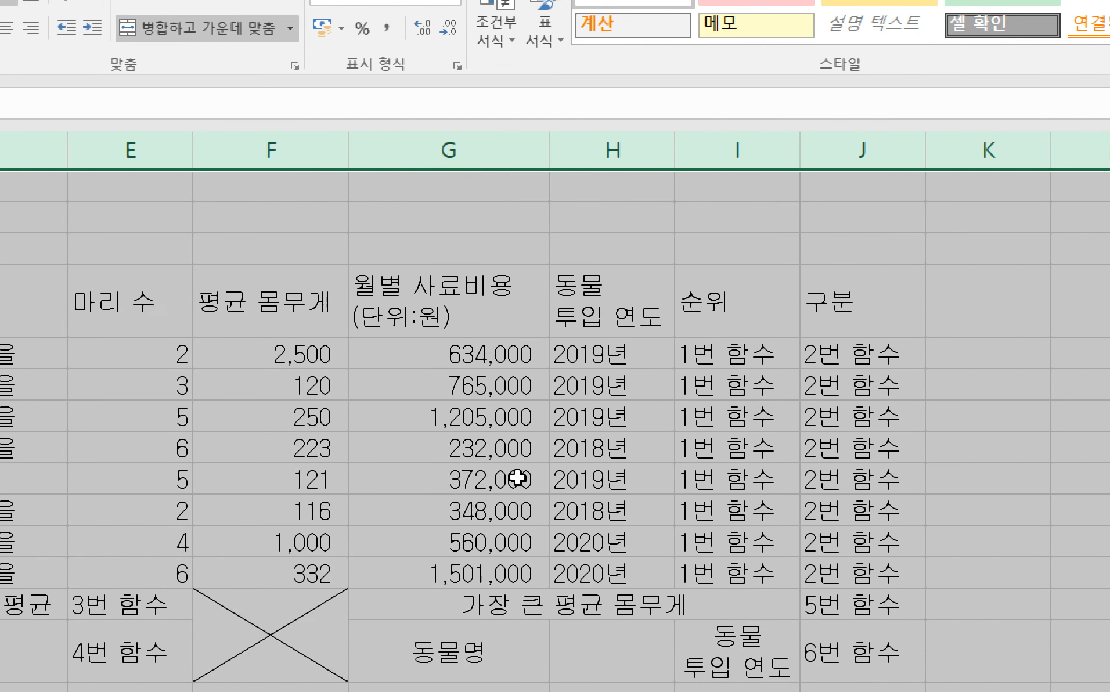
- Apply right alignment to the numeric data in E5:G12
left_click(484, 474)
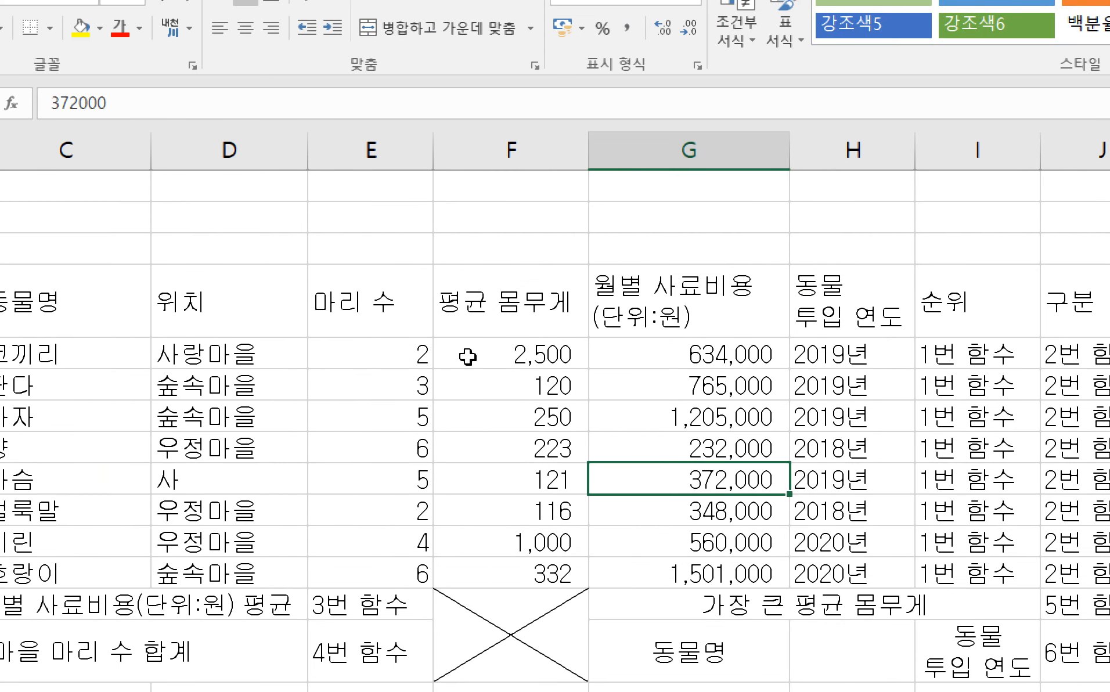
left_click_drag(774, 354, 787, 558)
left_click_drag(409, 557, 410, 566)
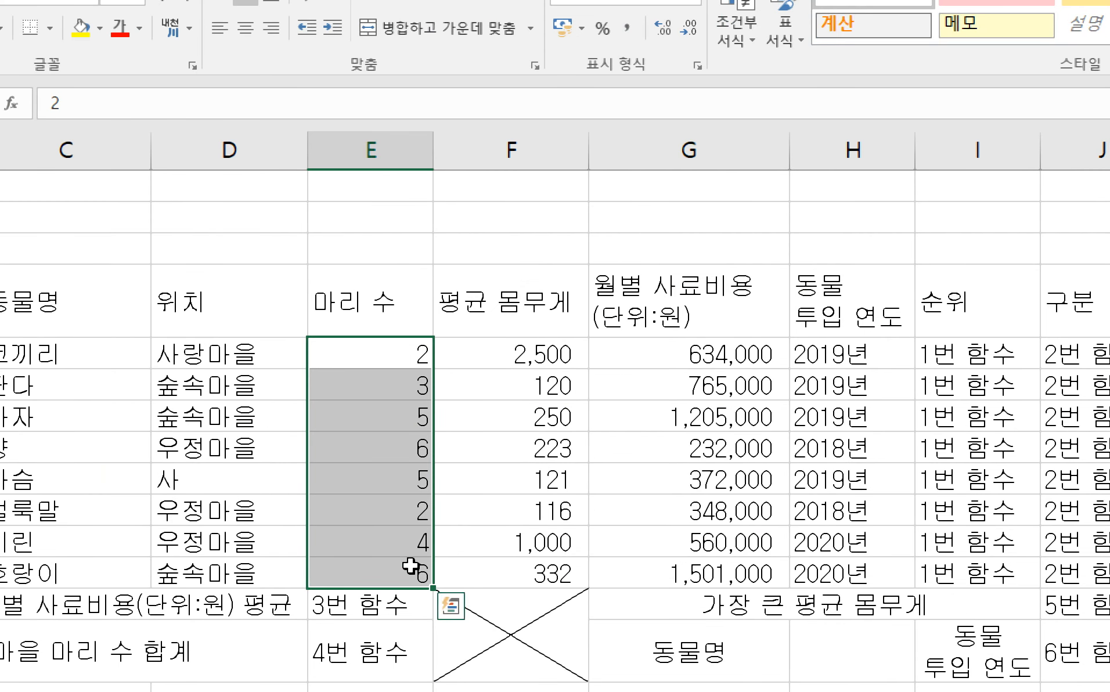
left_click_drag(561, 352, 650, 575)
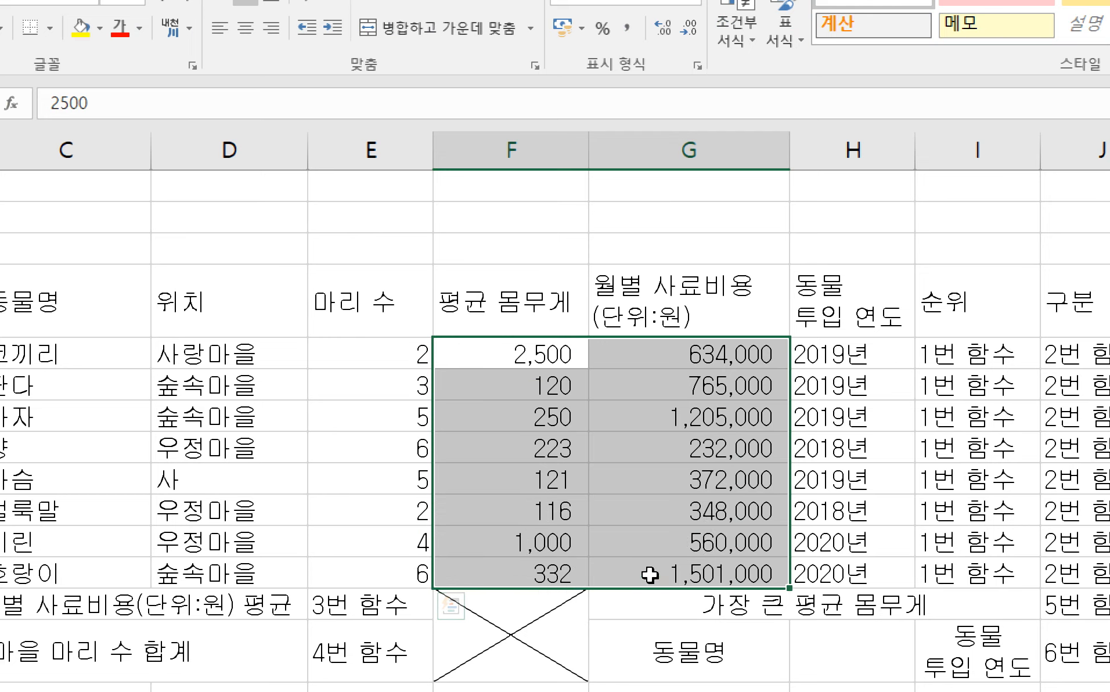
left_click(659, 370)
left_click_drag(689, 352, 699, 574)
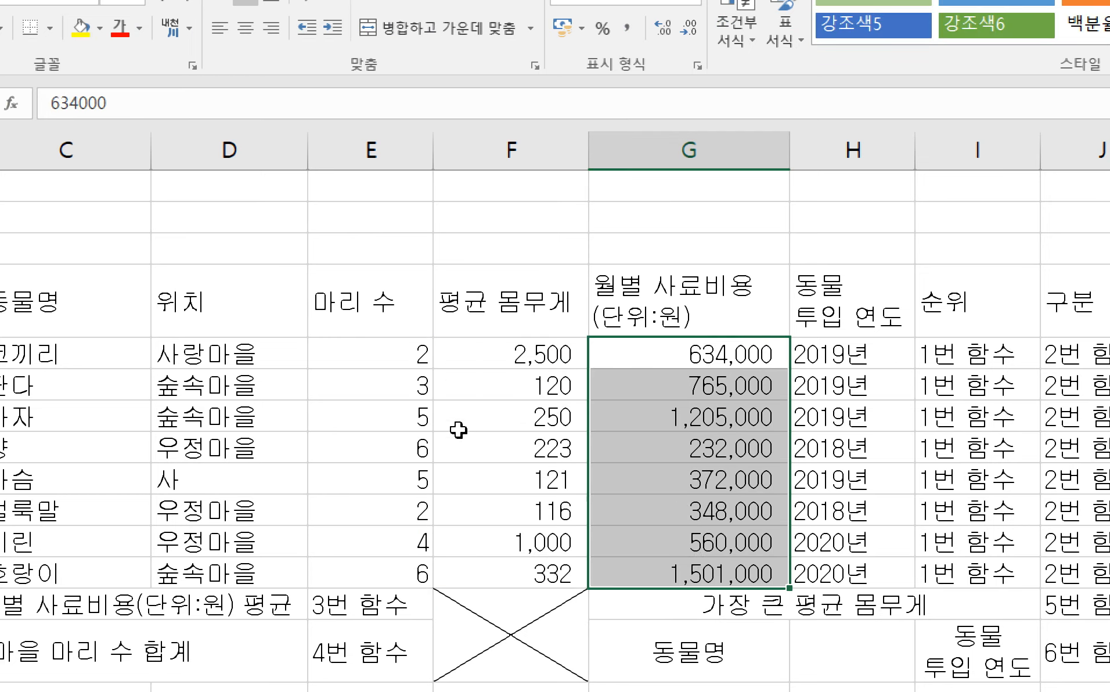
left_click_drag(395, 354, 512, 574)
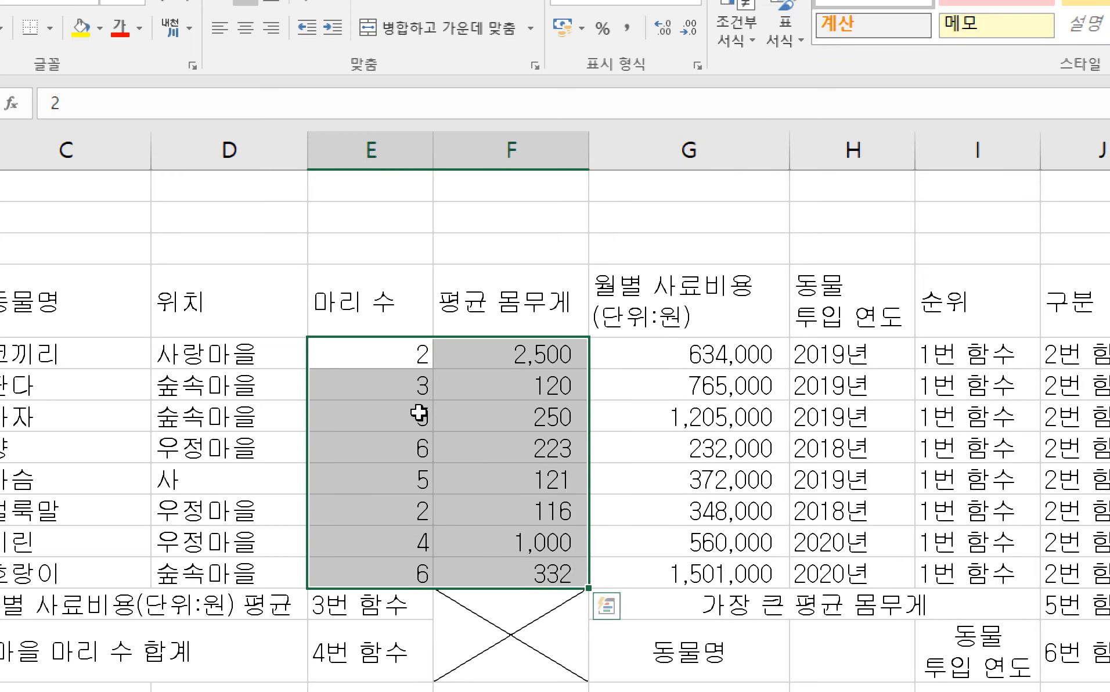
left_click_drag(409, 359, 639, 572)
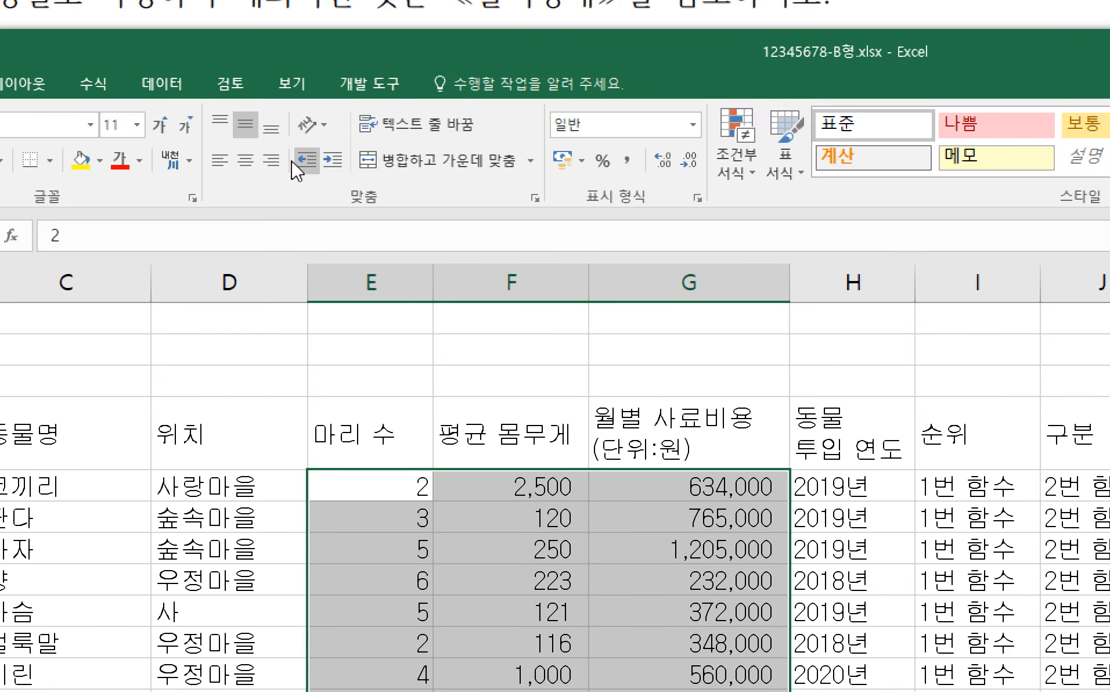
left_click(272, 156)
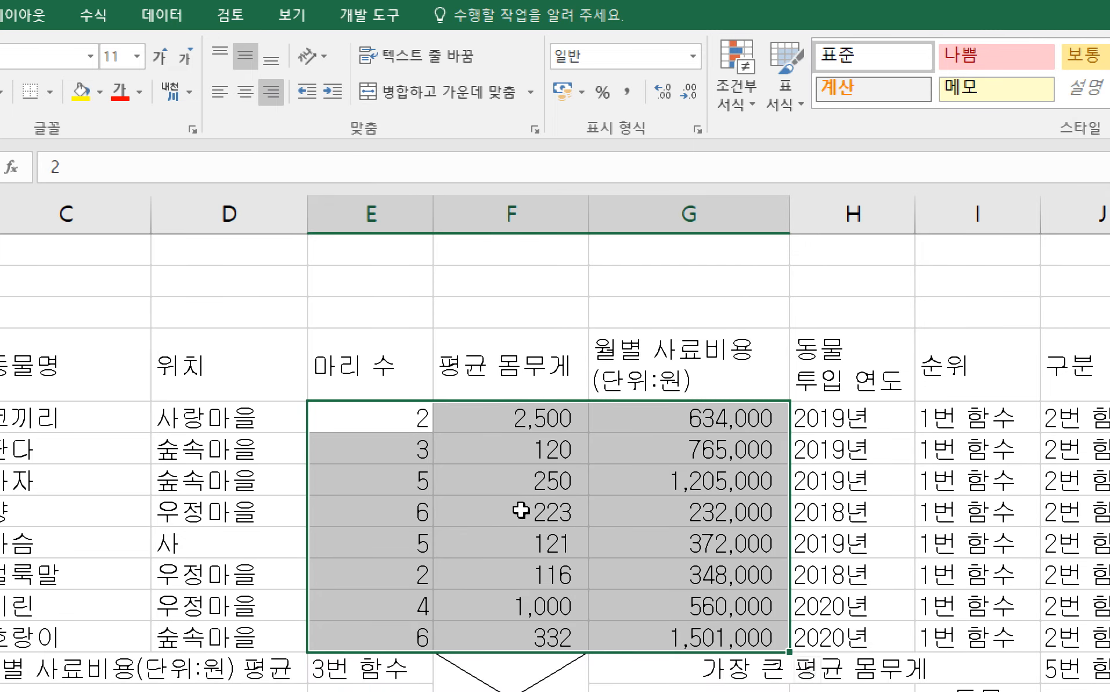
left_click(516, 506)
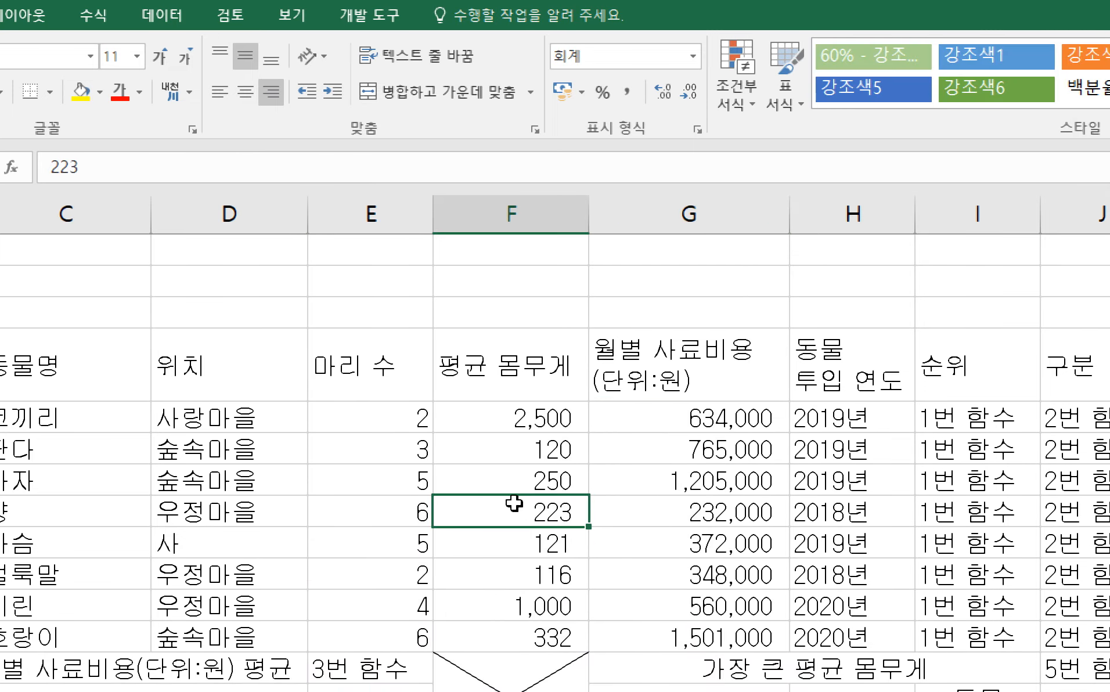
left_click_drag(410, 430, 674, 647)
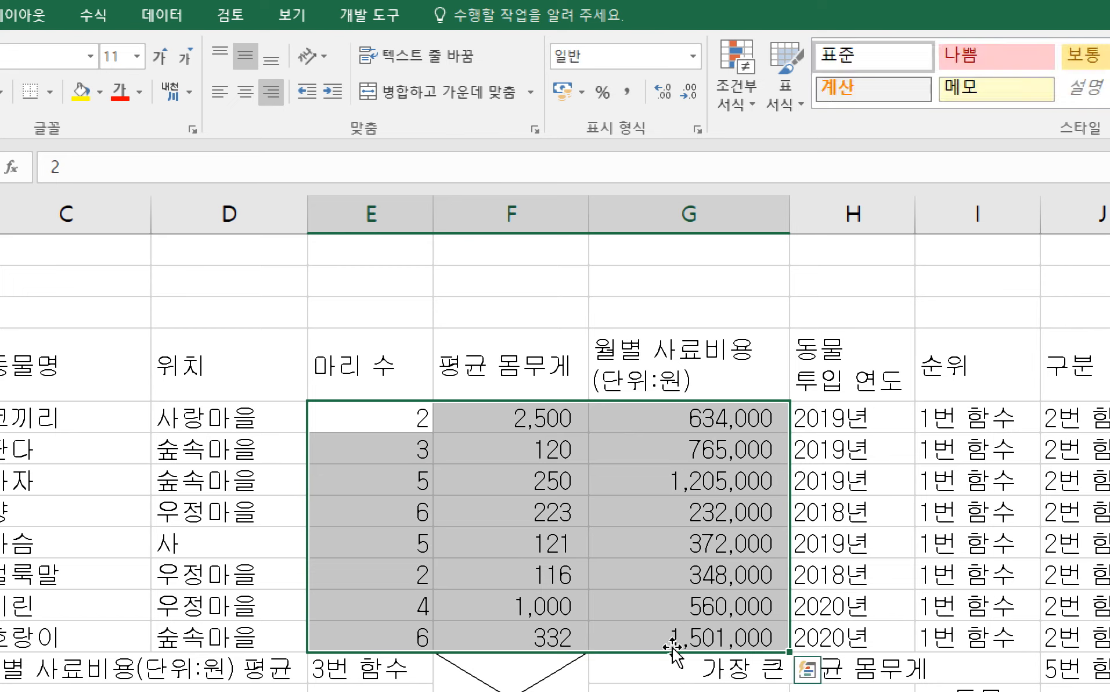
left_click(269, 92)
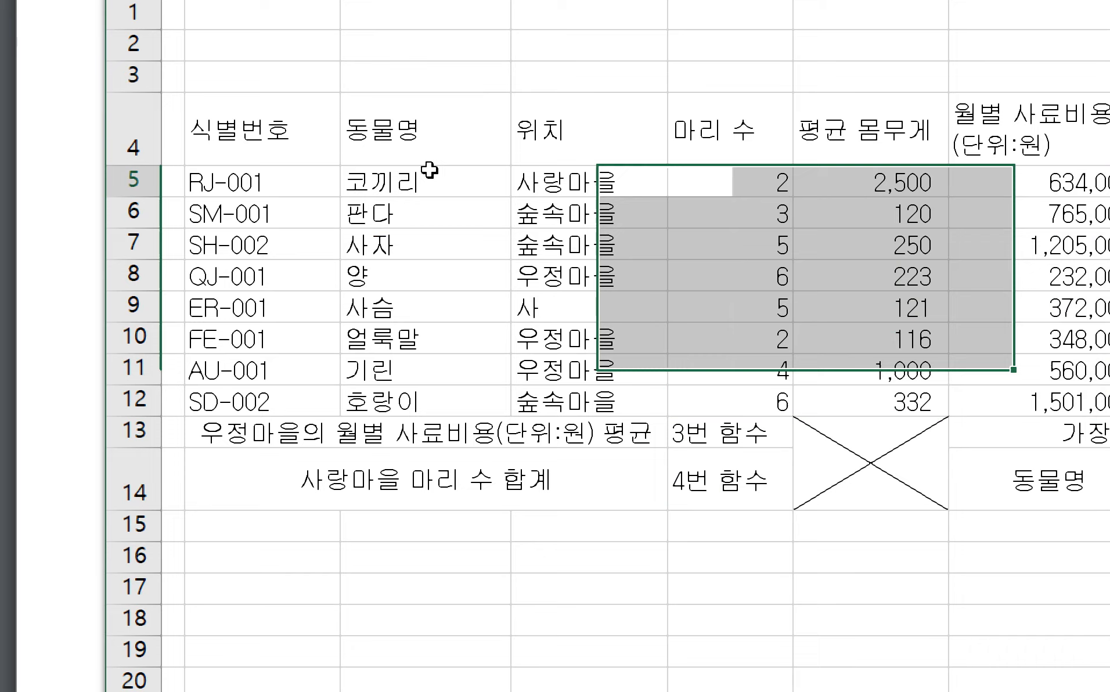
- Center-align the header row B4:J4 and the text data in B5:D12
left_click(428, 171)
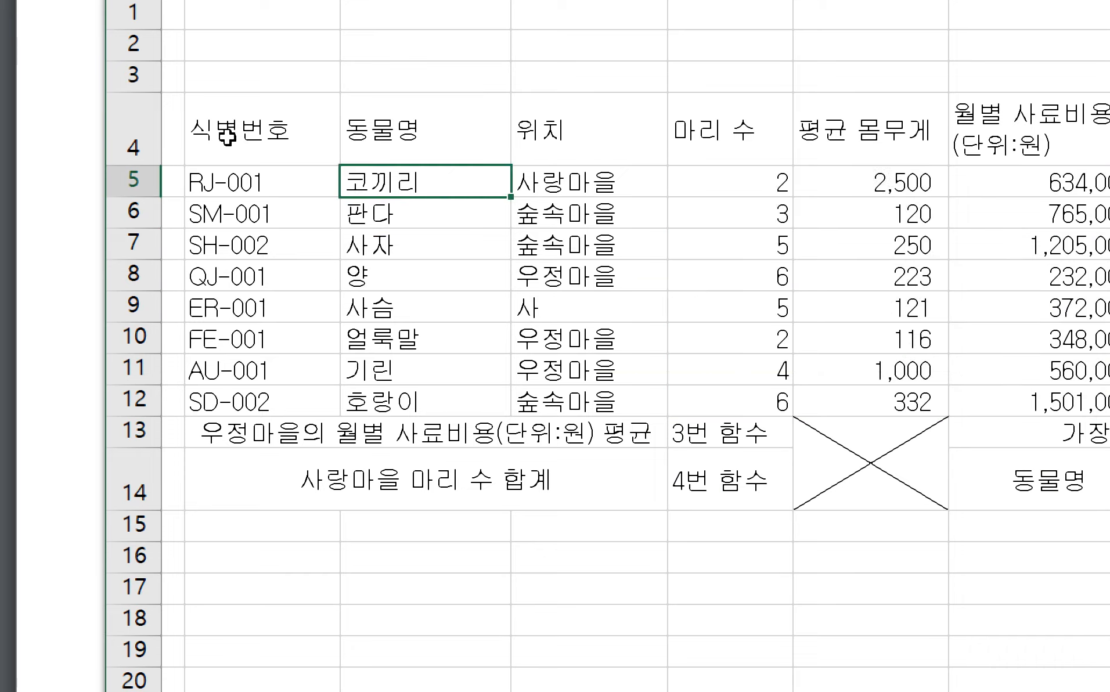
left_click(273, 135)
left_click_drag(273, 135, 1109, 119)
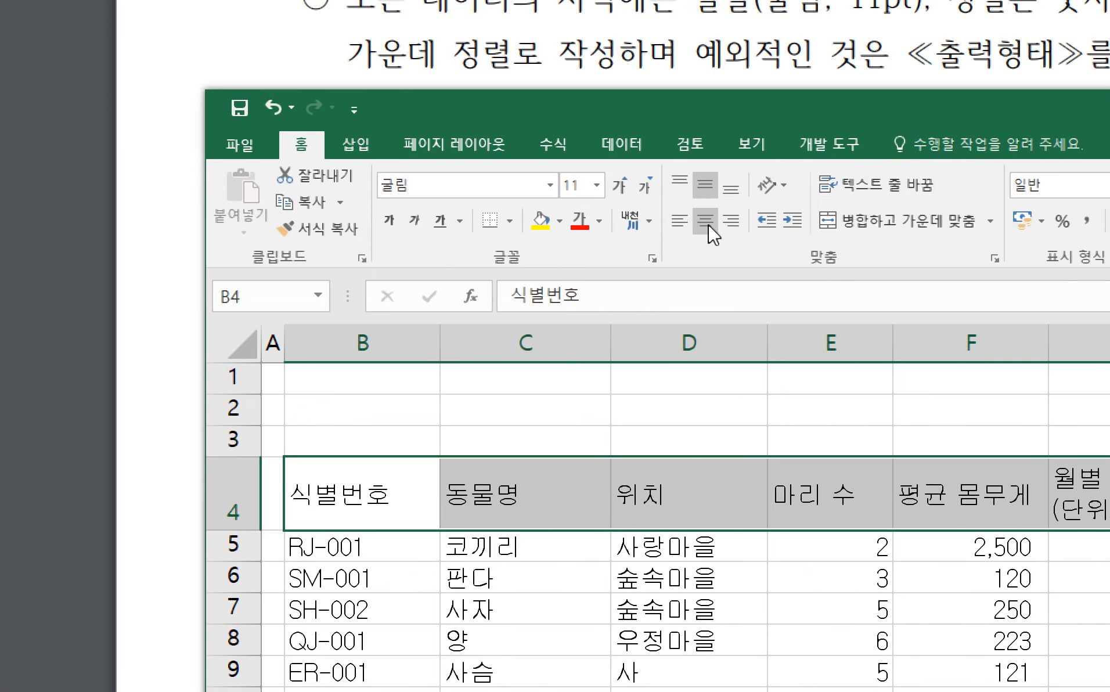
left_click(705, 222)
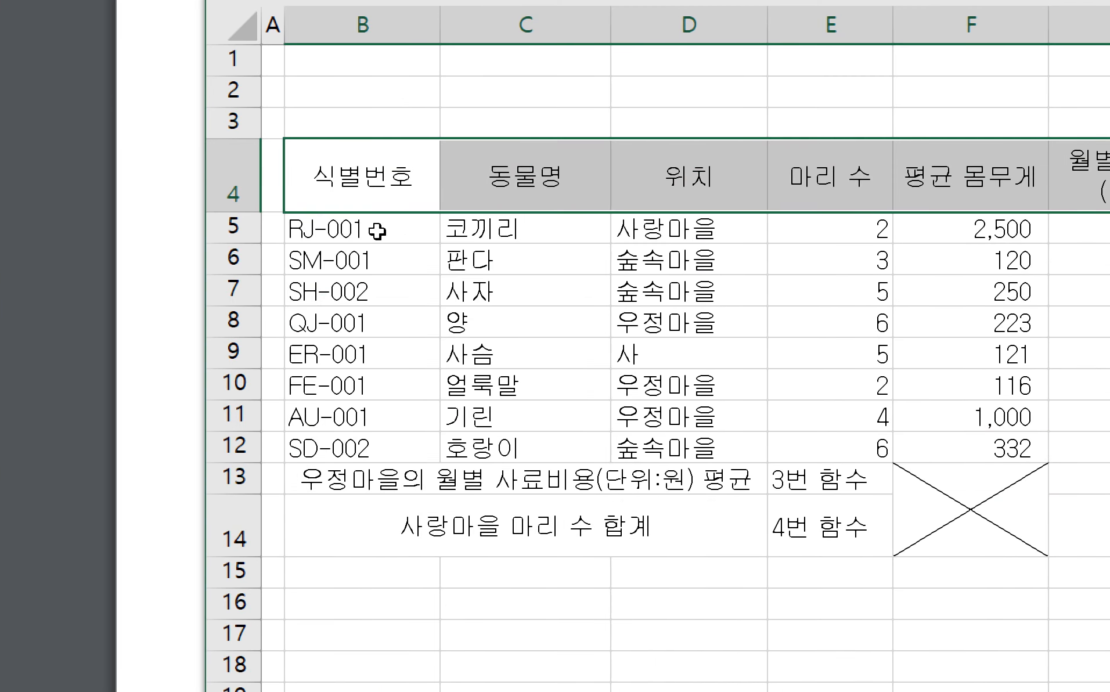
left_click_drag(377, 231, 645, 439)
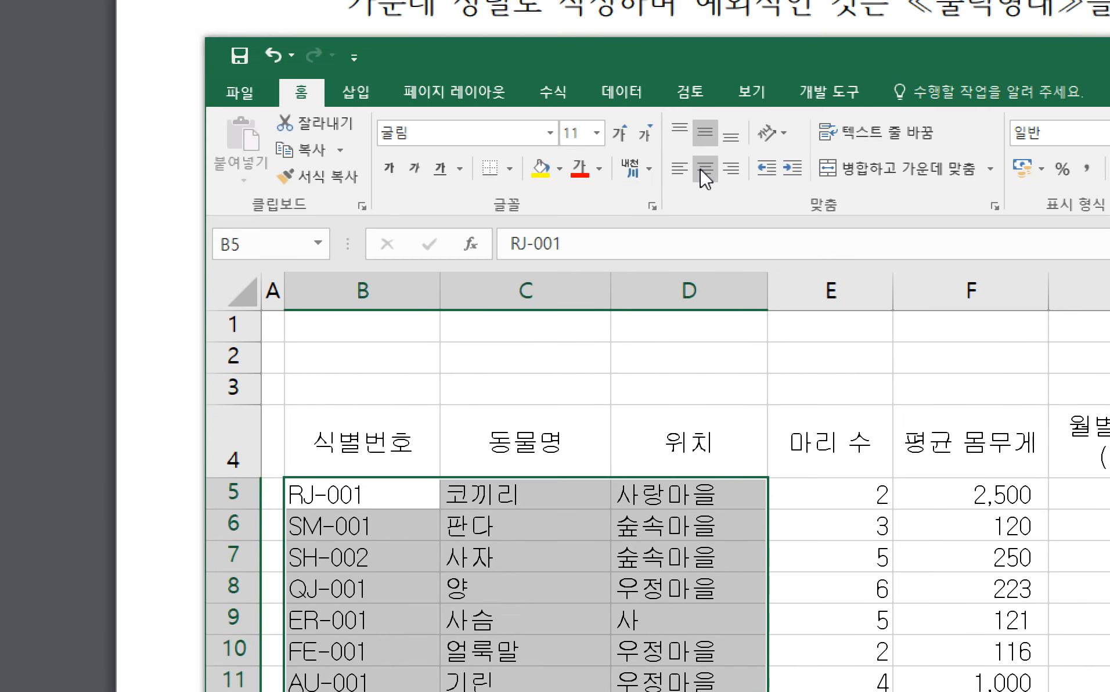
left_click(703, 168)
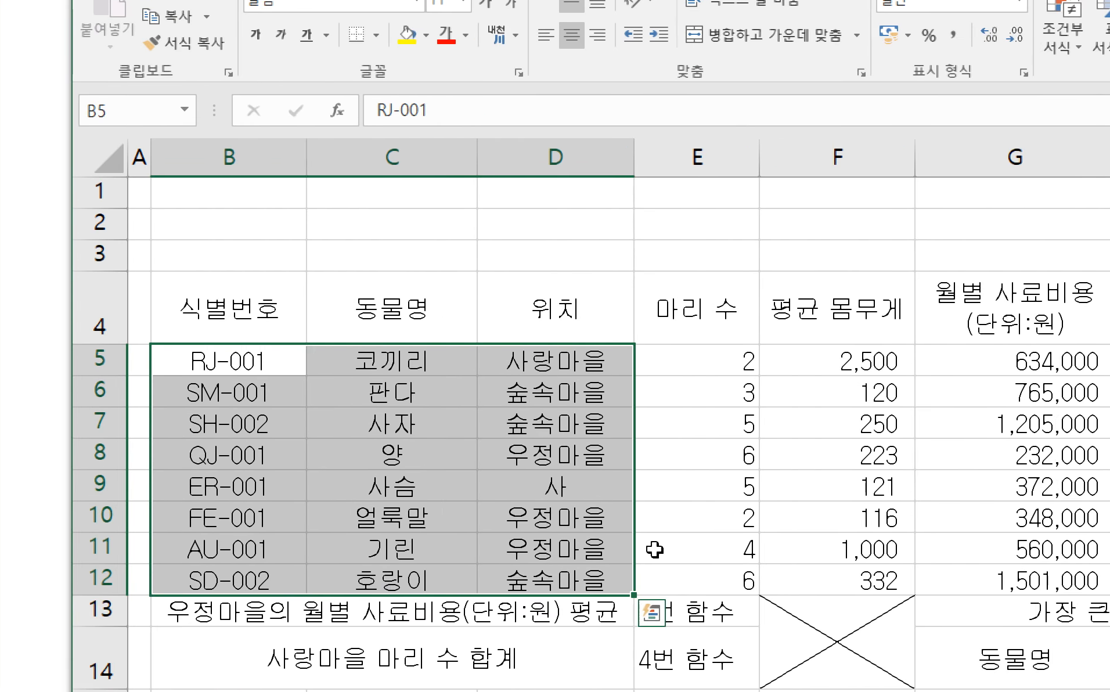
- Complete the incomplete location entry in D9 as 사랑마을
left_click(726, 613)
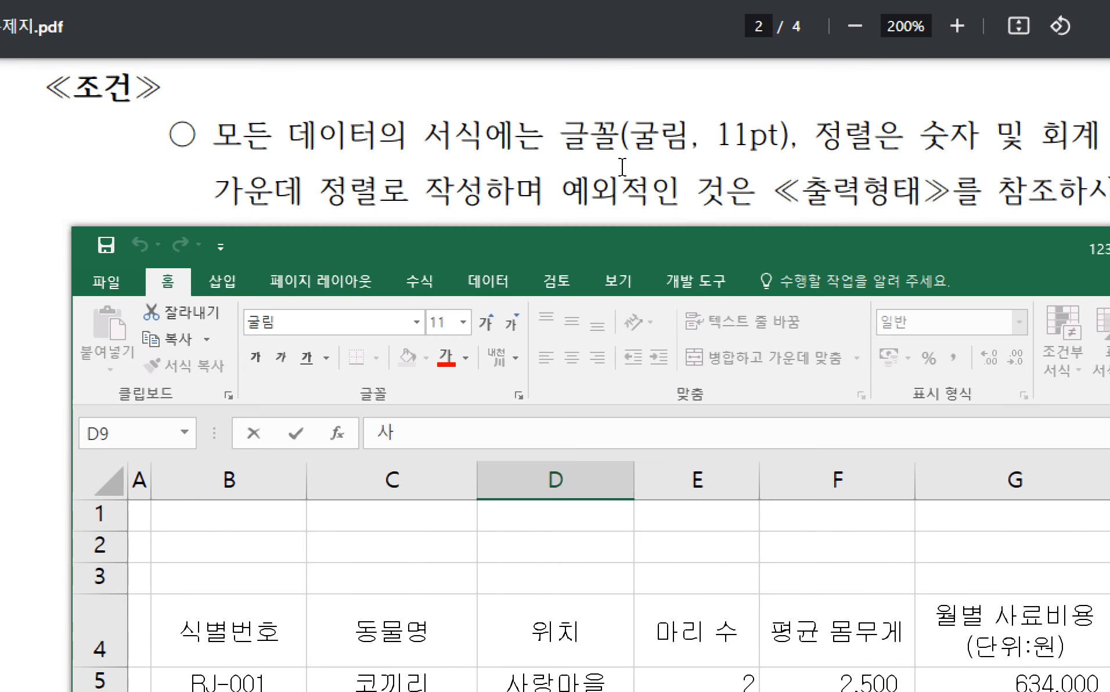
left_click_drag(607, 242, 439, 212)
left_click_drag(634, 135, 657, 136)
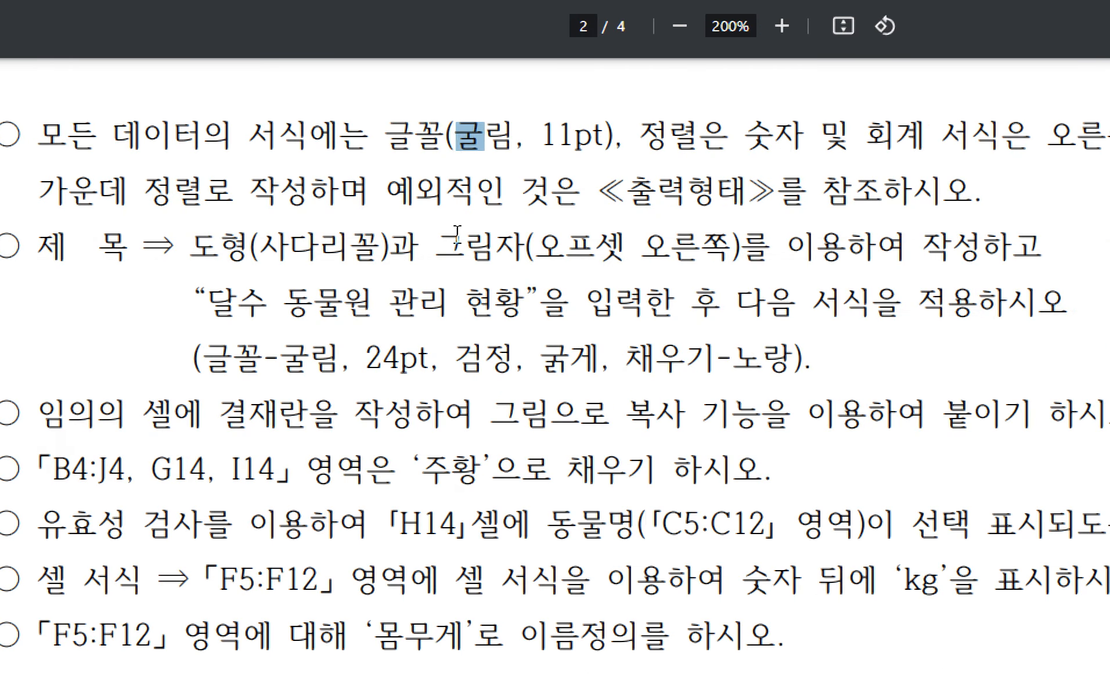
scroll(466, 579, "up", 4)
left_click(408, 230)
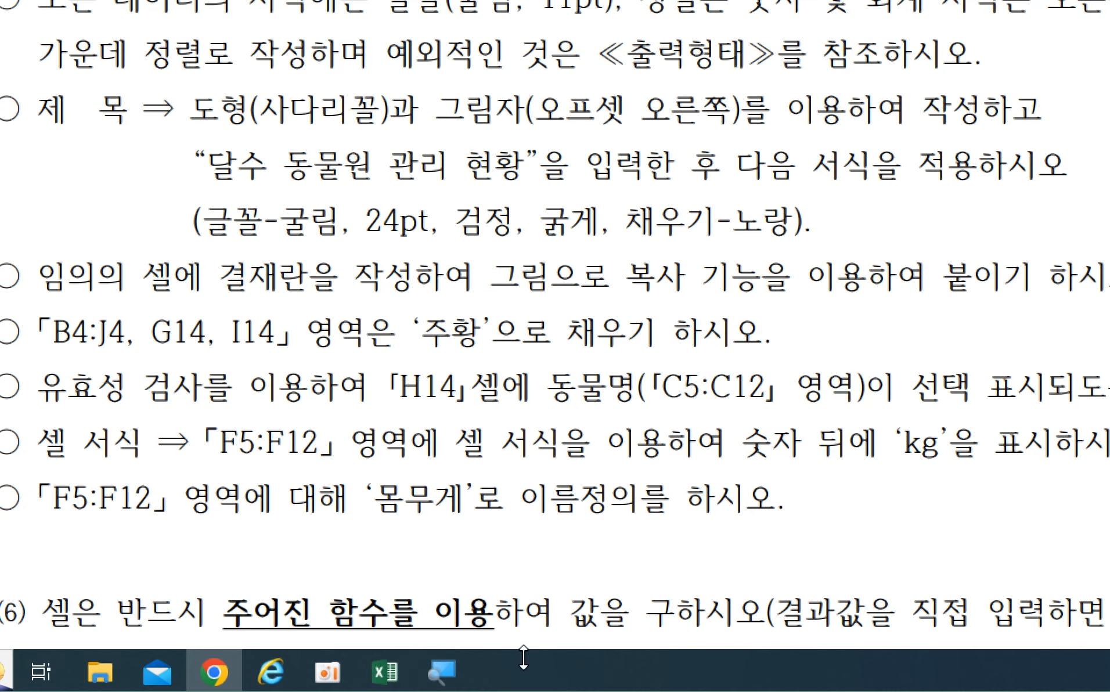
left_click(383, 672)
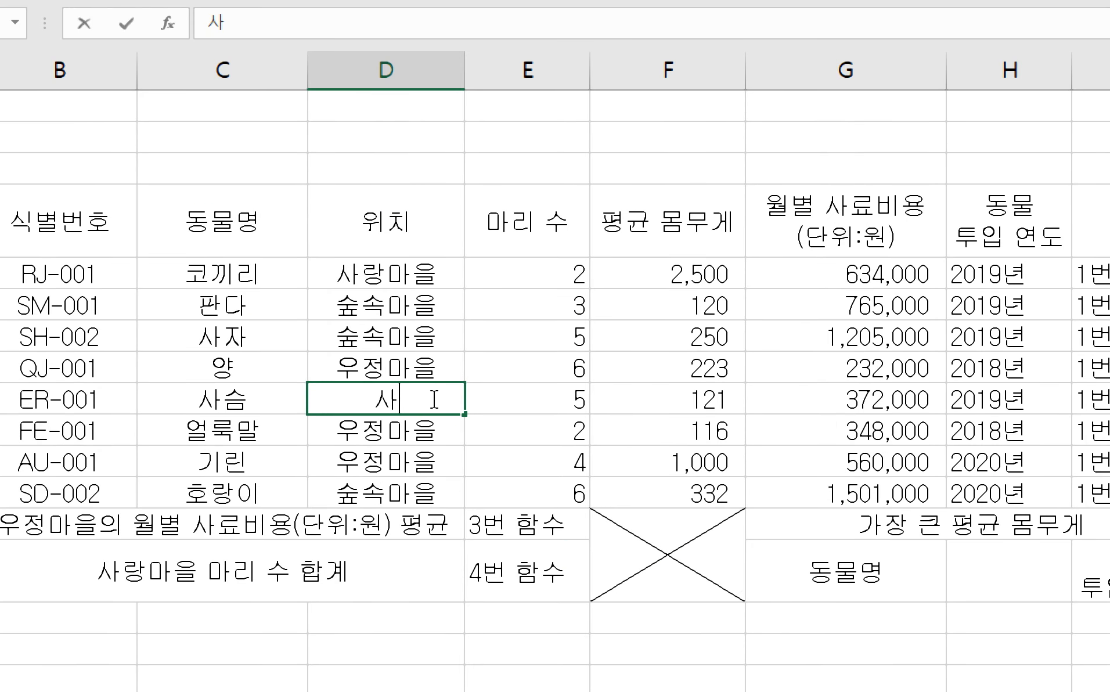
left_click(434, 399)
type("사랑마을")
key("Return")
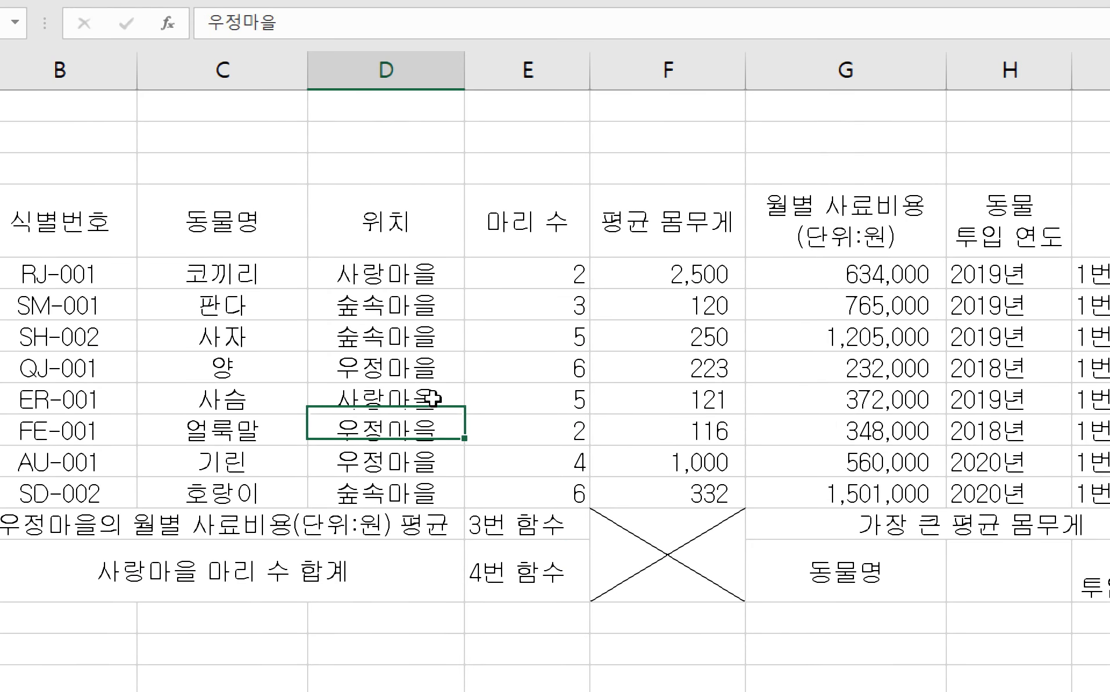
left_click(432, 399)
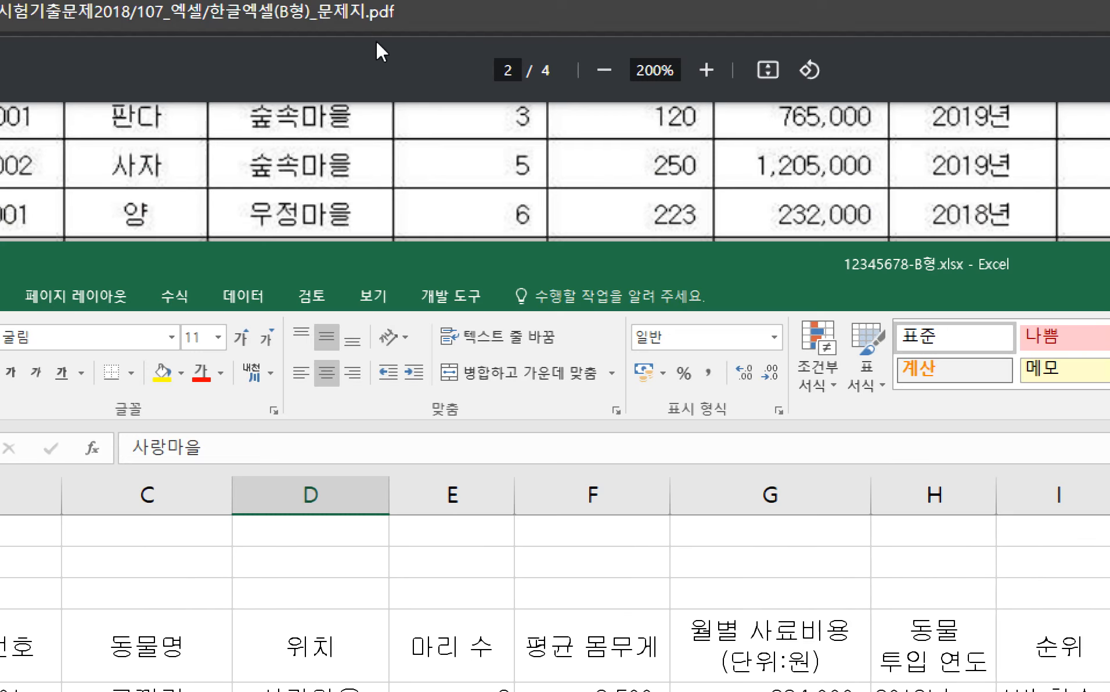
- Center-align the 동물 투입 연도 values in H5:H12
left_click_drag(379, 255, 474, 395)
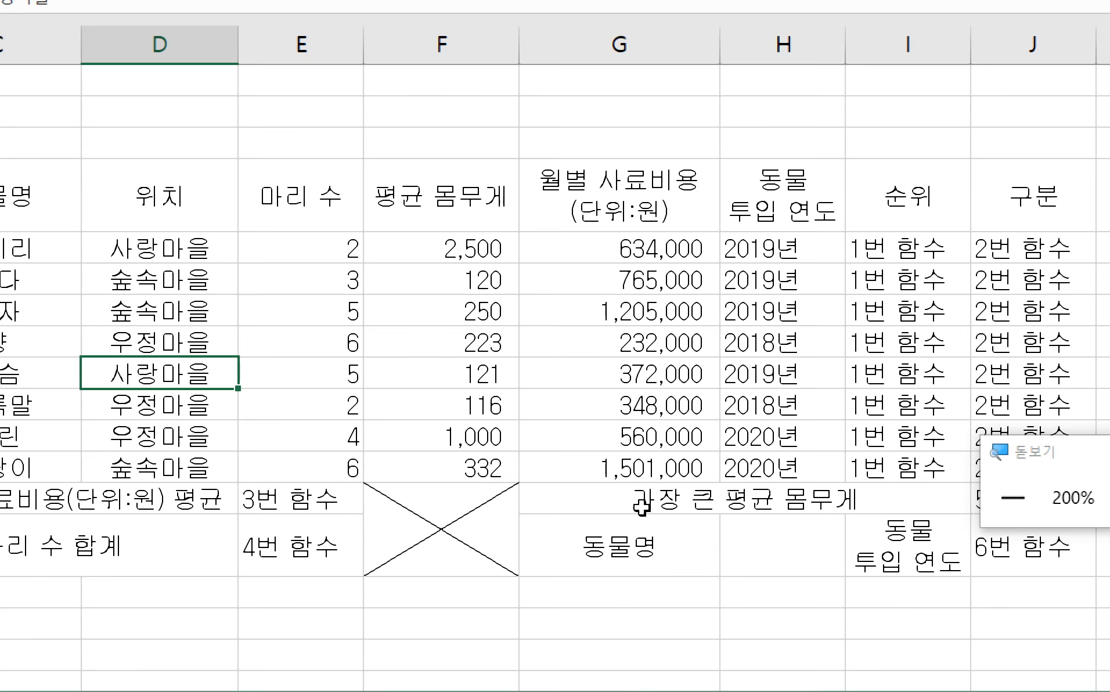
left_click(750, 281)
left_click(800, 247)
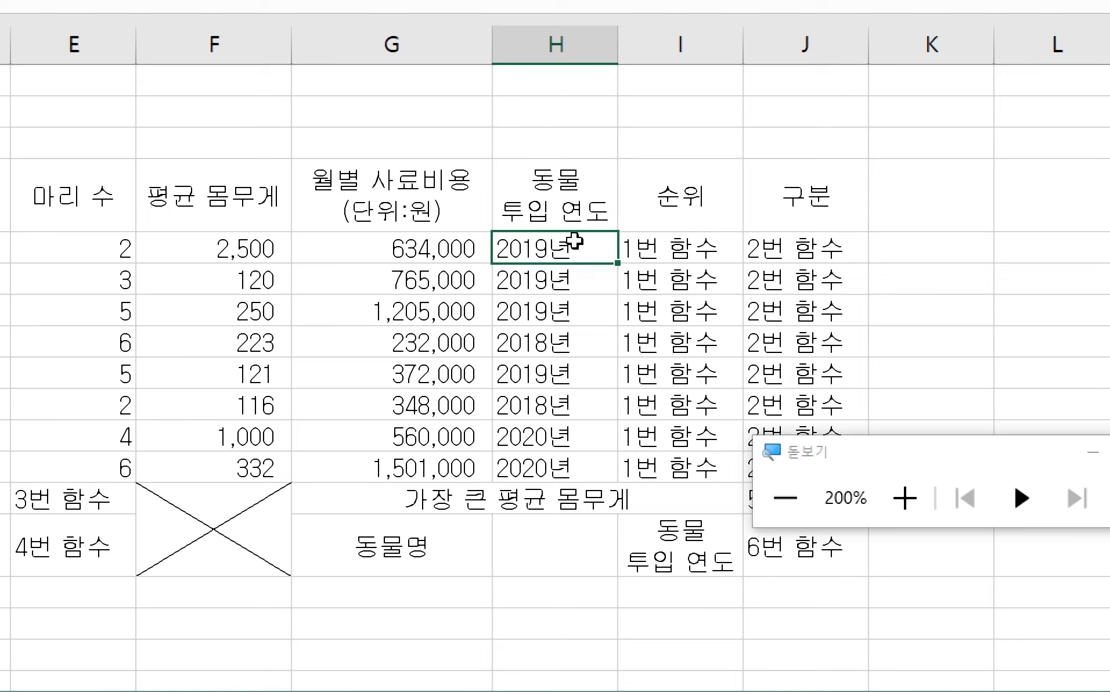
left_click_drag(842, 464, 855, 629)
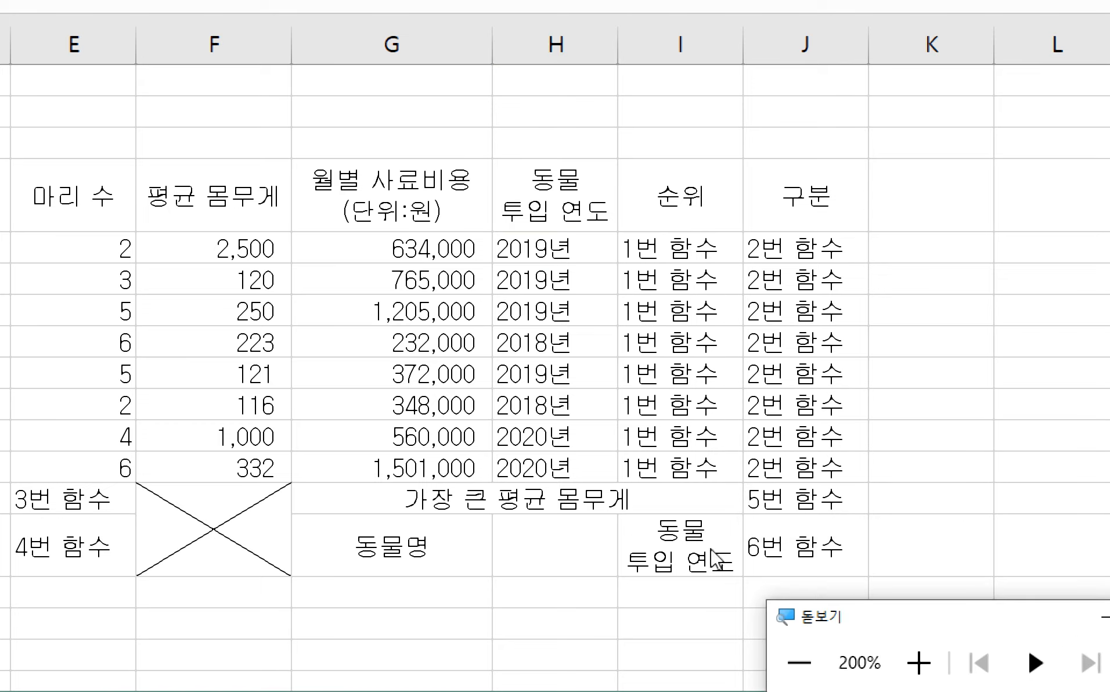
left_click_drag(573, 240, 543, 461)
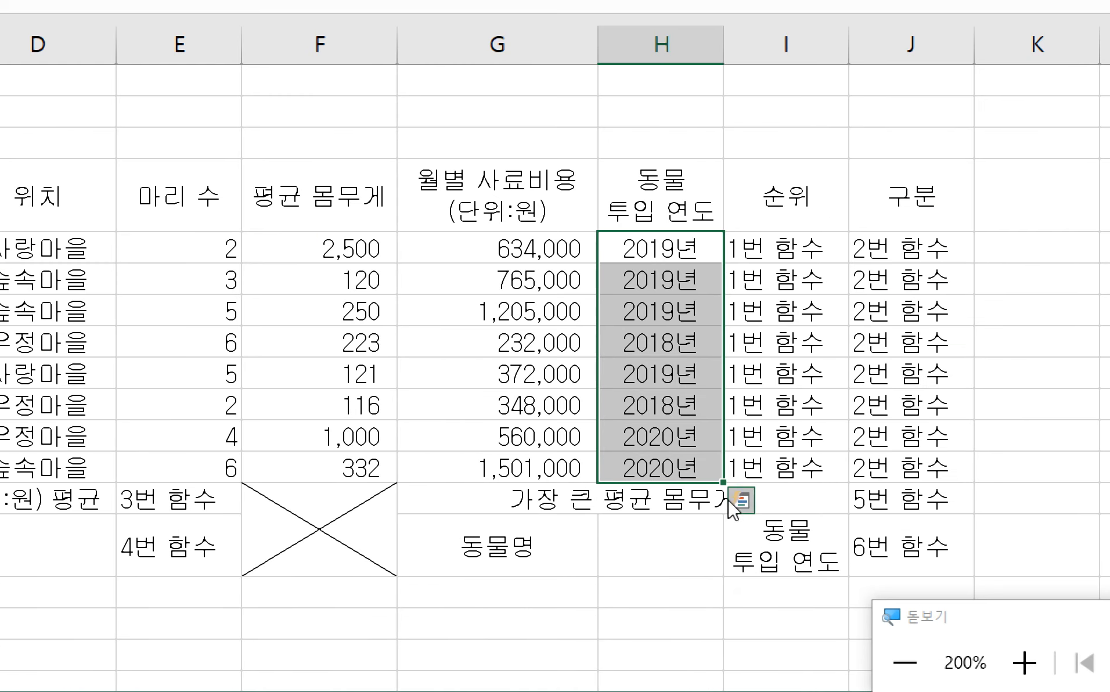
left_click(740, 558)
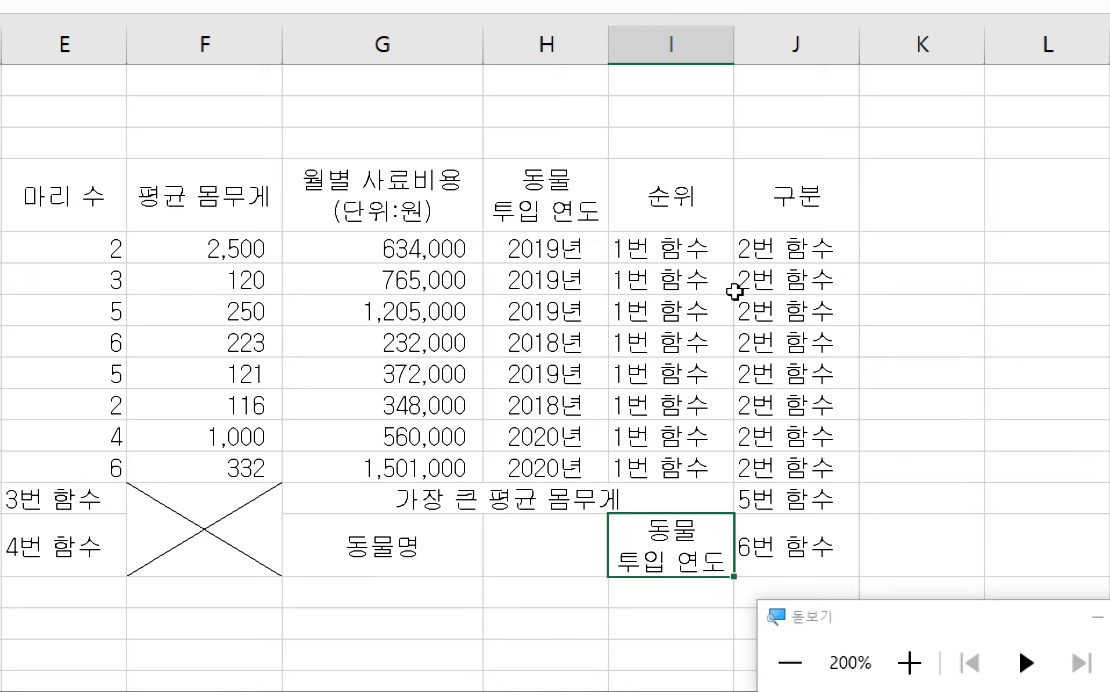
mouse_move(714, 254)
left_mouse_down()
mouse_move(717, 244)
mouse_move(737, 259)
mouse_move(784, 476)
left_mouse_up()
left_click(794, 498)
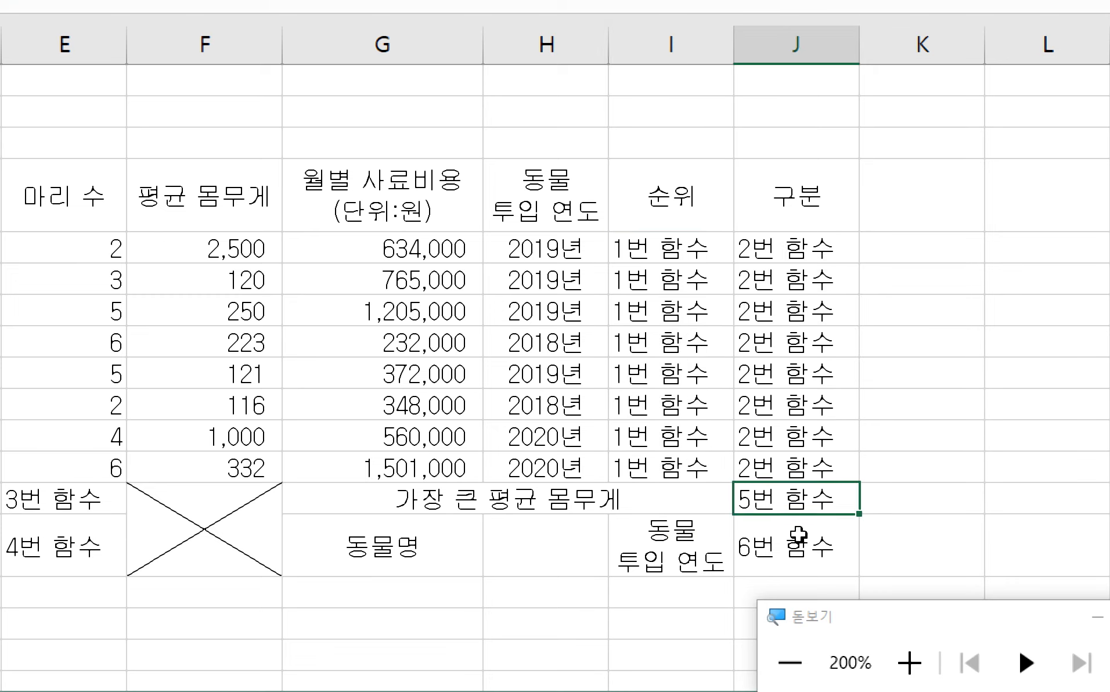
left_click(796, 533)
left_click(805, 505)
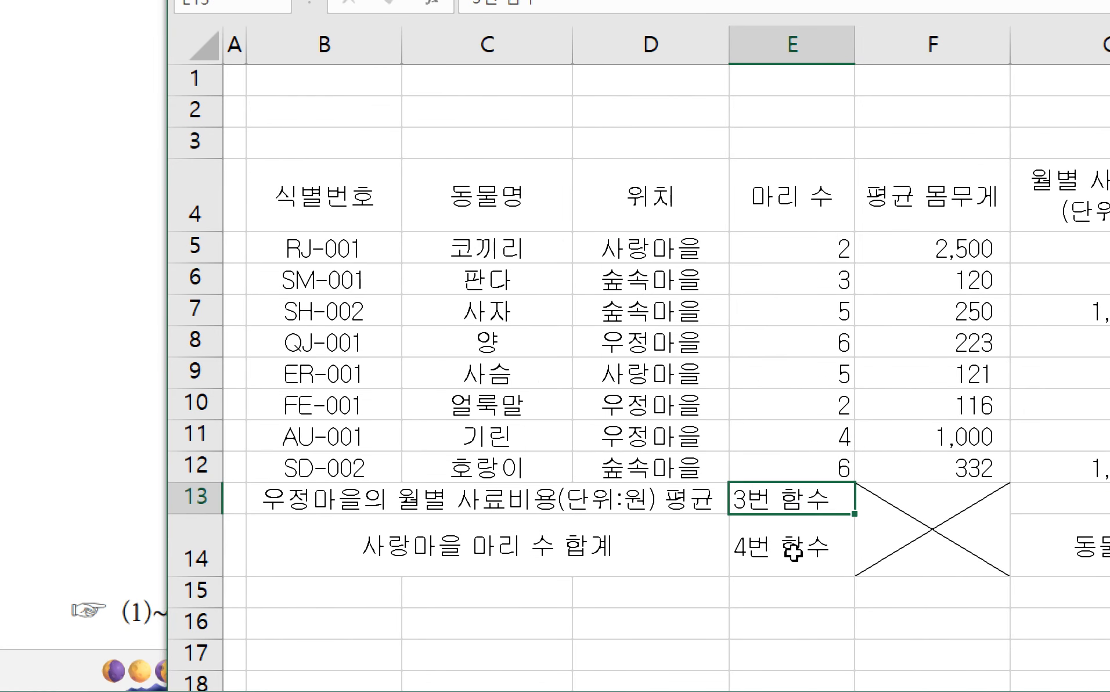
left_click(791, 551)
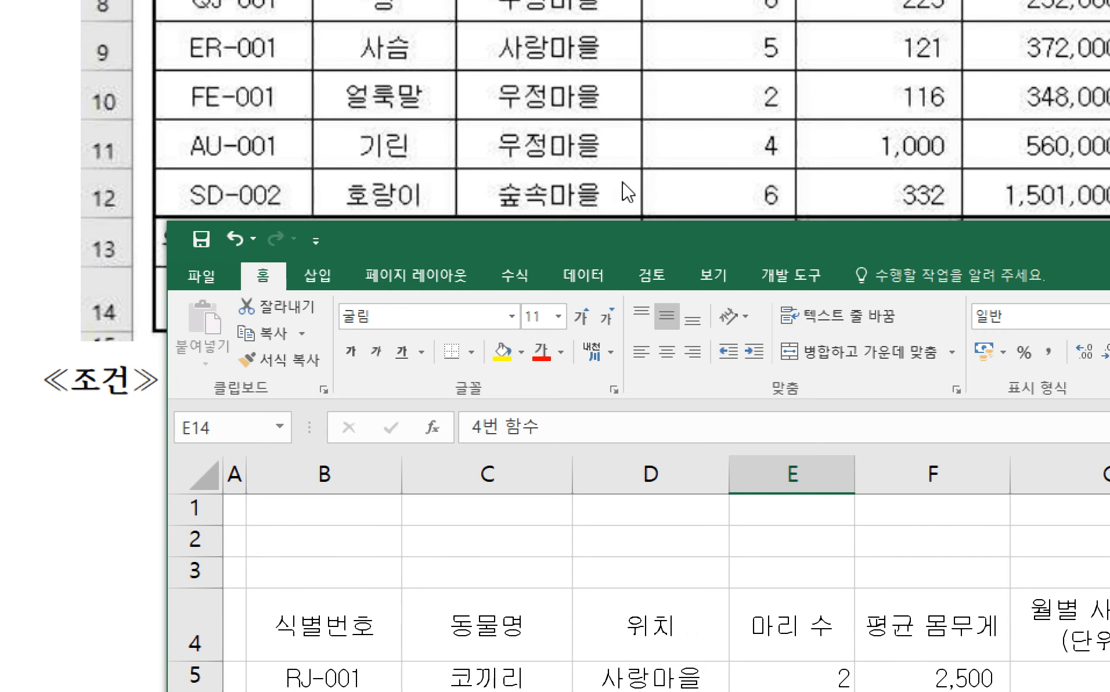
left_click_drag(509, 231, 384, 348)
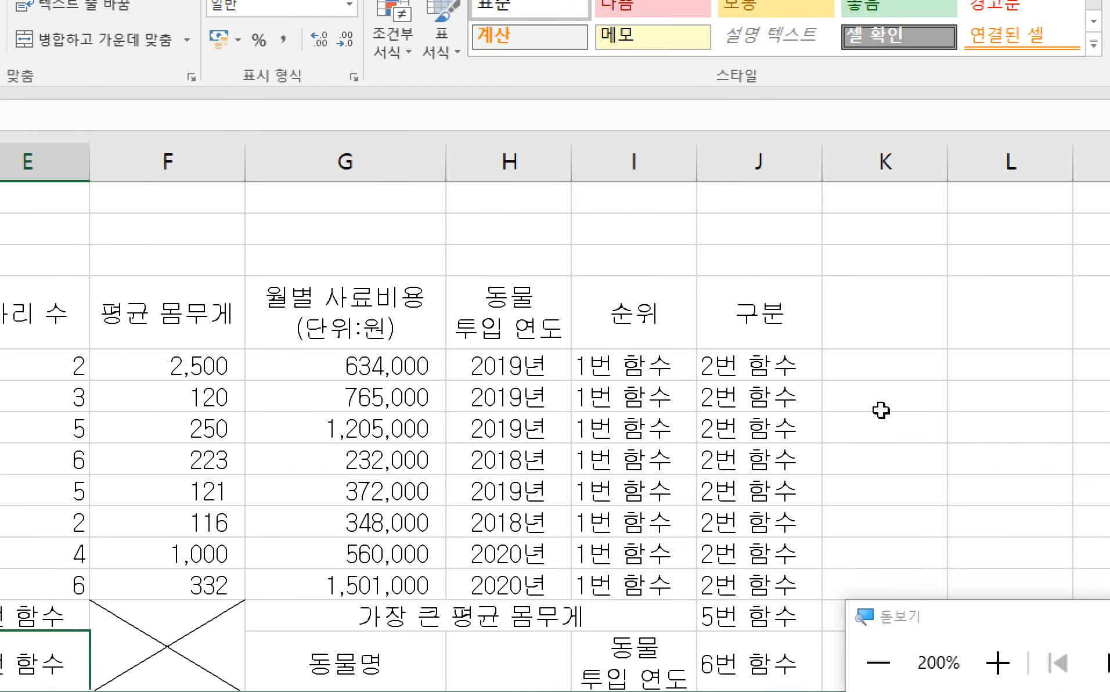
left_click(688, 227)
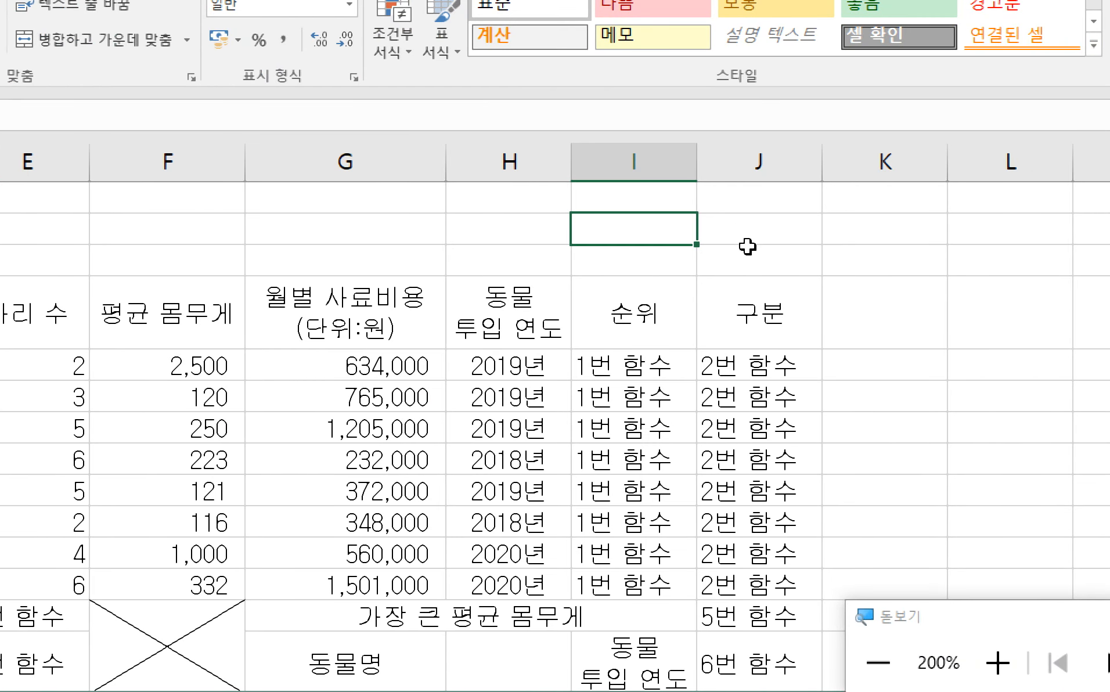
left_click(672, 366)
left_click(656, 228)
type("ㅎ수 작업")
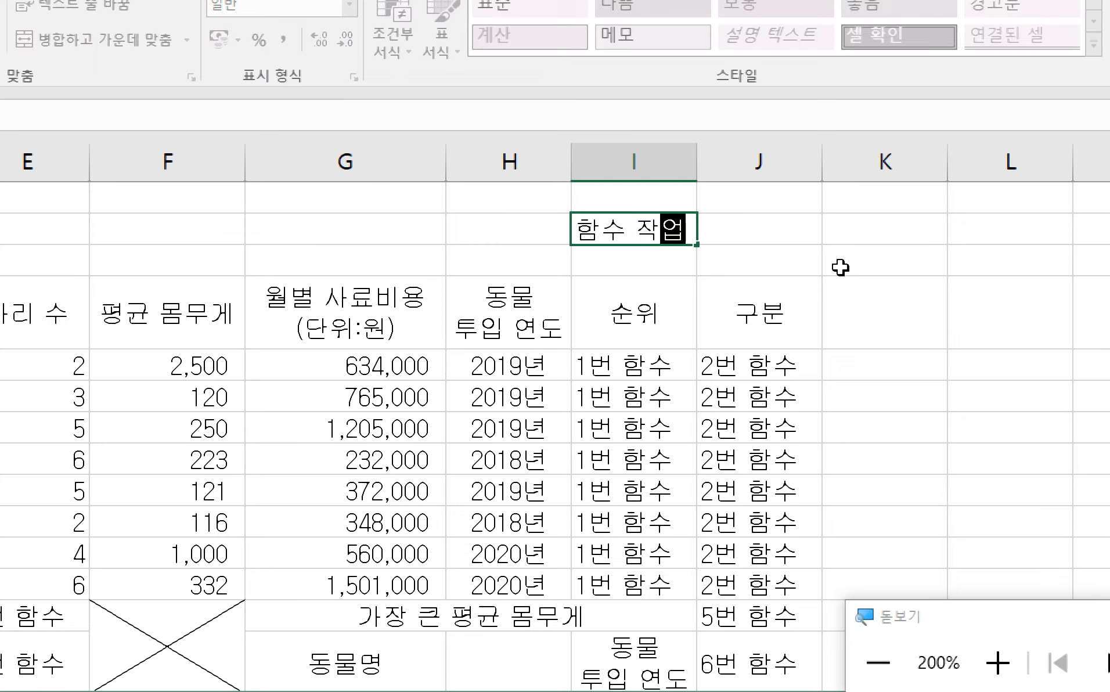
type("은 결고ㅏ가 ")
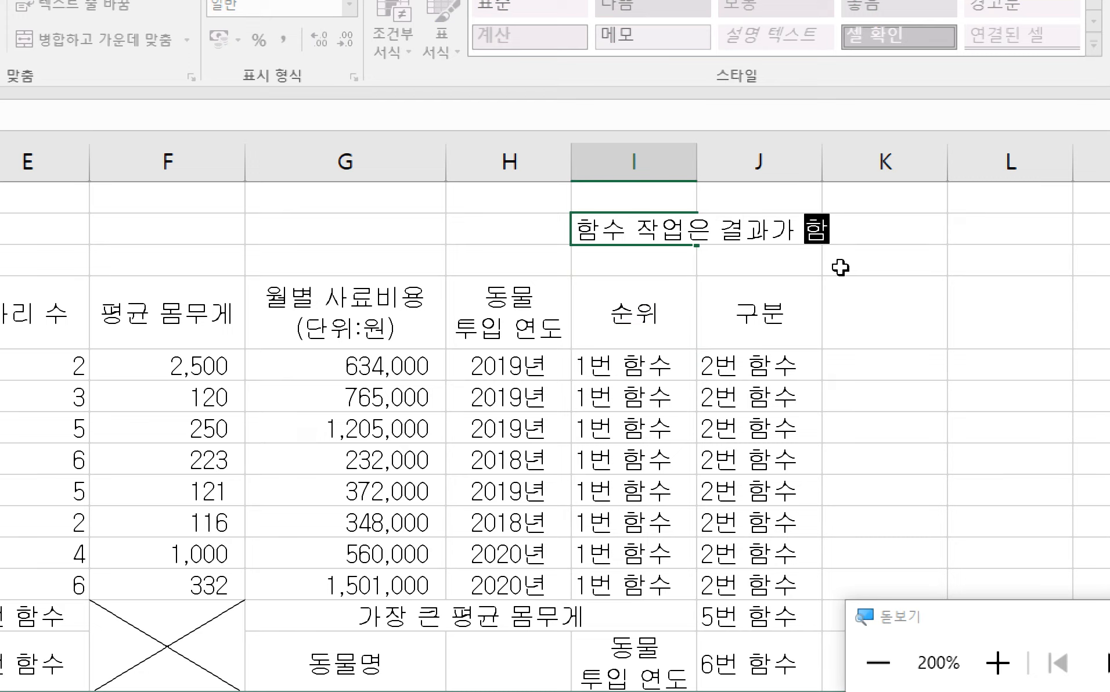
type("문자데잍ㅓ 또는 ")
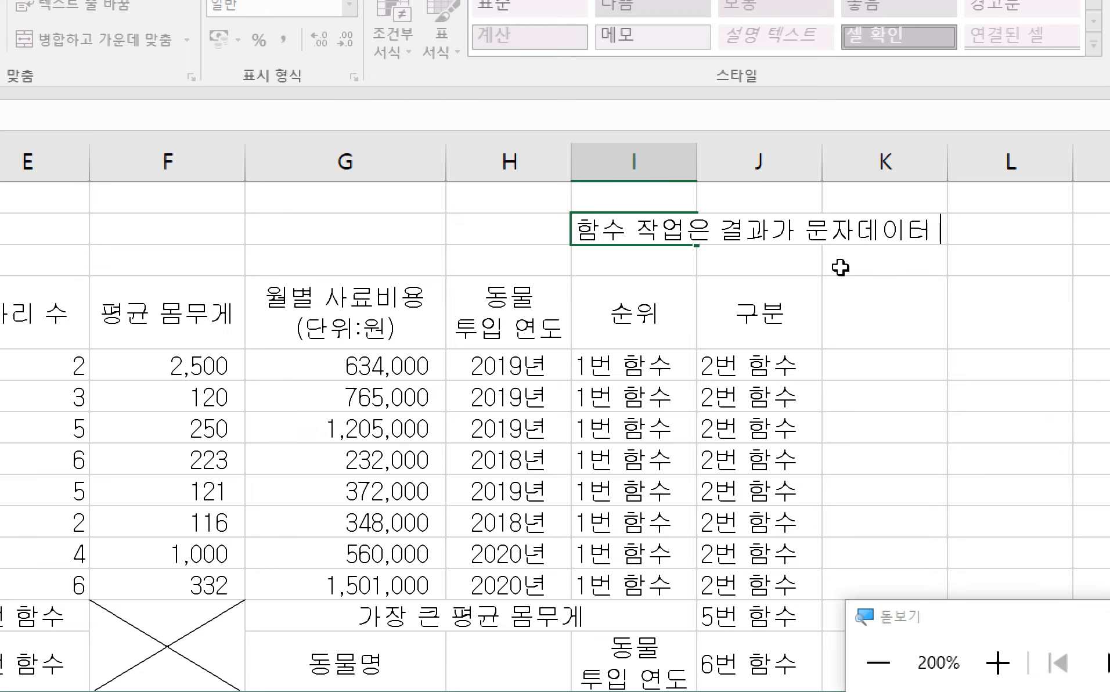
type("숫")
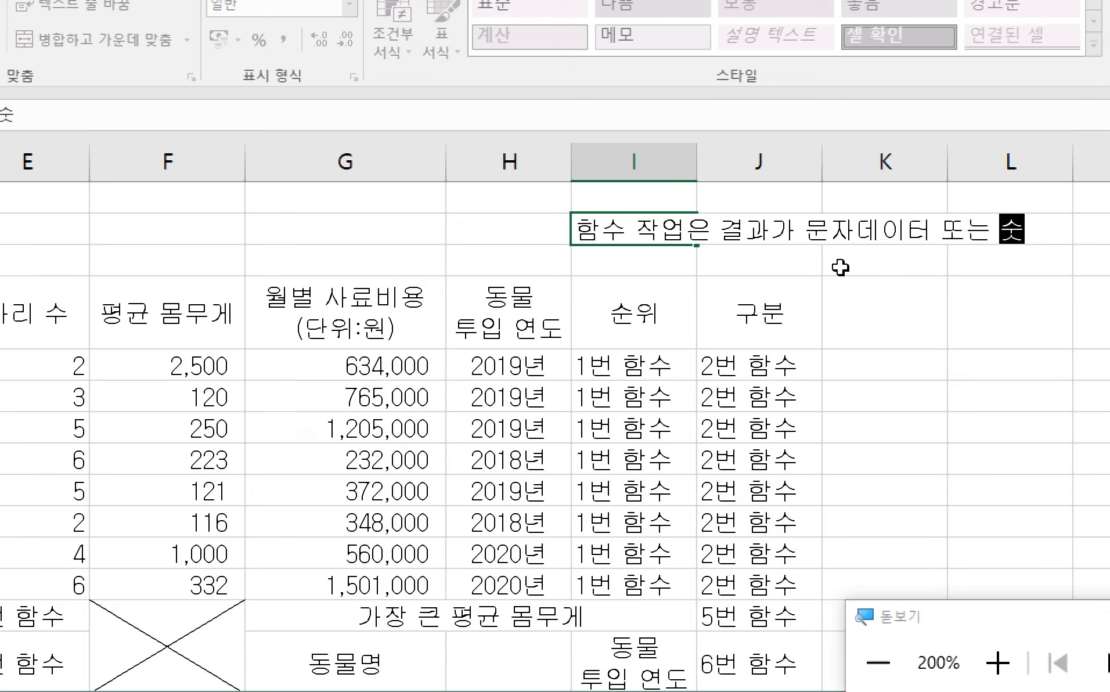
type("자데이터")
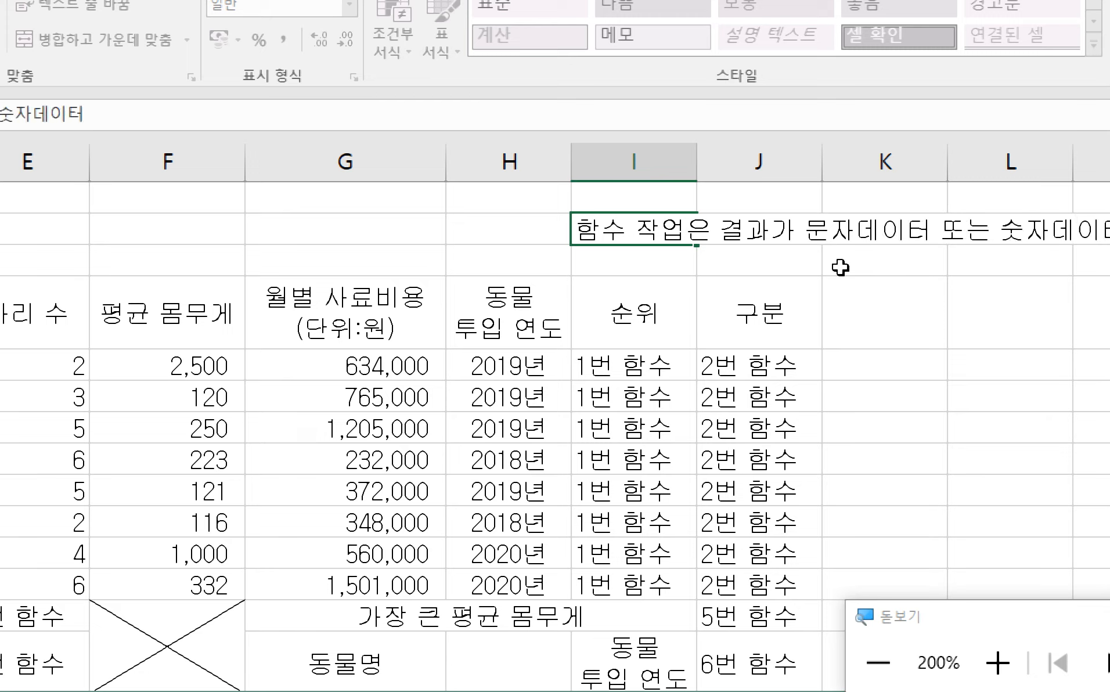
type("로")
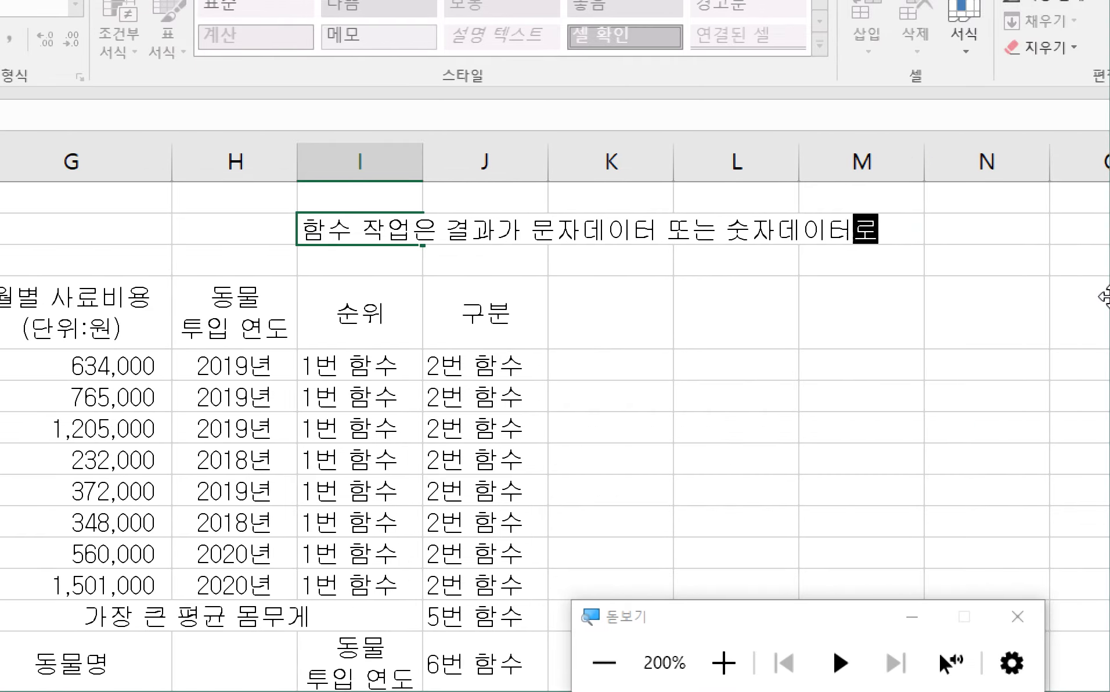
type(" 다양하게 나오")
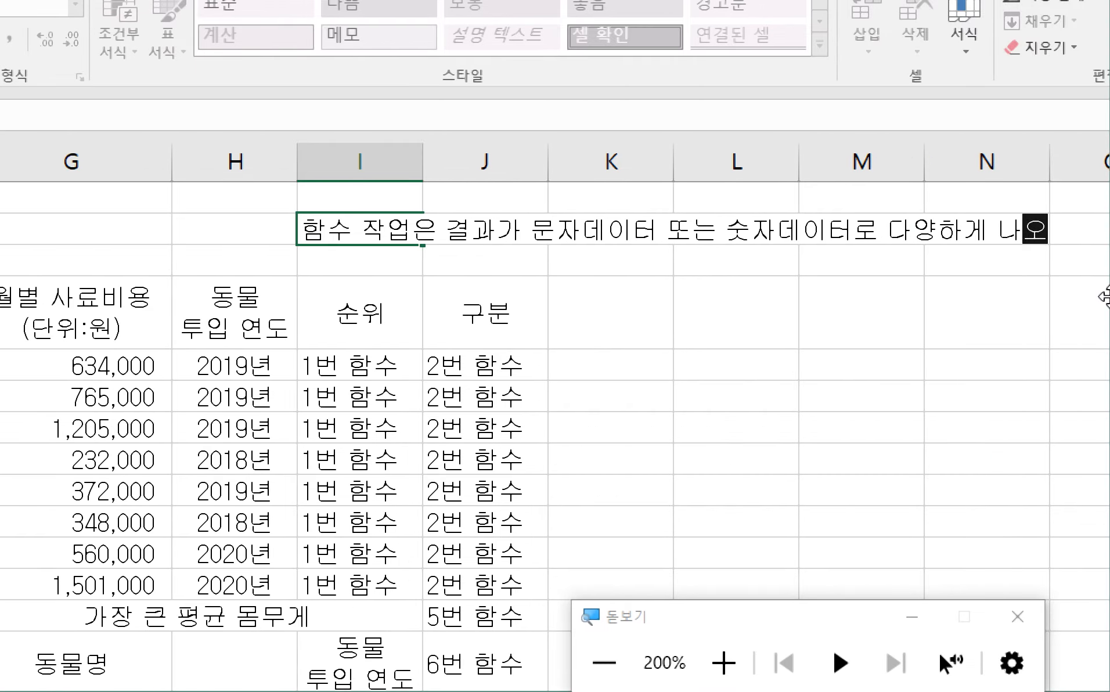
type("기 때에")
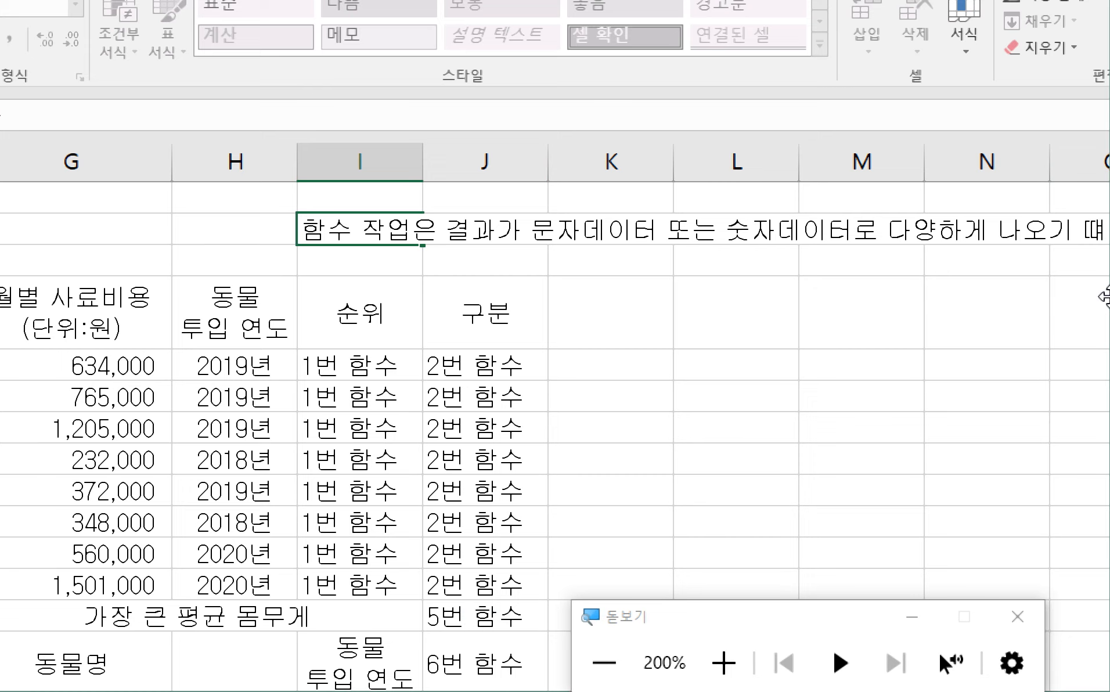
type("때")
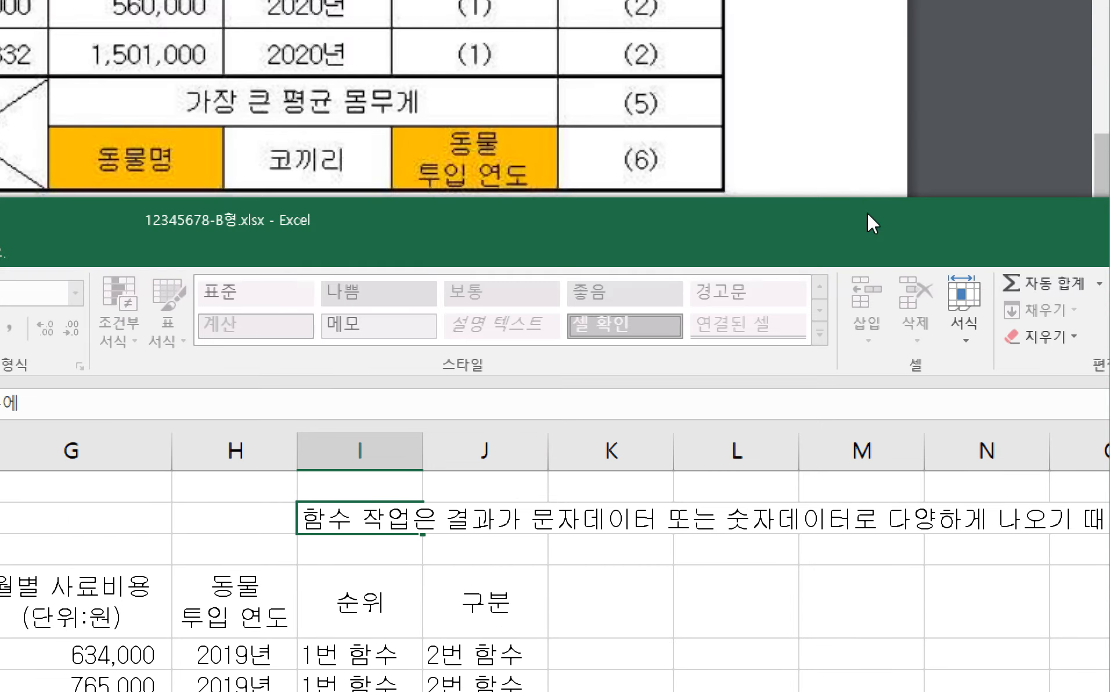
left_click_drag(867, 215, 497, 109)
type("문에 굳이 ")
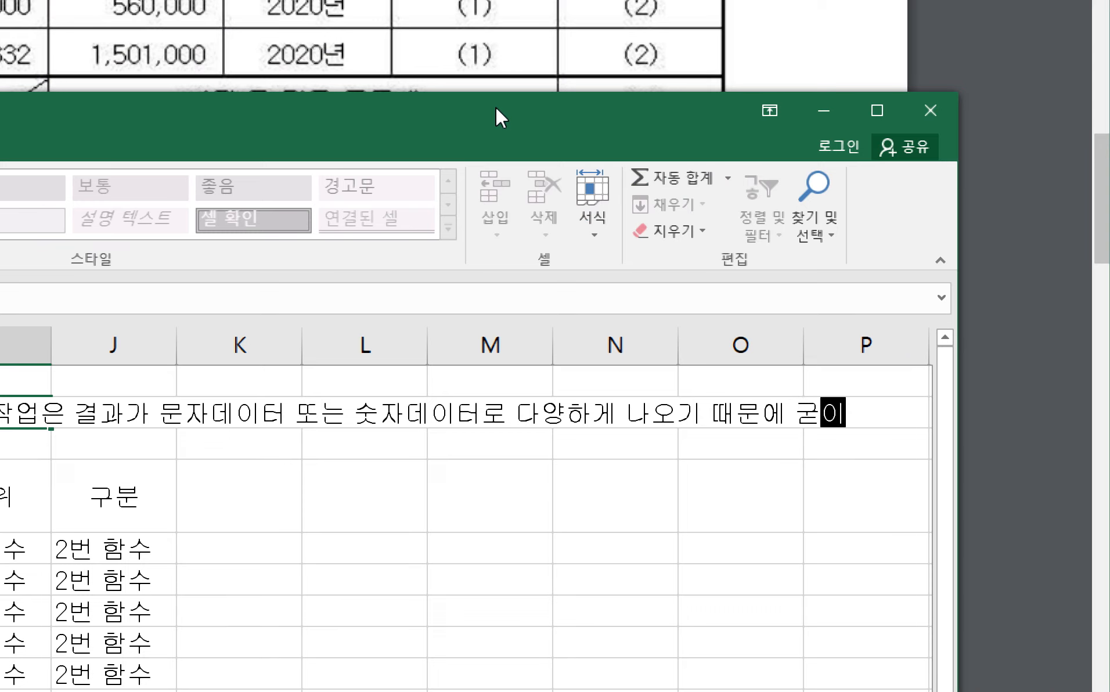
type("정렬")
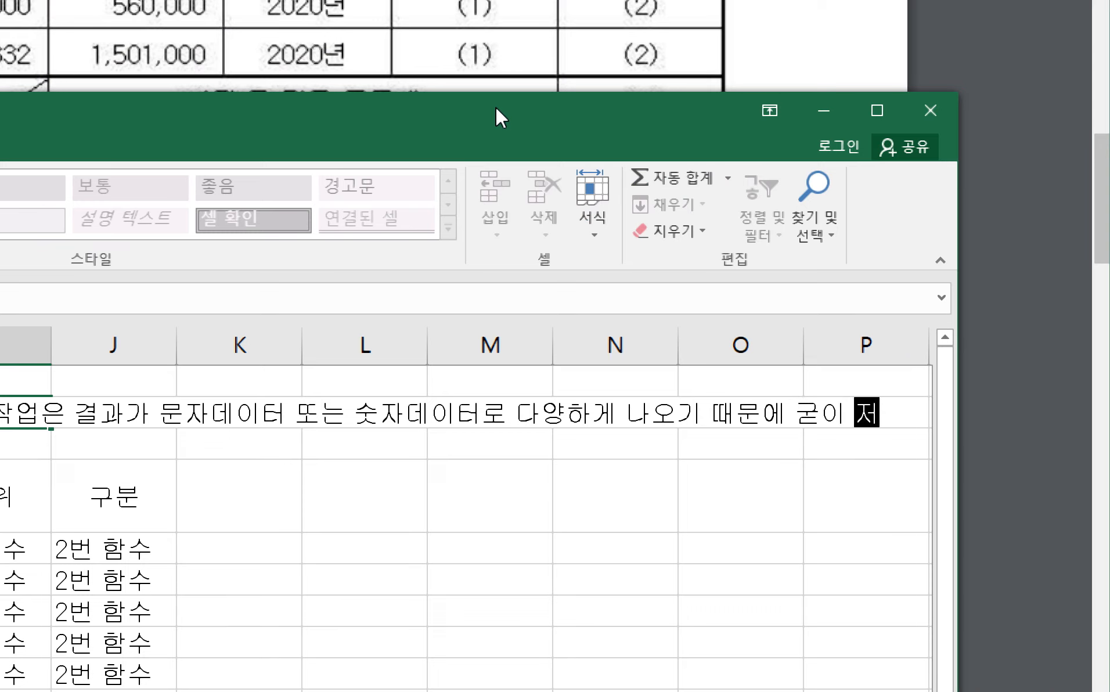
type(" 안해도 된다.")
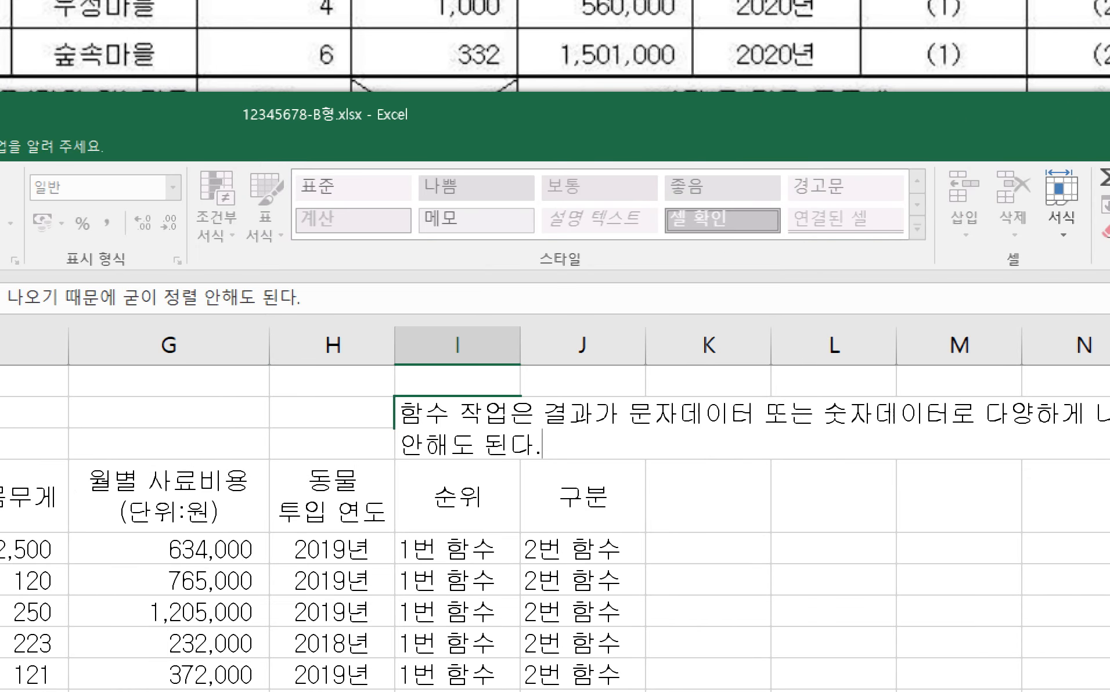
key("Escape")
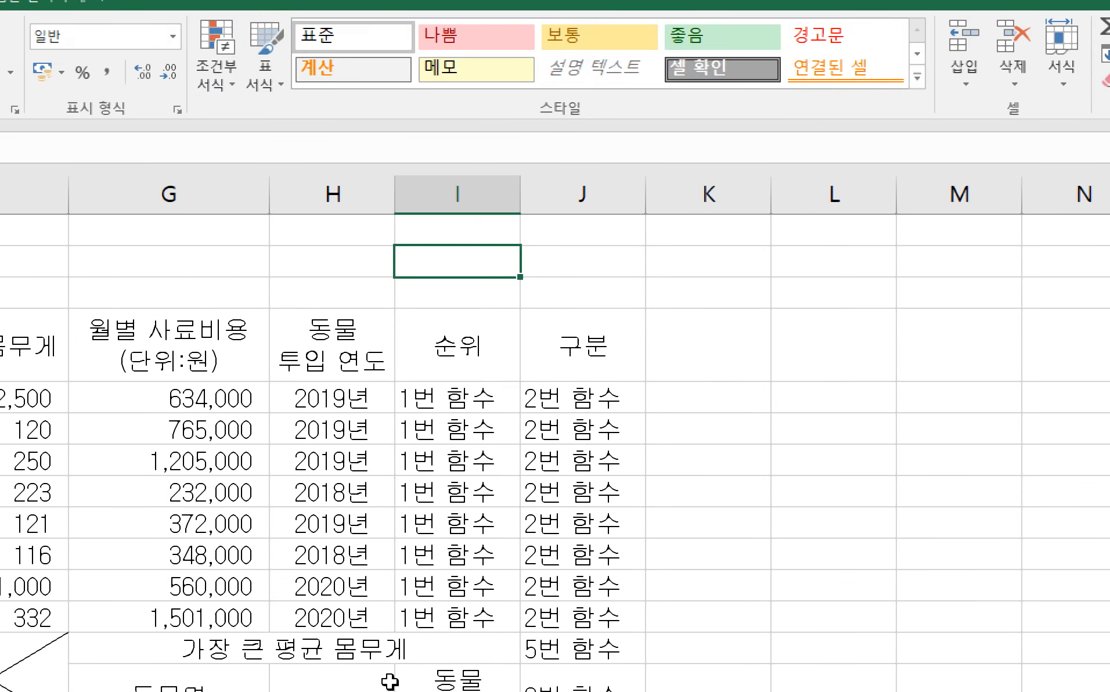
- Center-align the function placeholders in the 순위 and 구분 columns, I5:J12
left_click_drag(464, 407, 583, 609)
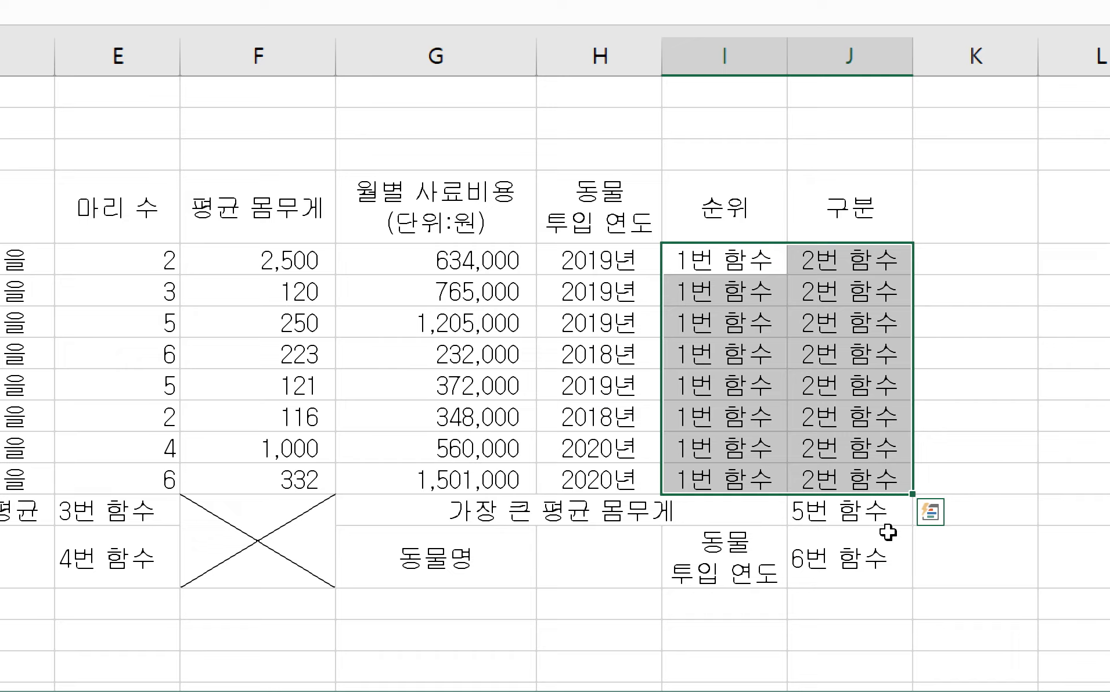
- Center-align the function placeholders in J13:J14 and E13:E14 of the summary rows
left_click_drag(857, 504, 852, 551)
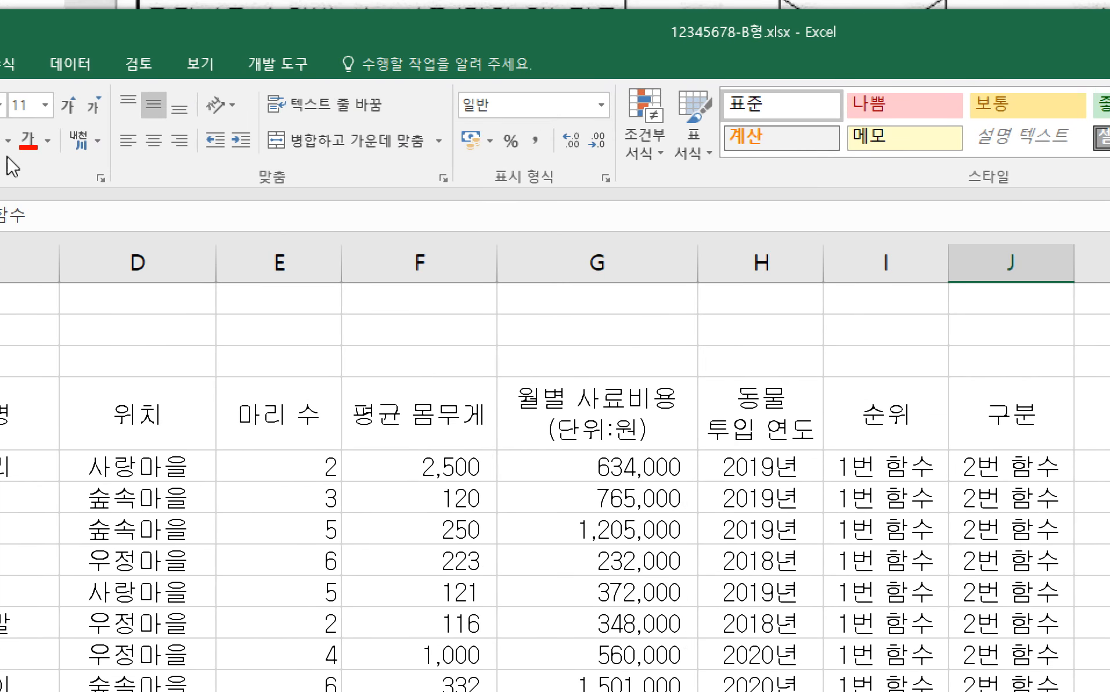
left_click(154, 151)
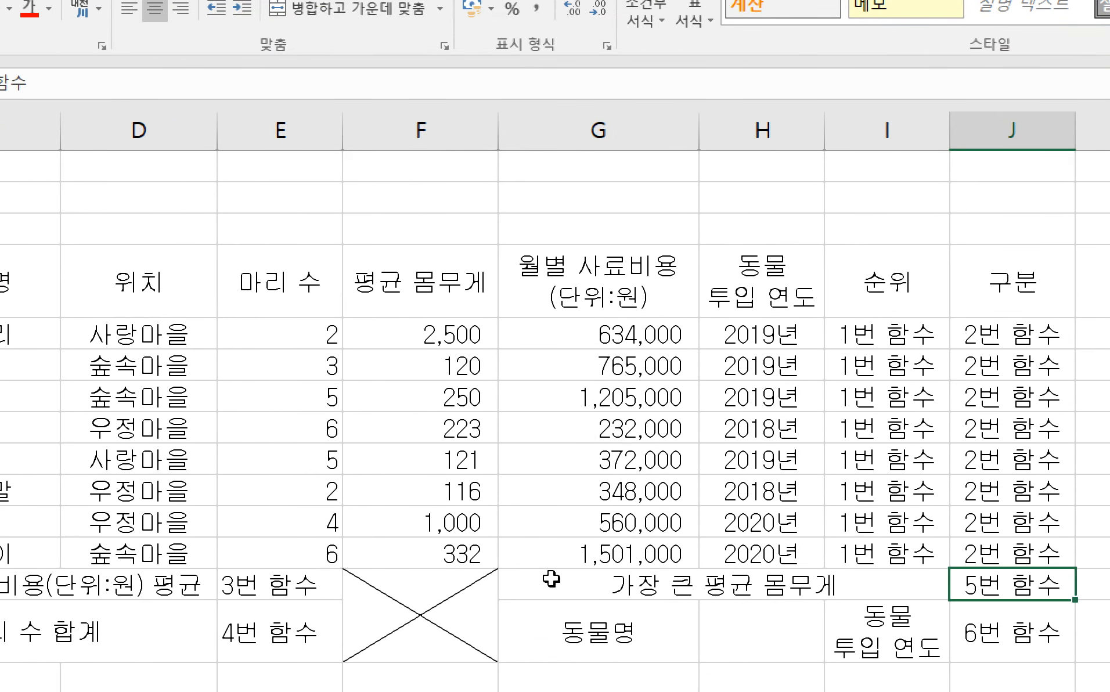
left_click_drag(481, 581, 491, 631)
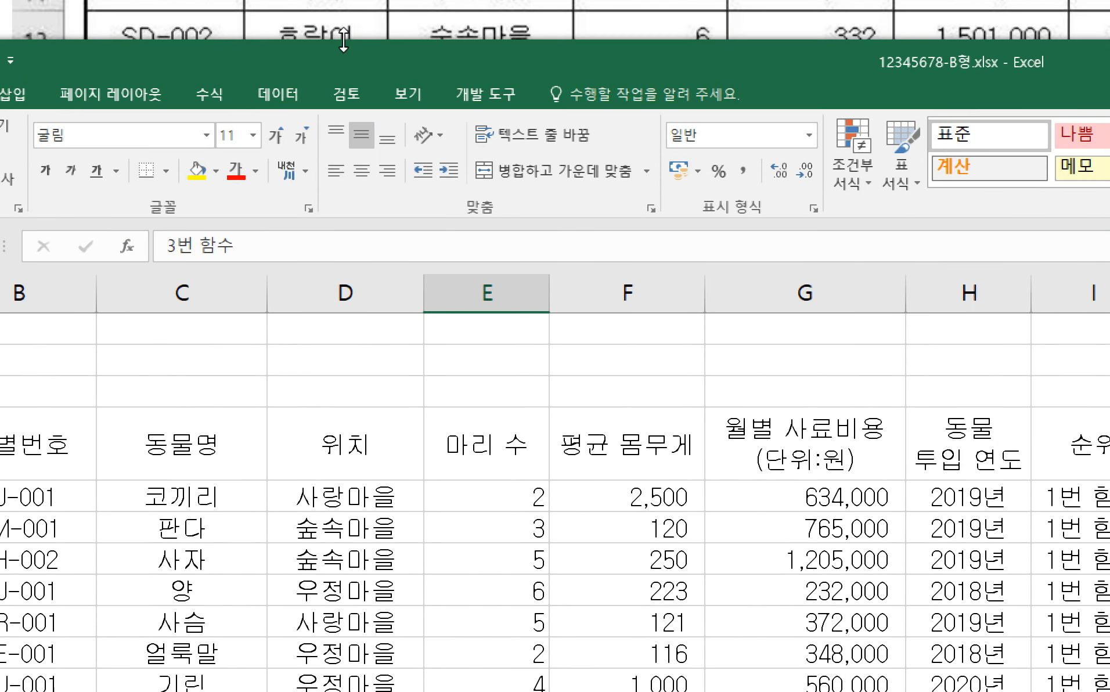
left_click(361, 7)
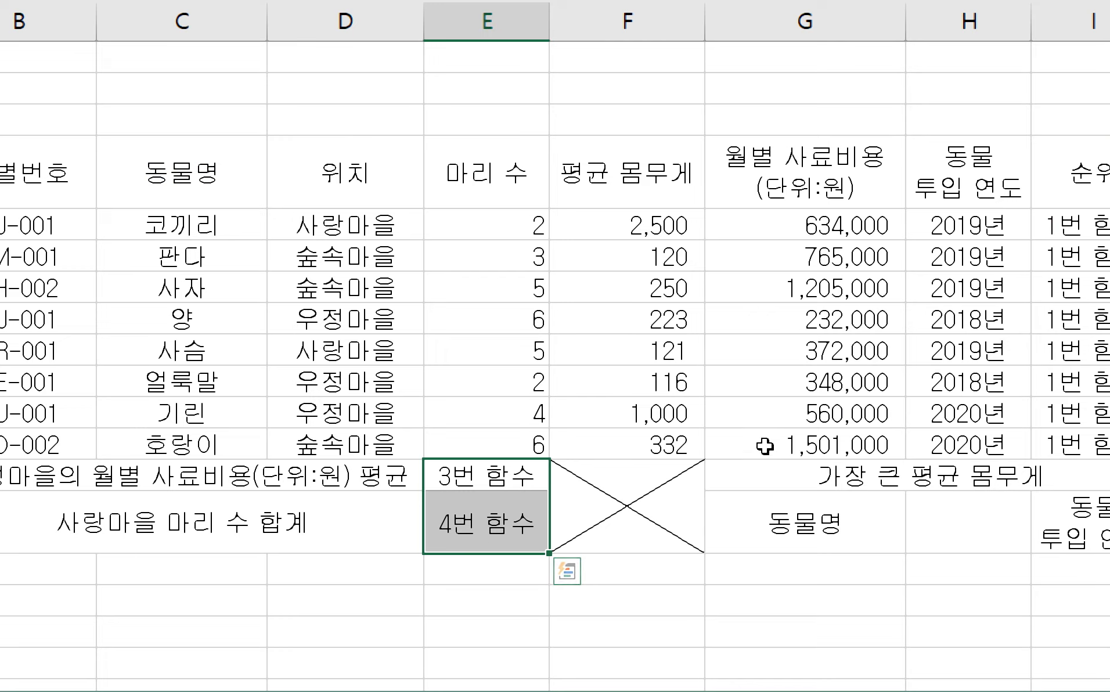
left_click(810, 415)
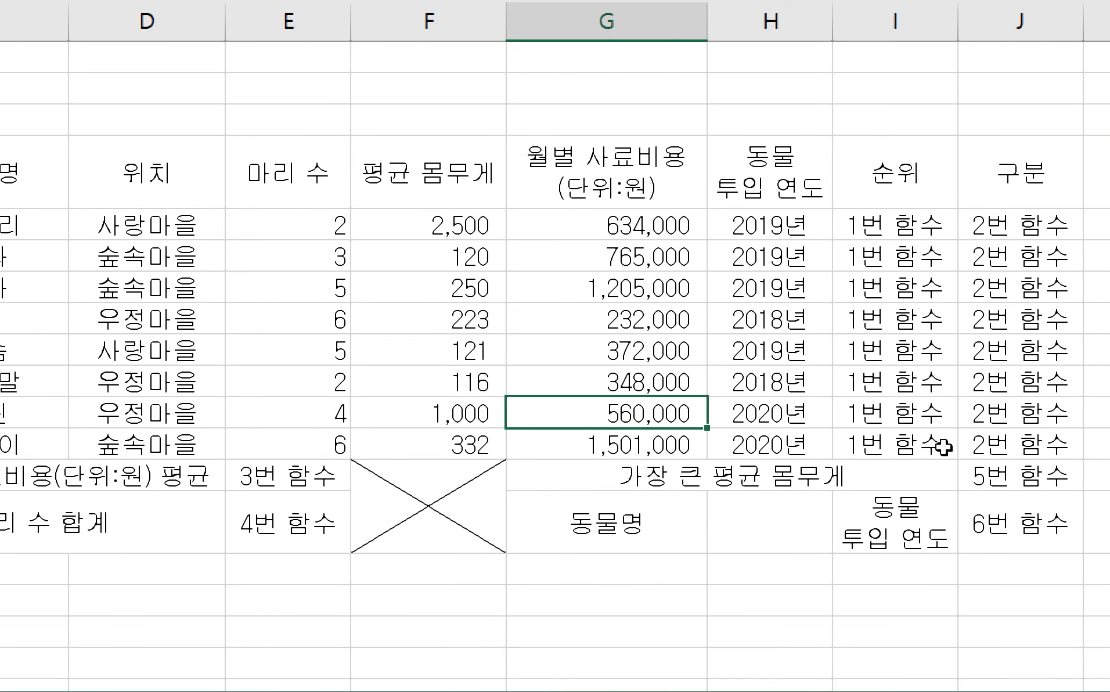
left_click(829, 413)
left_click(976, 466)
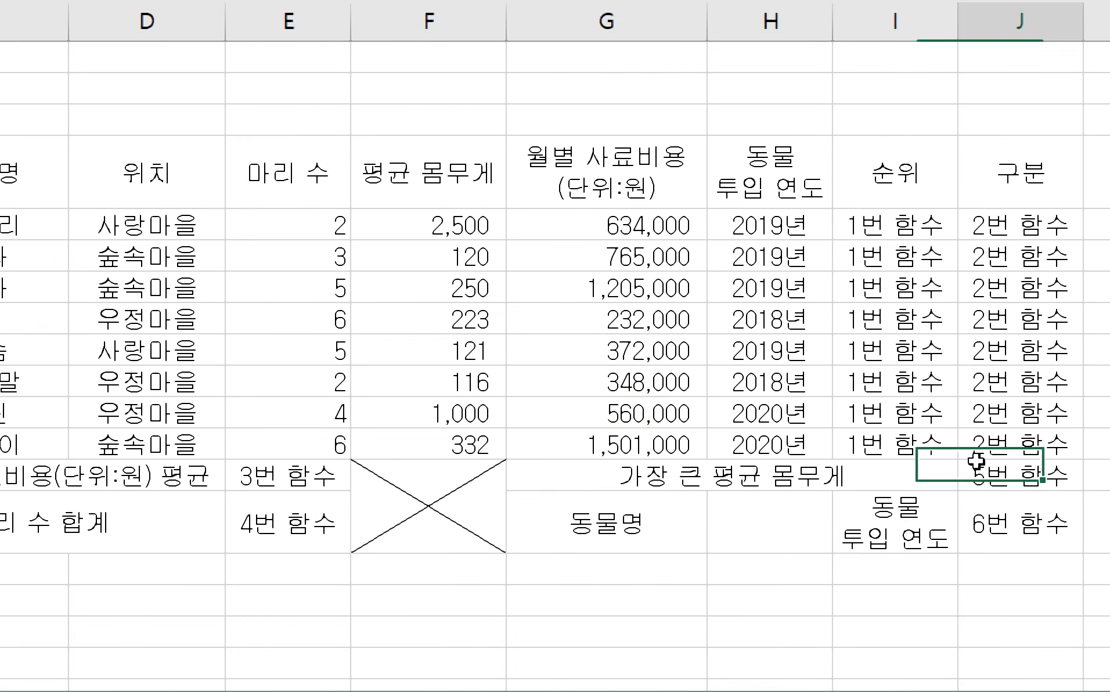
left_click(995, 536)
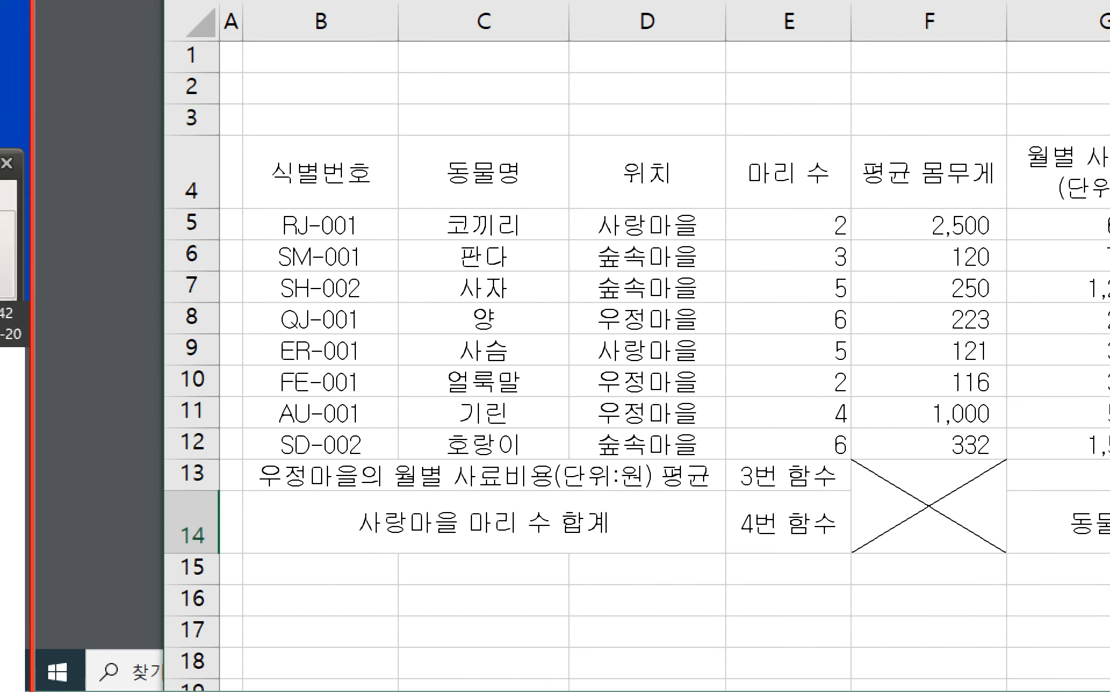
- Switch to the exam PDF and review the condition on font and alignment for all data
left_click(323, 349)
left_click(580, 174)
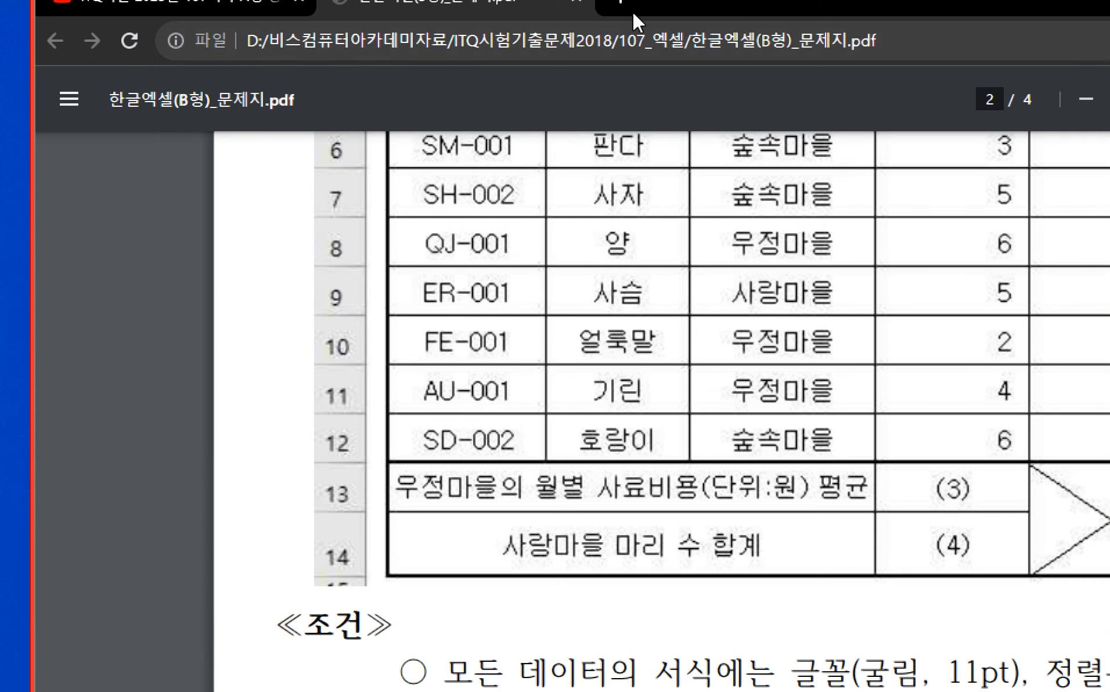
scroll(661, 477, "up", 2)
scroll(655, 612, "up", 2)
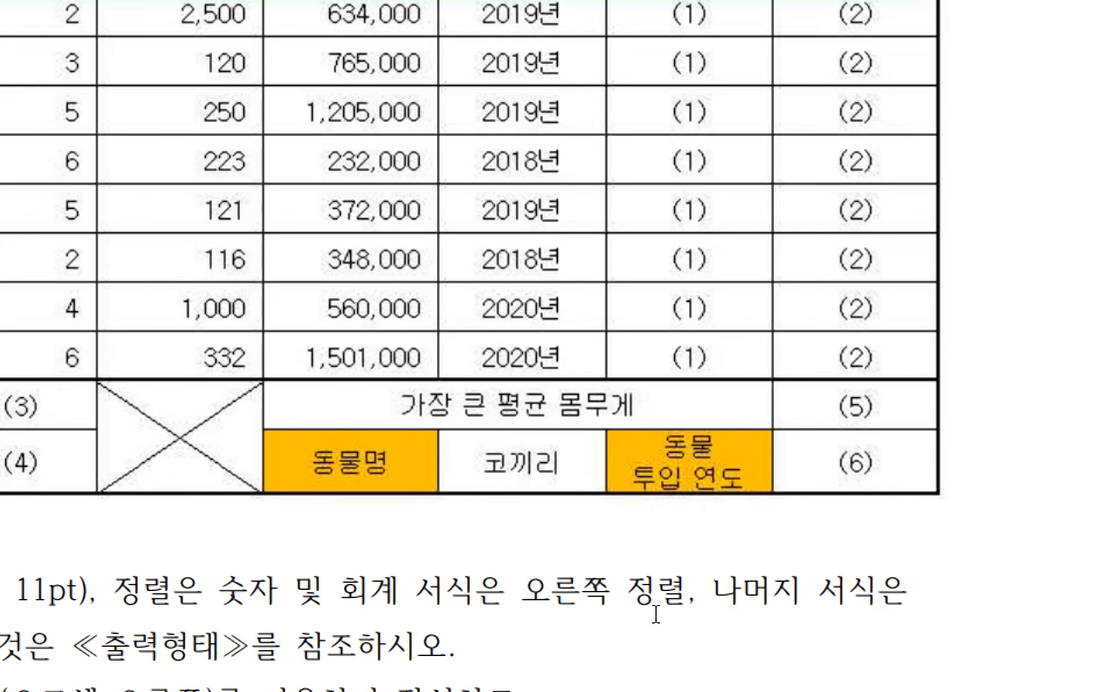
scroll(654, 612, "down", 3)
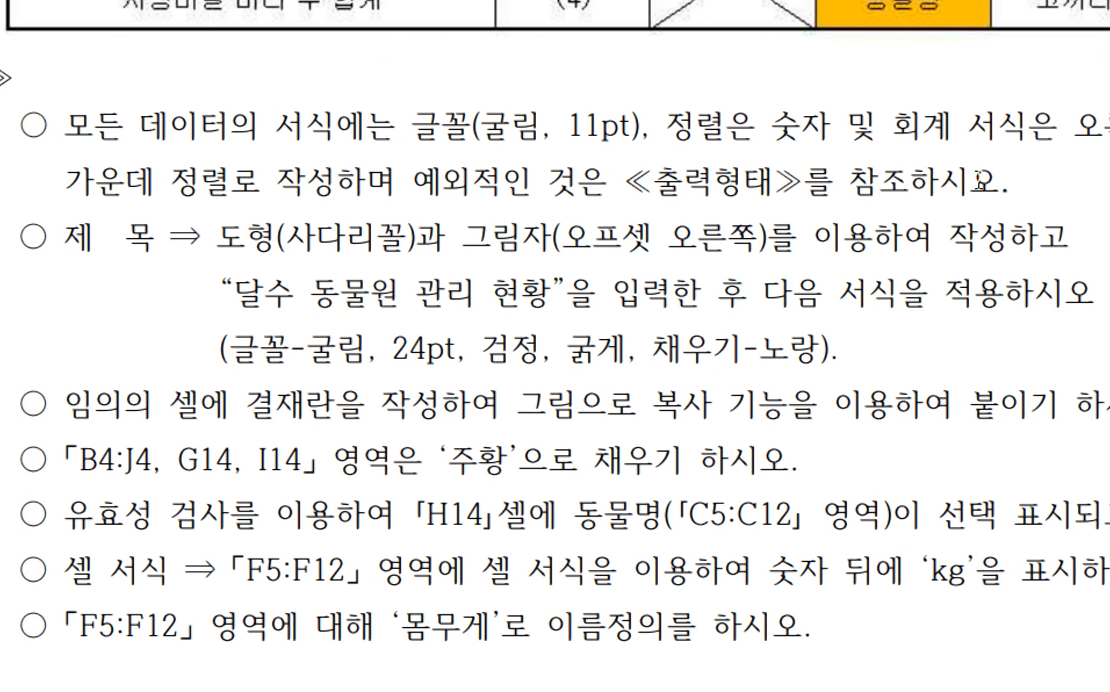
left_click_drag(979, 180, 95, 115)
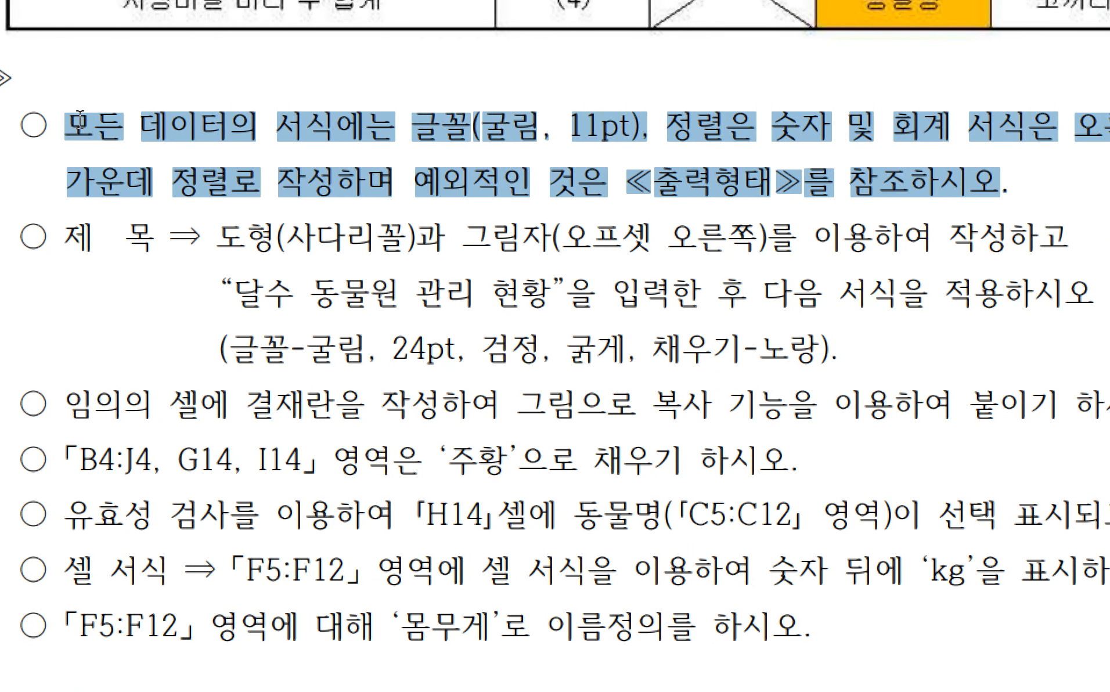
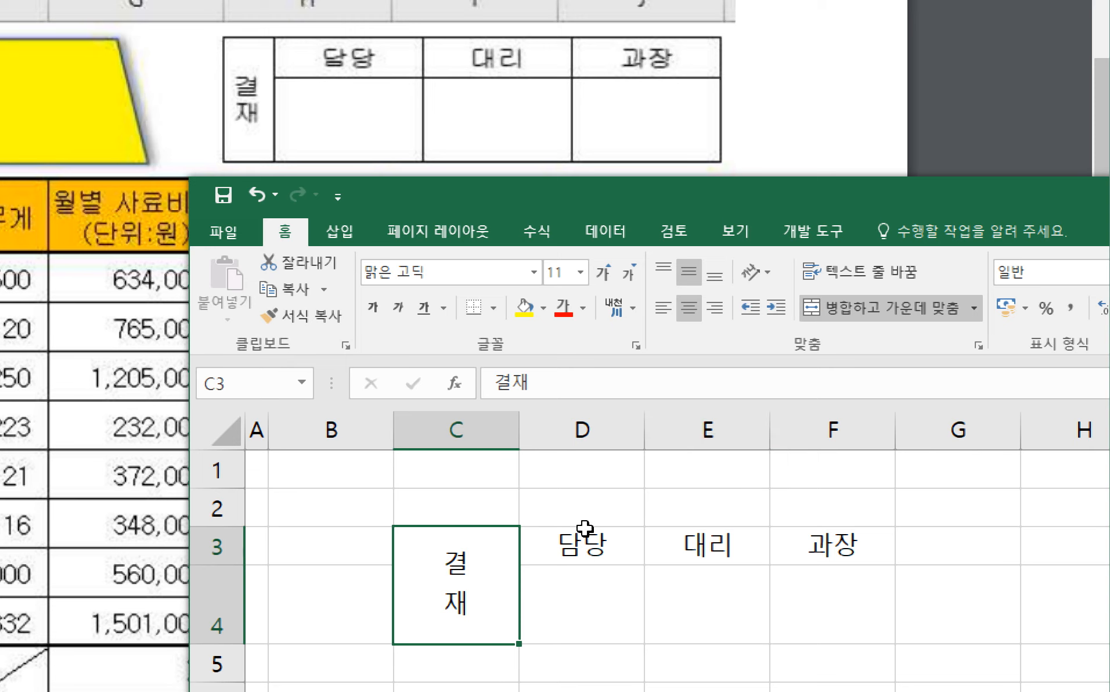
- Narrow column C to fit the vertical 결재 label and apply all borders to the approval table C3:F4
left_click_drag(519, 439, 455, 447)
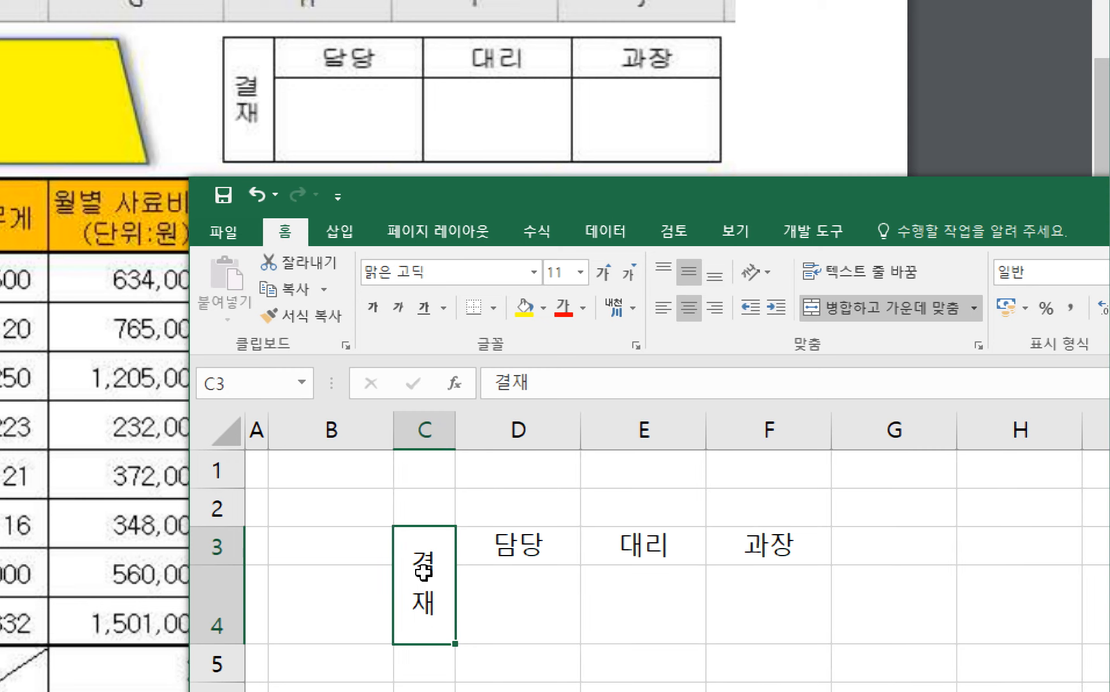
left_click_drag(422, 574, 752, 566)
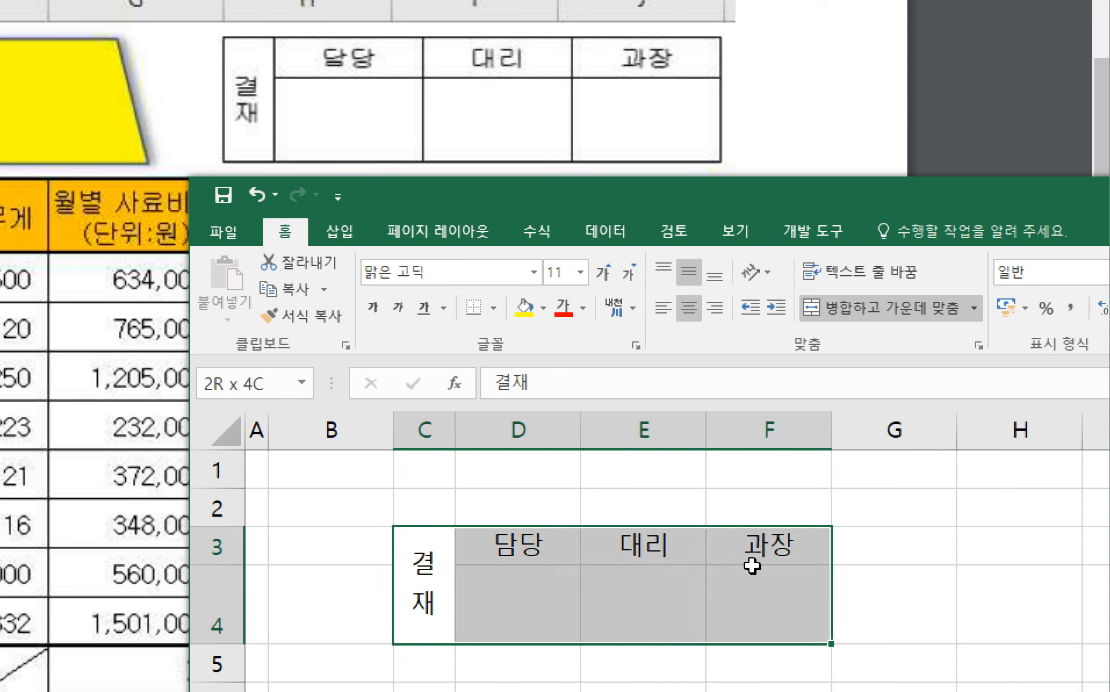
left_click(493, 309)
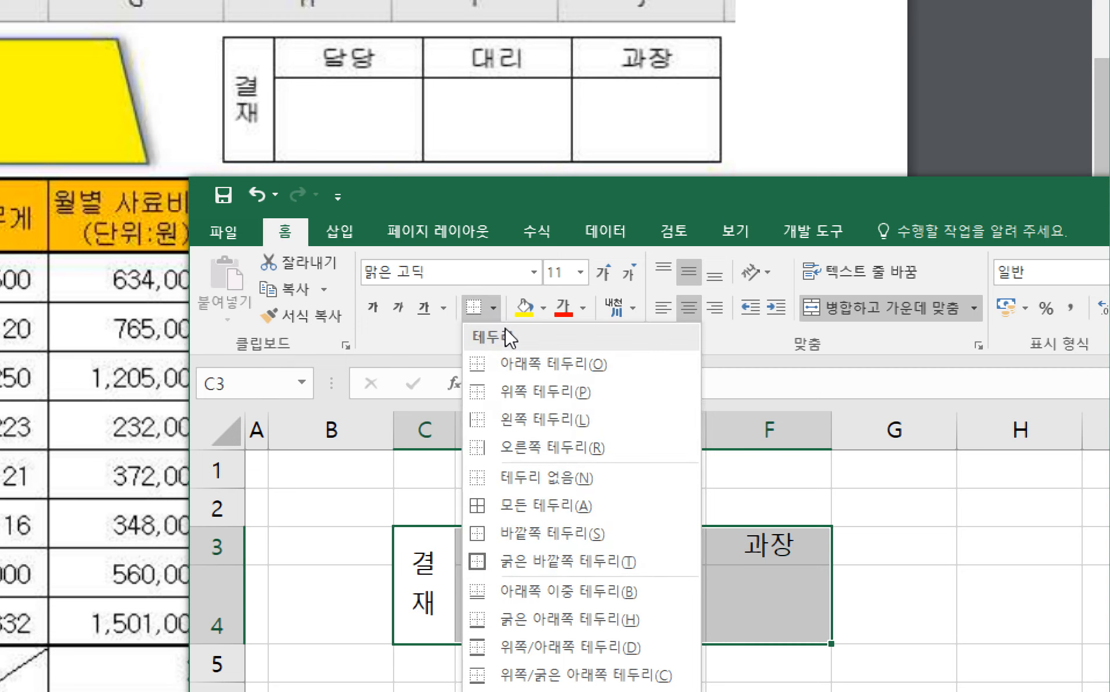
left_click(543, 501)
left_click(614, 591)
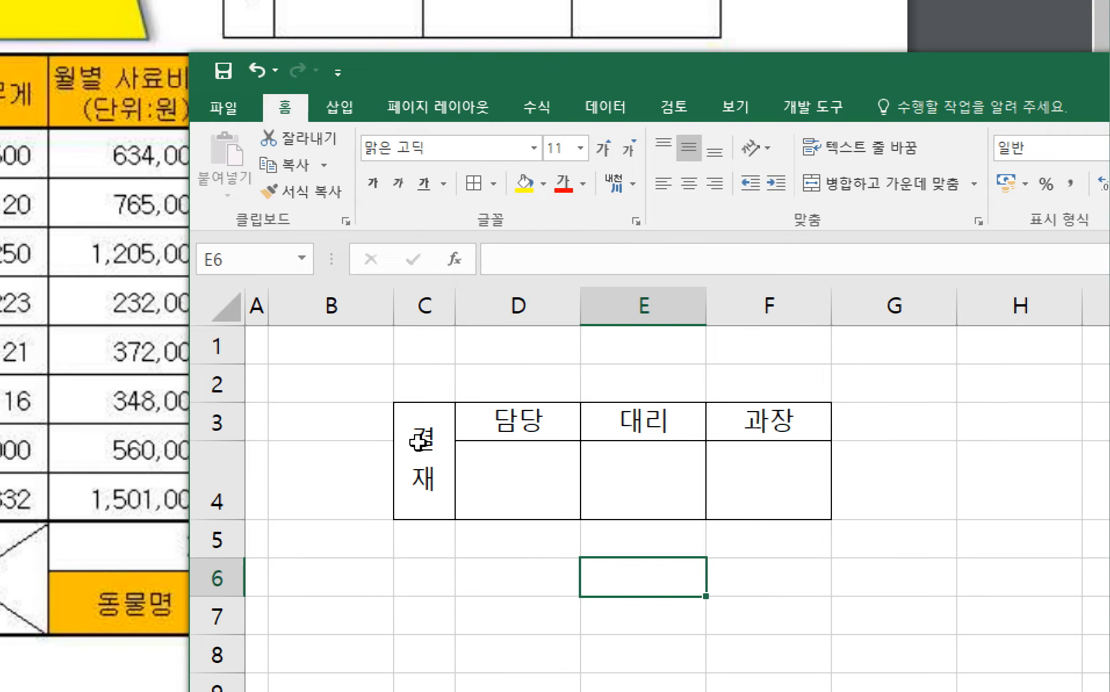
- Select the approval table C3:F4 and copy it
left_click_drag(421, 586, 669, 593)
left_click_drag(670, 442, 742, 441)
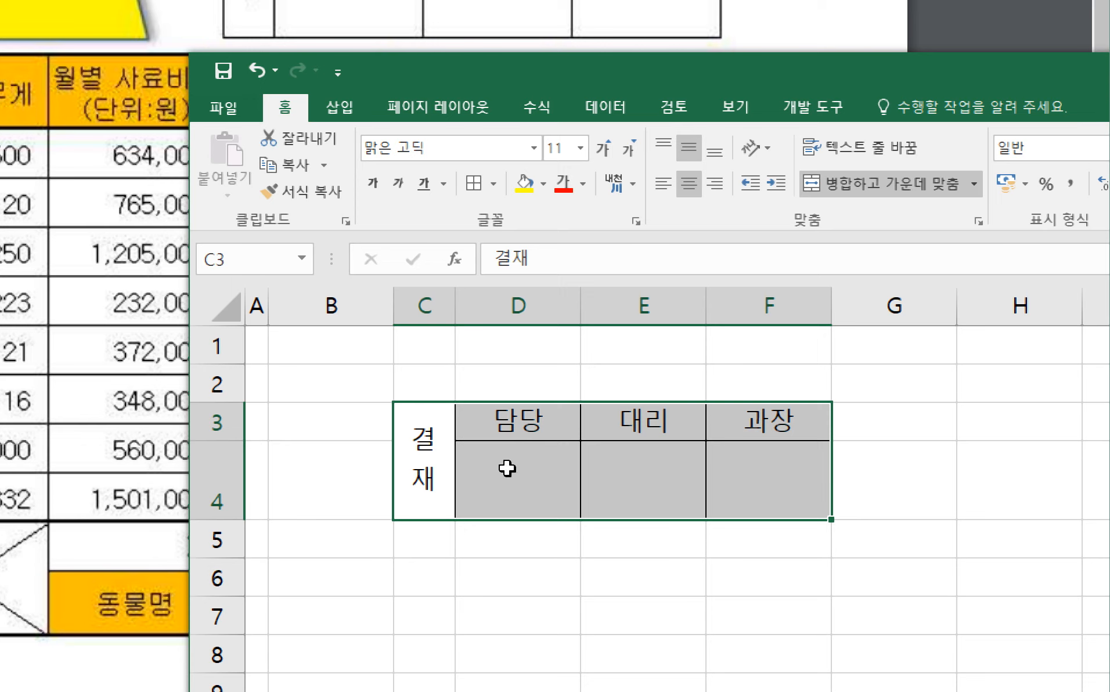
left_click(285, 164)
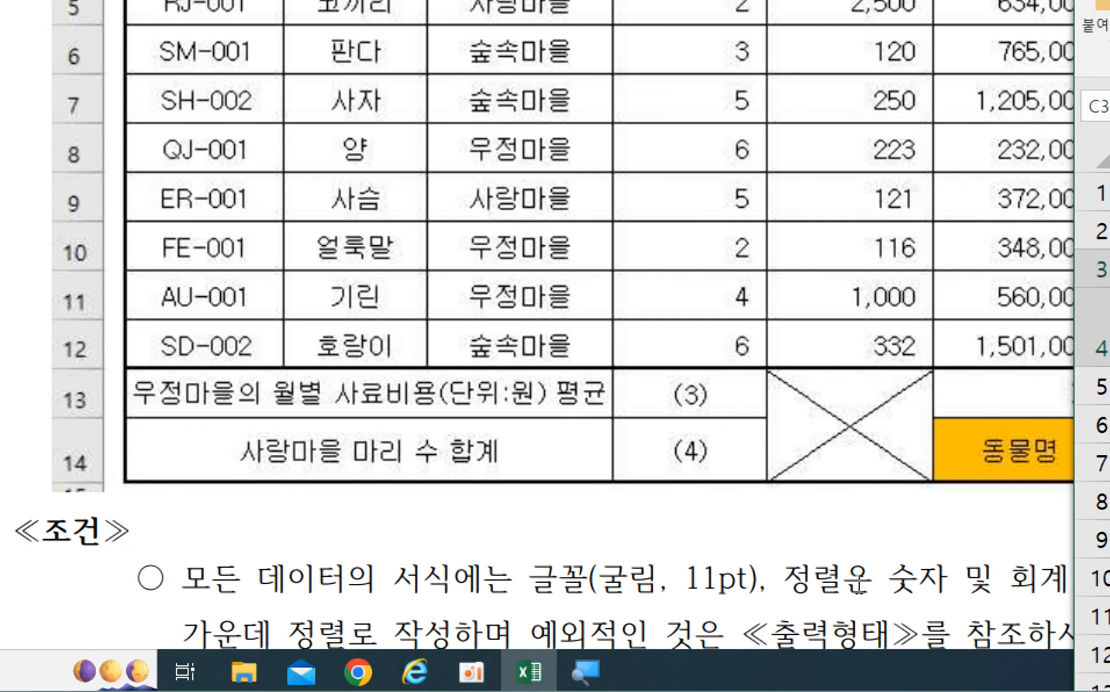
- Review the PDF condition about copying the 결재란 as a picture, and return to the Excel workbook
left_click_drag(859, 584, 872, 582)
left_click(1047, 590)
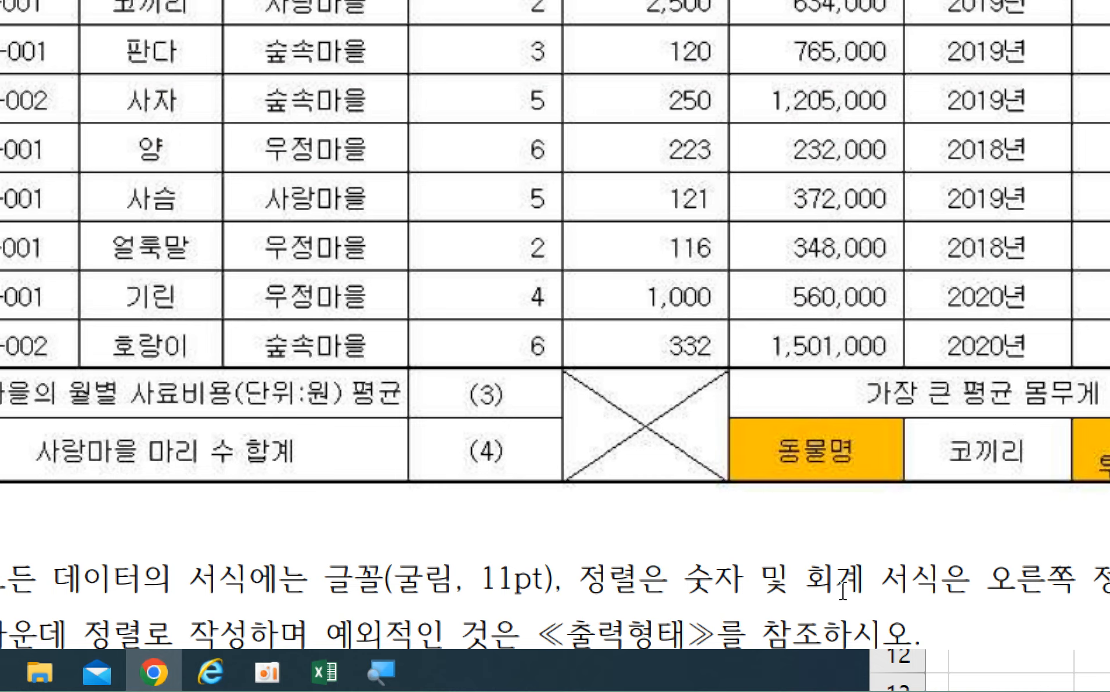
scroll(1047, 590, "down", 5)
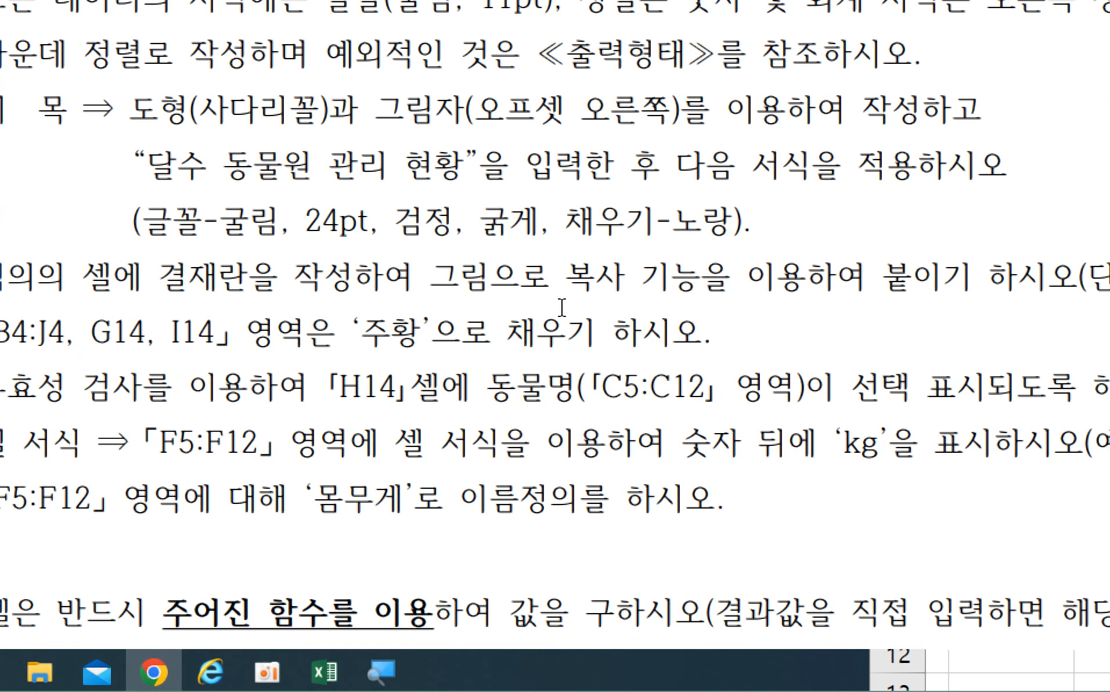
left_click_drag(430, 279, 697, 281)
left_click(696, 280)
left_click(325, 672)
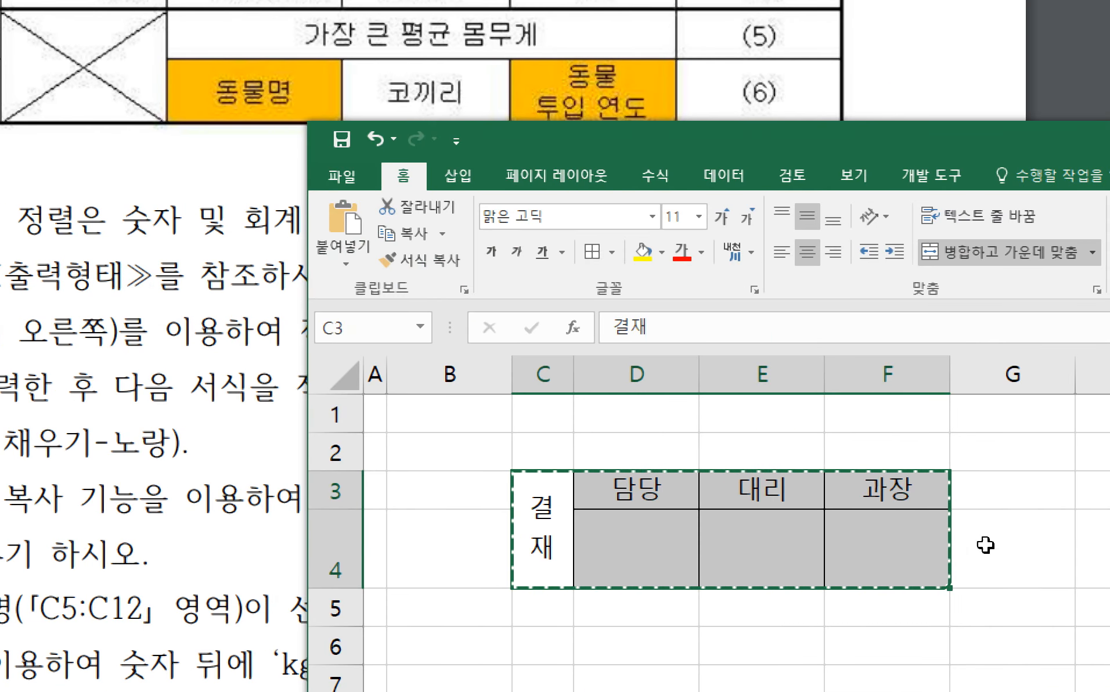
- Copy the approval table C3:F4 as a picture, using the as-shown-on-screen appearance and picture format
left_click(443, 236)
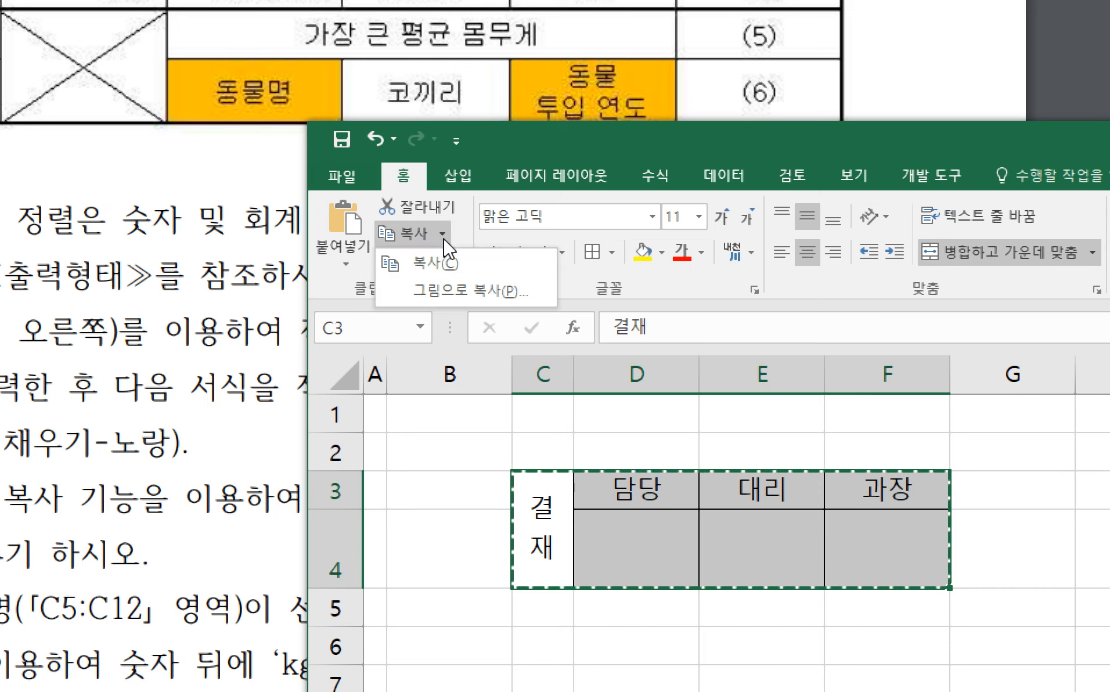
left_click(444, 287)
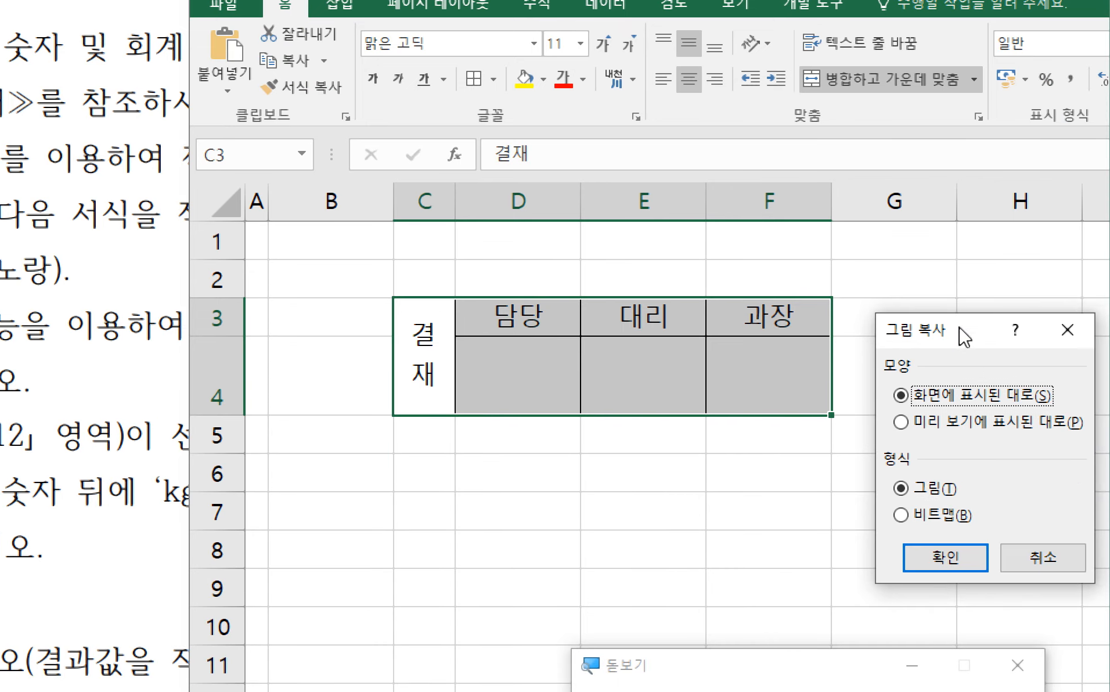
left_click_drag(960, 335, 531, 224)
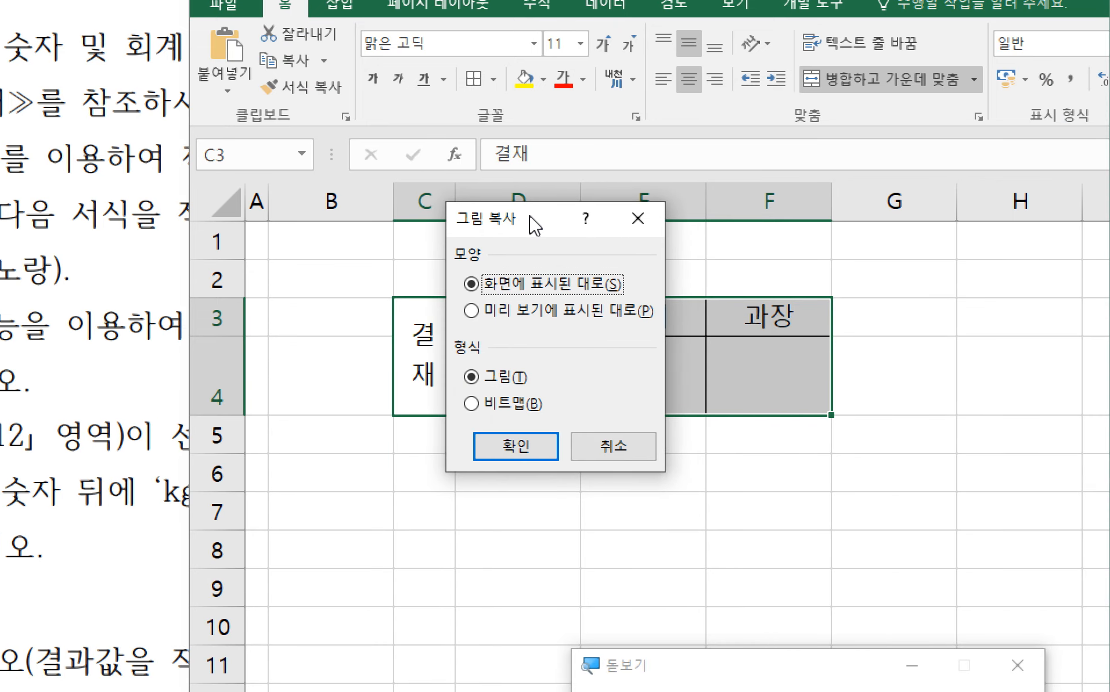
left_click(504, 446)
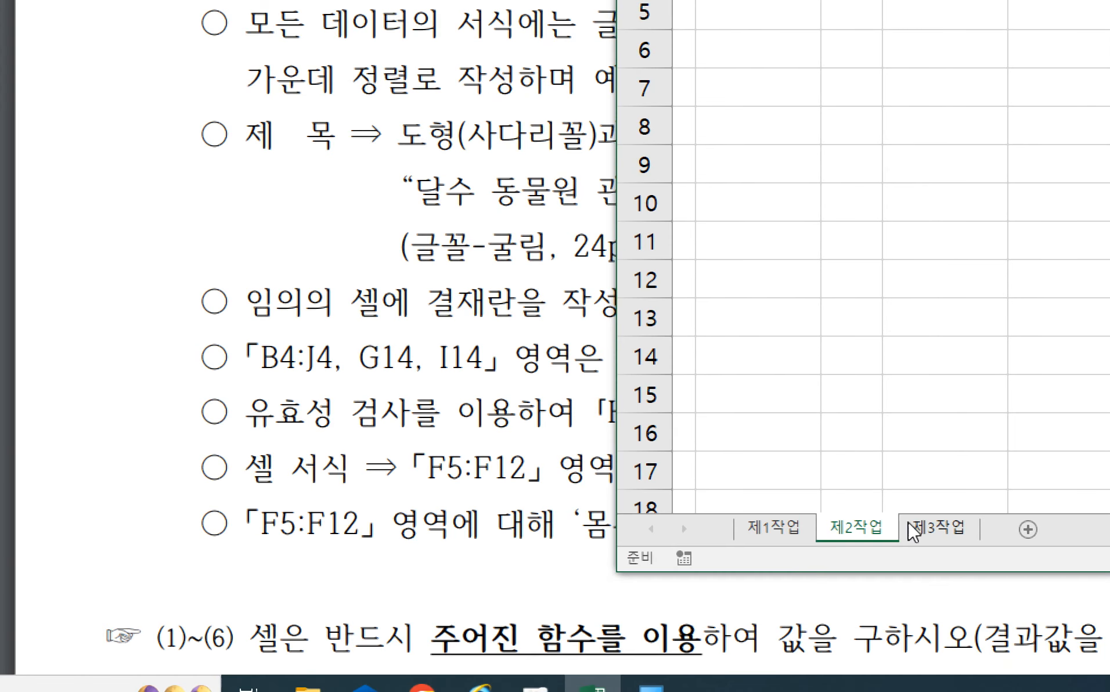
- Paste the approval table picture at H1 on the 제1작업 sheet and nudge it slightly down
left_click(784, 537)
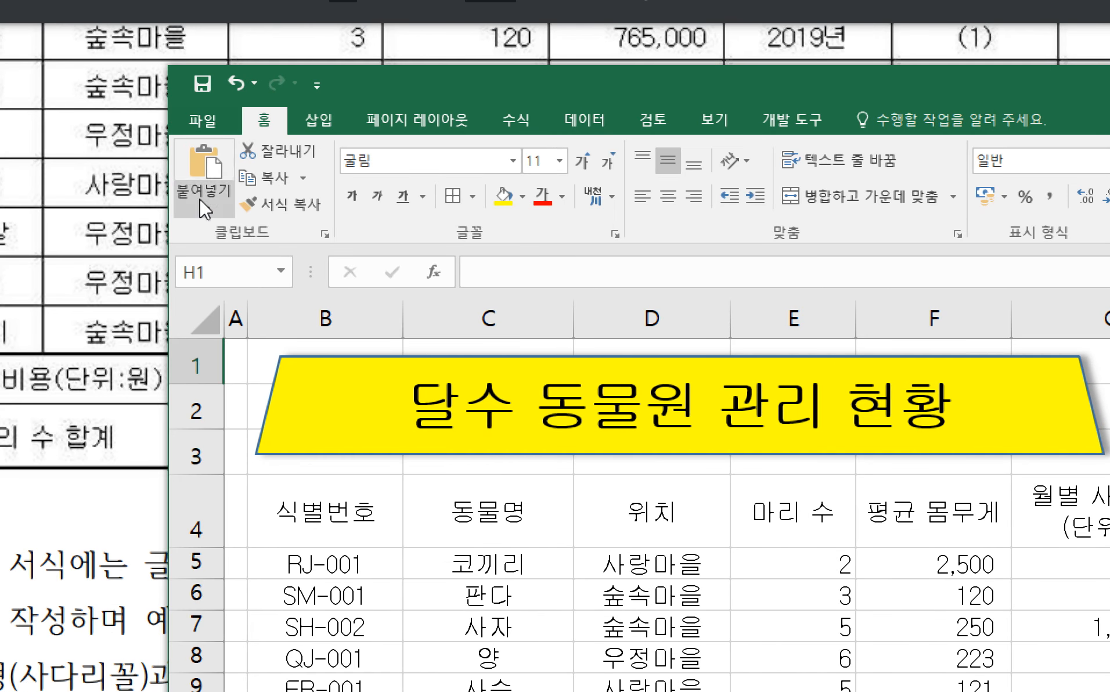
left_click(200, 198)
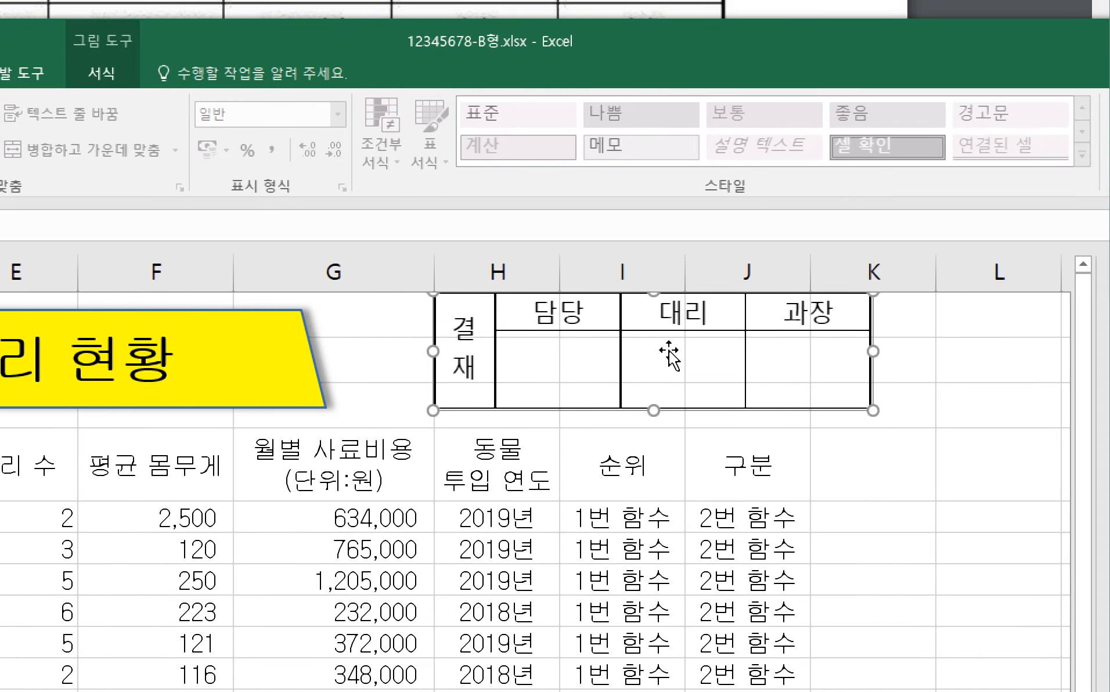
key("Down")
key("Down")
key("Down")
key("Down")
key("Down")
key("Down")
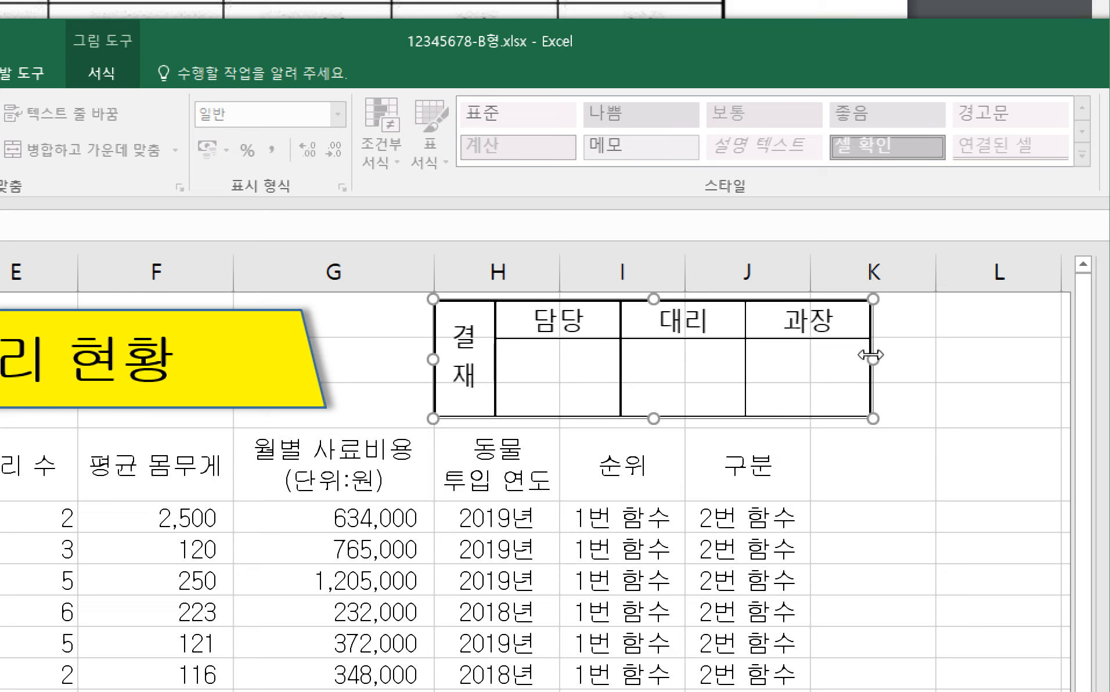
- Widen columns H, I and J so the table's outer edge roughly lines up with the approval picture
left_click(756, 462)
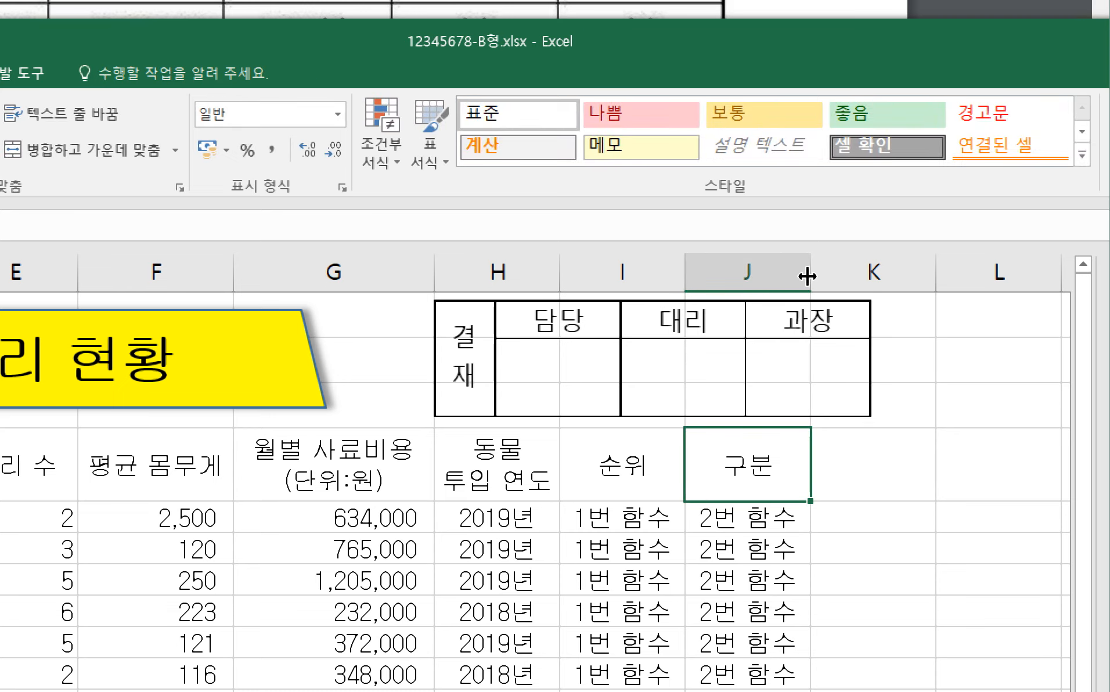
left_click_drag(807, 275, 834, 276)
left_click_drag(687, 276, 696, 276)
left_click_drag(848, 273, 846, 272)
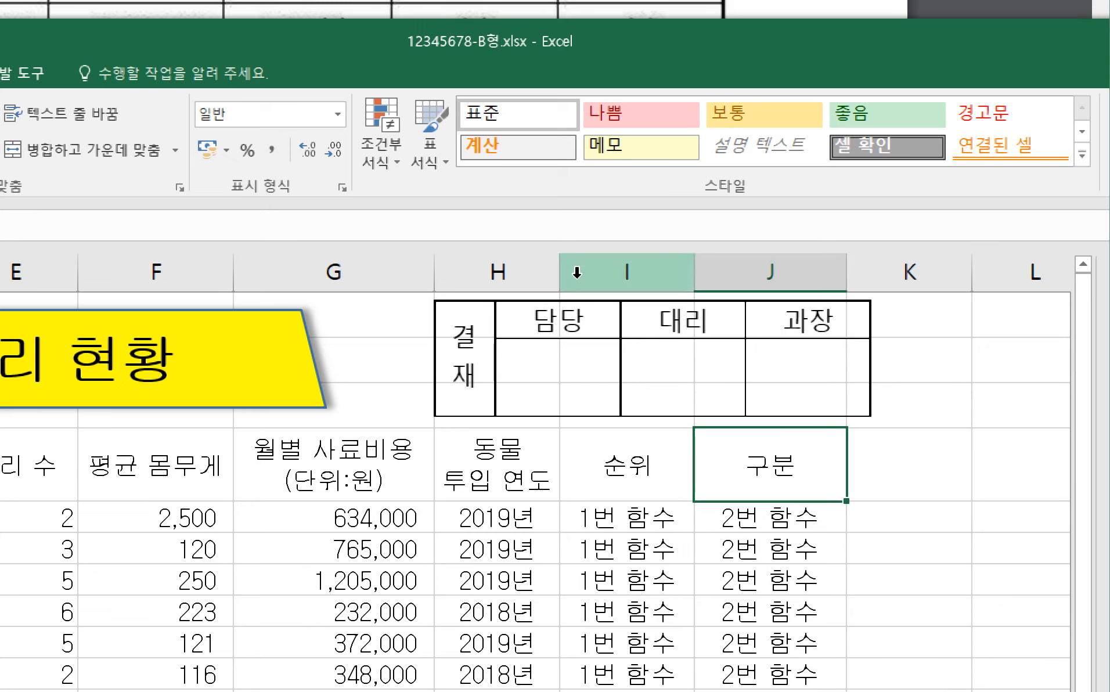
left_click_drag(562, 275, 576, 275)
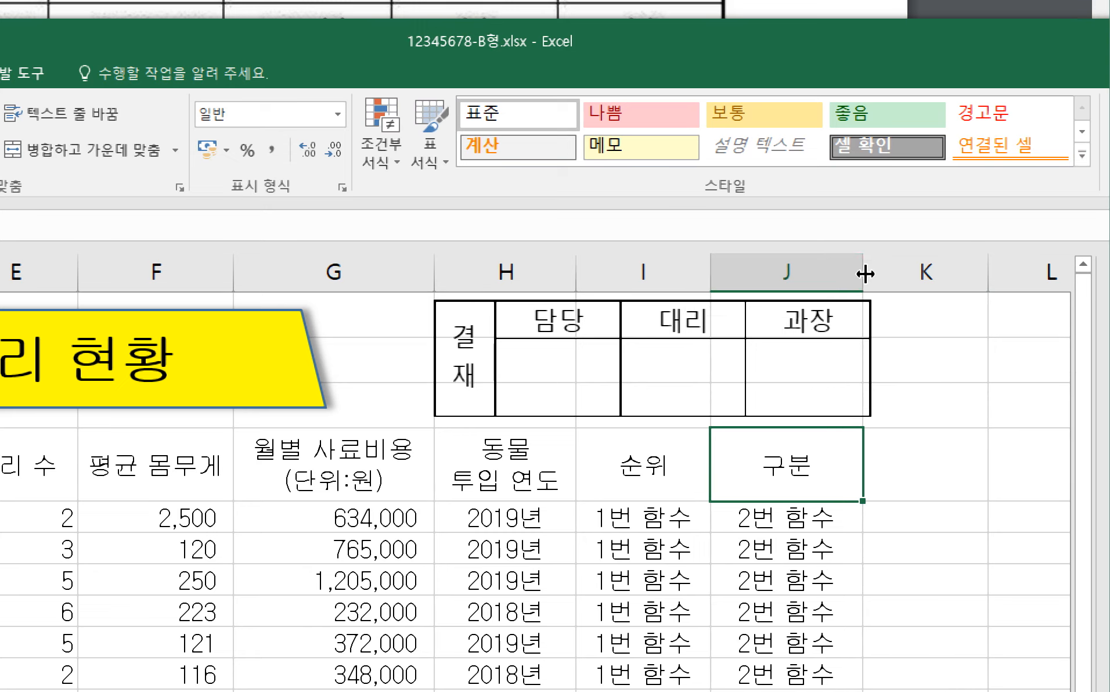
left_click_drag(865, 274, 870, 273)
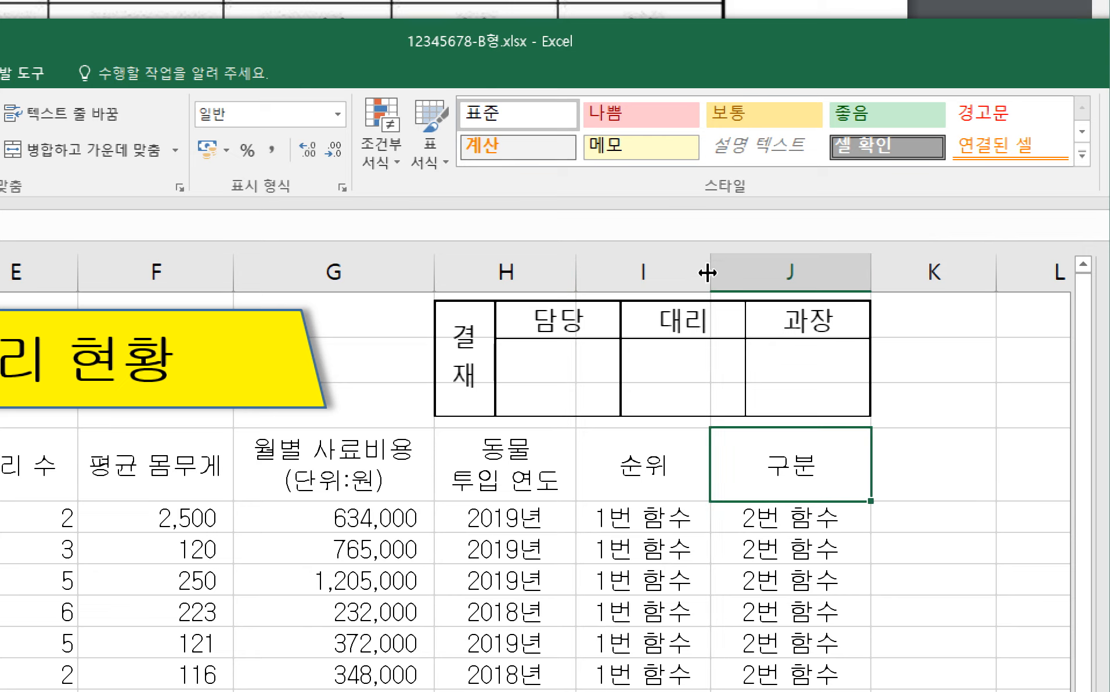
left_click_drag(707, 273, 717, 273)
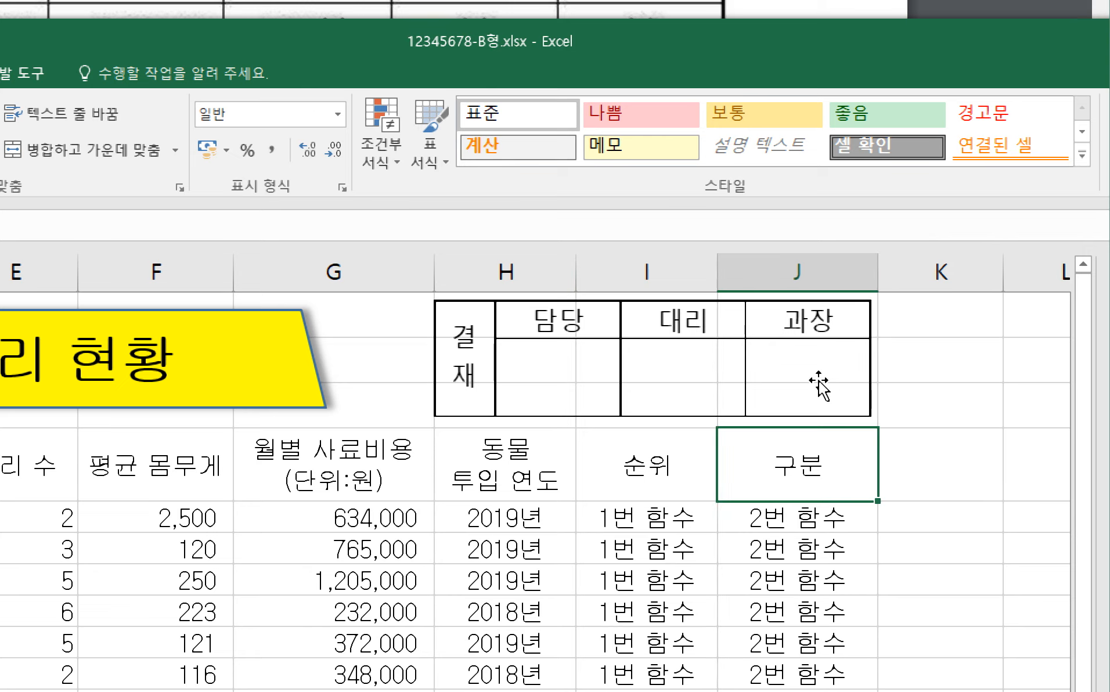
left_click(800, 378)
left_click(831, 453)
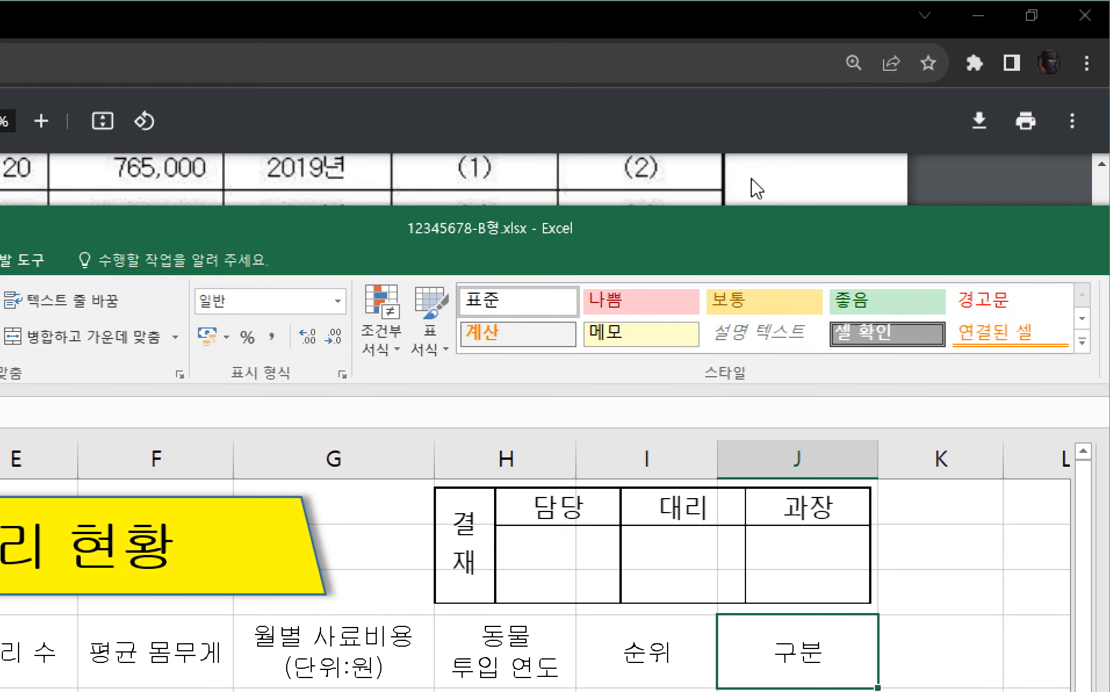
- Compare the approval picture with the PDF's output form, and read the condition on deleting the original approval table
left_click(756, 189)
scroll(767, 638, "up", 6)
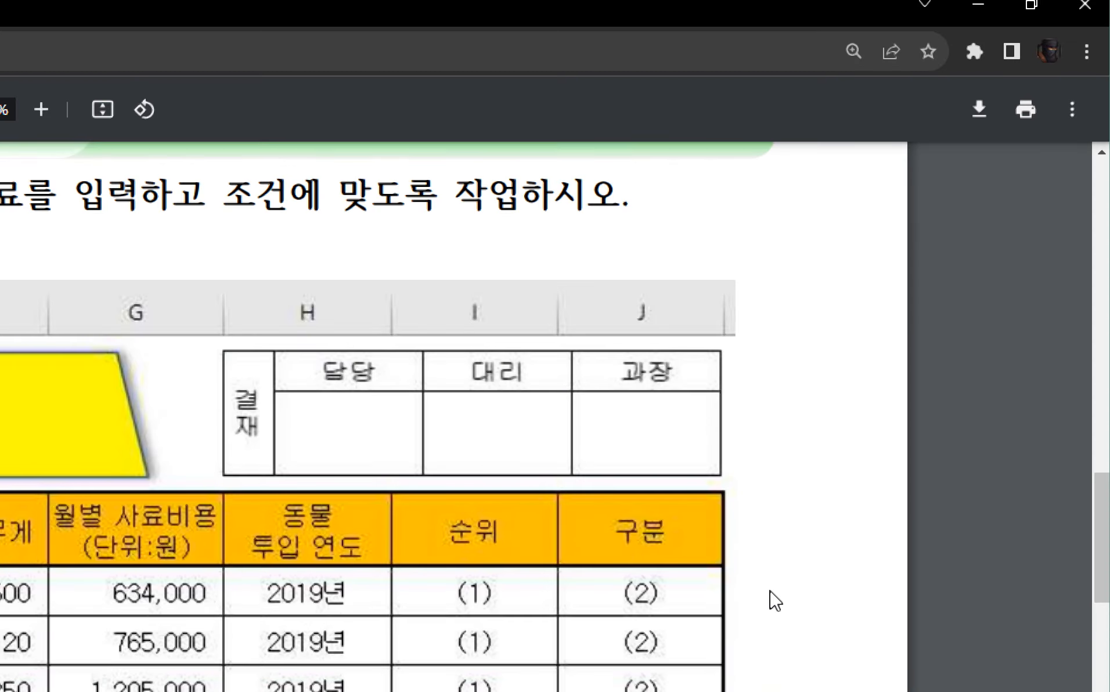
scroll(720, 534, "down", 2)
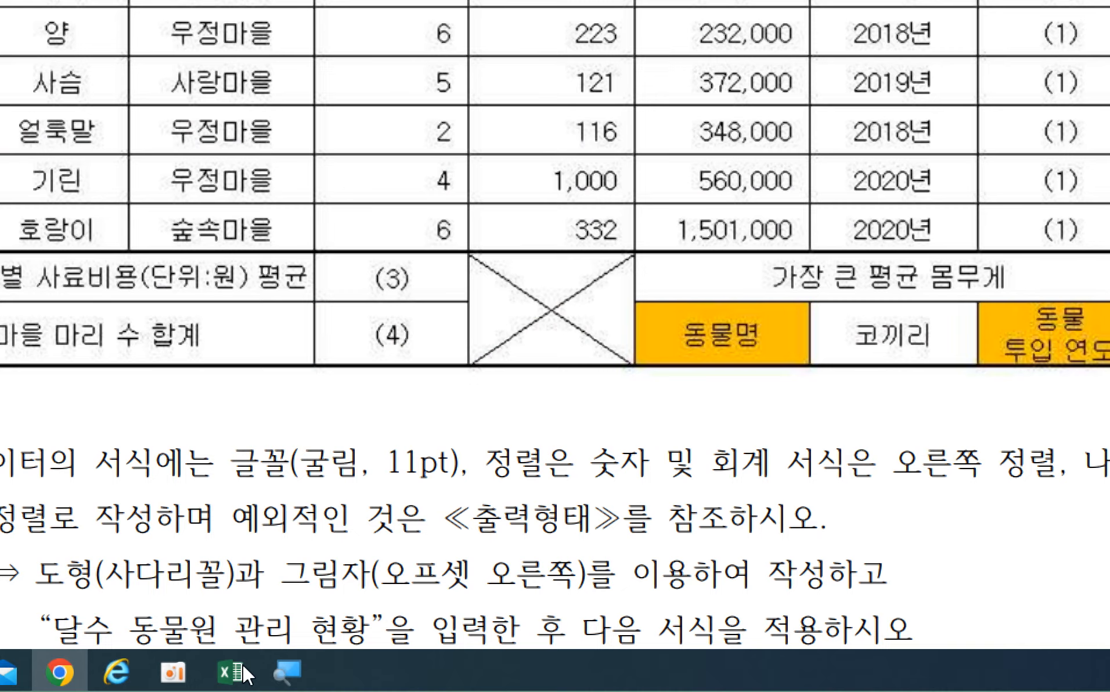
left_click(242, 666)
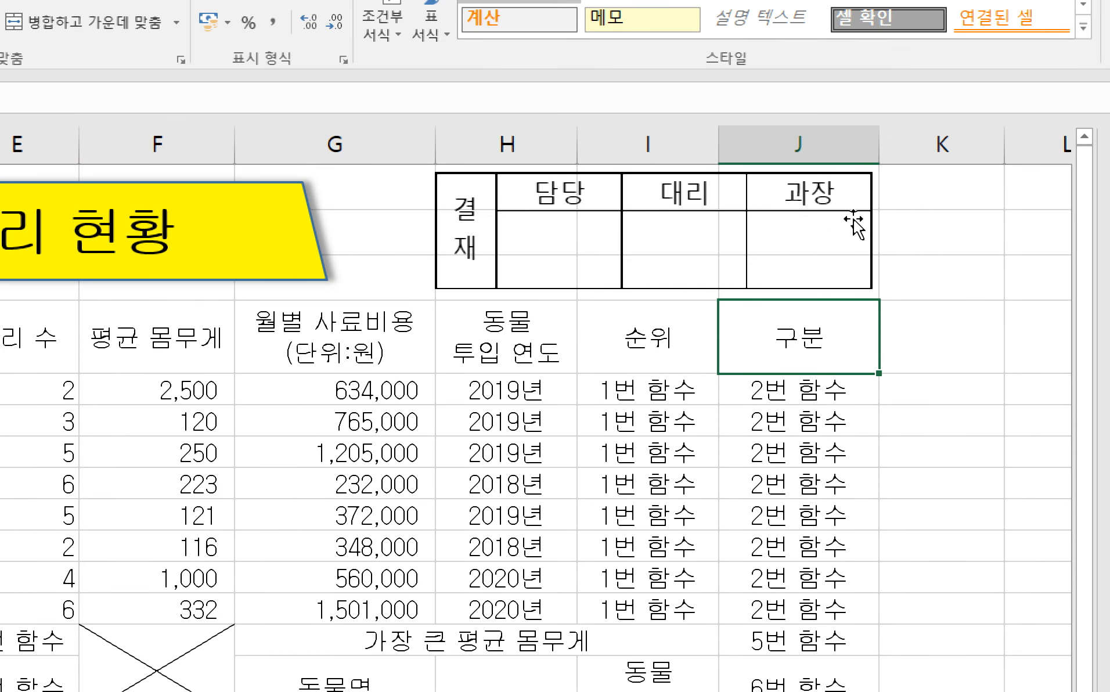
left_click(647, 354)
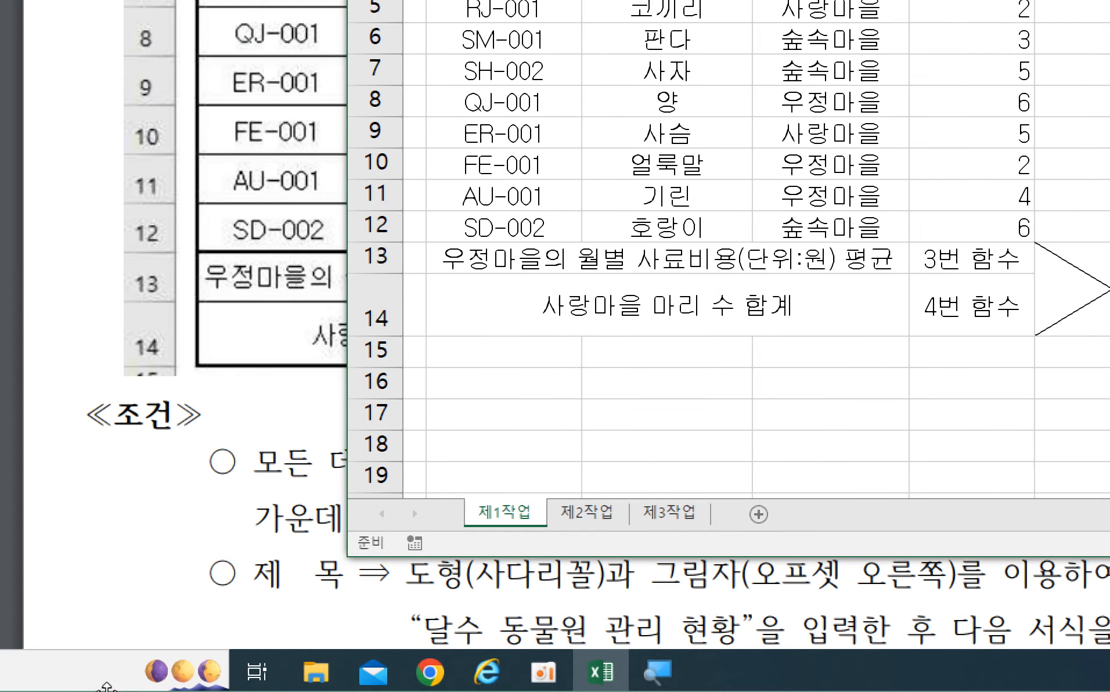
left_click_drag(481, 593, 502, 589)
scroll(1075, 431, "down", 5)
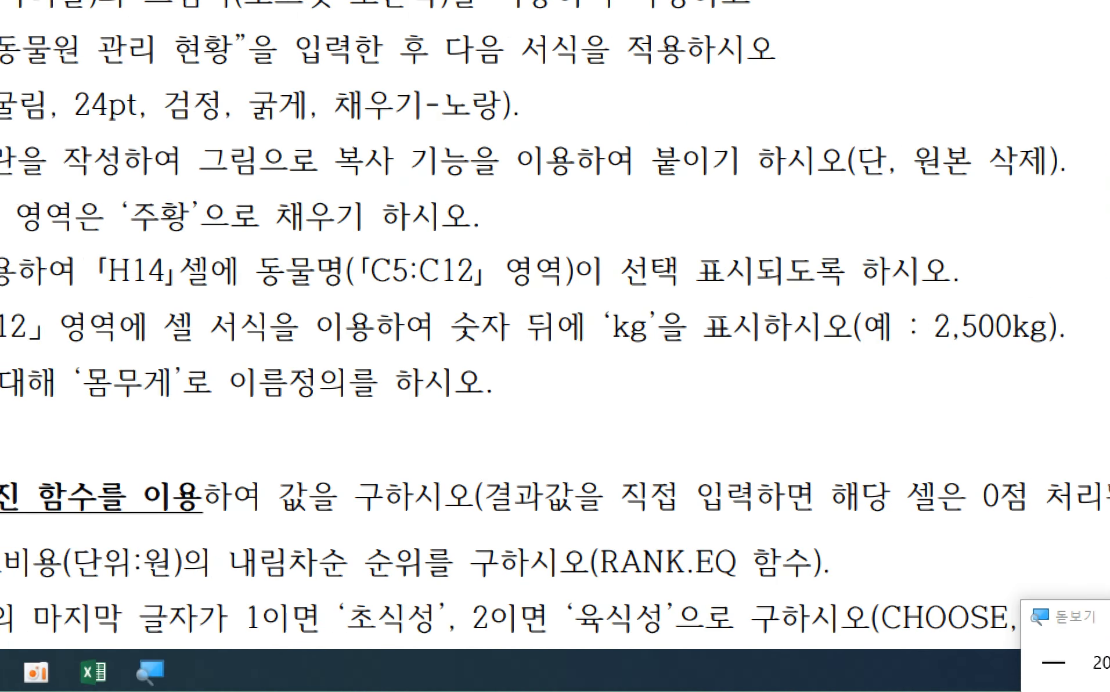
- Delete columns B through F holding the original approval table on the 제2작업 sheet, and return to the 제1작업 sheet
left_click(447, 671)
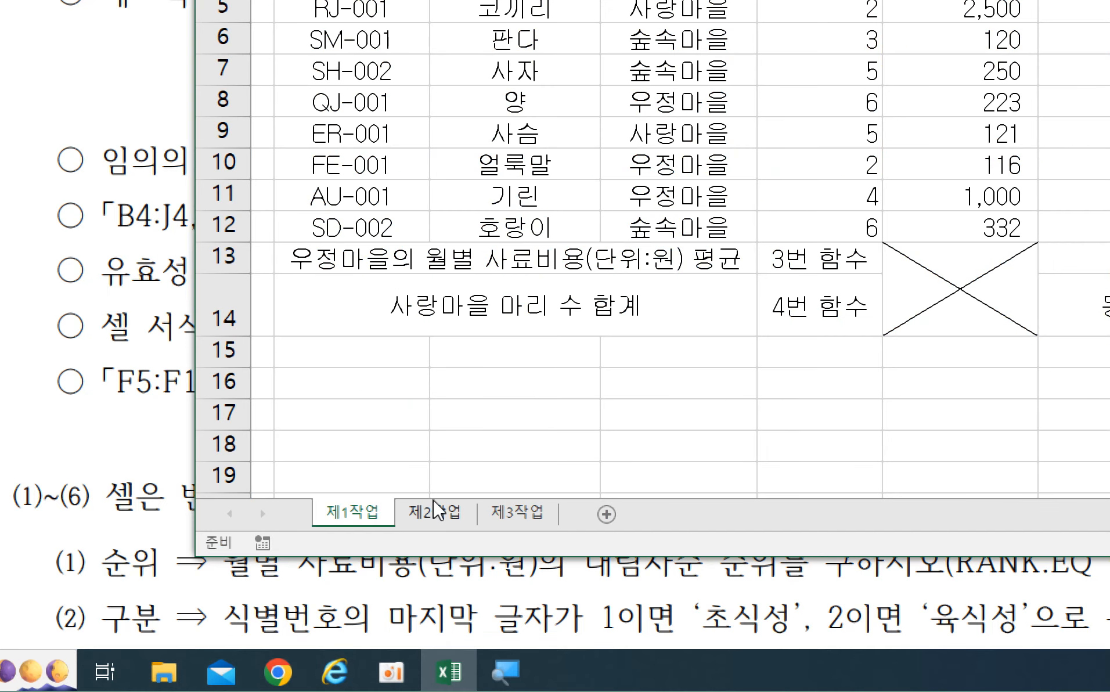
left_click(459, 447)
left_click(444, 511)
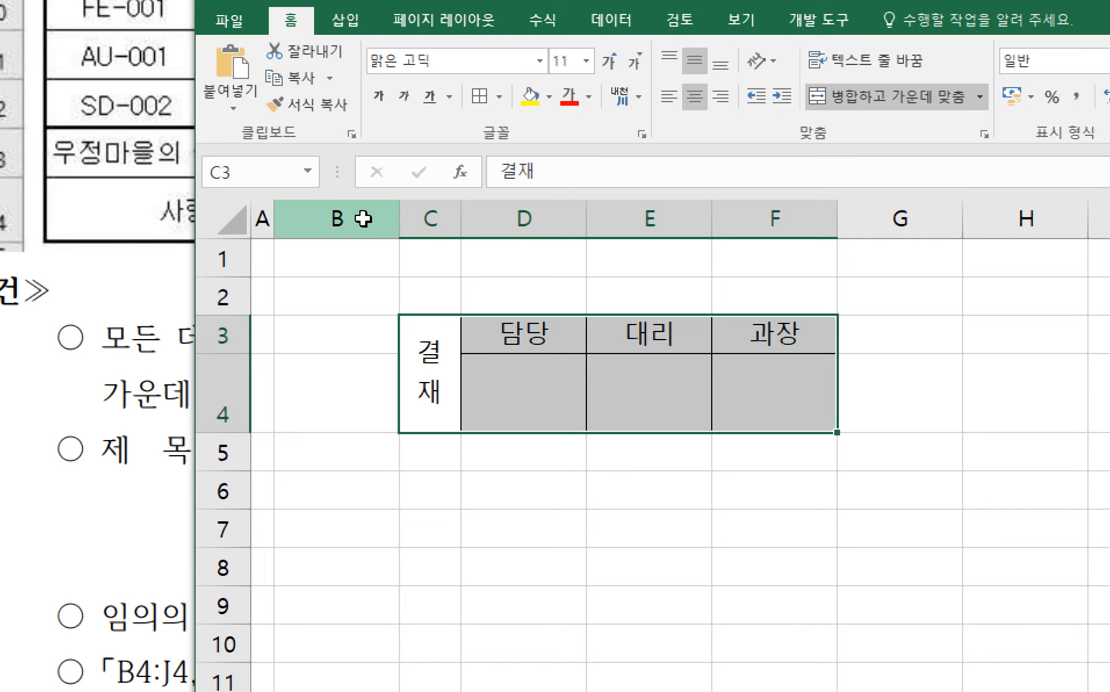
left_click_drag(363, 218, 785, 210)
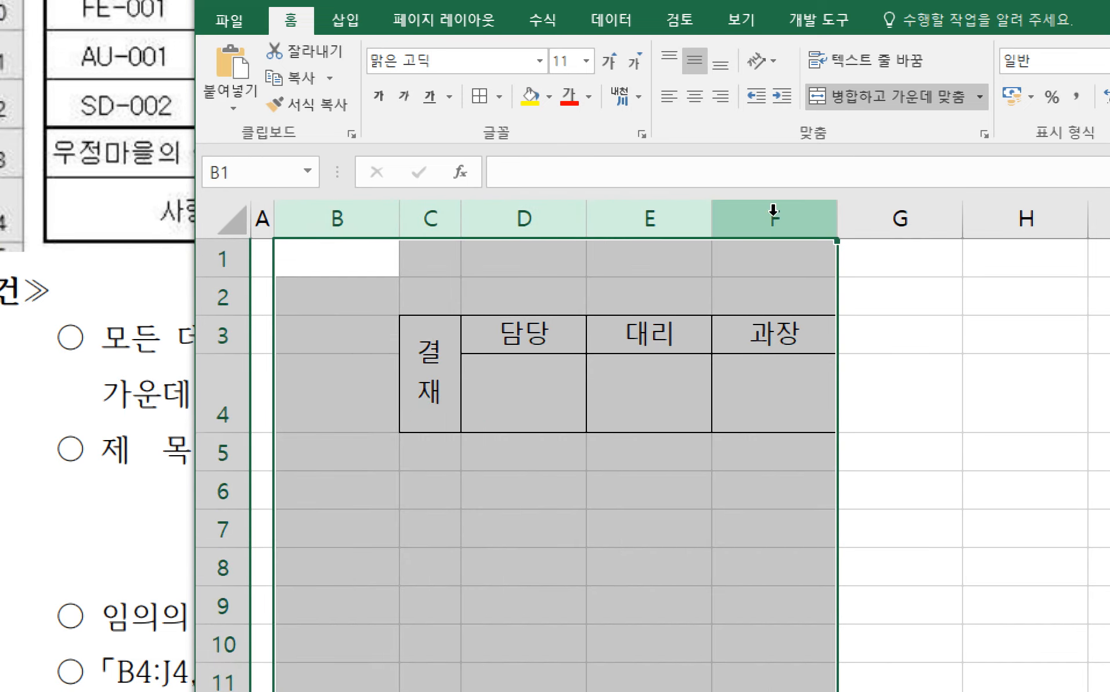
right_click(533, 210)
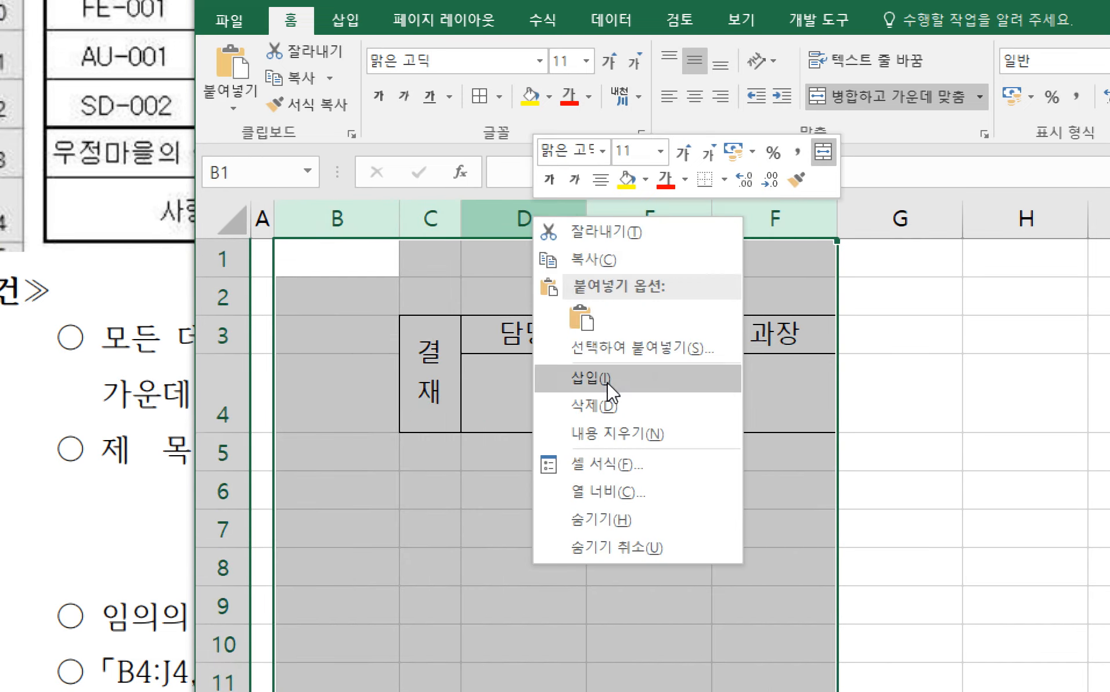
left_click(601, 397)
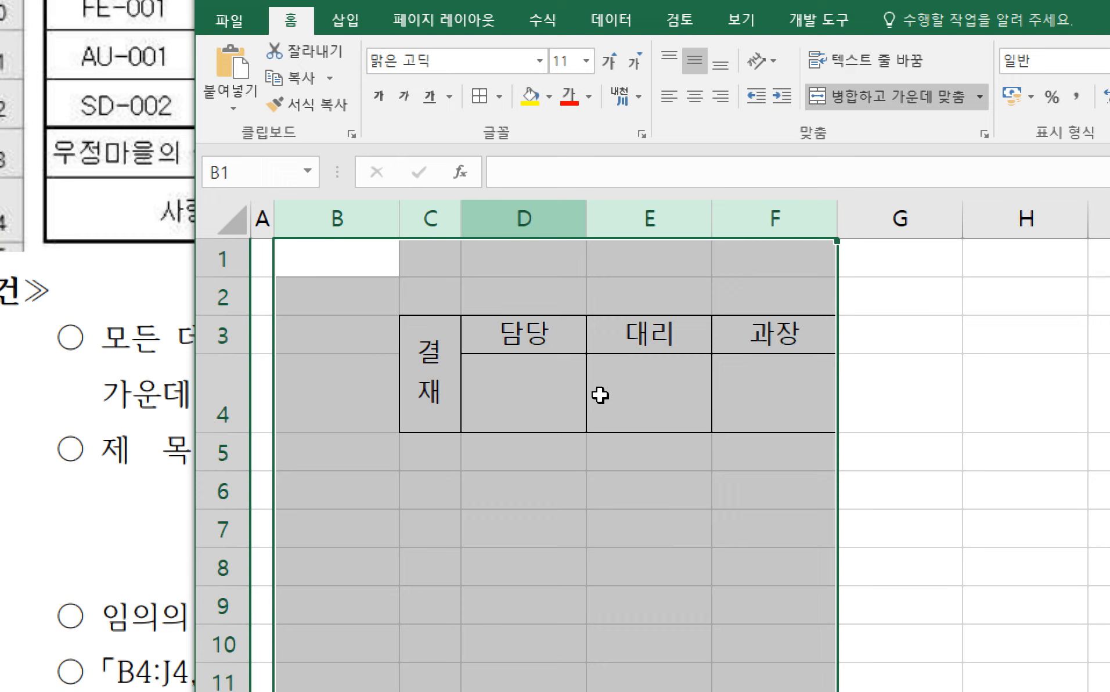
left_click(399, 300)
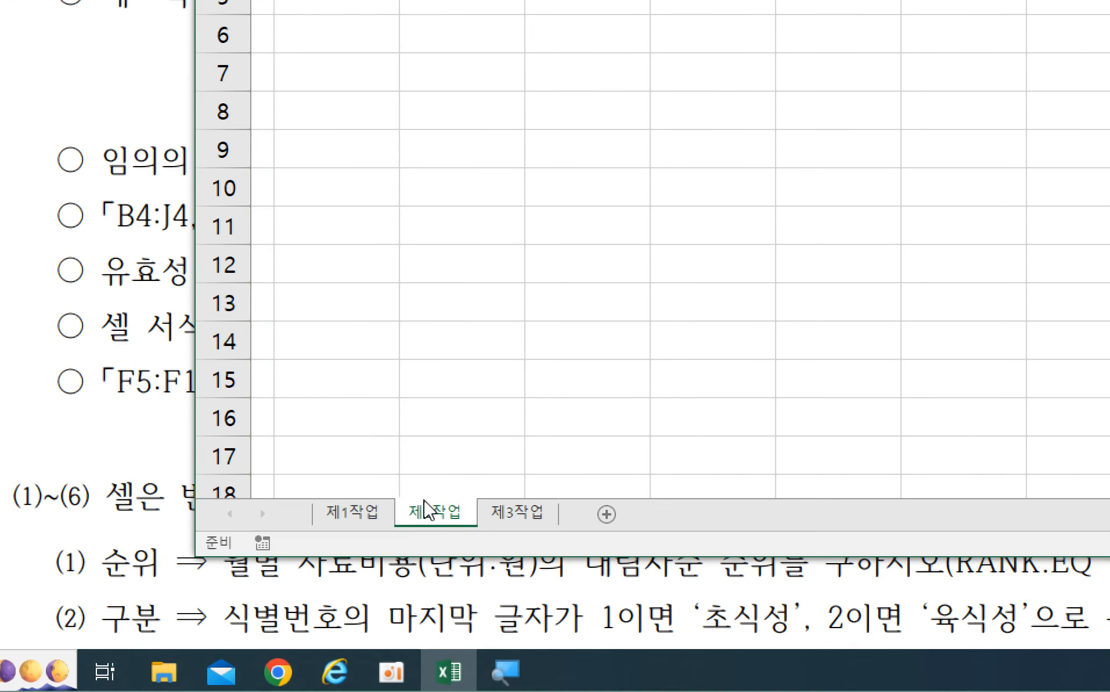
left_click(357, 506)
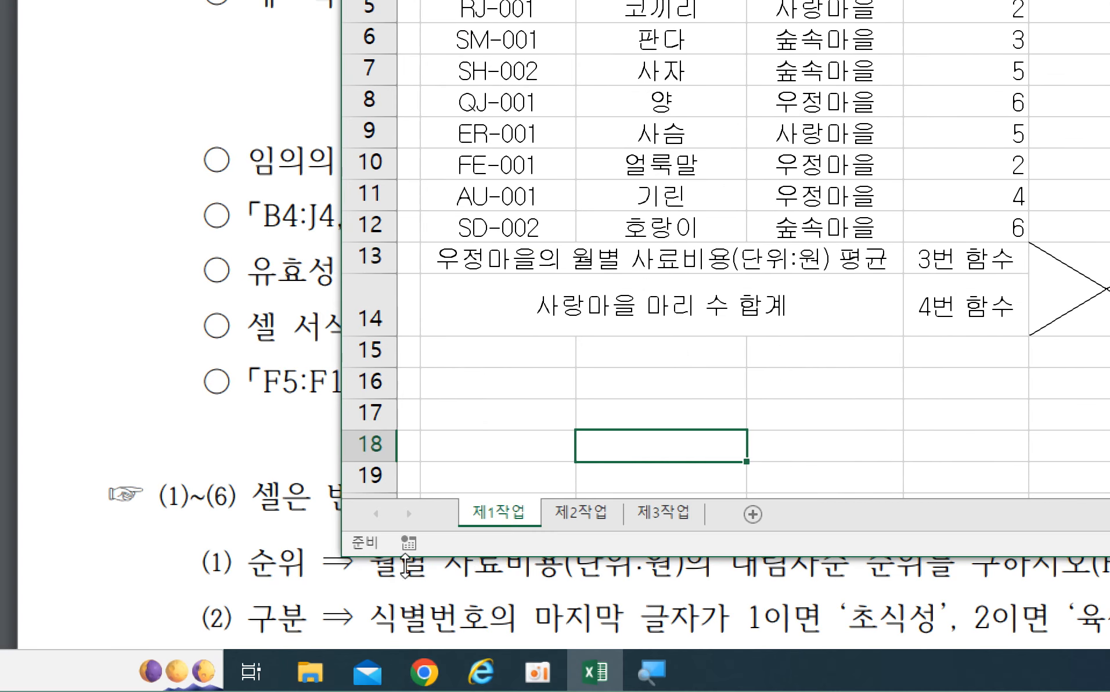
- Review the PDF condition on filling B4:J4, G14 and I14 with 주황, and bring the Excel workbook back up
left_click(314, 314)
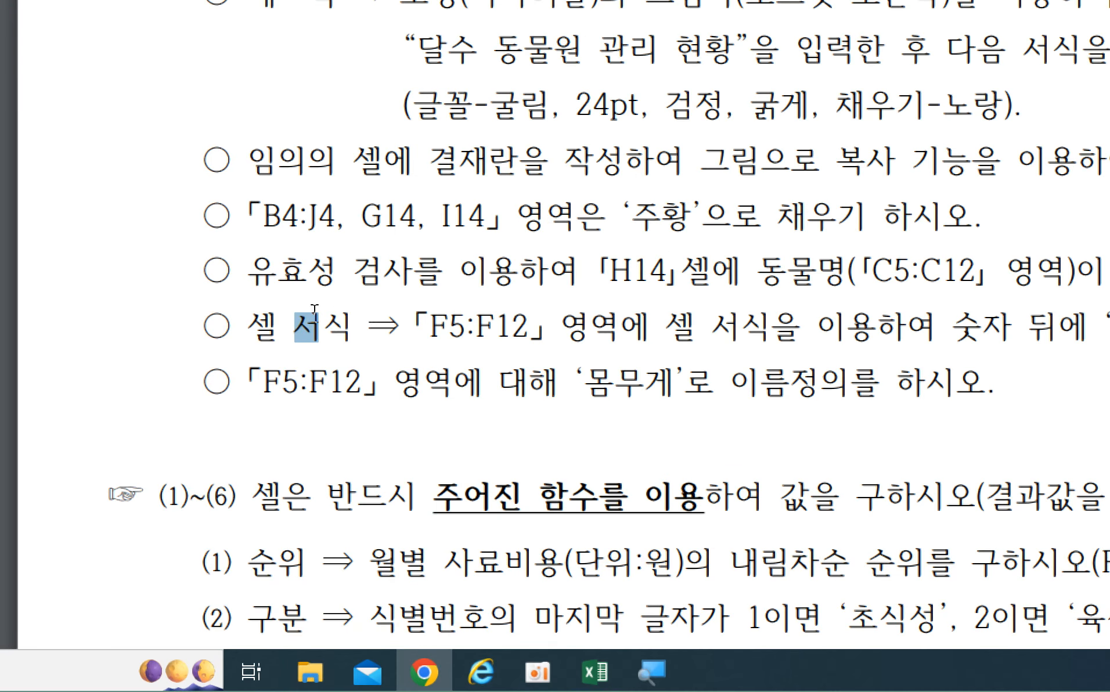
left_click(540, 274)
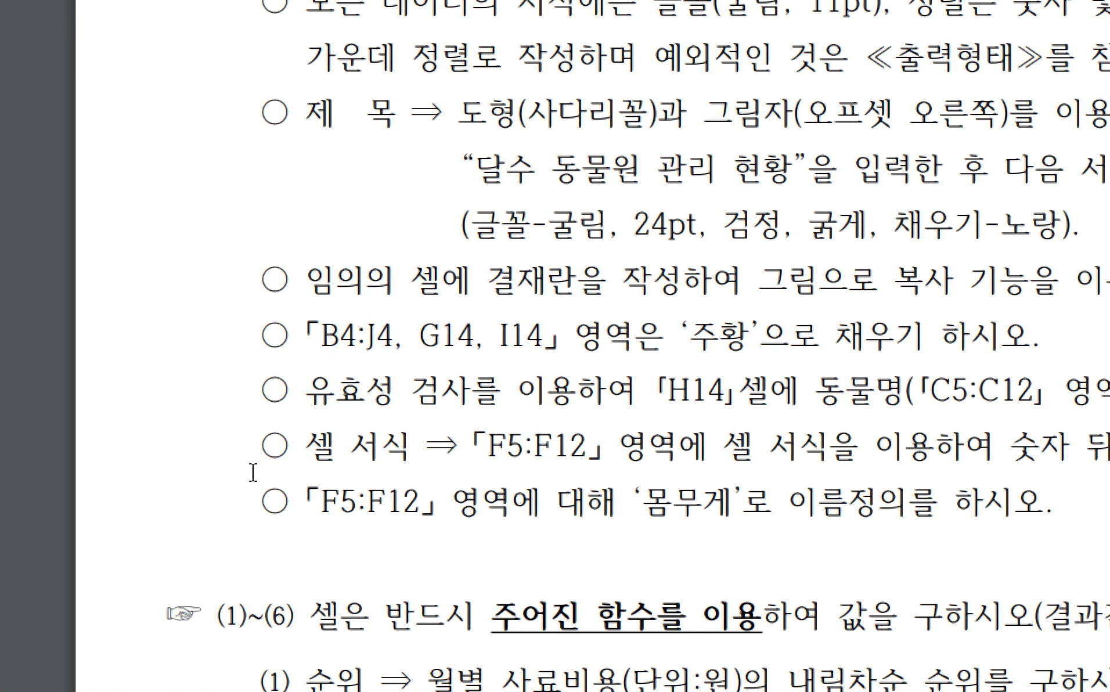
left_click_drag(316, 335, 591, 338)
left_click(486, 342)
left_click(591, 338)
left_click_drag(691, 335, 823, 340)
left_click(855, 342)
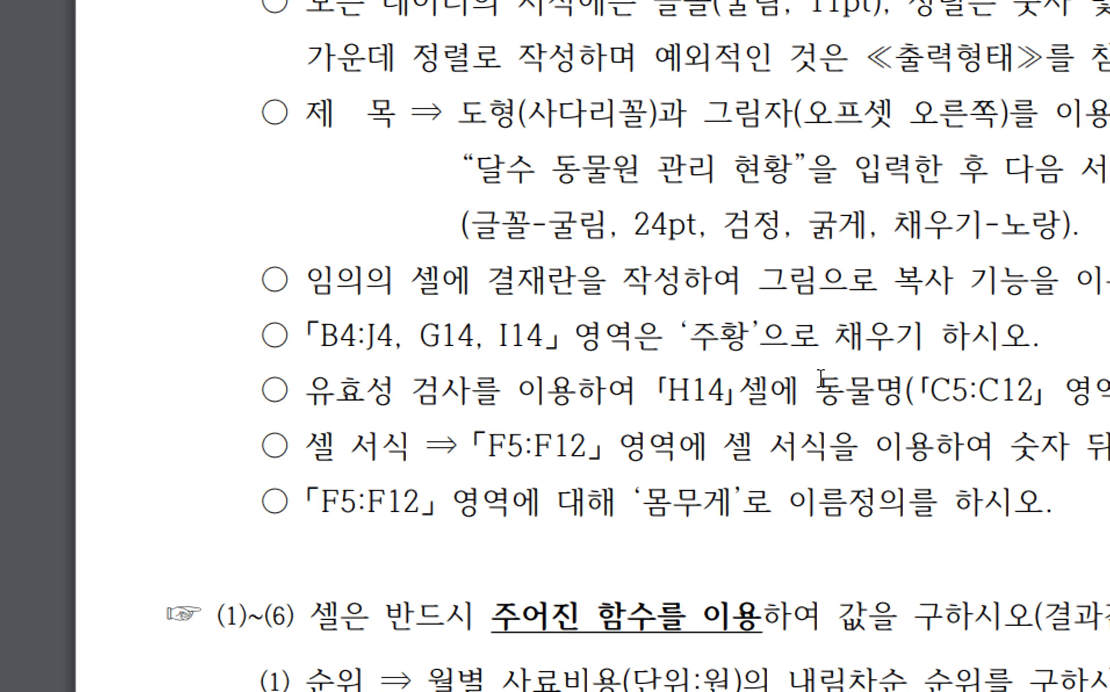
left_click(725, 666)
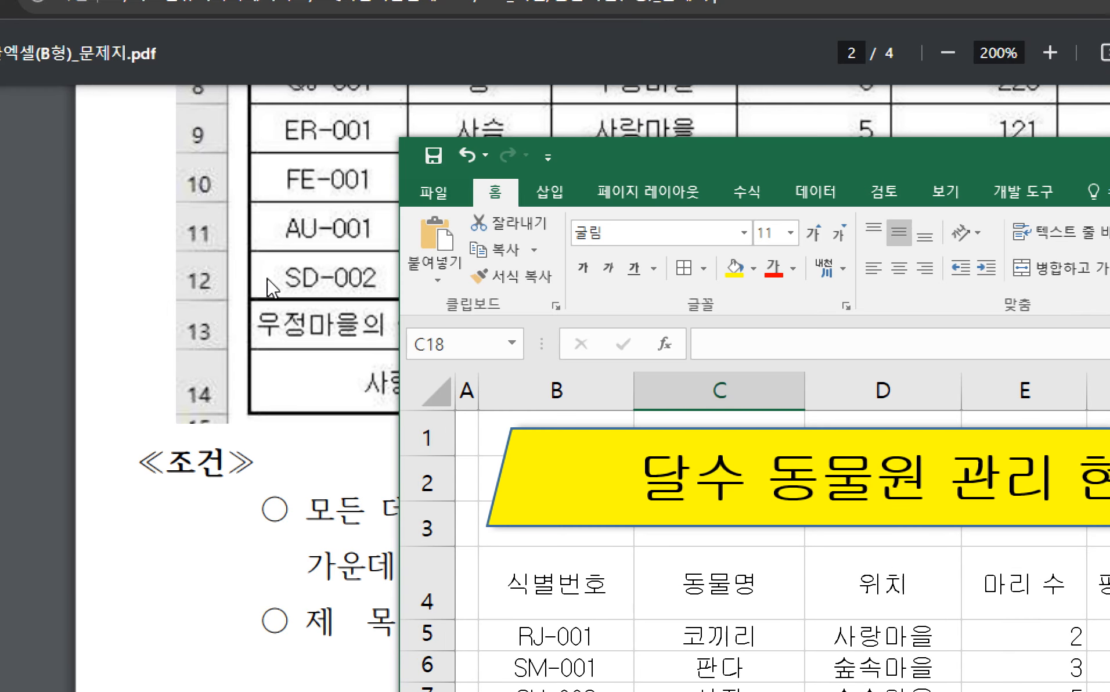
- Examine the shaded cells in the PDF's output form and check them against the ranges in the 주황 fill condition
left_click(272, 287)
scroll(447, 519, "up", 6)
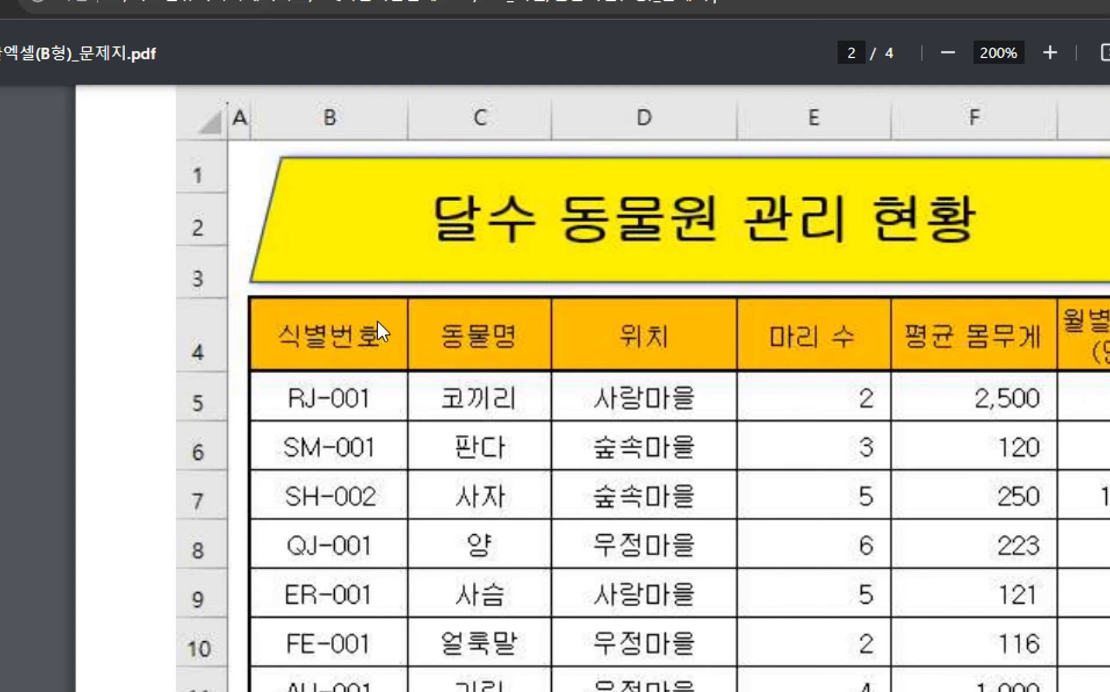
scroll(575, 516, "down", 10)
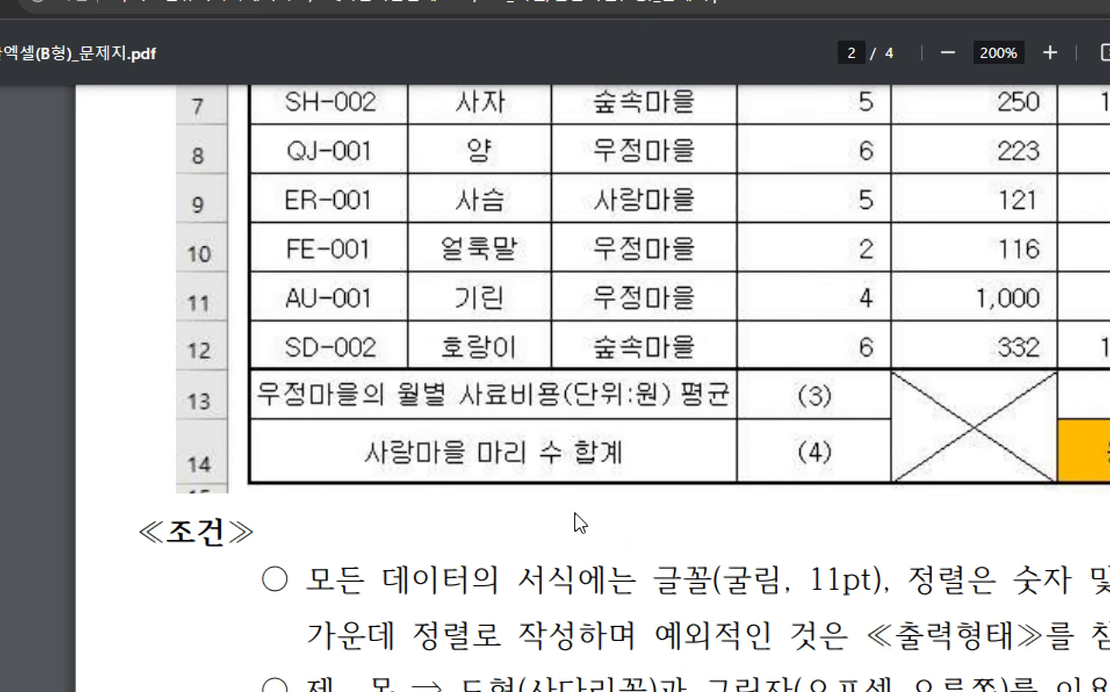
scroll(570, 517, "down", 5)
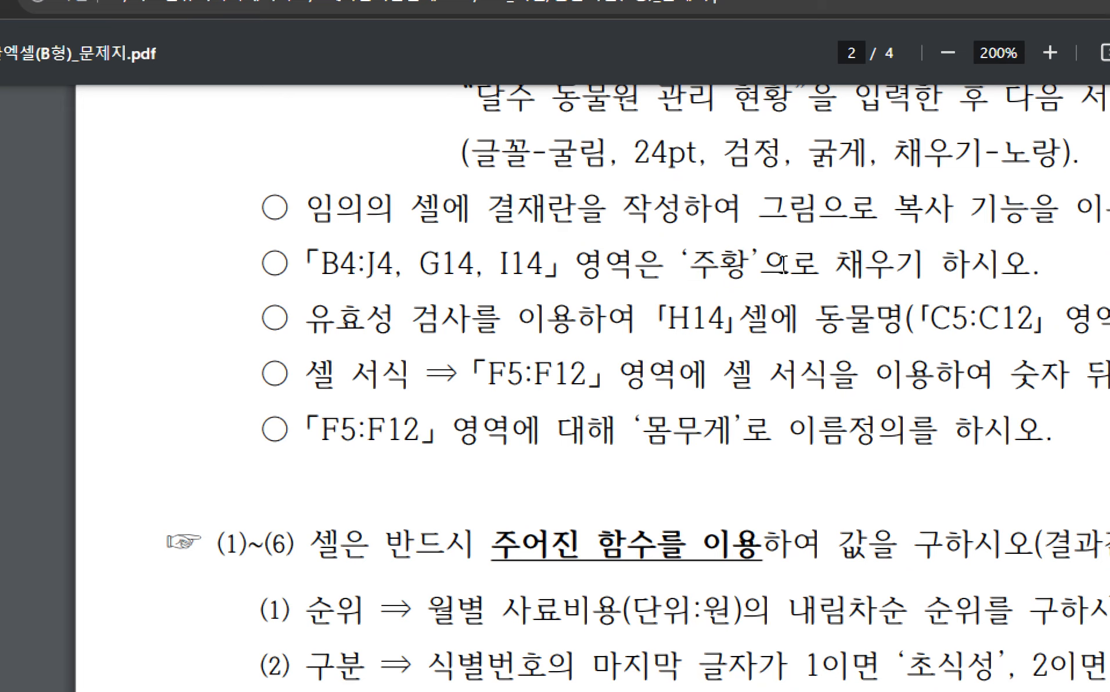
left_click_drag(784, 265, 311, 260)
left_click(313, 261)
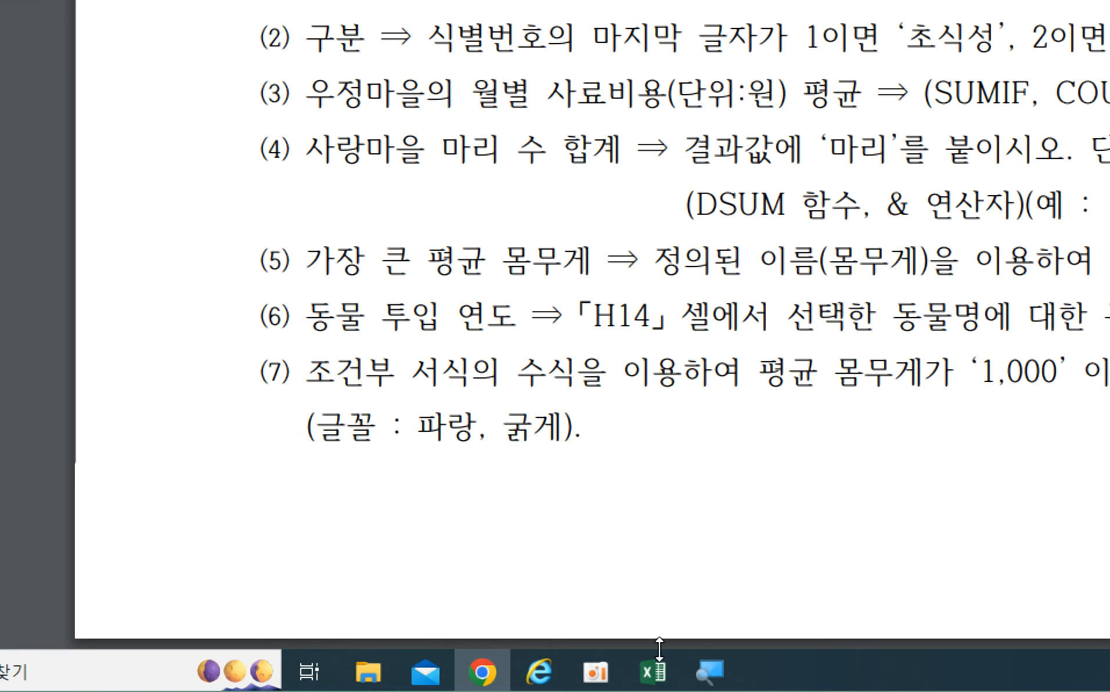
- Return to the Excel workbook and fill the header cells B4:J4 with the standard color 주황
left_click(652, 671)
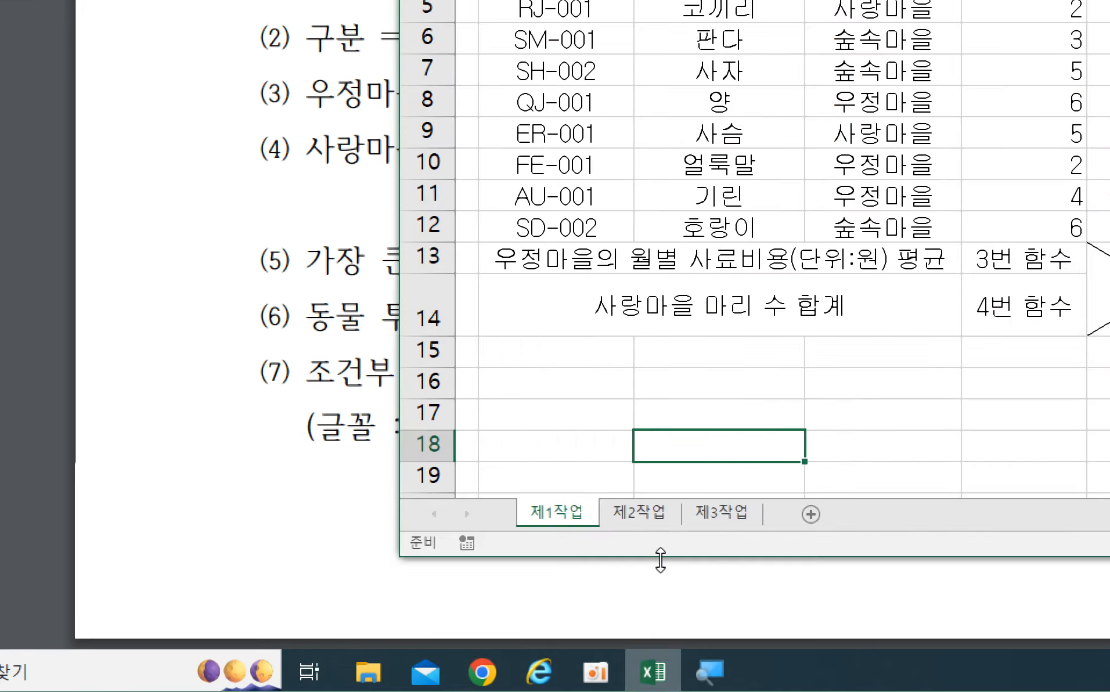
left_click_drag(614, 163, 307, 321)
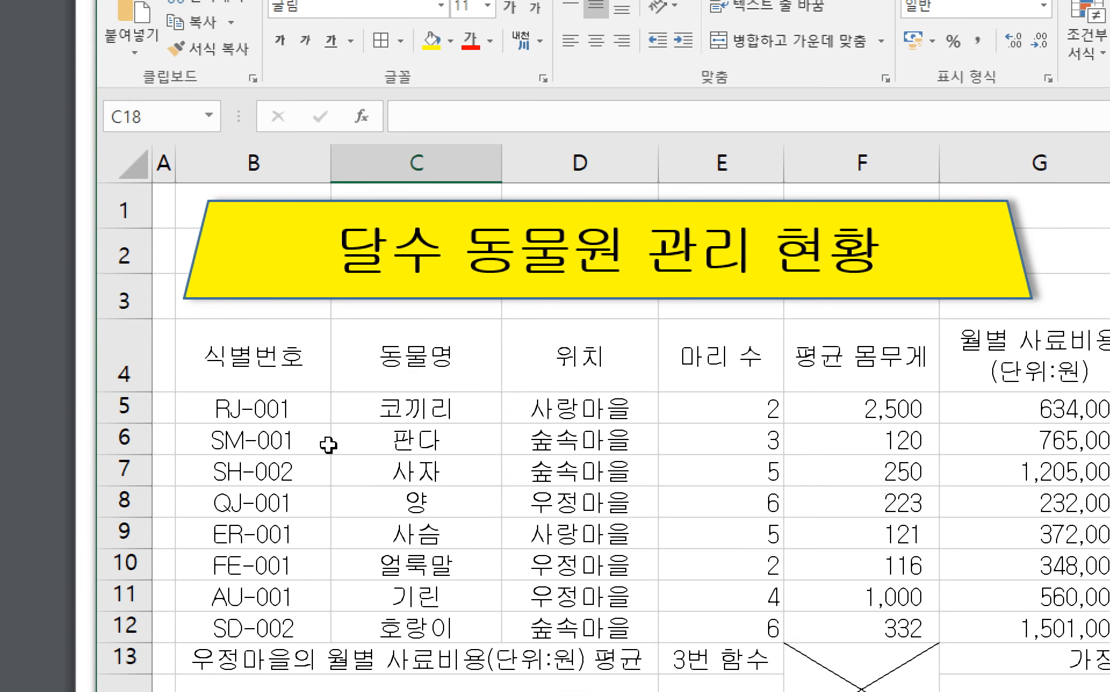
left_click(265, 360)
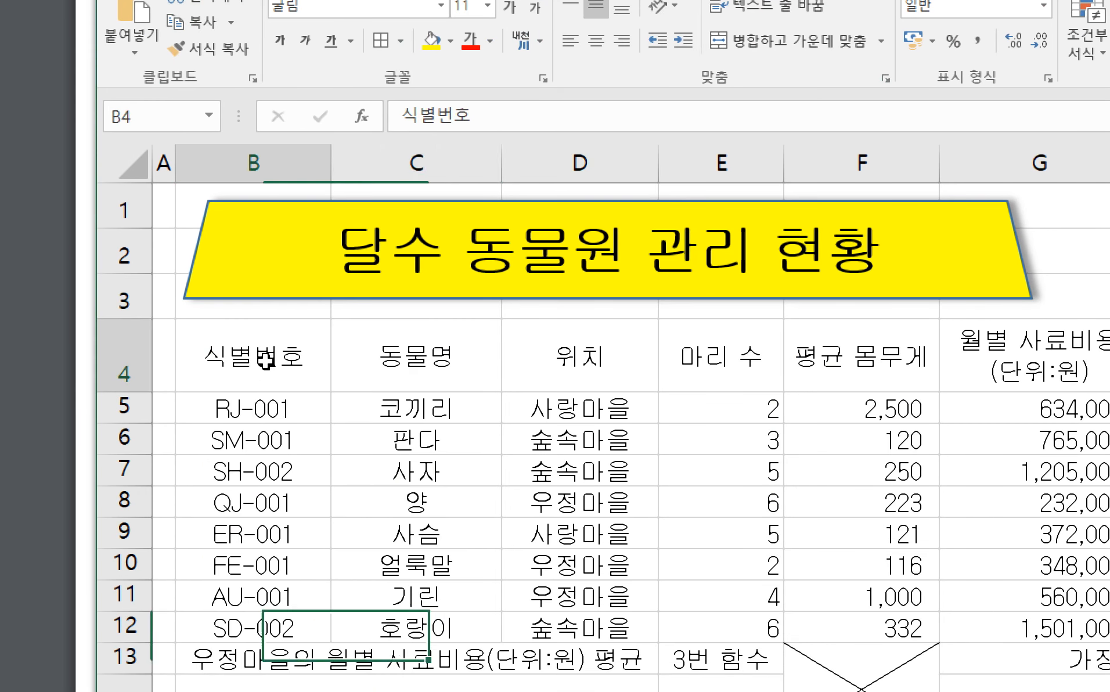
left_click_drag(266, 359, 1109, 358)
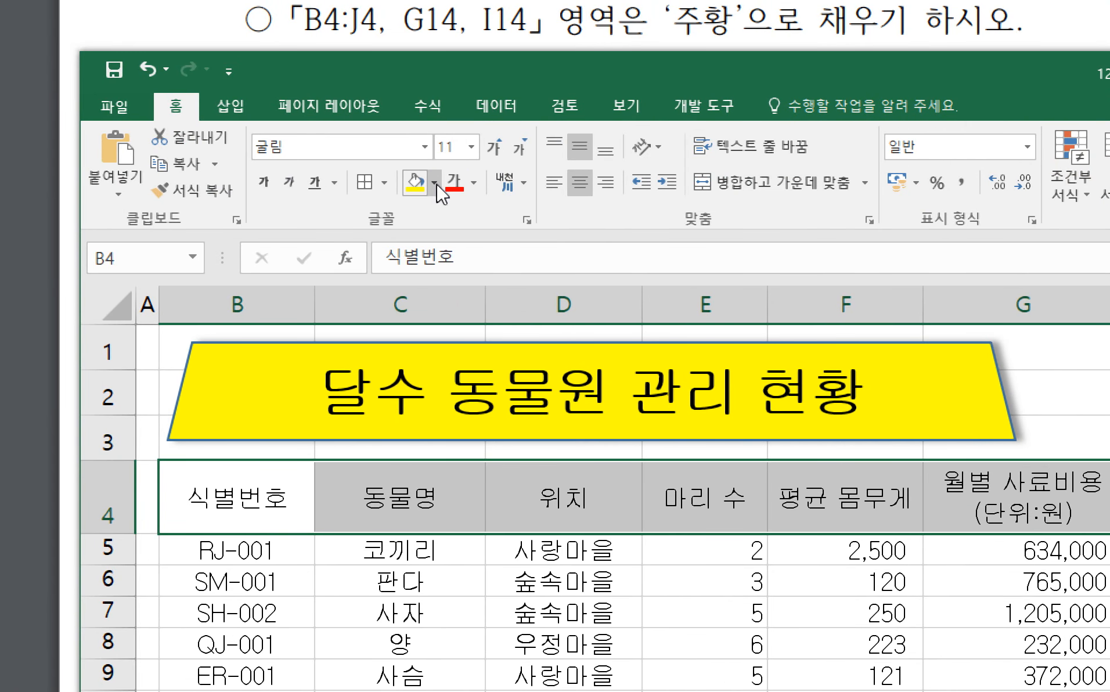
left_click(435, 183)
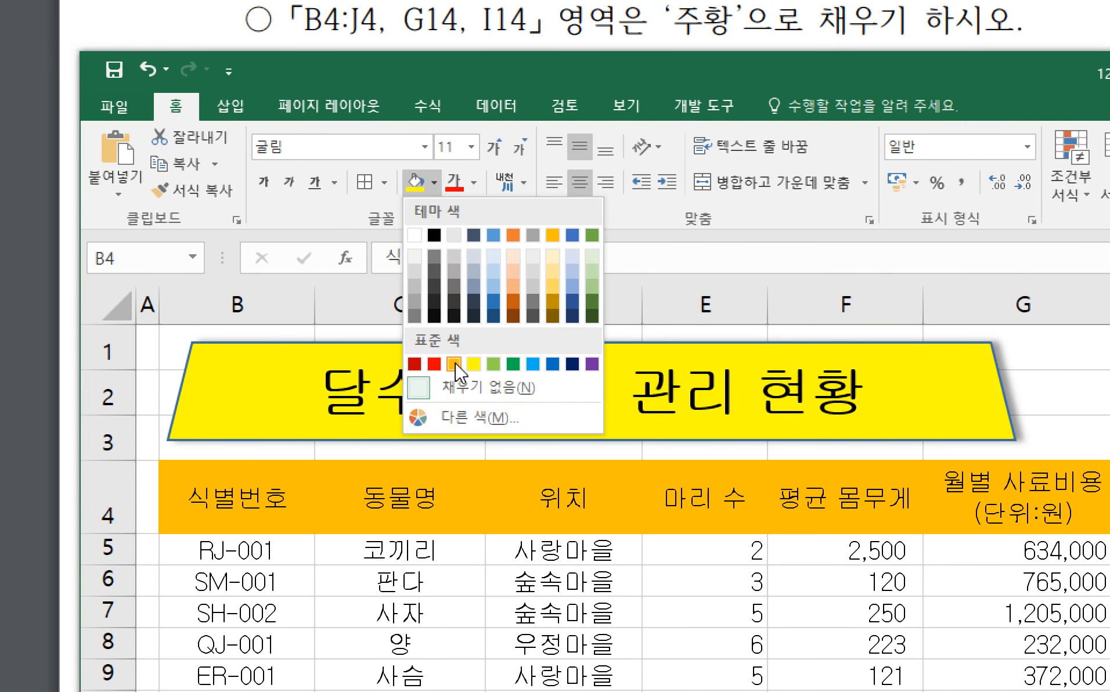
left_click(454, 364)
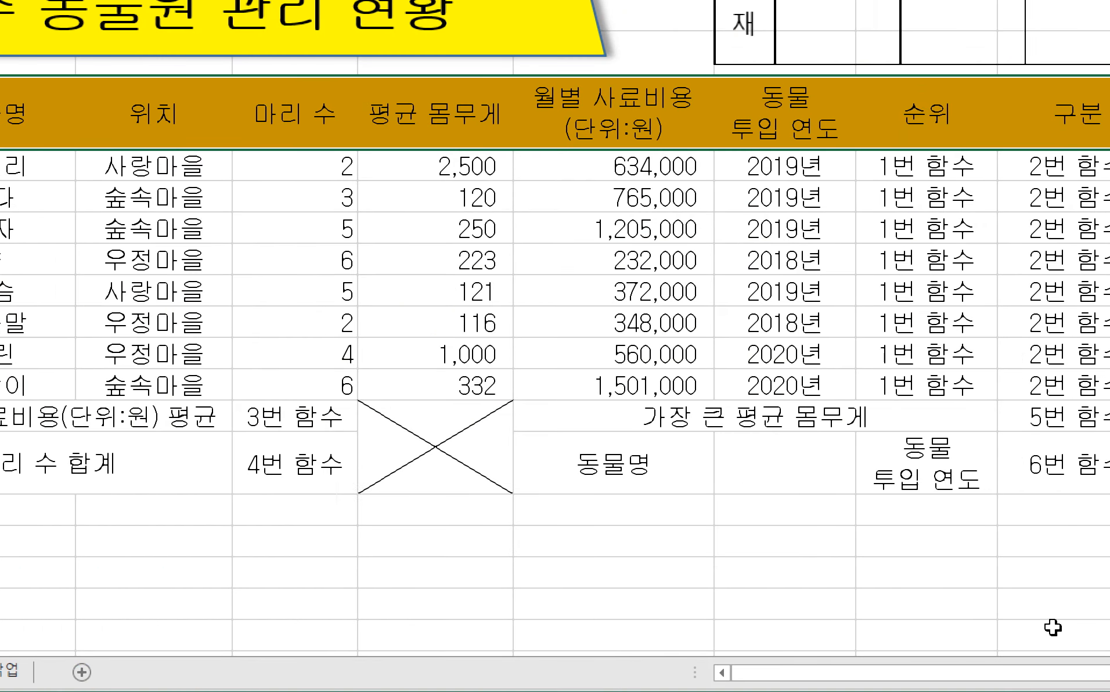
- Fill the label cells G14 and I14 with the same 주황 color
left_click(653, 459)
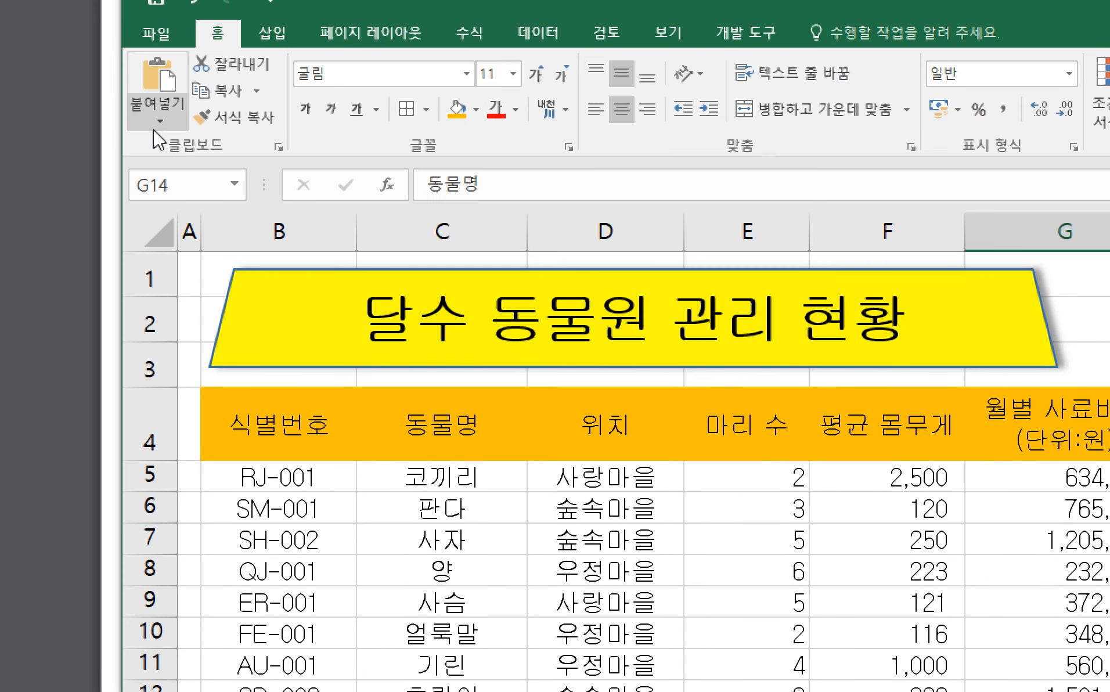
left_click(459, 110)
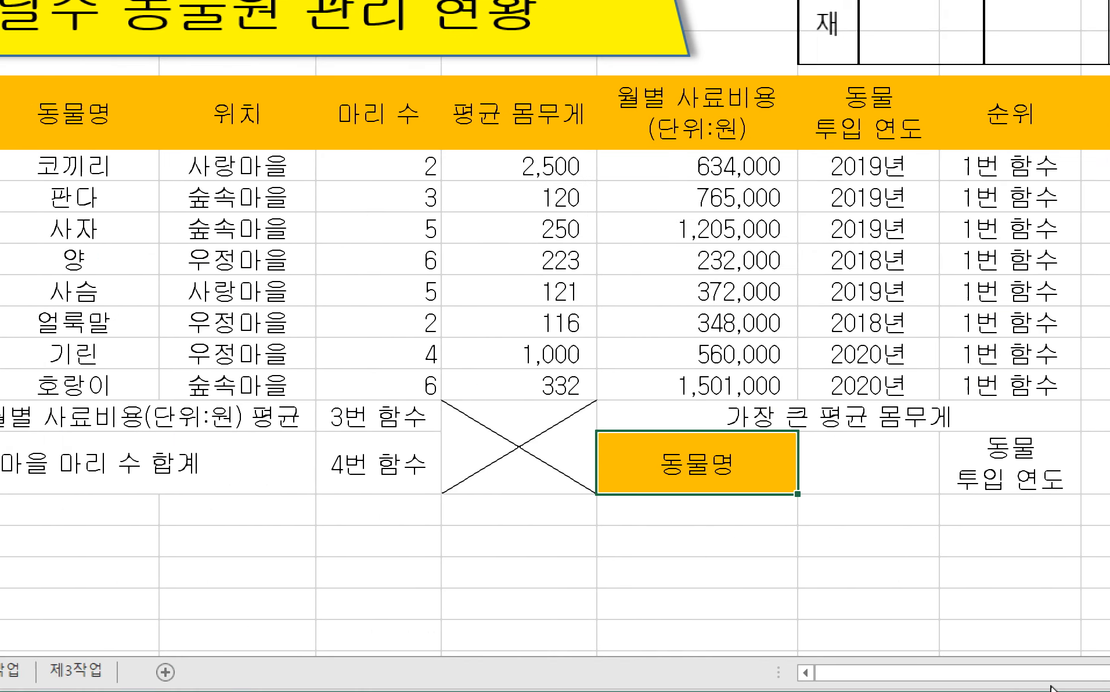
left_click(968, 473)
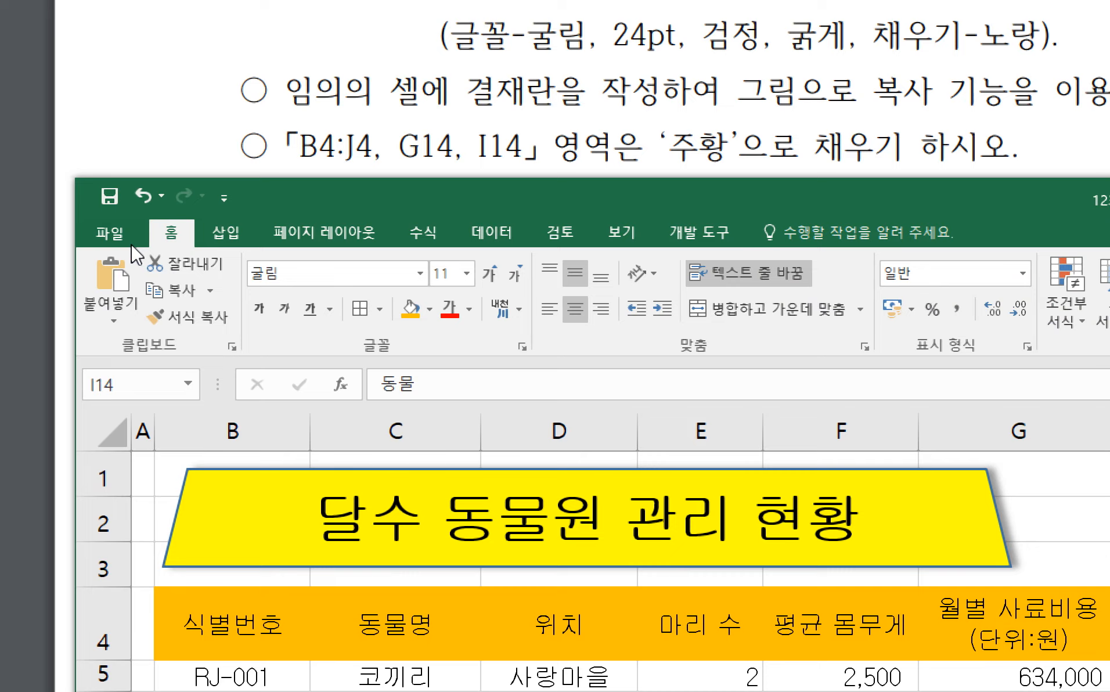
left_click(410, 306)
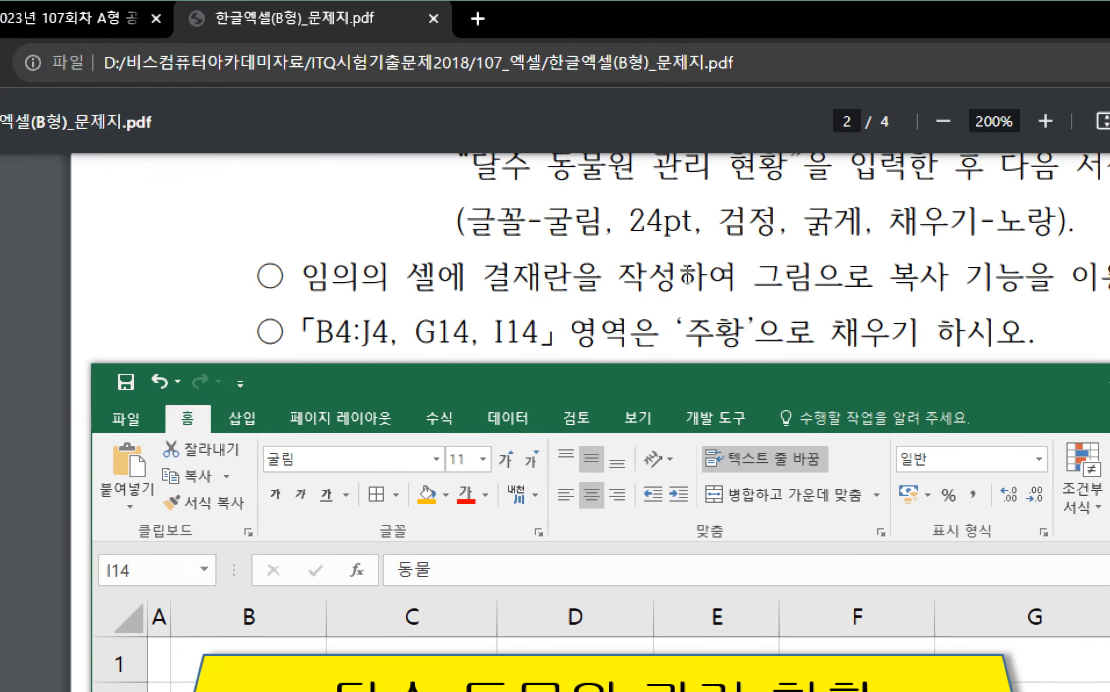
- Start a data validation rule on cell H14 that allows only 목록 (list) entries
scroll(746, 335, "down", 5)
scroll(723, 398, "up", 3)
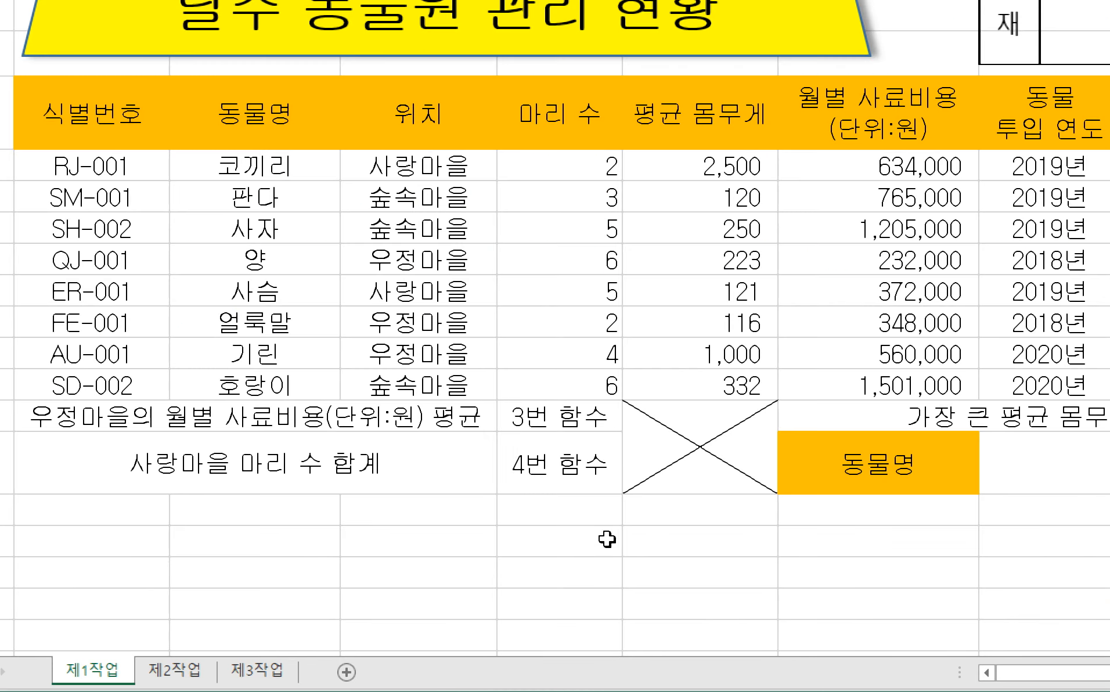
left_click(1047, 473)
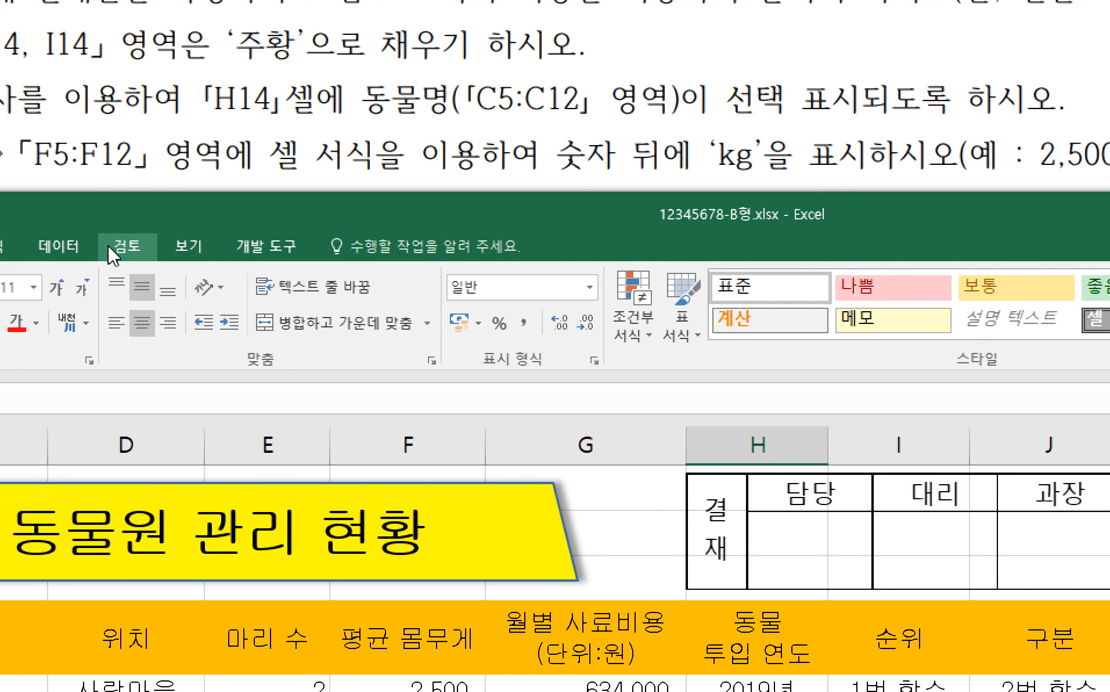
left_click(58, 246)
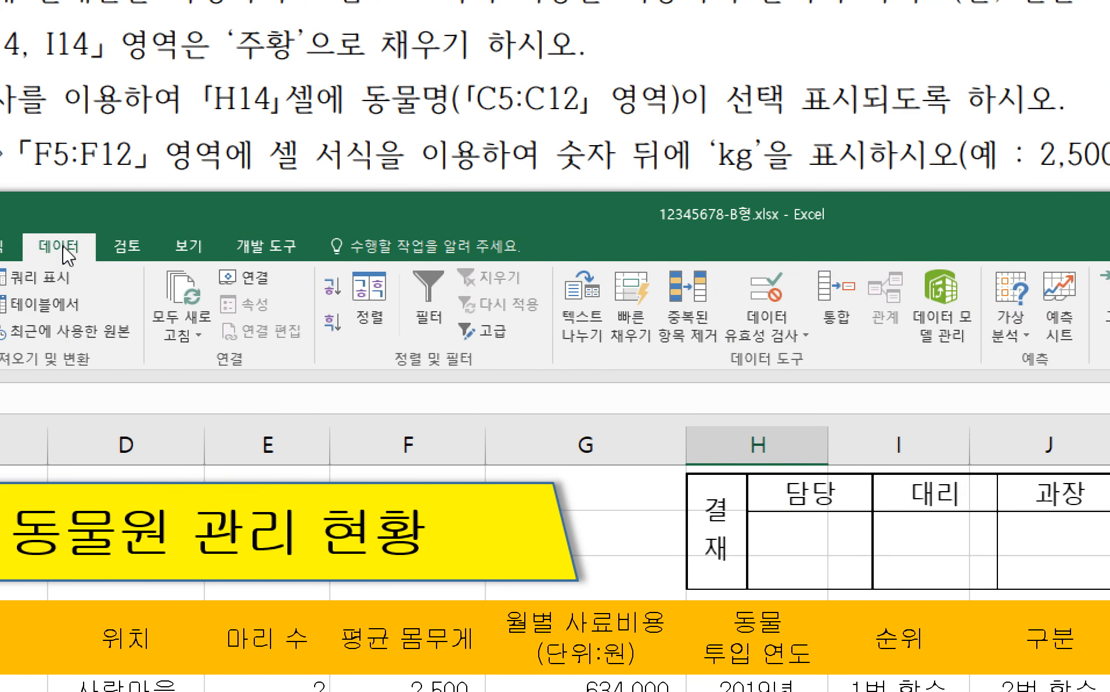
left_click(776, 294)
left_click_drag(115, 383, 844, 265)
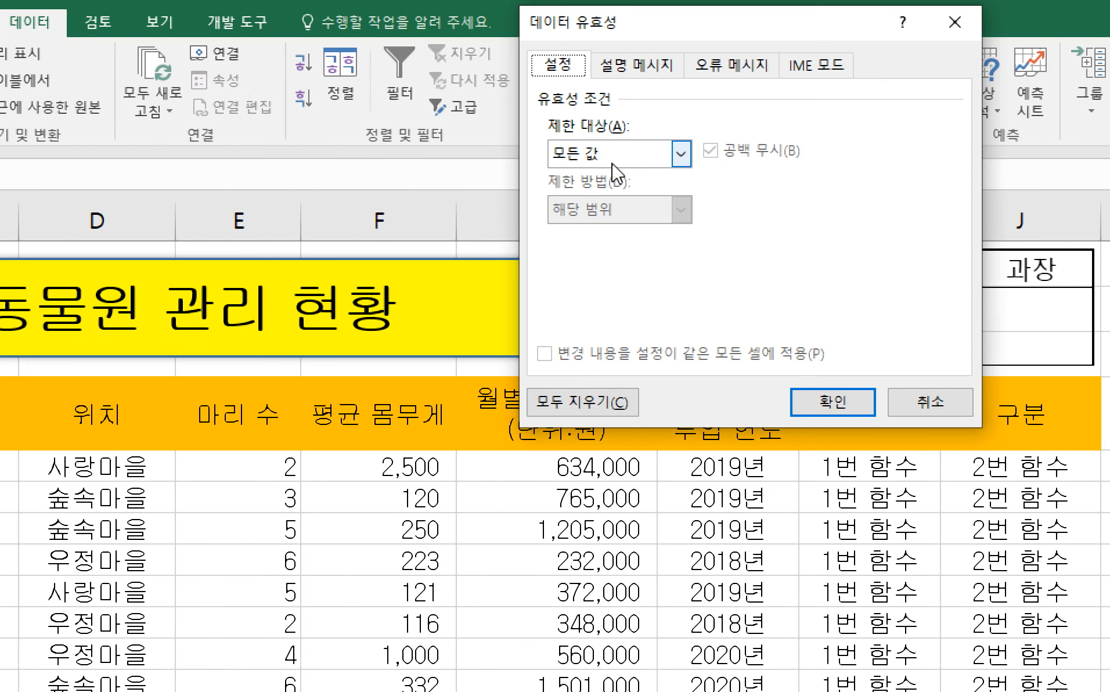
left_click(619, 162)
left_click(610, 229)
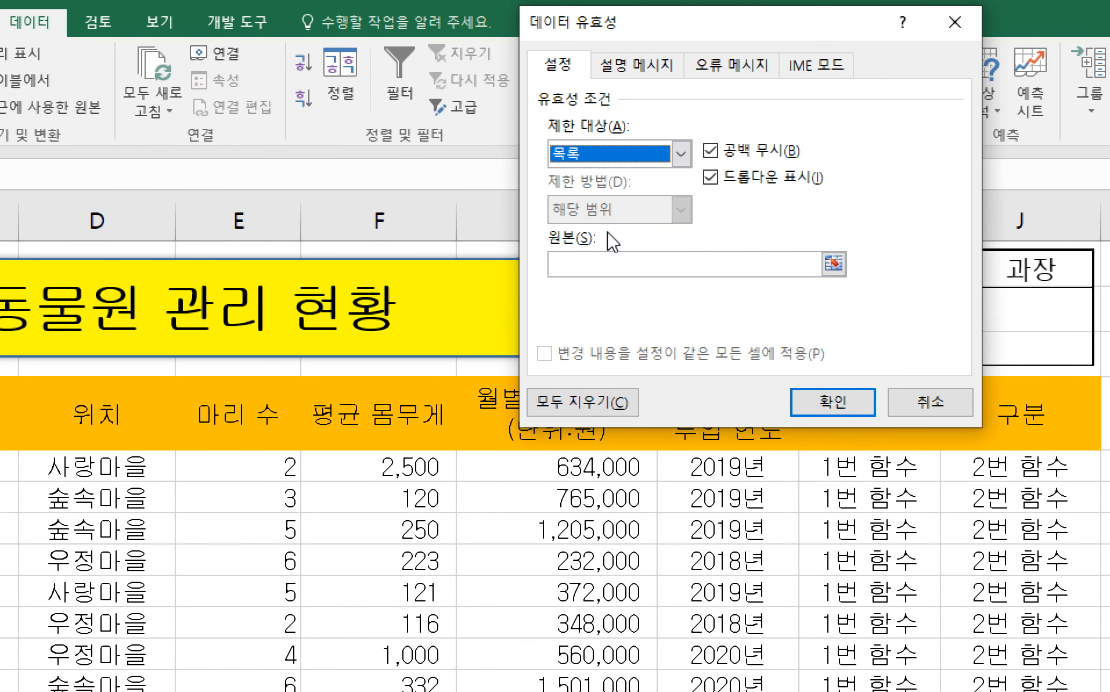
- Use the animal names in C5:C12 as the list source, apply the rule, and choose 코끼리 in H14
left_click(632, 258)
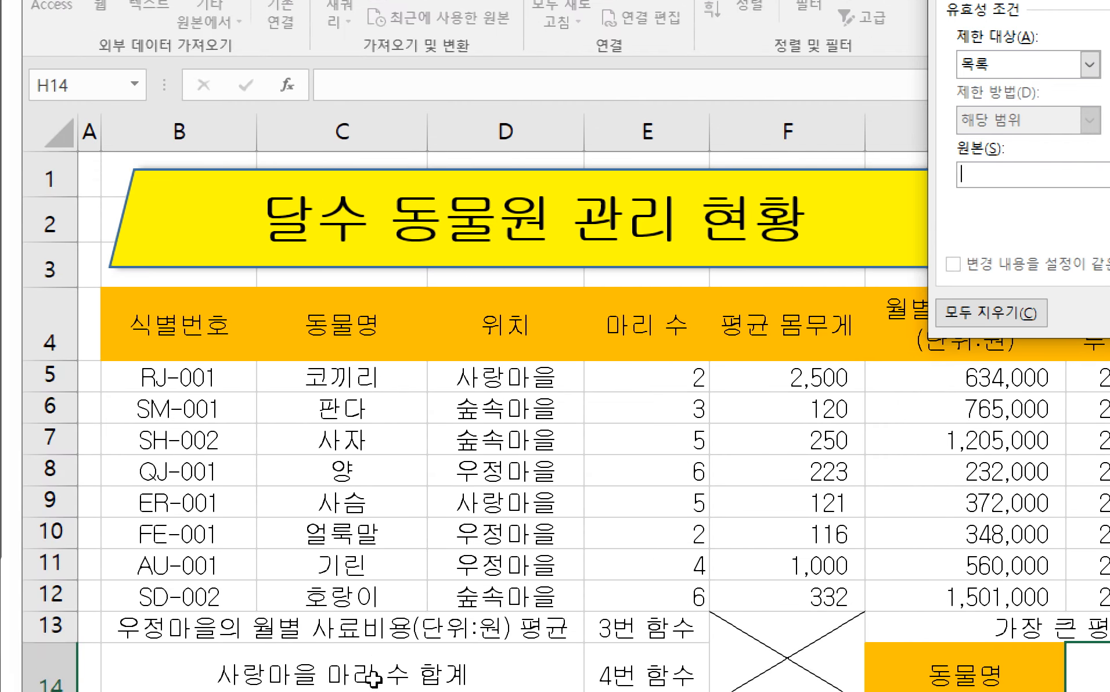
left_click_drag(364, 373, 367, 574)
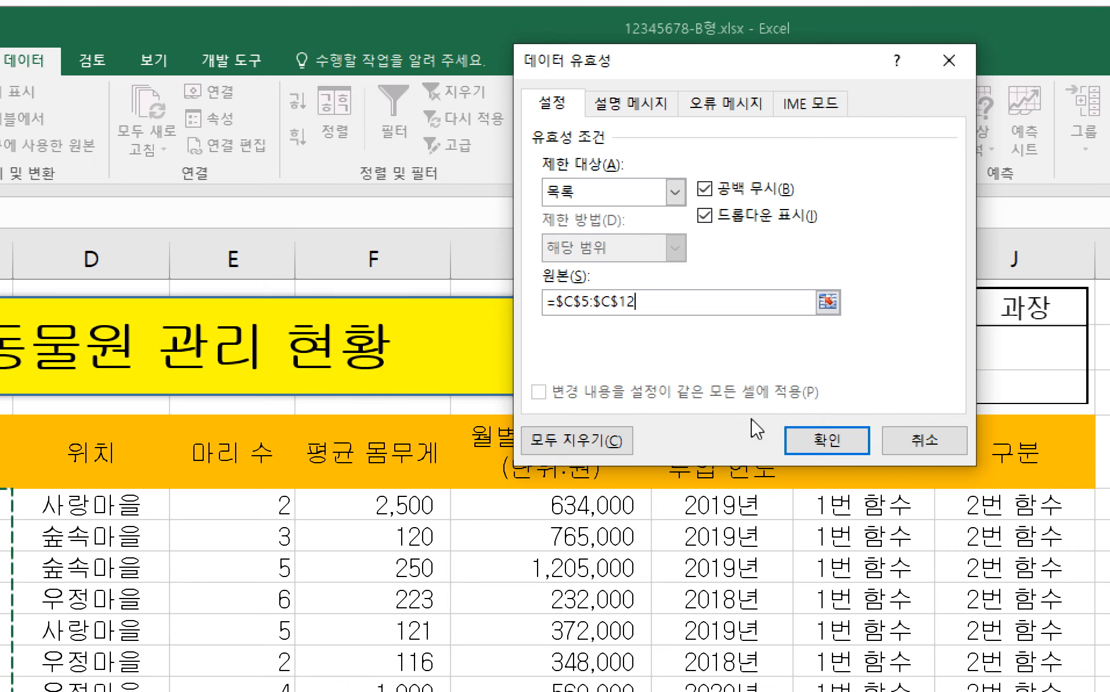
left_click(832, 441)
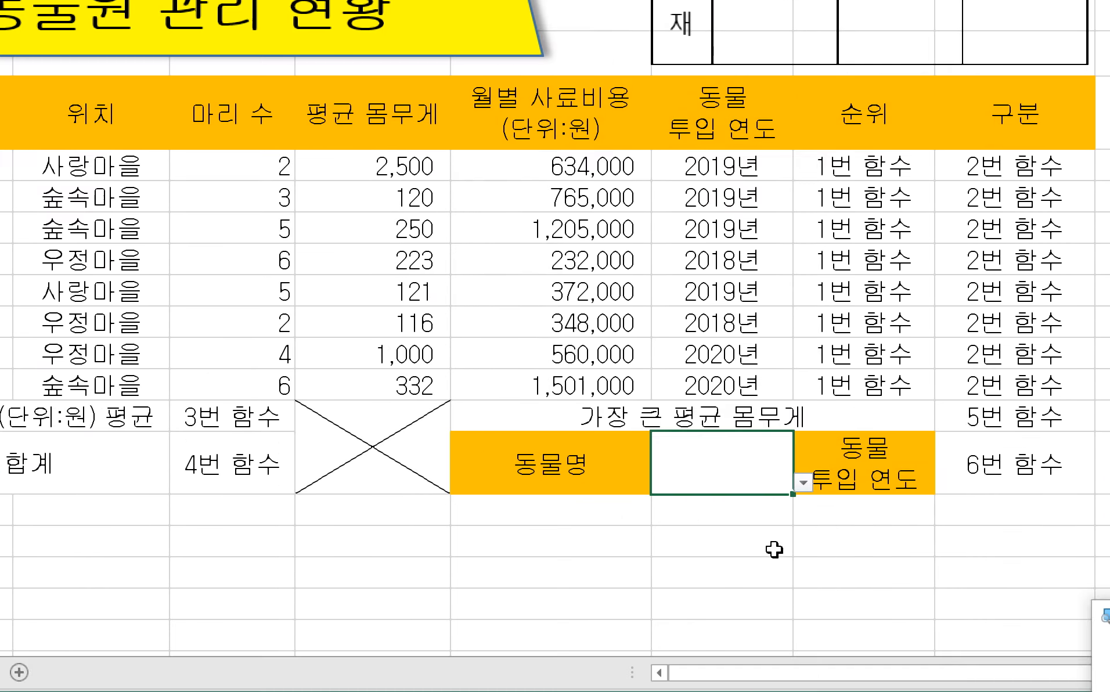
left_click(803, 482)
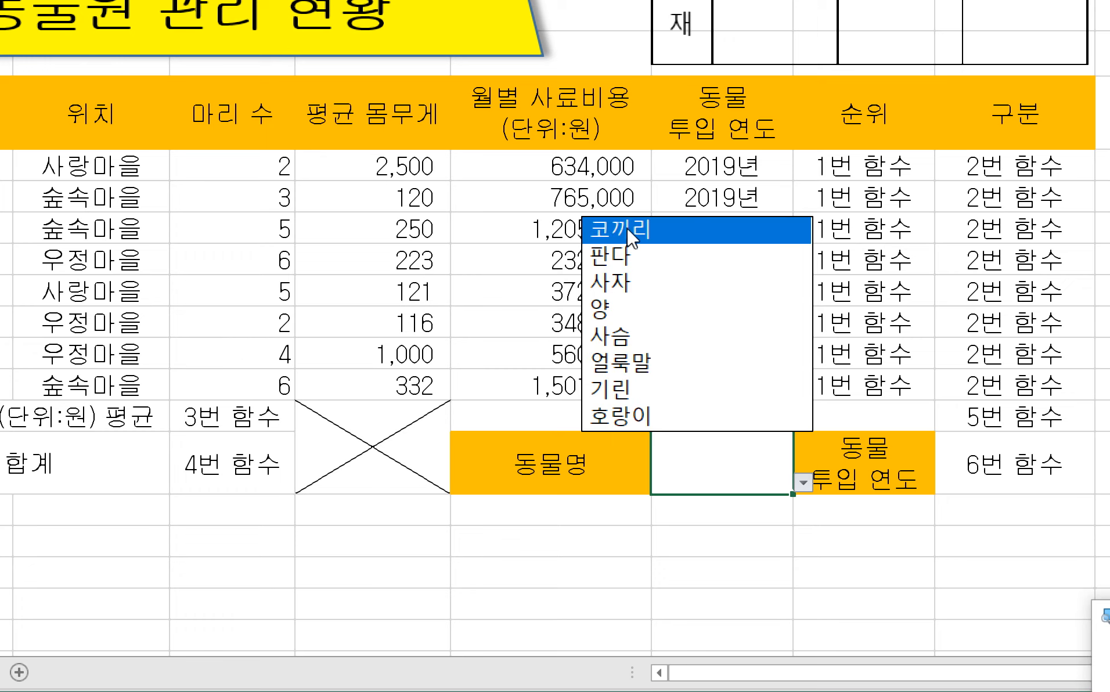
left_click(655, 227)
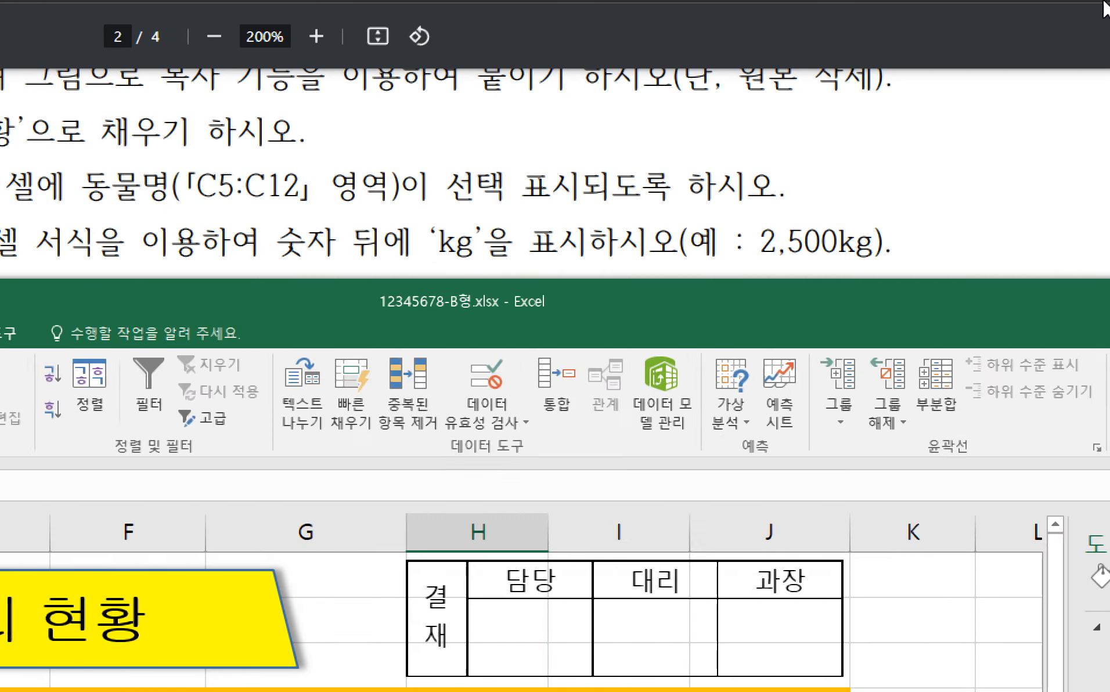
- Review the PDF's remaining conditions for F5:F12 and its numbered function tasks, and bring the Excel workbook back up
double_click(1105, 7)
scroll(673, 496, "up", 5)
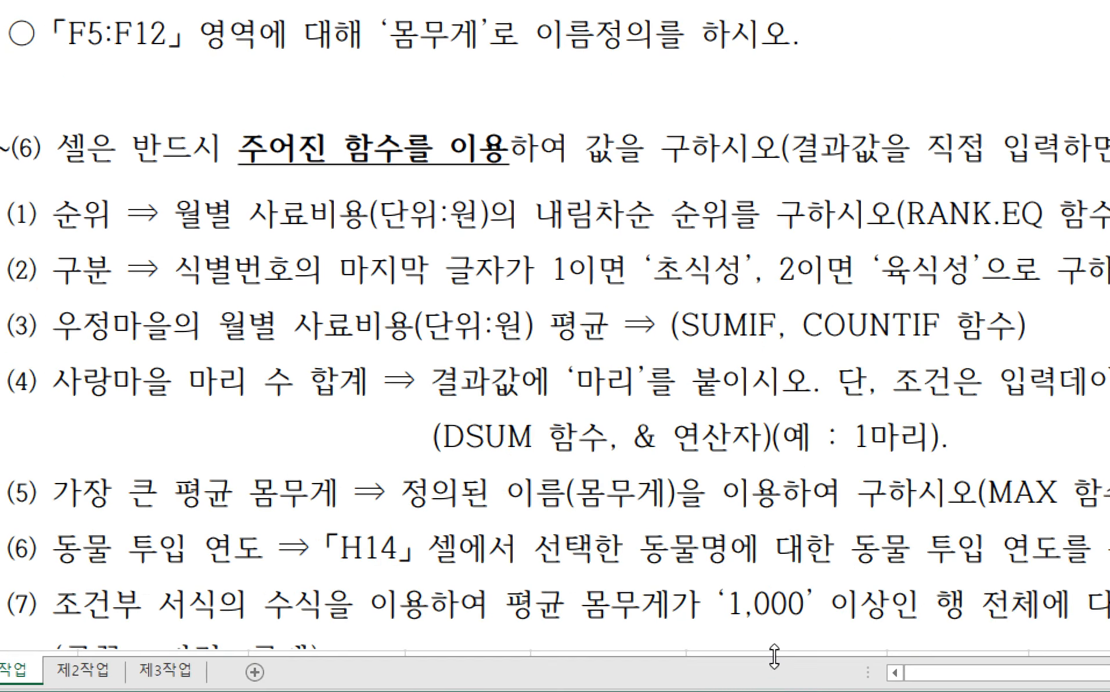
left_click(761, 667)
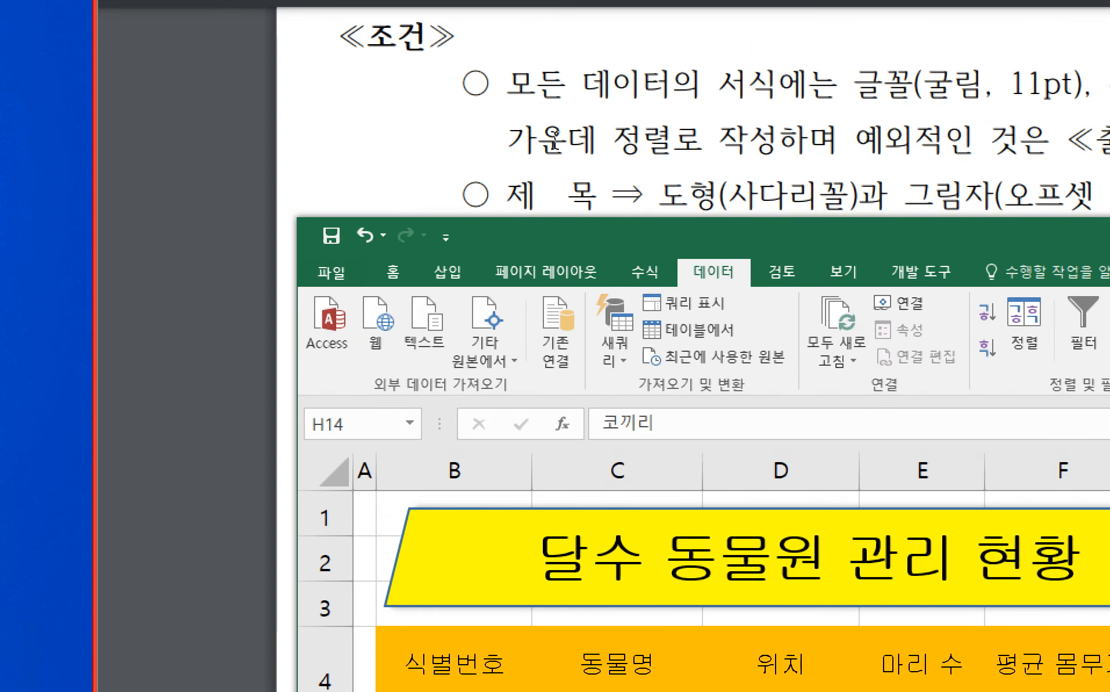
left_click_drag(815, 141, 829, 141)
scroll(782, 501, "down", 4)
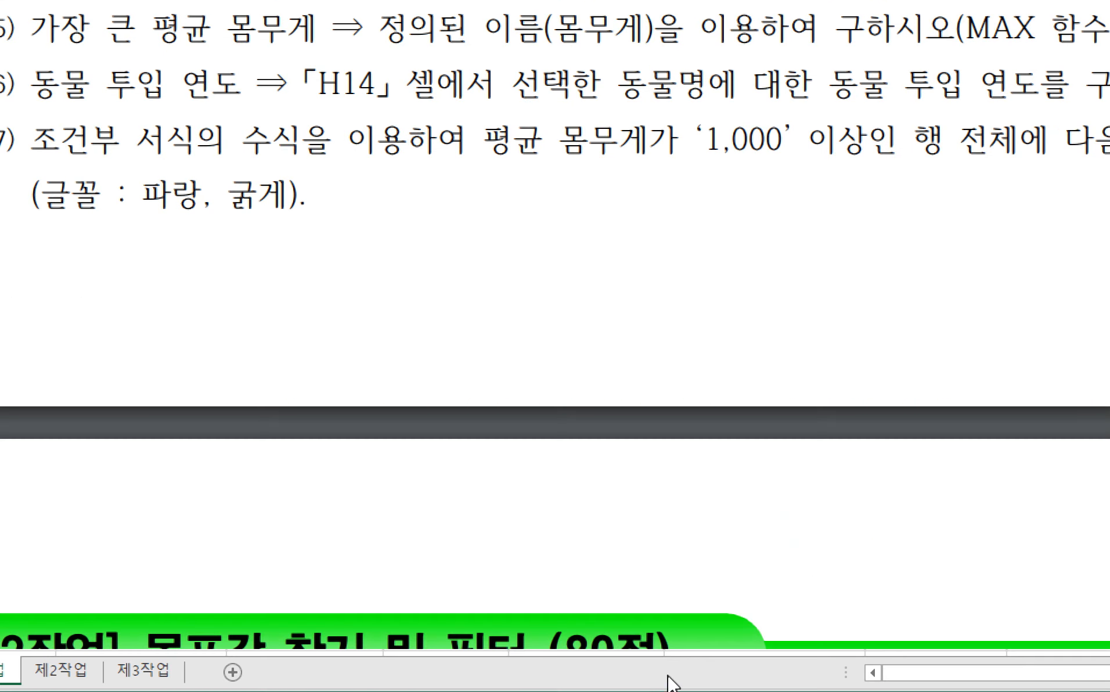
left_click(551, 666)
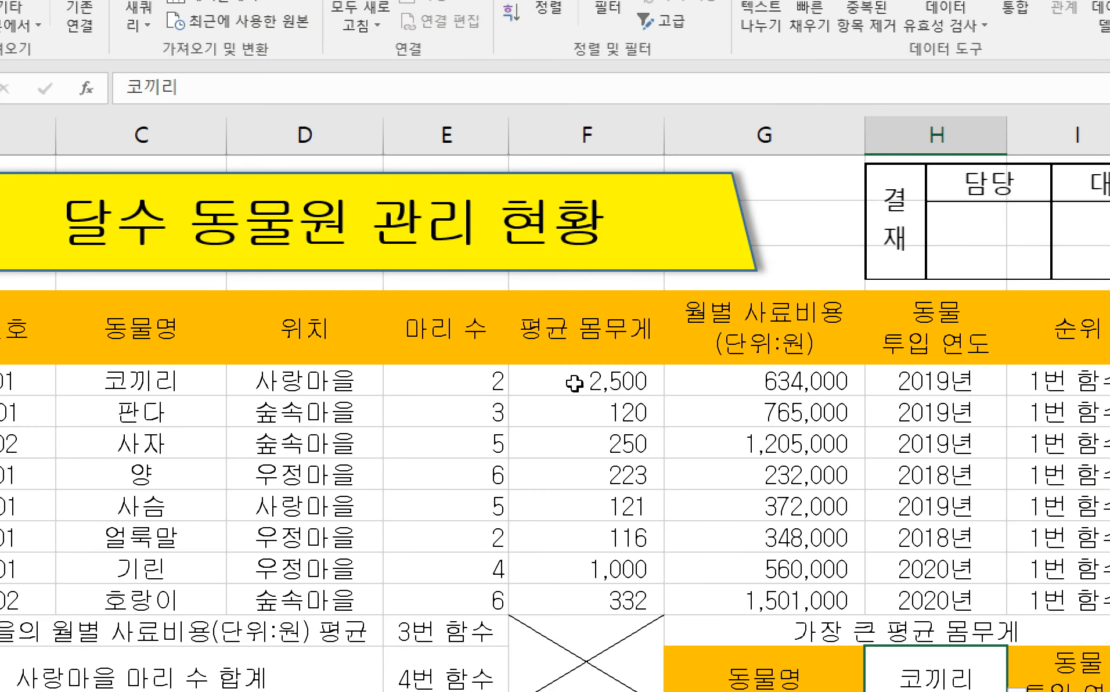
- Apply the custom number format #,##0"kg" to the average weights in F5:F12
left_click_drag(606, 378, 592, 600)
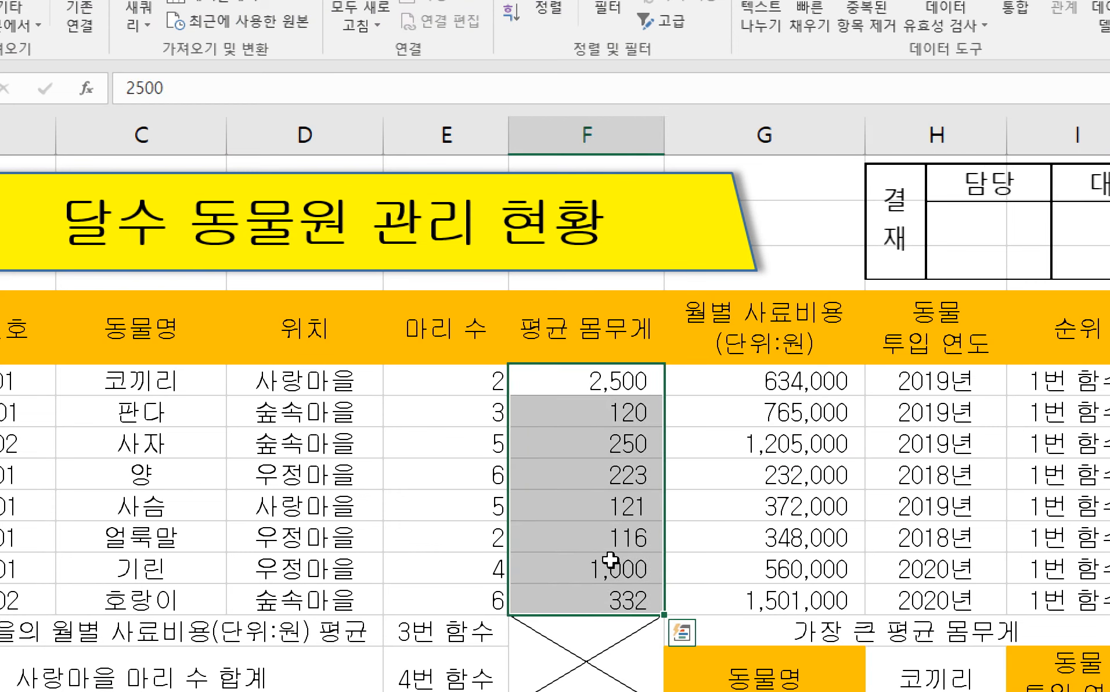
right_click(606, 487)
left_click(688, 349)
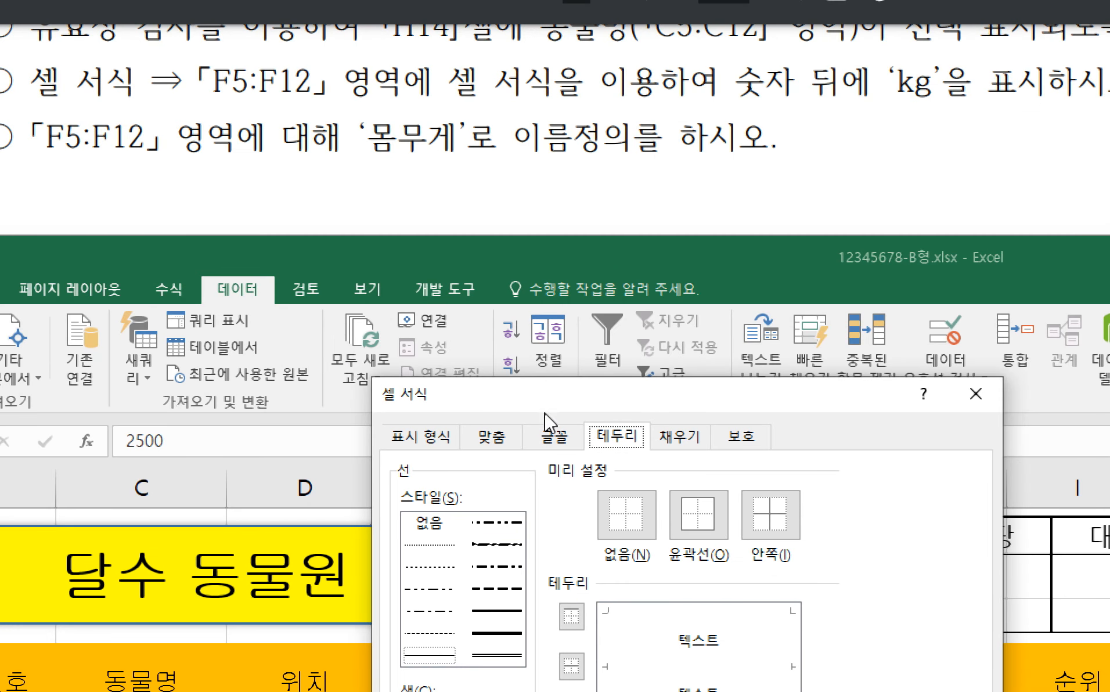
left_click(422, 436)
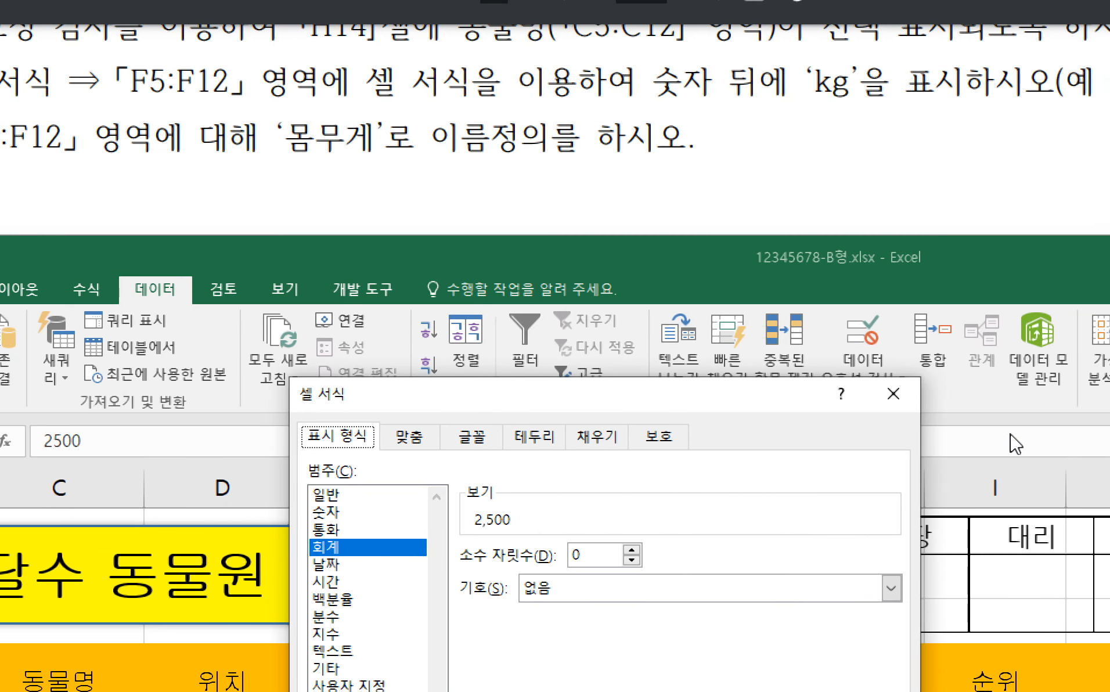
left_click_drag(612, 405, 664, 196)
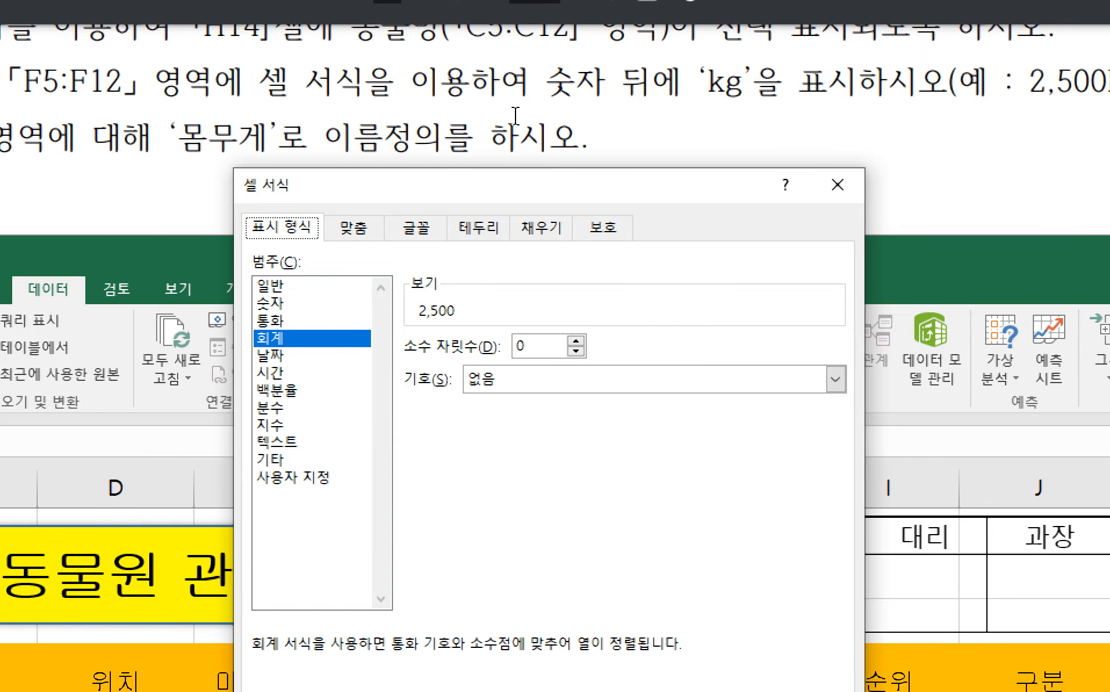
left_click(292, 303)
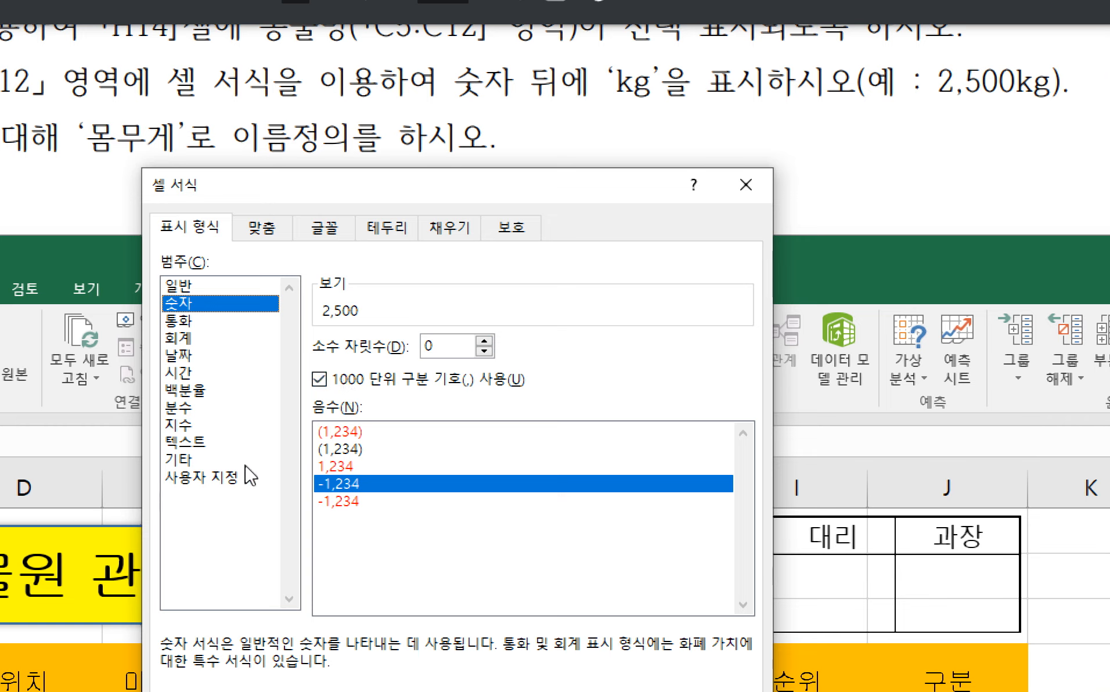
left_click(235, 476)
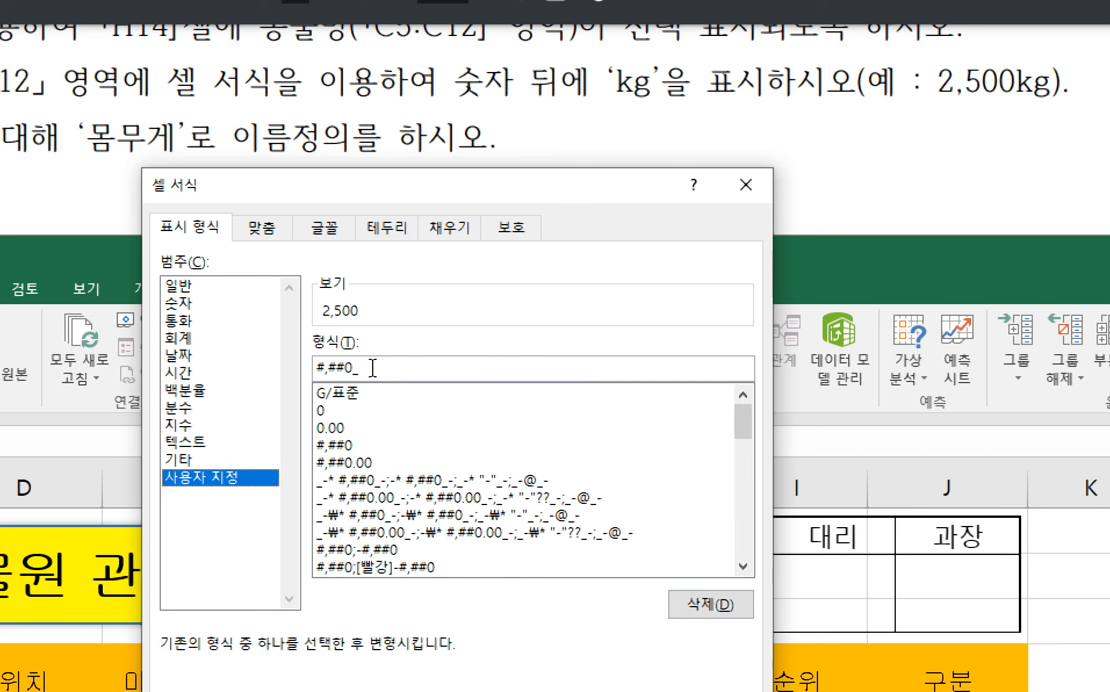
left_click(407, 368)
key("BackSpace")
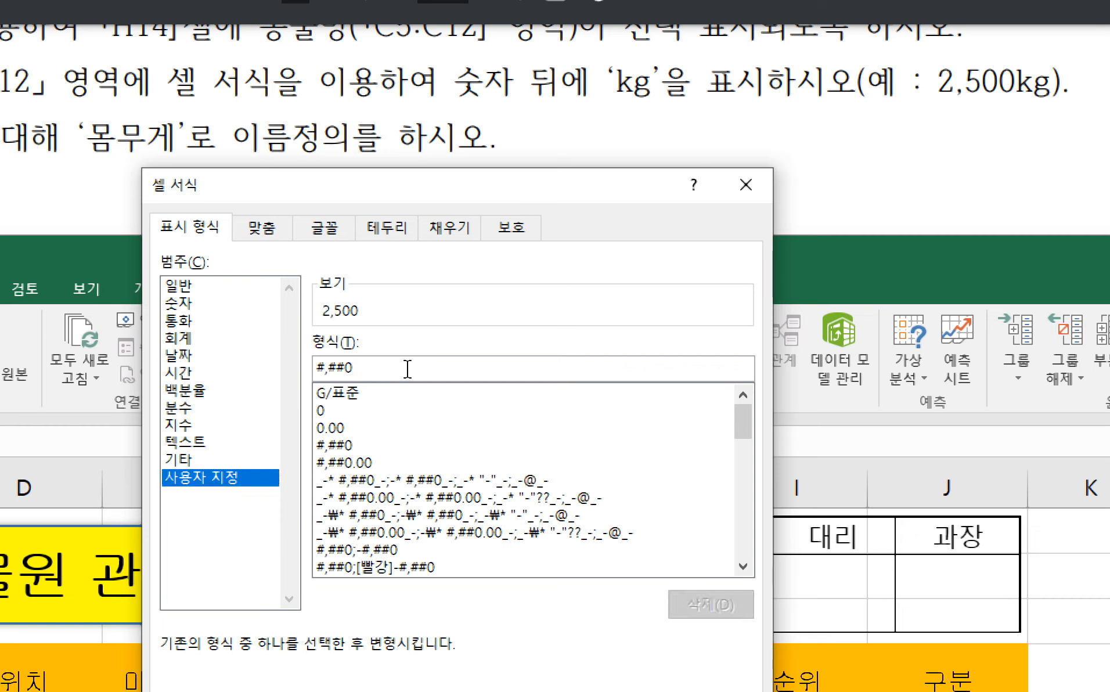
type("\"kg")
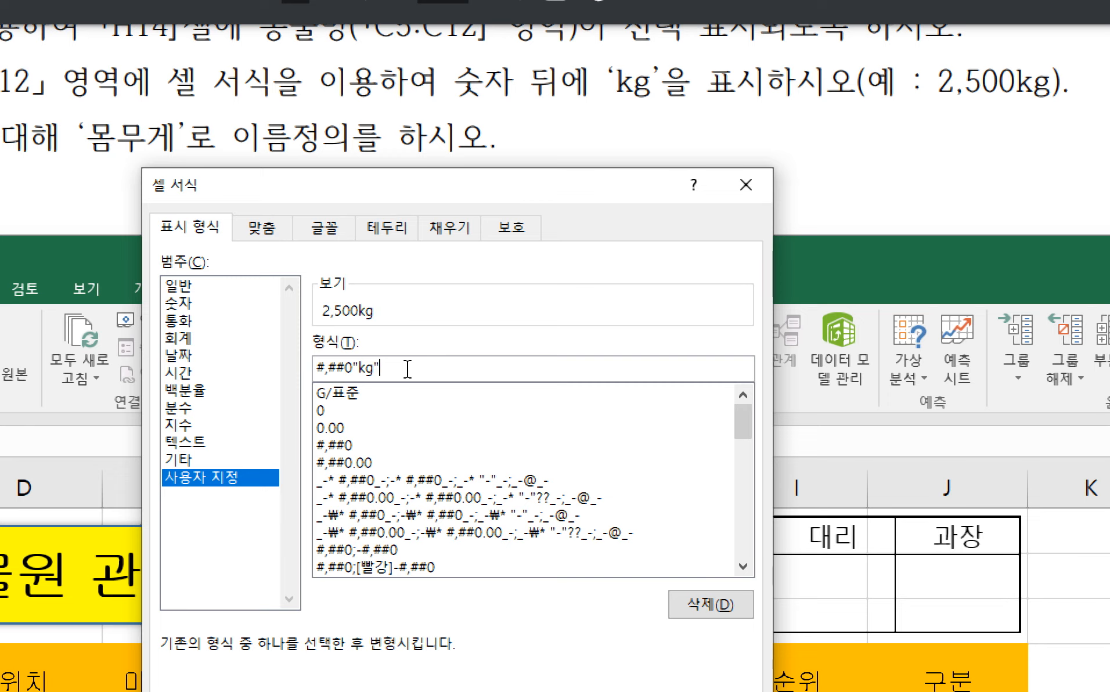
left_click_drag(527, 202, 598, 194)
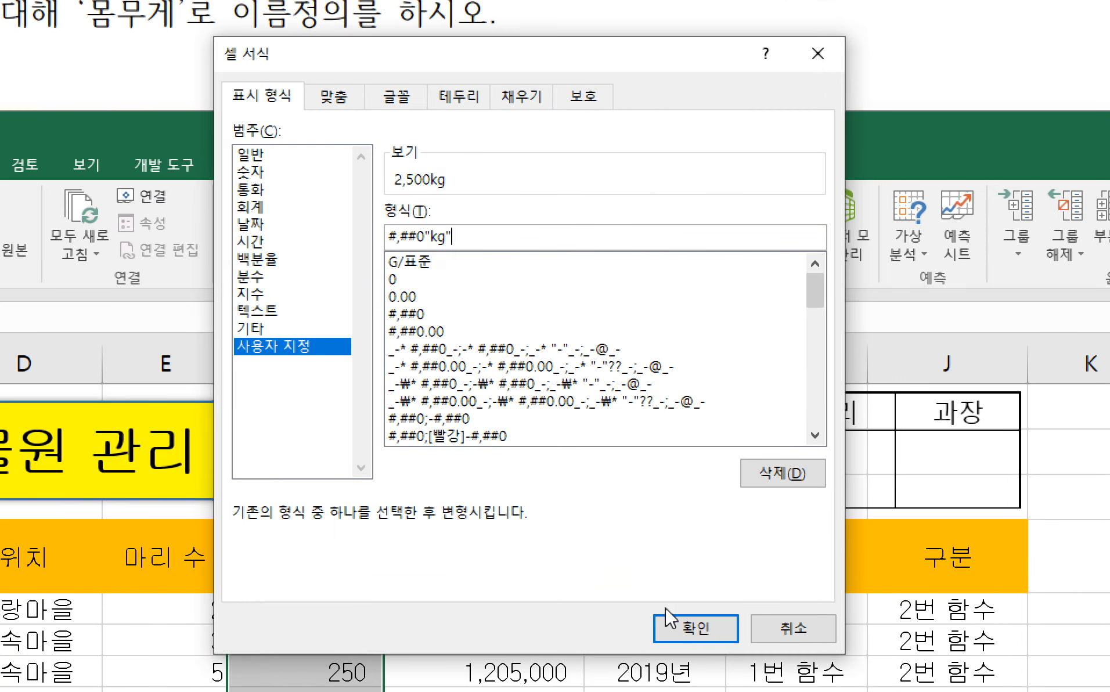
left_click(667, 624)
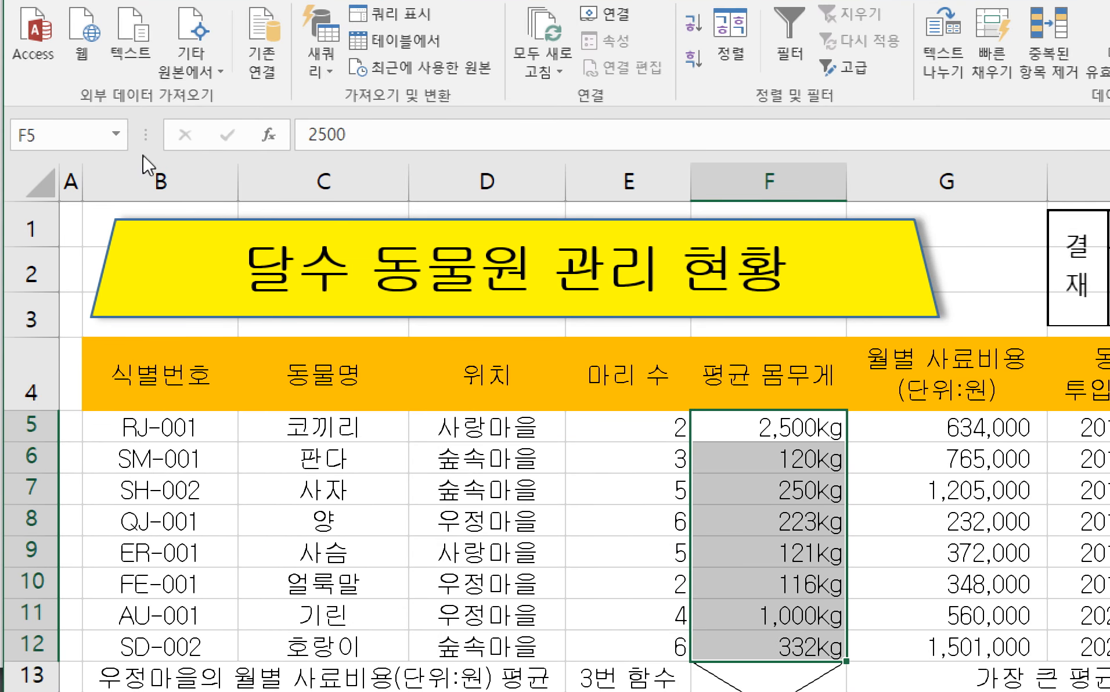
- Define the name 몸무게 for the range F5:F12
left_click(86, 138)
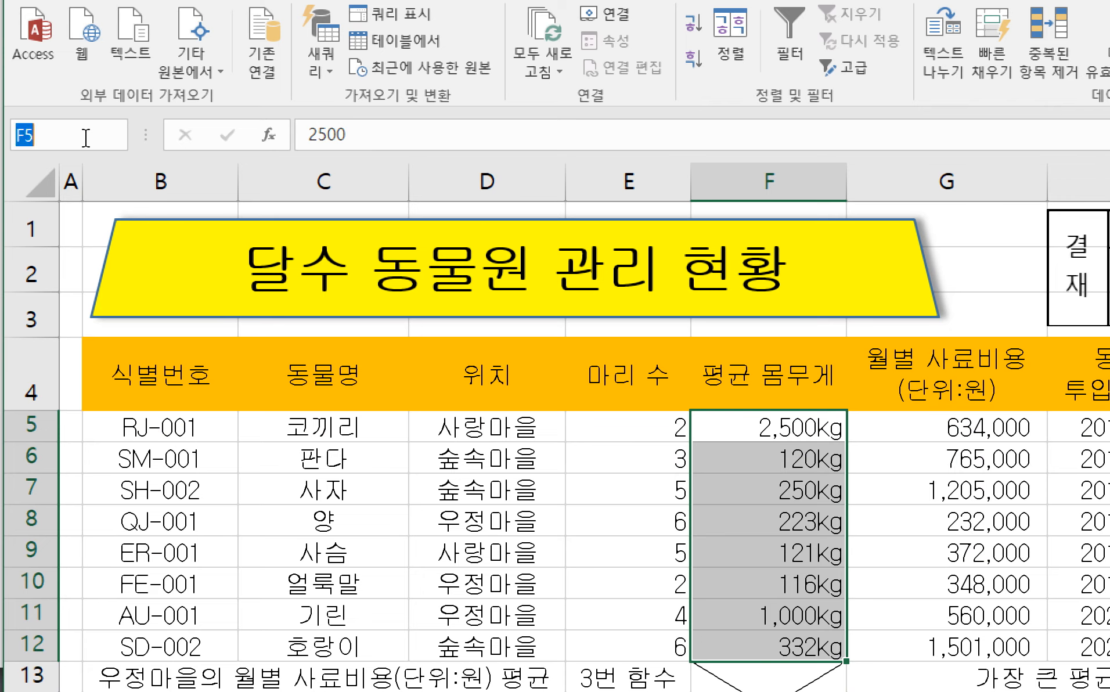
type("몸무")
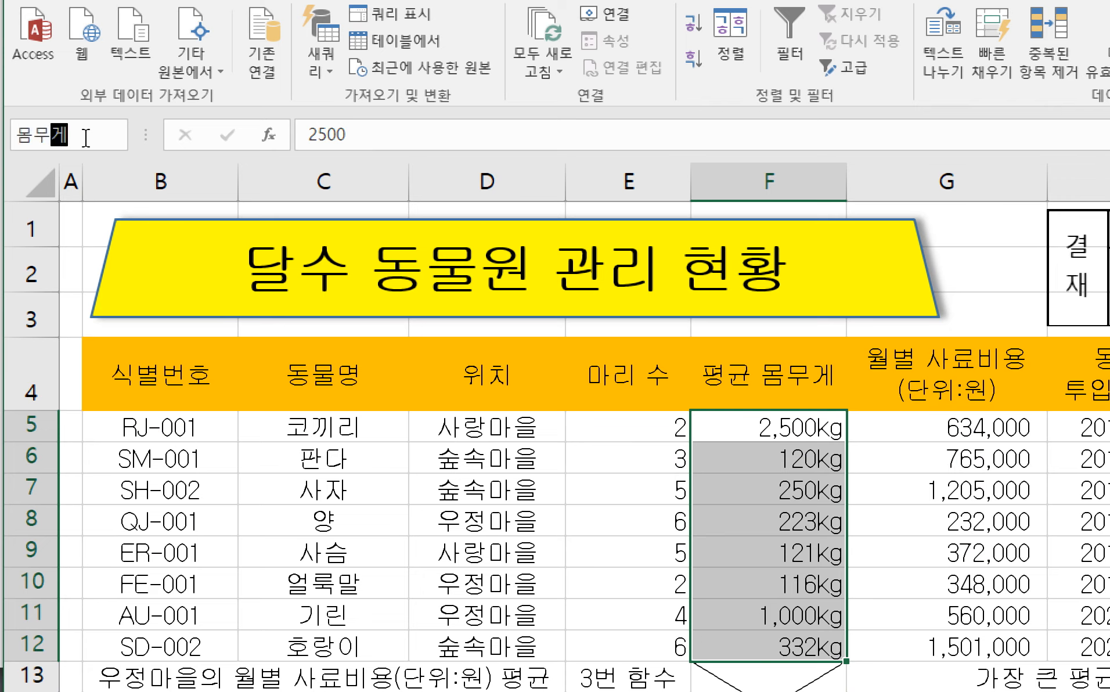
type("게")
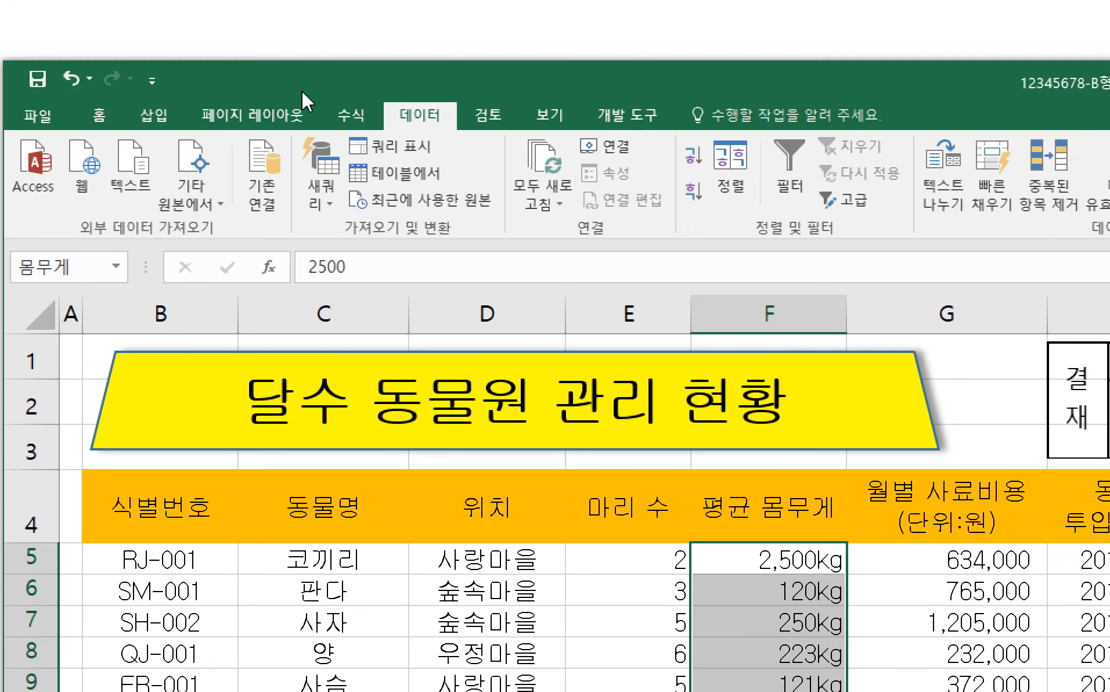
- Check the name 몸무게 and its referenced range in the Name Manager, and close it
left_click(352, 115)
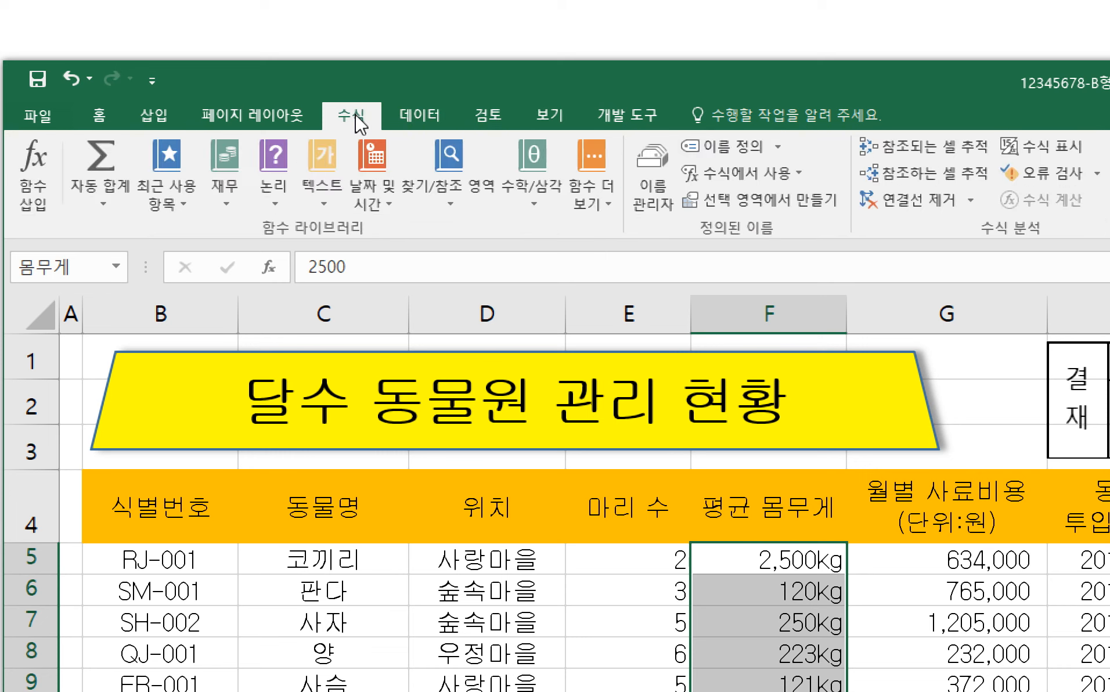
left_click(657, 174)
left_click_drag(987, 94, 387, 179)
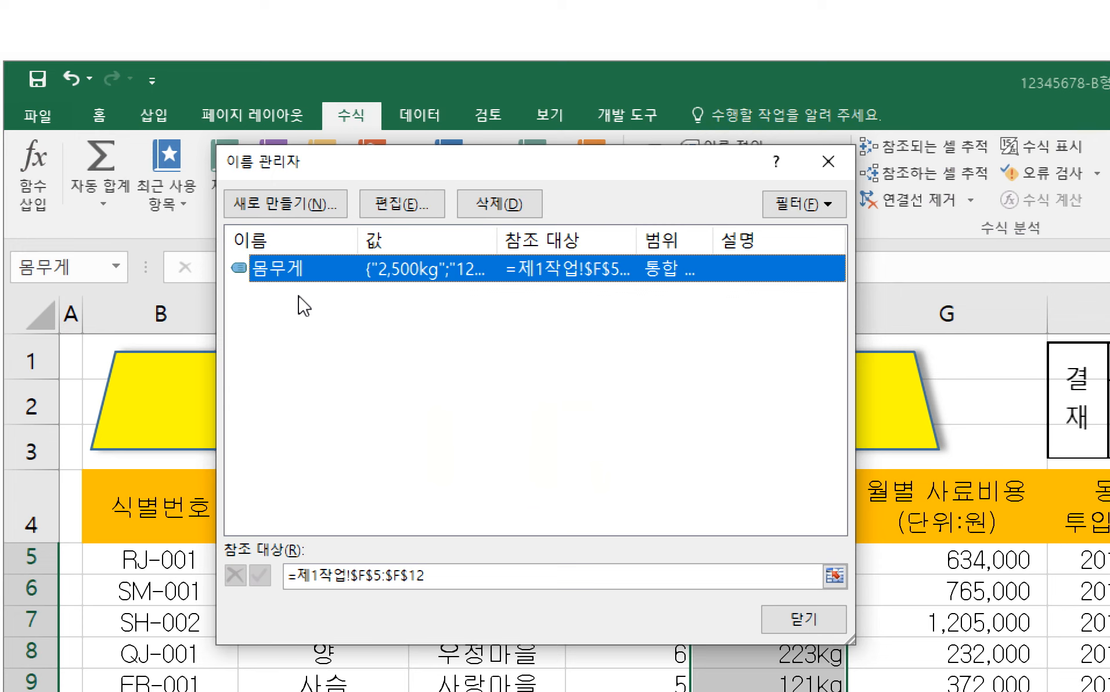
left_click(329, 308)
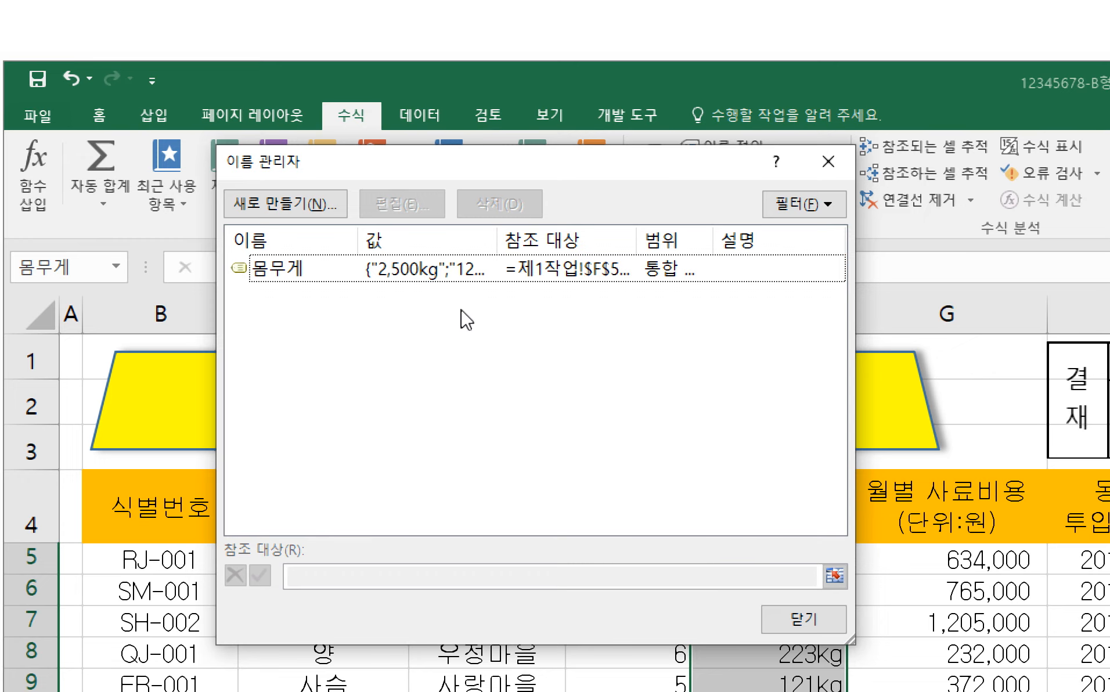
left_click(503, 268)
left_click(802, 503)
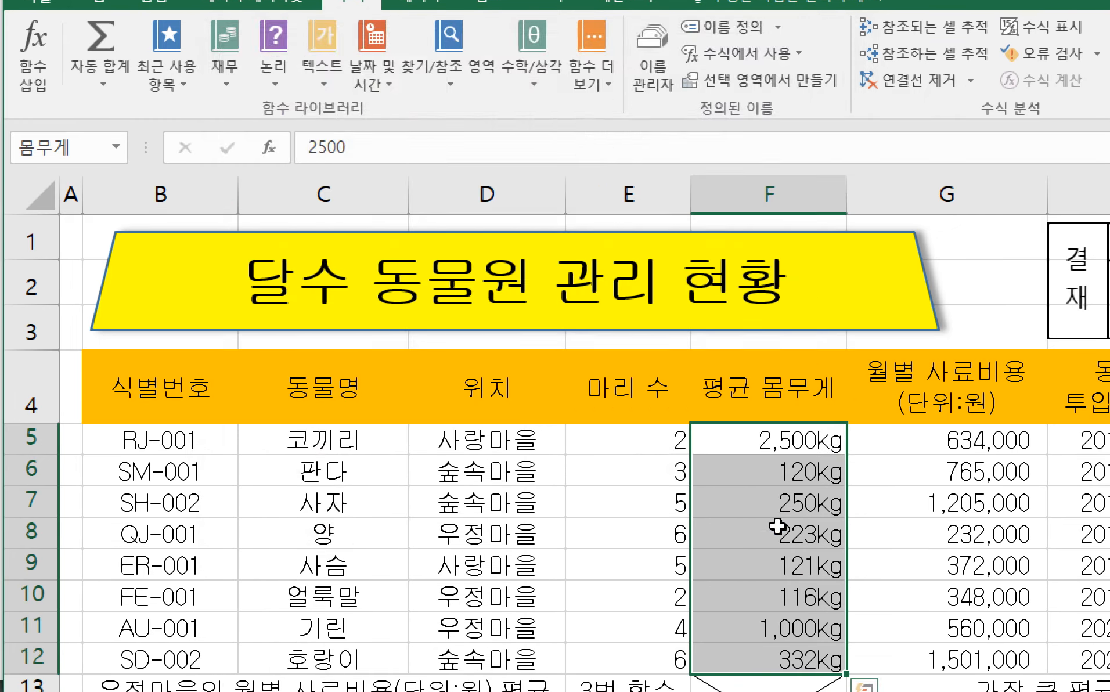